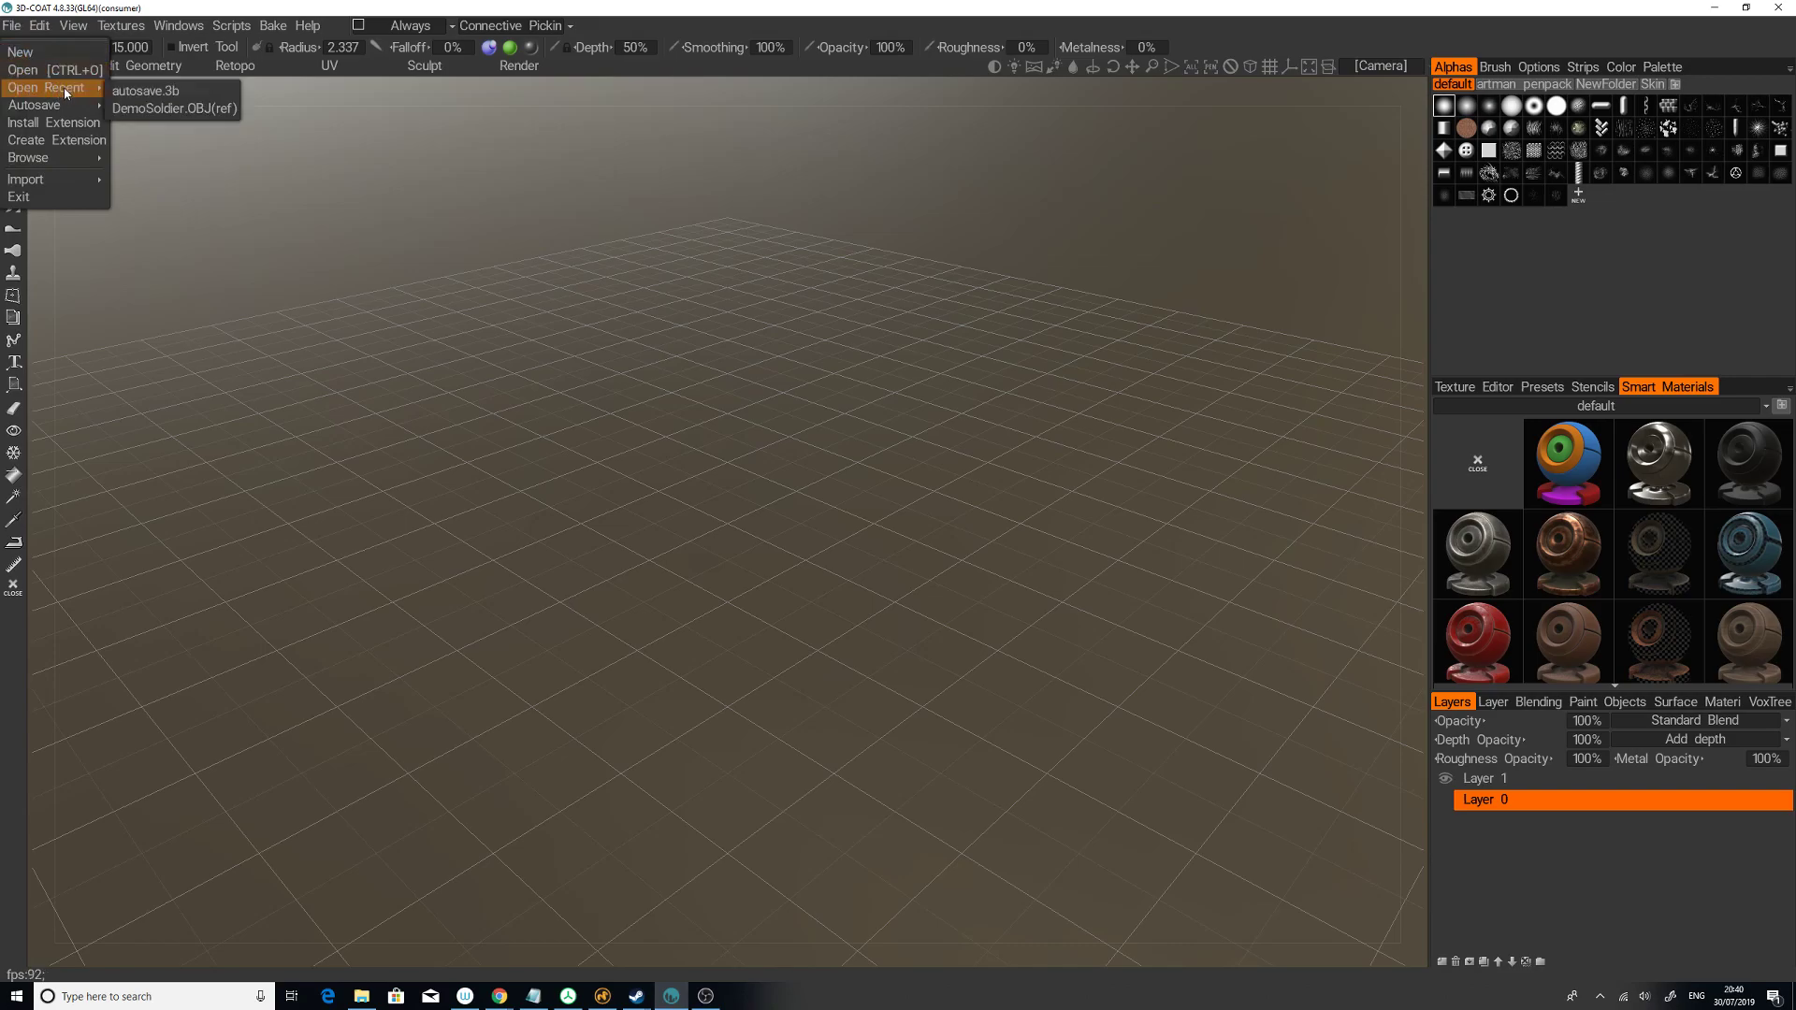
Step: Import the DemoSoldier model from the Desktop as a reference mesh
{"action": "mouse_move", "coordinate": [83, 178]}
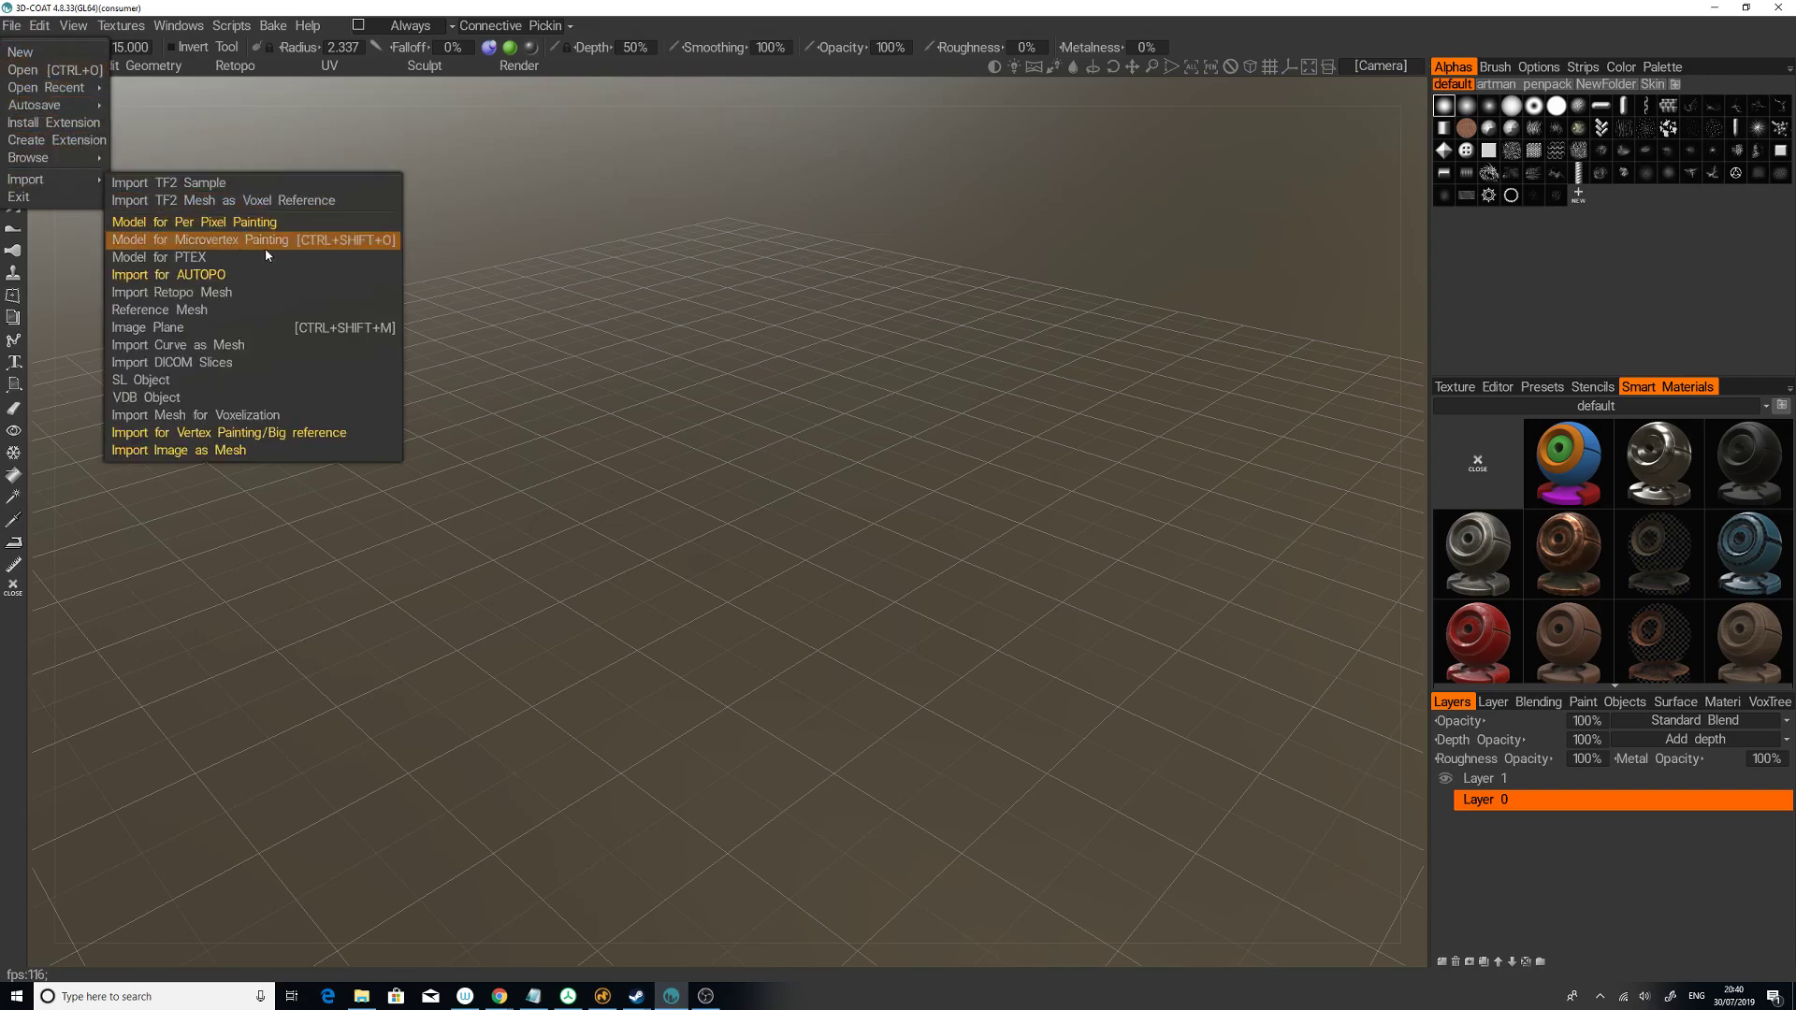
{"action": "left_click", "coordinate": [274, 317]}
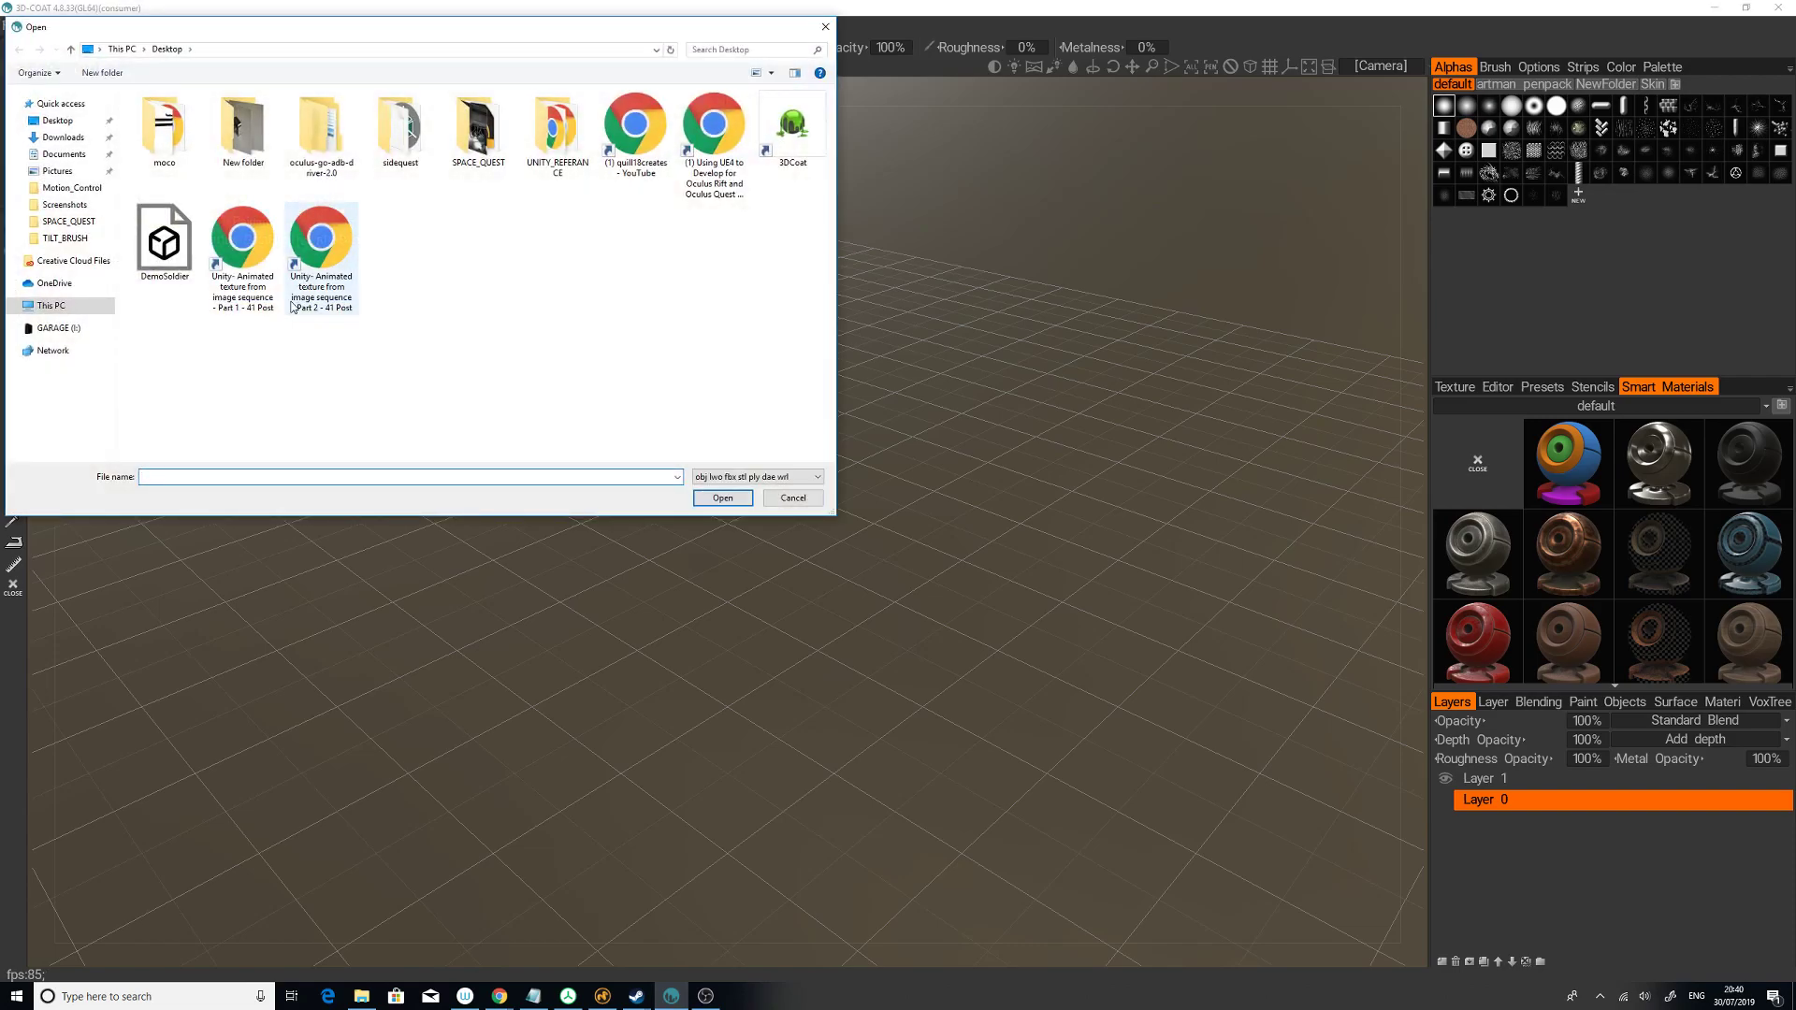
{"action": "left_click", "coordinate": [165, 241]}
{"action": "left_click", "coordinate": [723, 497]}
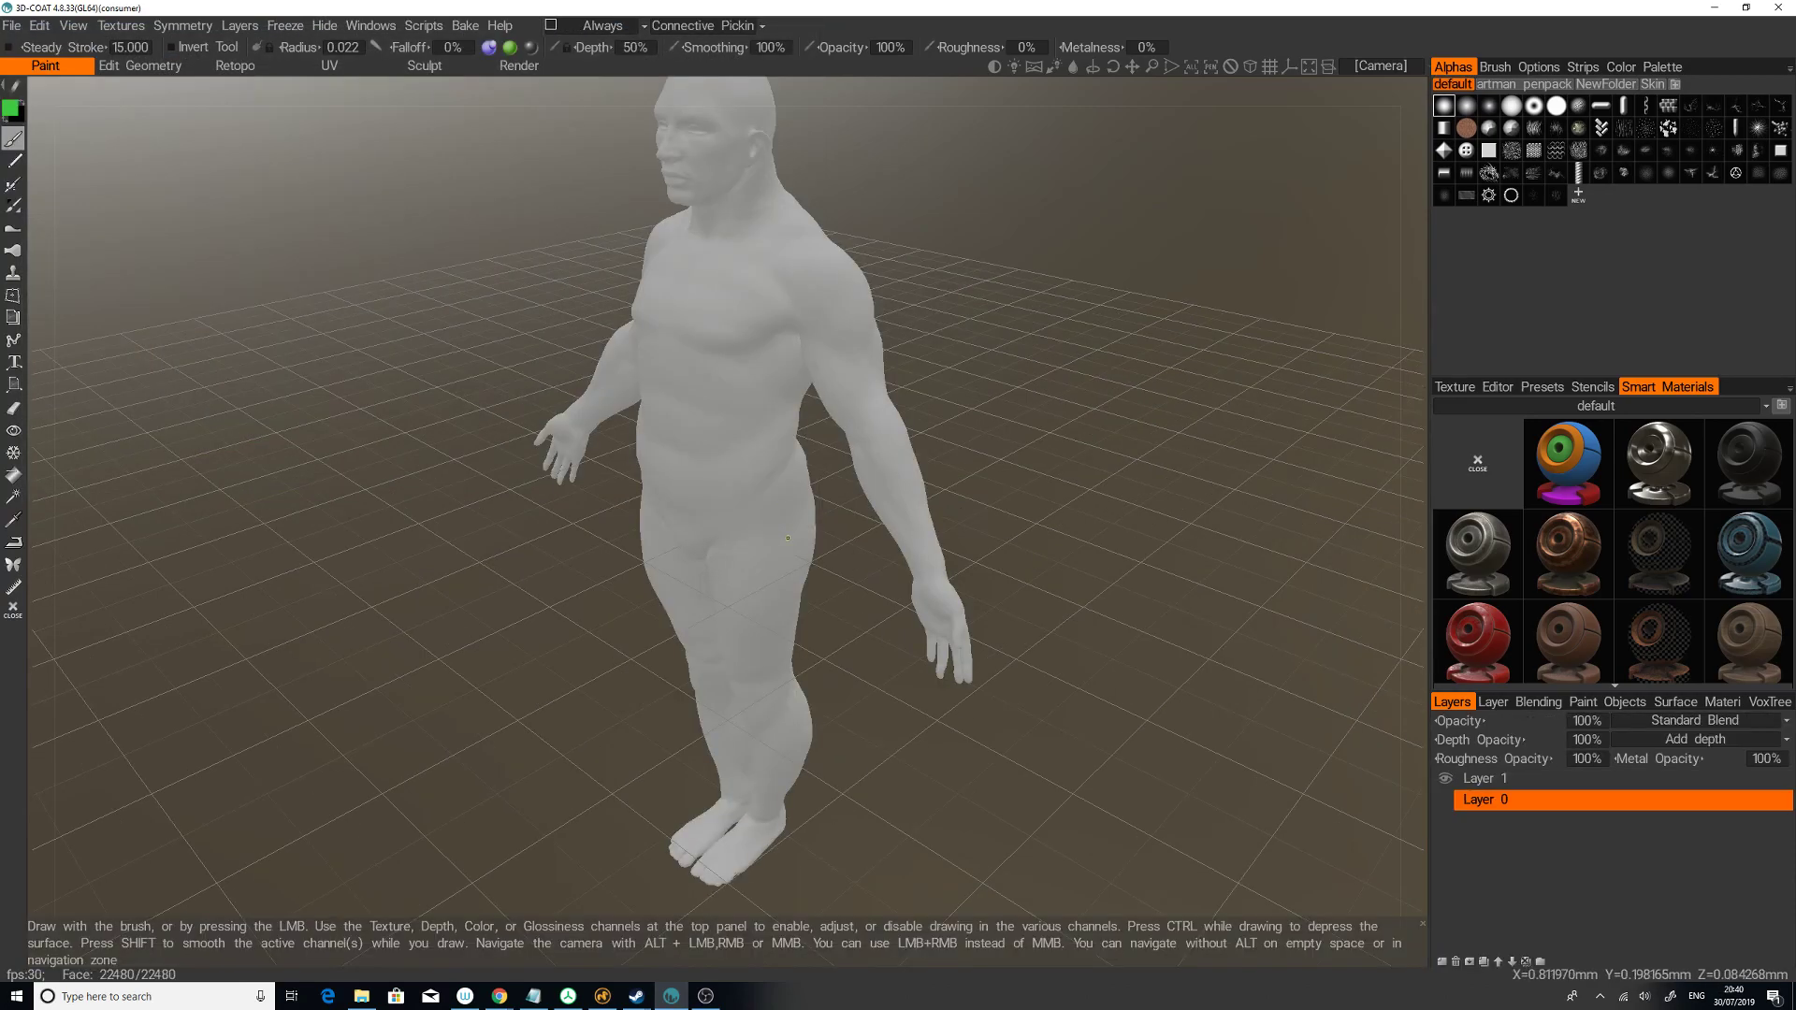
Step: In the Retopo workspace, create a quad on one side of the upper abdomen, starting at the body's centre line
{"action": "mouse_move", "coordinate": [1080, 492]}
{"action": "left_mouse_down"}
{"action": "mouse_move", "coordinate": [1124, 461]}
{"action": "mouse_move", "coordinate": [1104, 483]}
{"action": "left_mouse_up"}
{"action": "left_click", "coordinate": [265, 67]}
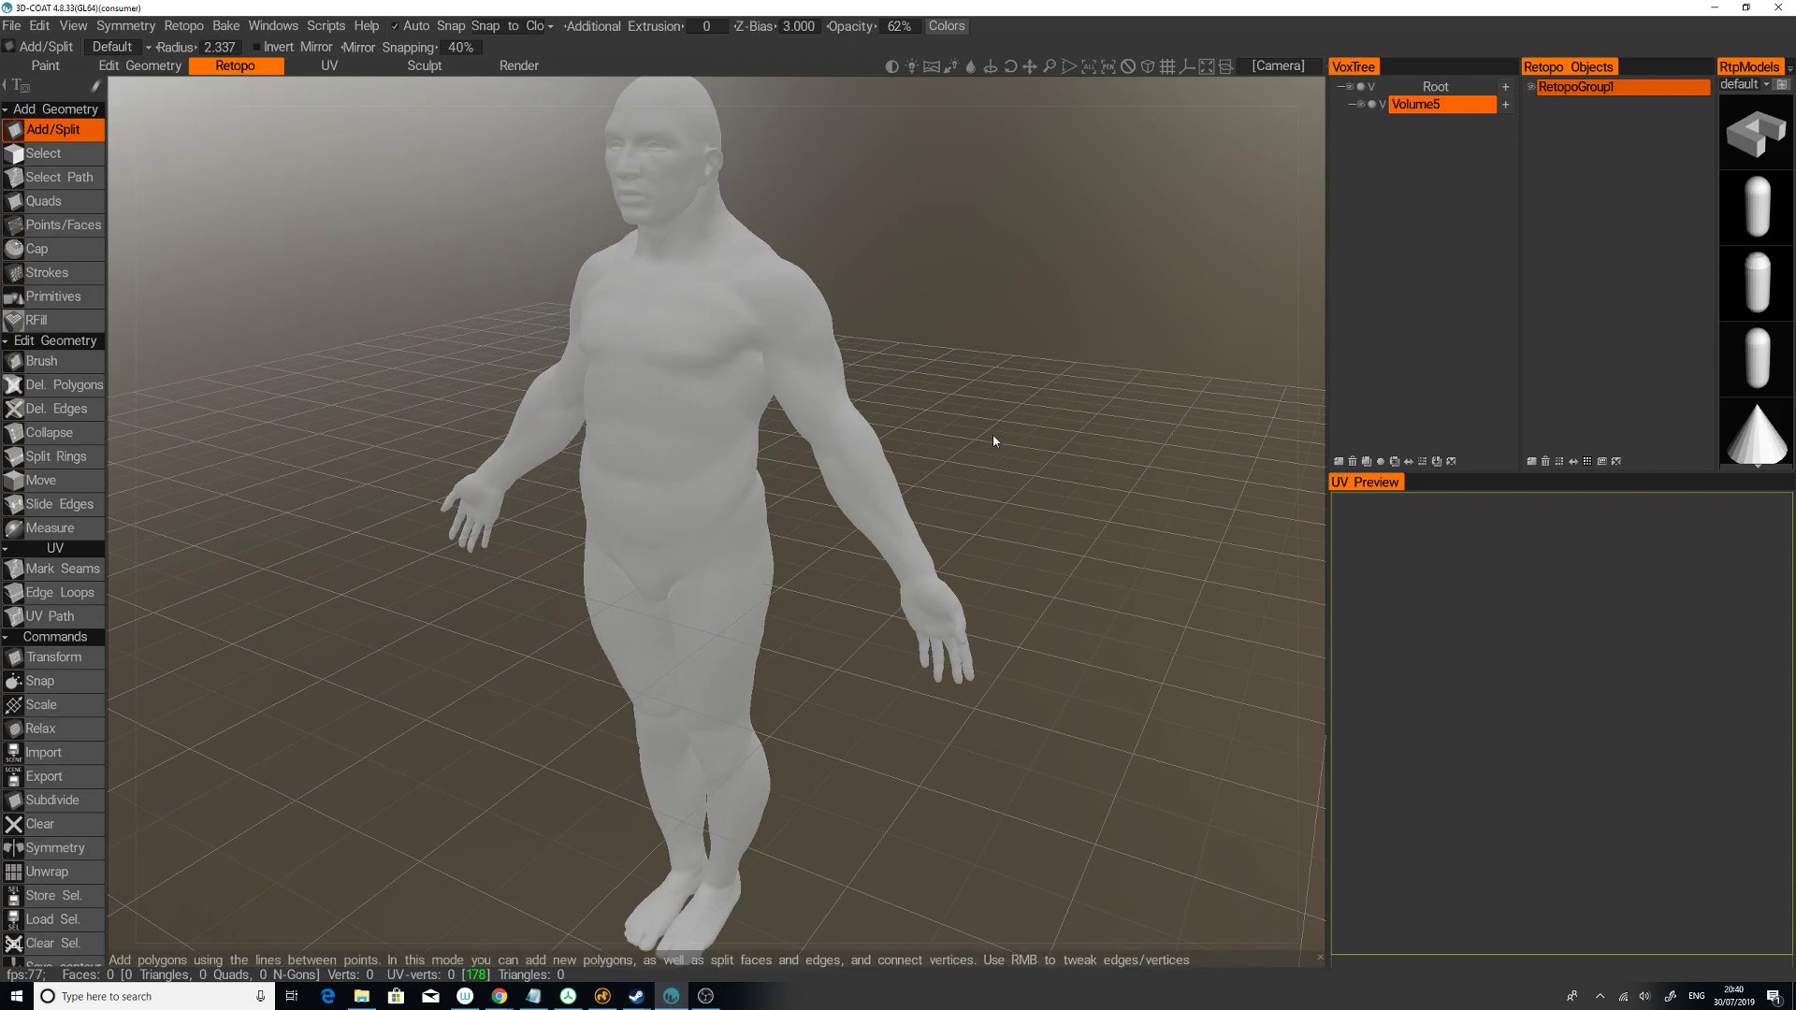
{"action": "left_click_drag", "start_coordinate": [993, 438], "coordinate": [1058, 428]}
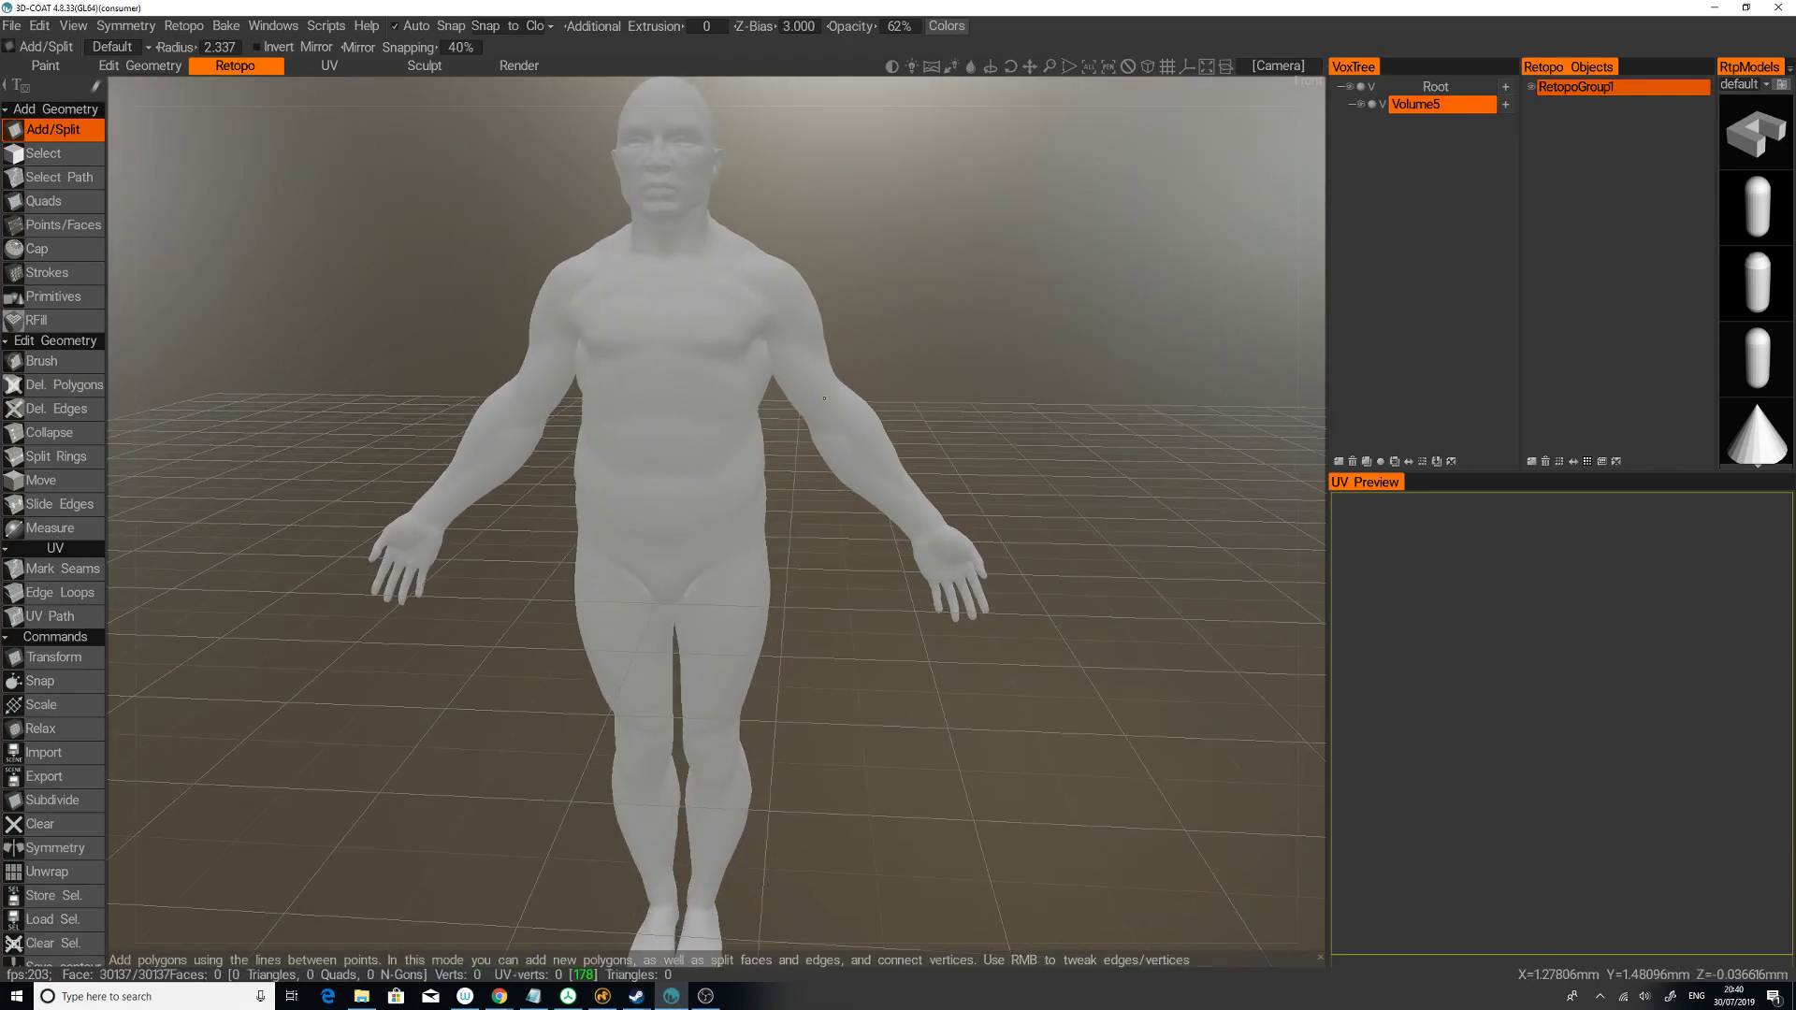
{"action": "left_click", "coordinate": [596, 385]}
{"action": "left_click", "coordinate": [658, 383]}
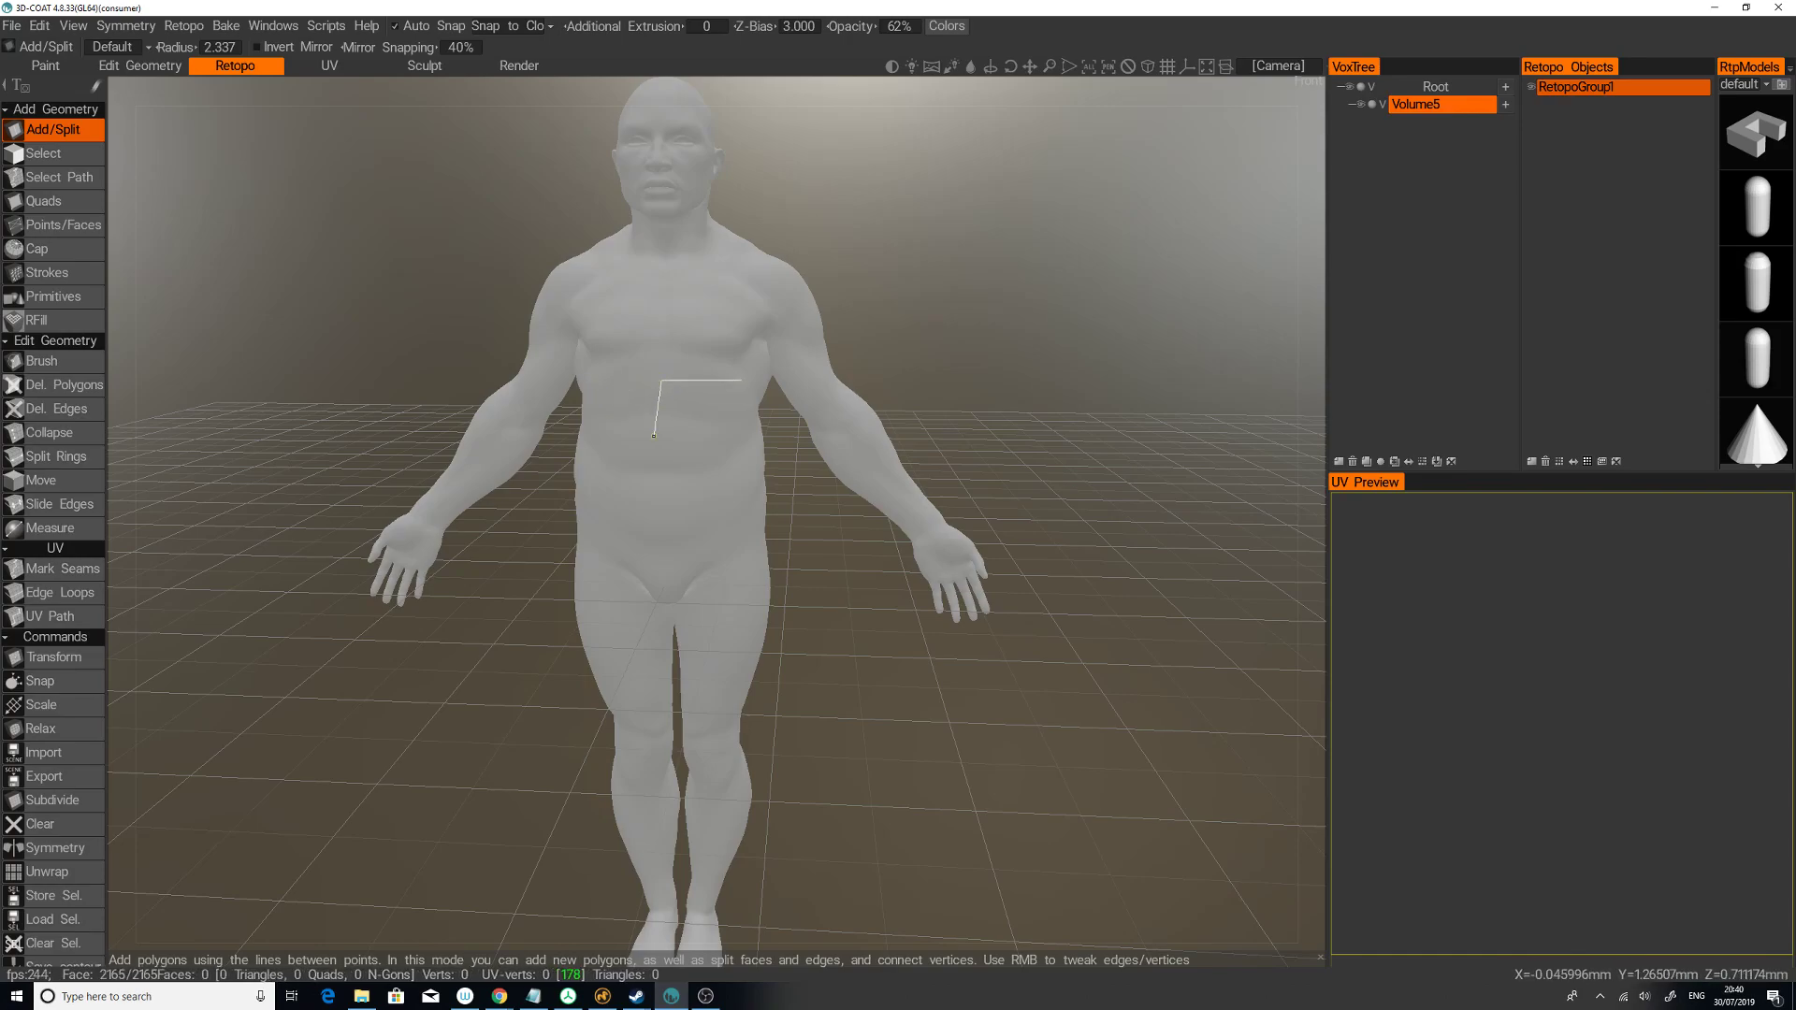
{"action": "left_click", "coordinate": [658, 474]}
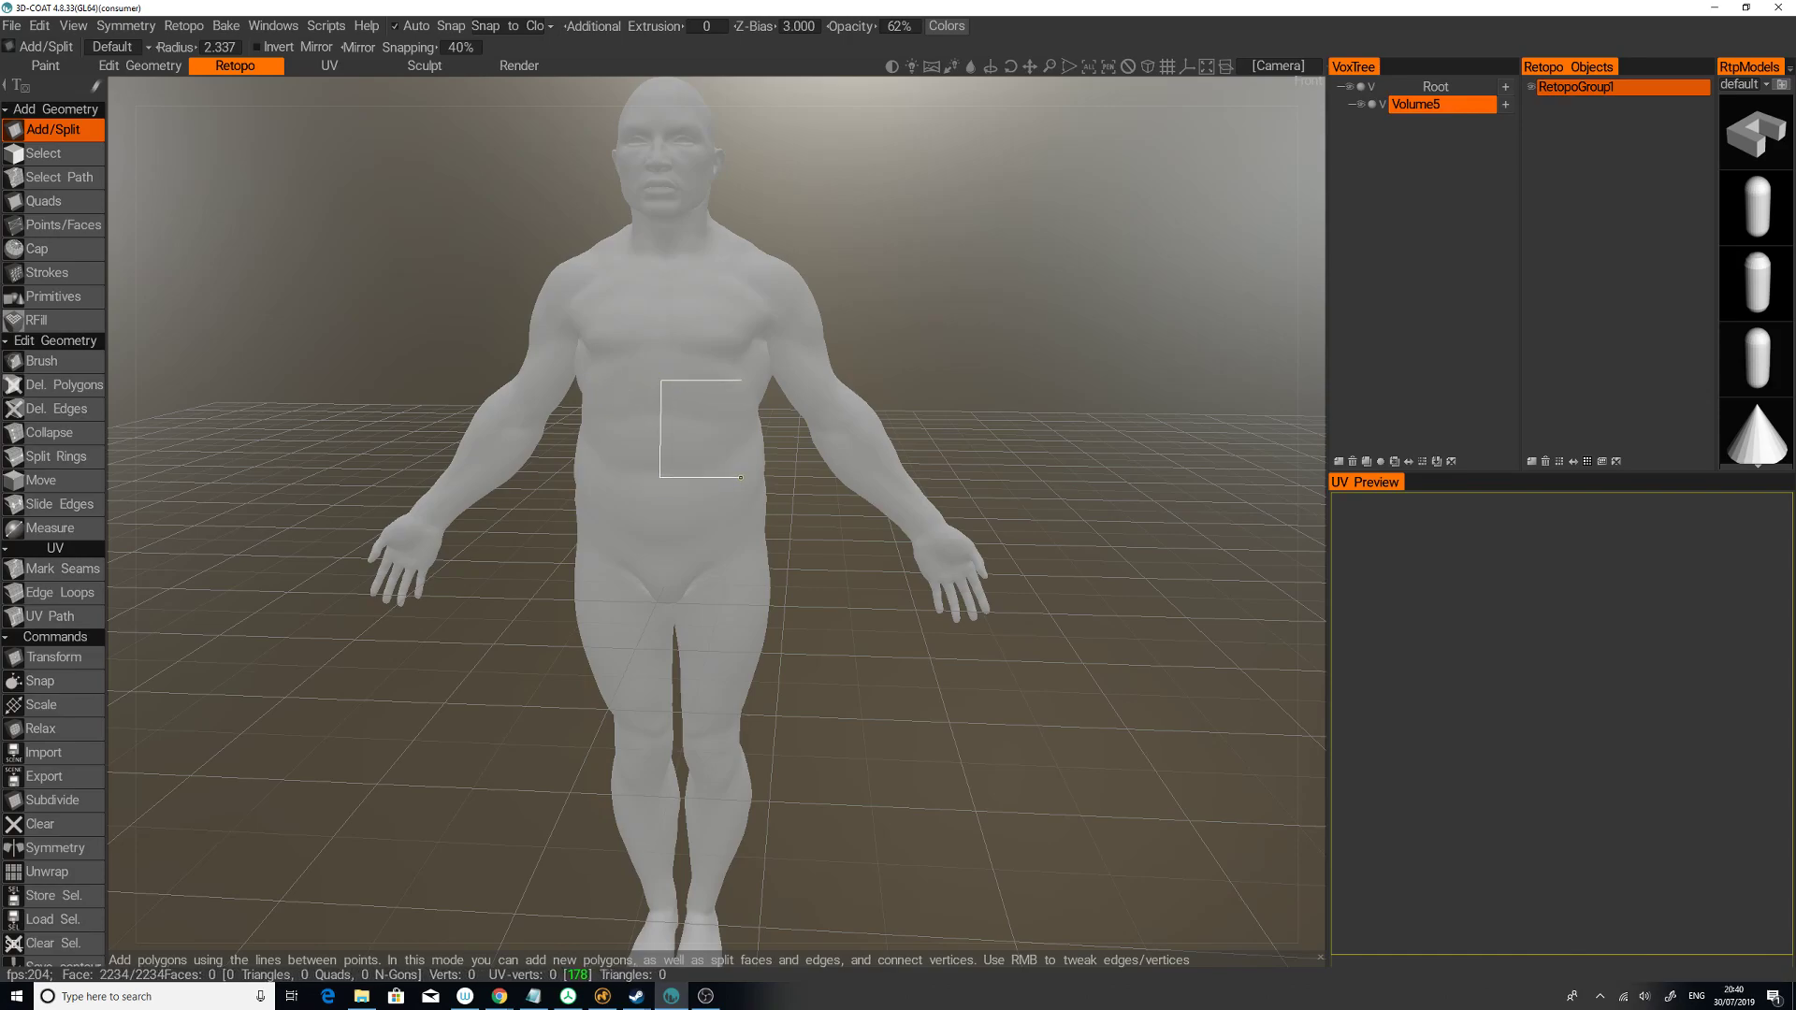
{"action": "left_click", "coordinate": [742, 477]}
{"action": "left_click", "coordinate": [742, 380]}
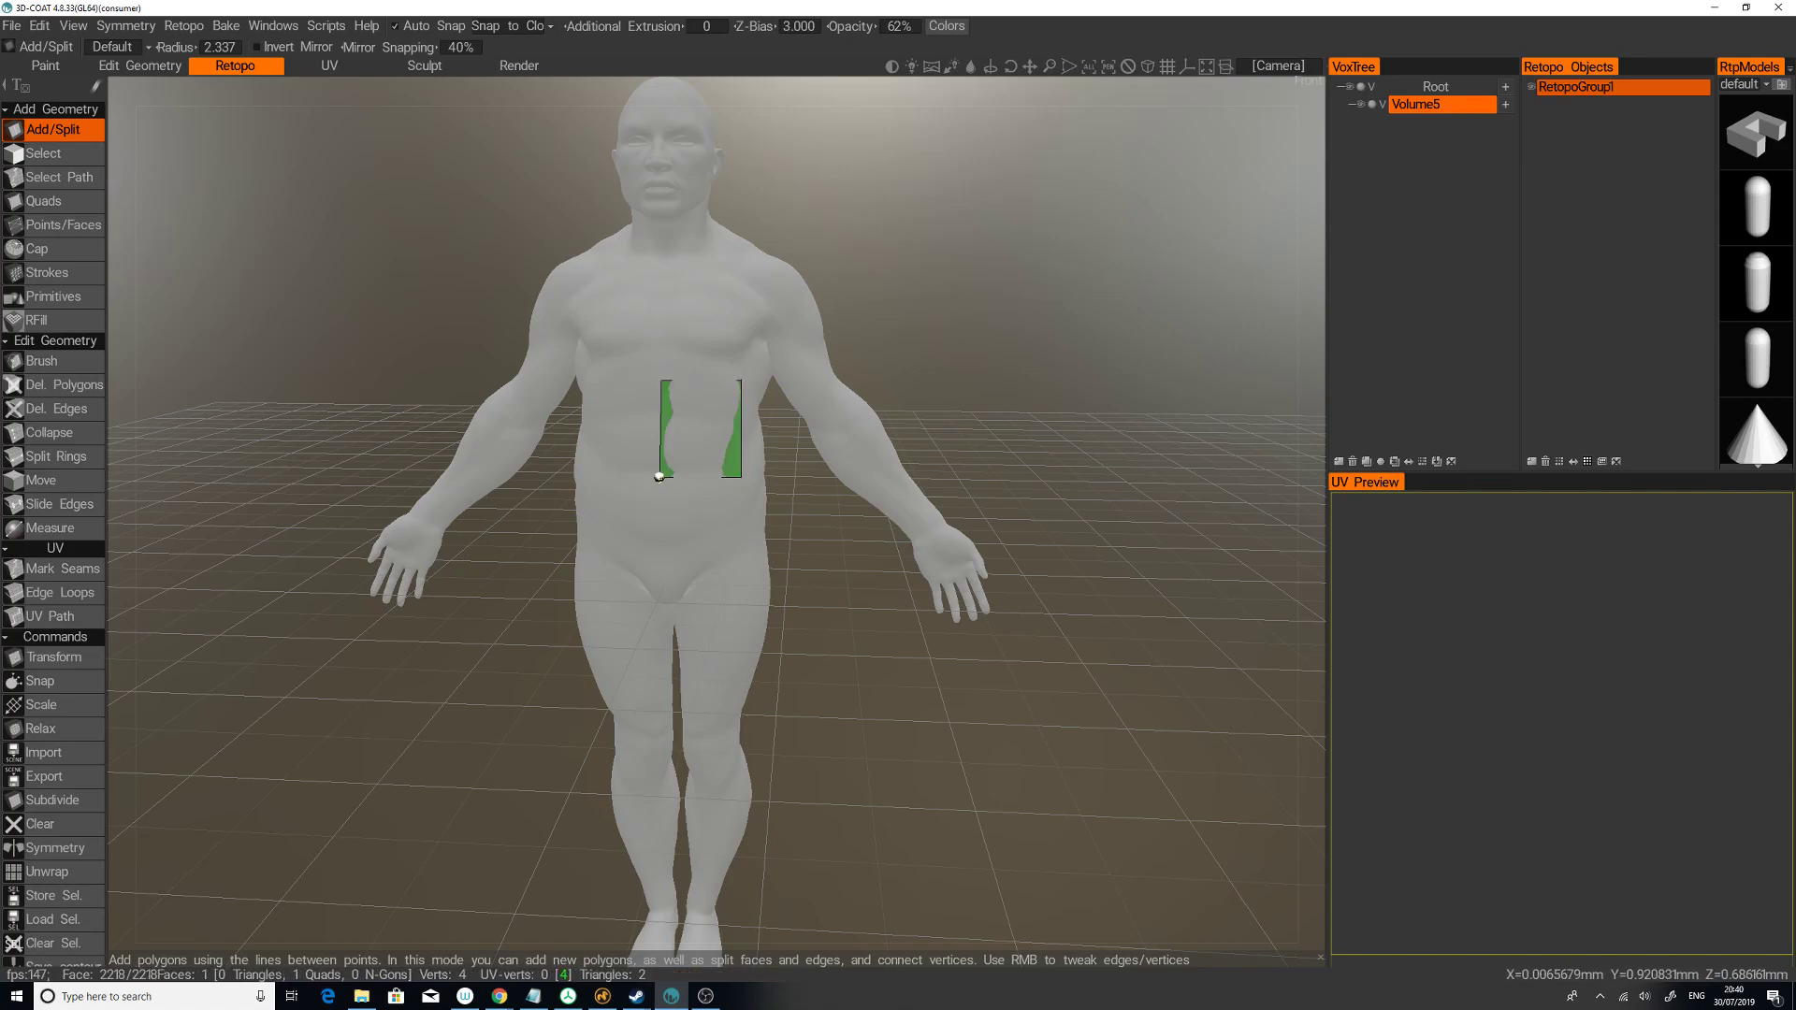
Step: Add a second quad directly below the first, extending the strip down to the lower abdomen
{"action": "left_click", "coordinate": [658, 476]}
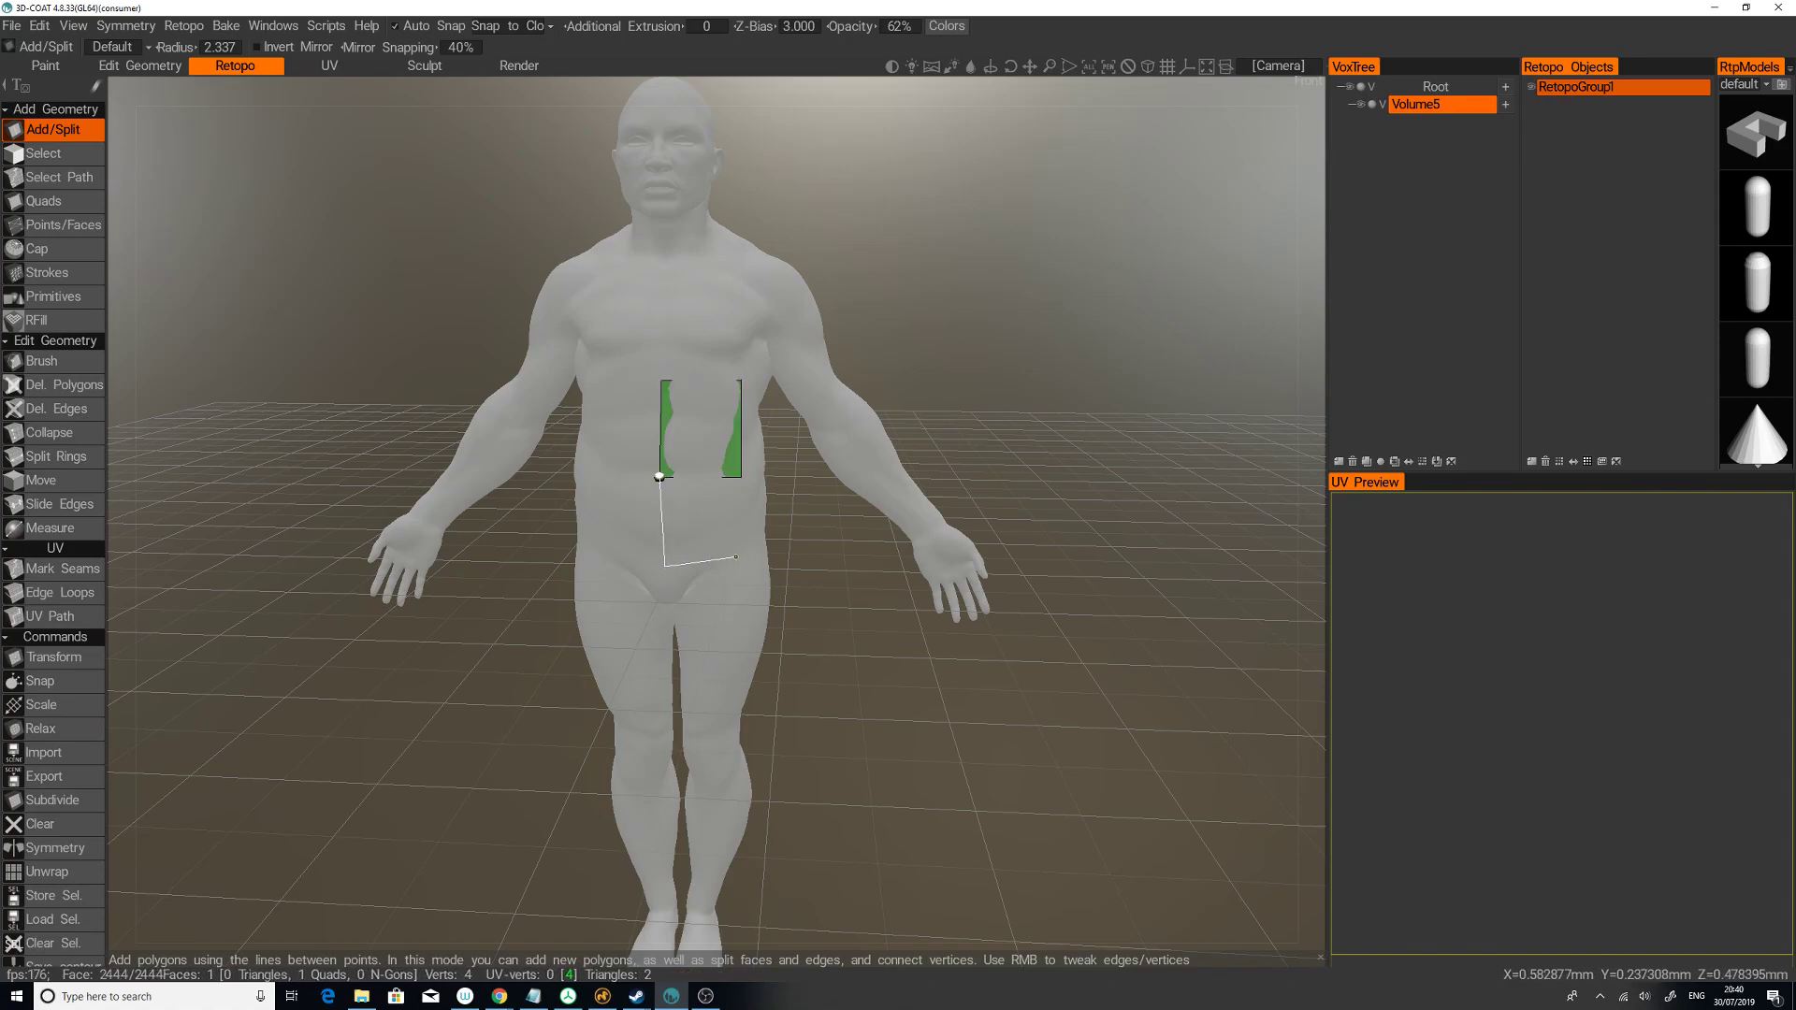
{"action": "left_click", "coordinate": [738, 557]}
{"action": "left_click", "coordinate": [742, 476]}
Step: Extend the abdomen strip around the body's side with one quad at the waist and one at the hip
{"action": "left_click_drag", "start_coordinate": [1011, 370], "coordinate": [894, 347]}
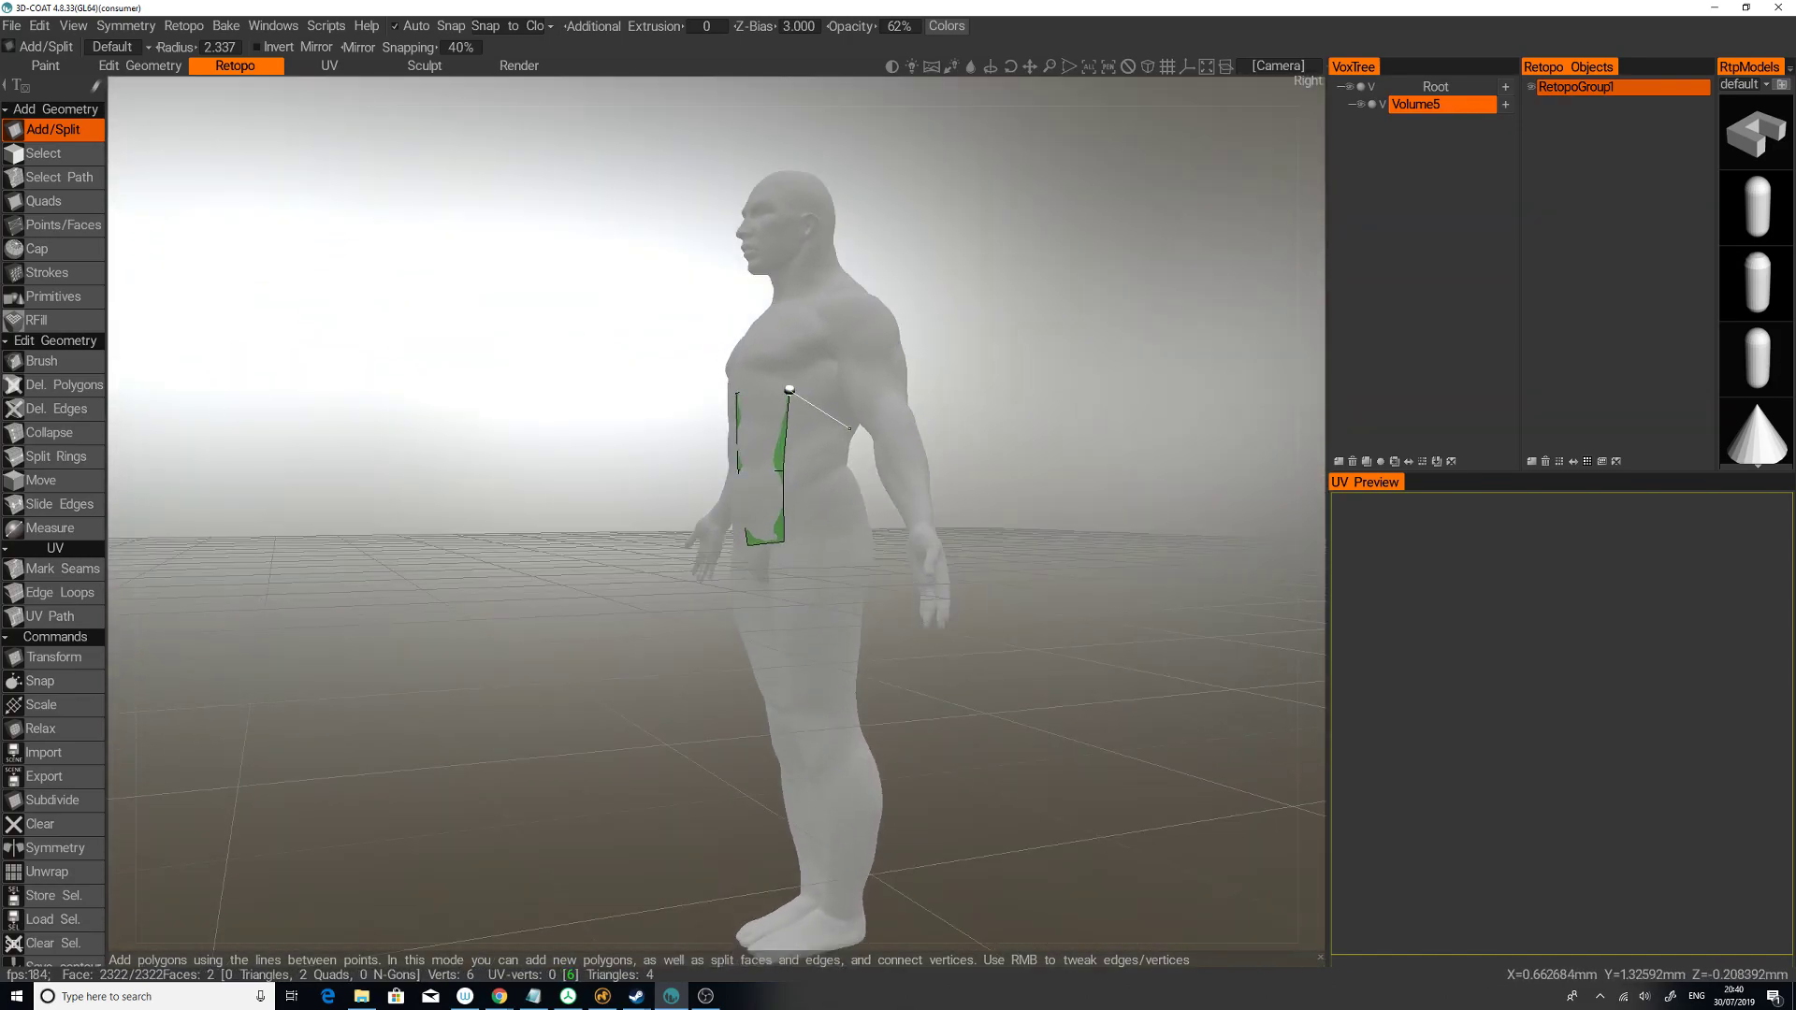
{"action": "left_click", "coordinate": [783, 470]}
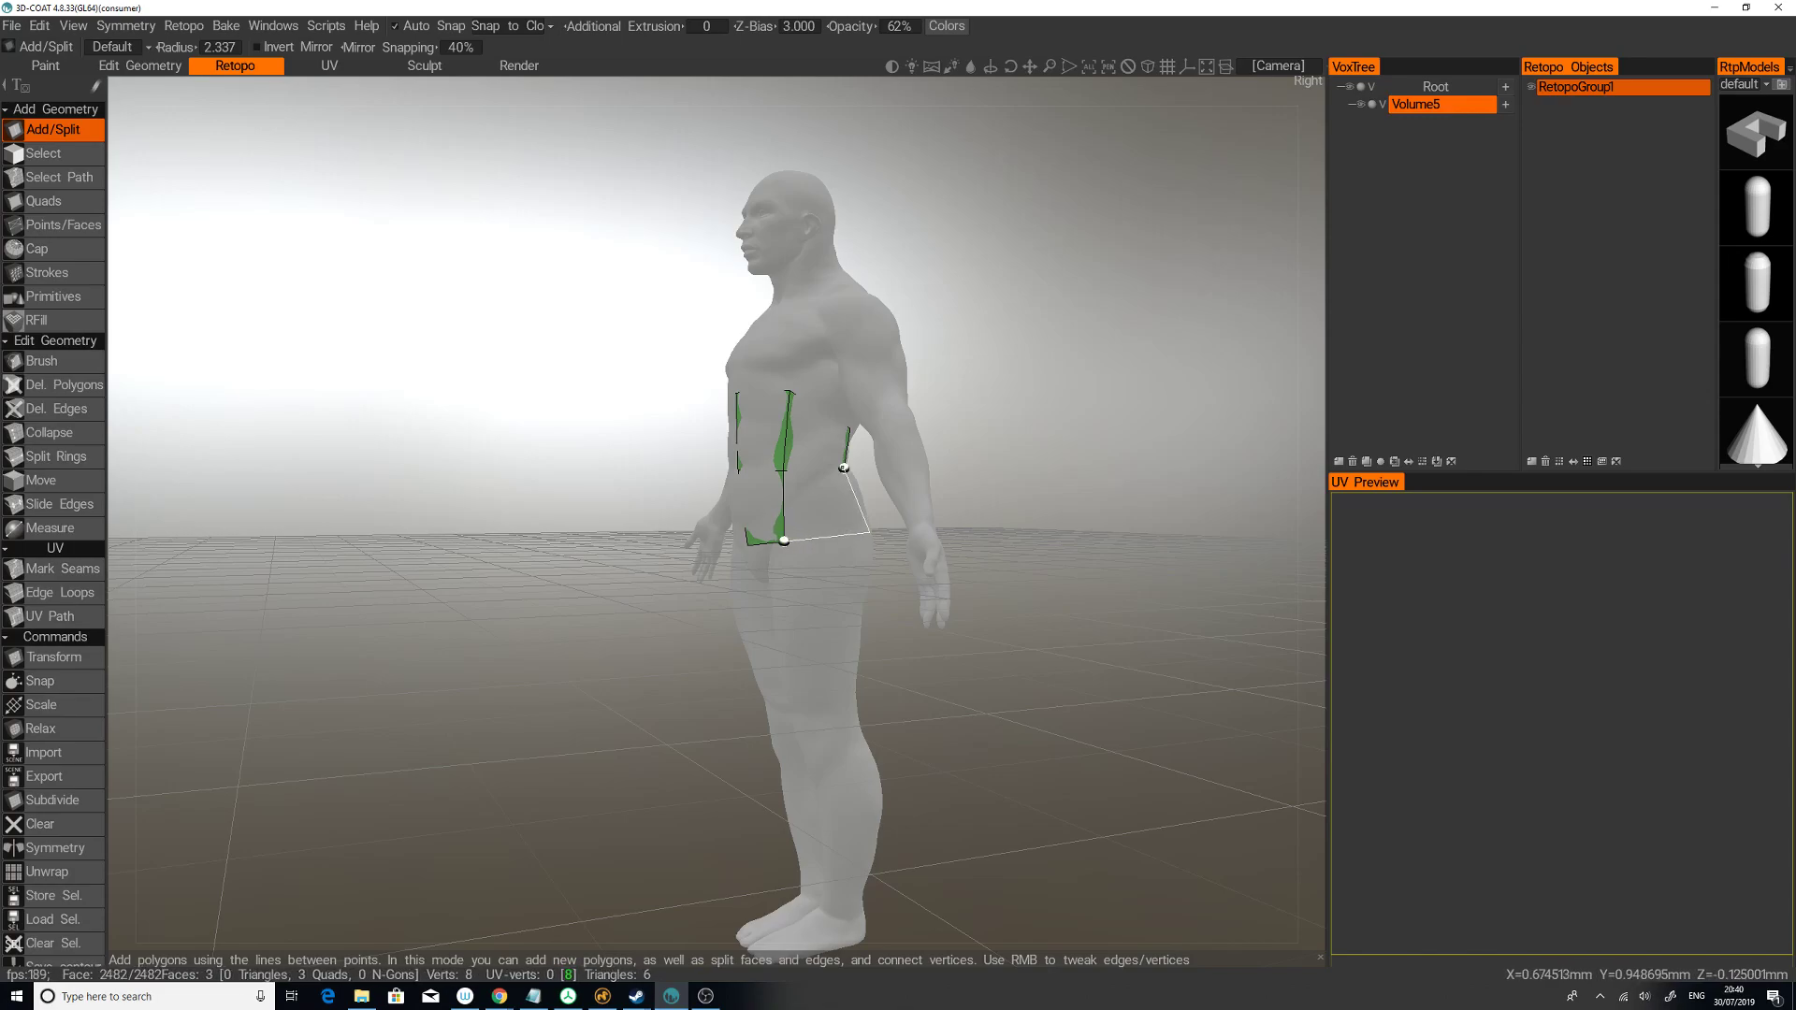
{"action": "left_click", "coordinate": [844, 468]}
Step: Add two quads on the back, connecting the side strip at waist and hip height toward the spine
{"action": "middle_click_drag", "start_coordinate": [844, 468], "coordinate": [930, 447]}
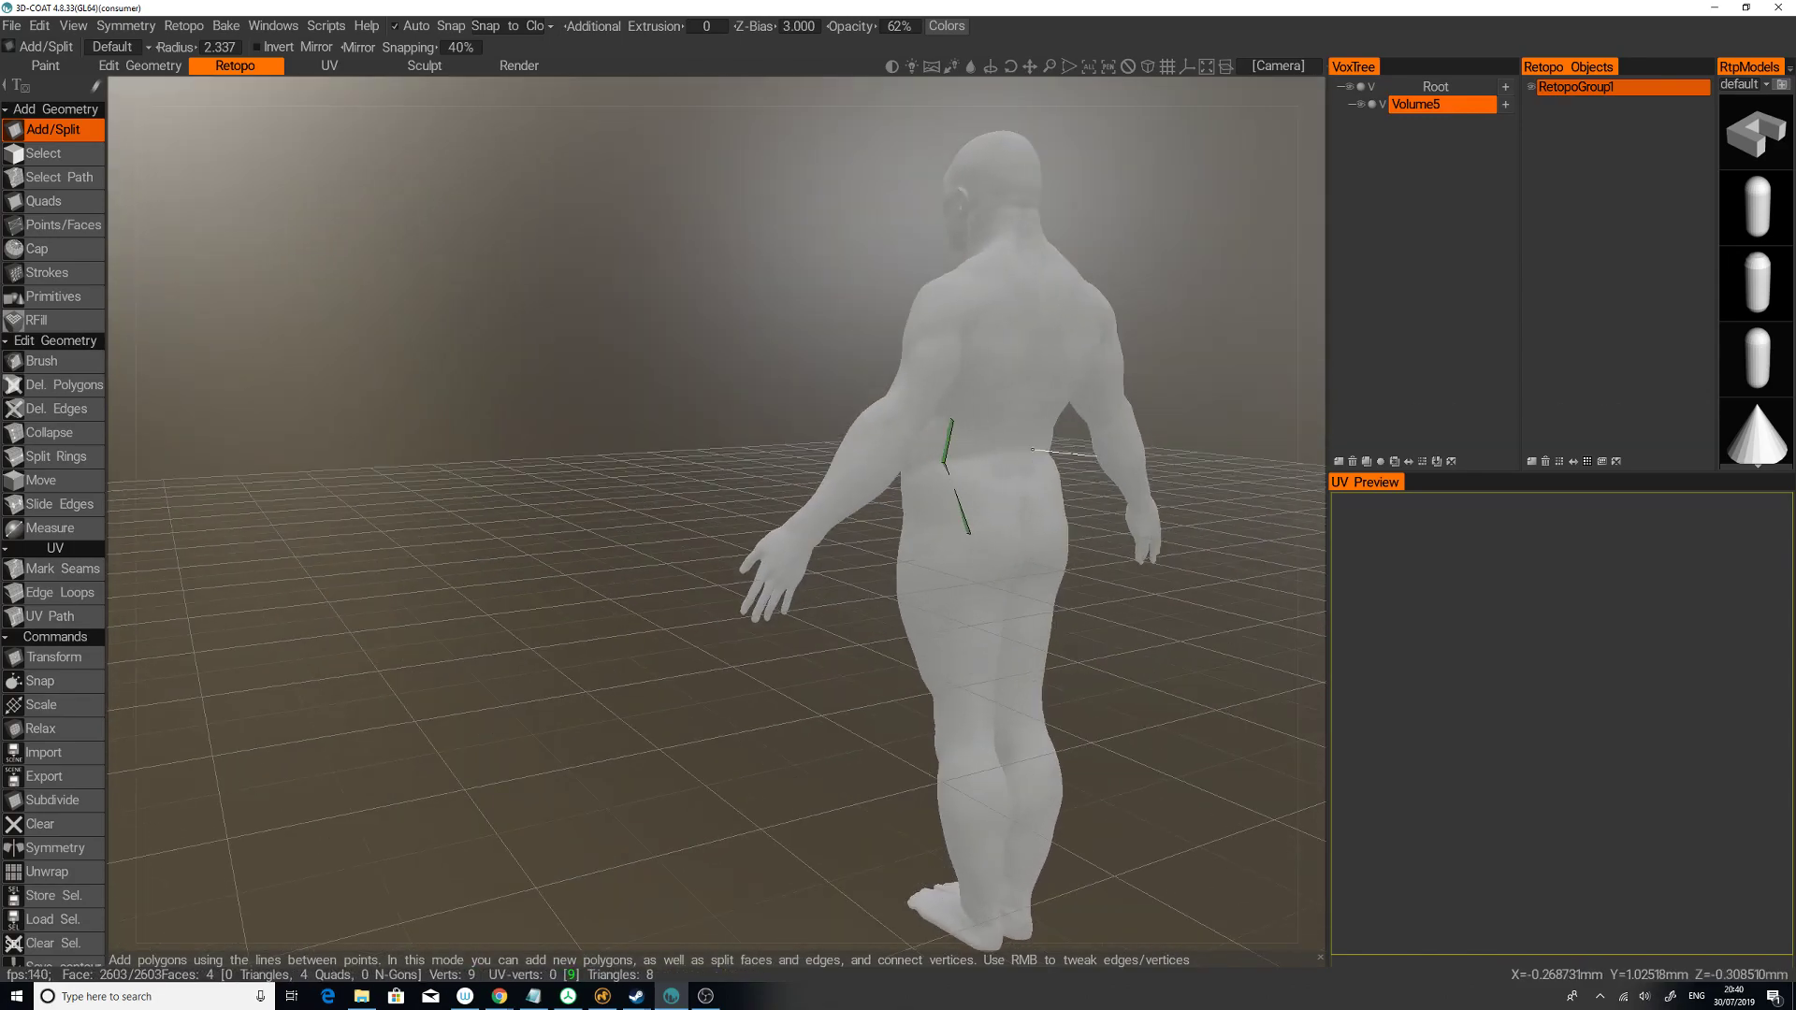
{"action": "left_click", "coordinate": [971, 532]}
{"action": "left_click", "coordinate": [1024, 534]}
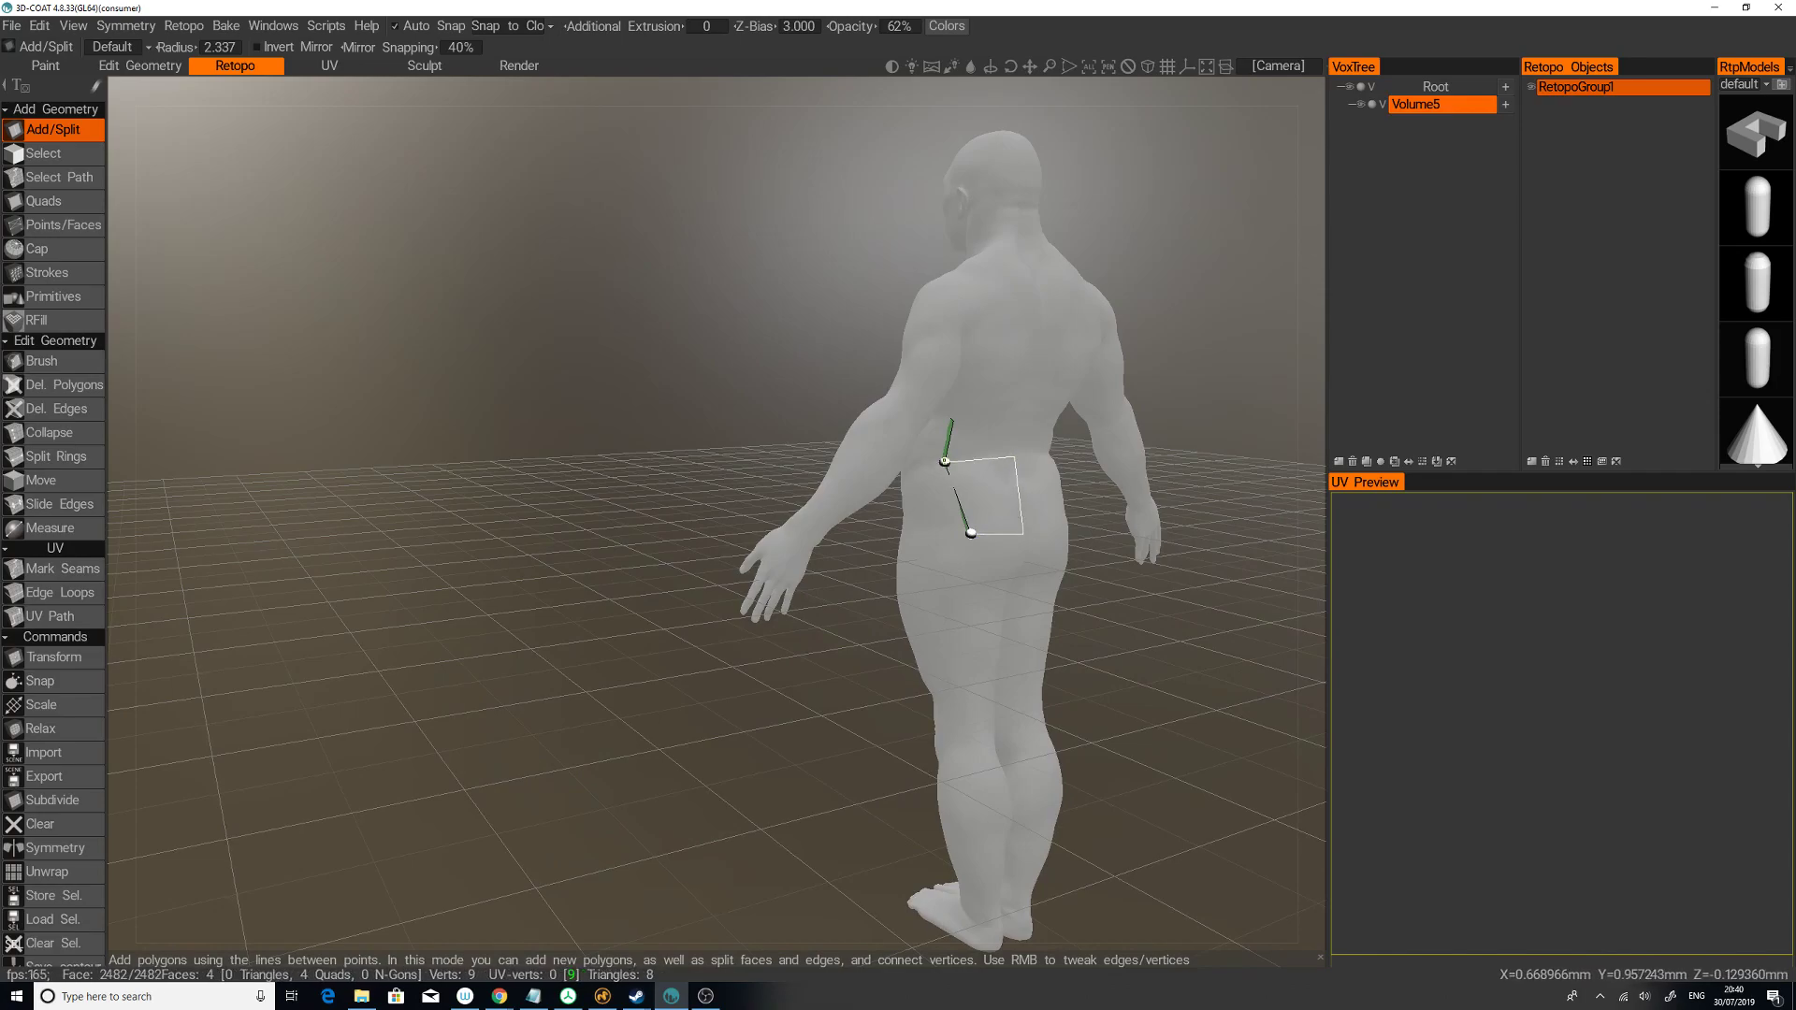
{"action": "left_click", "coordinate": [945, 461]}
{"action": "left_click", "coordinate": [1015, 456]}
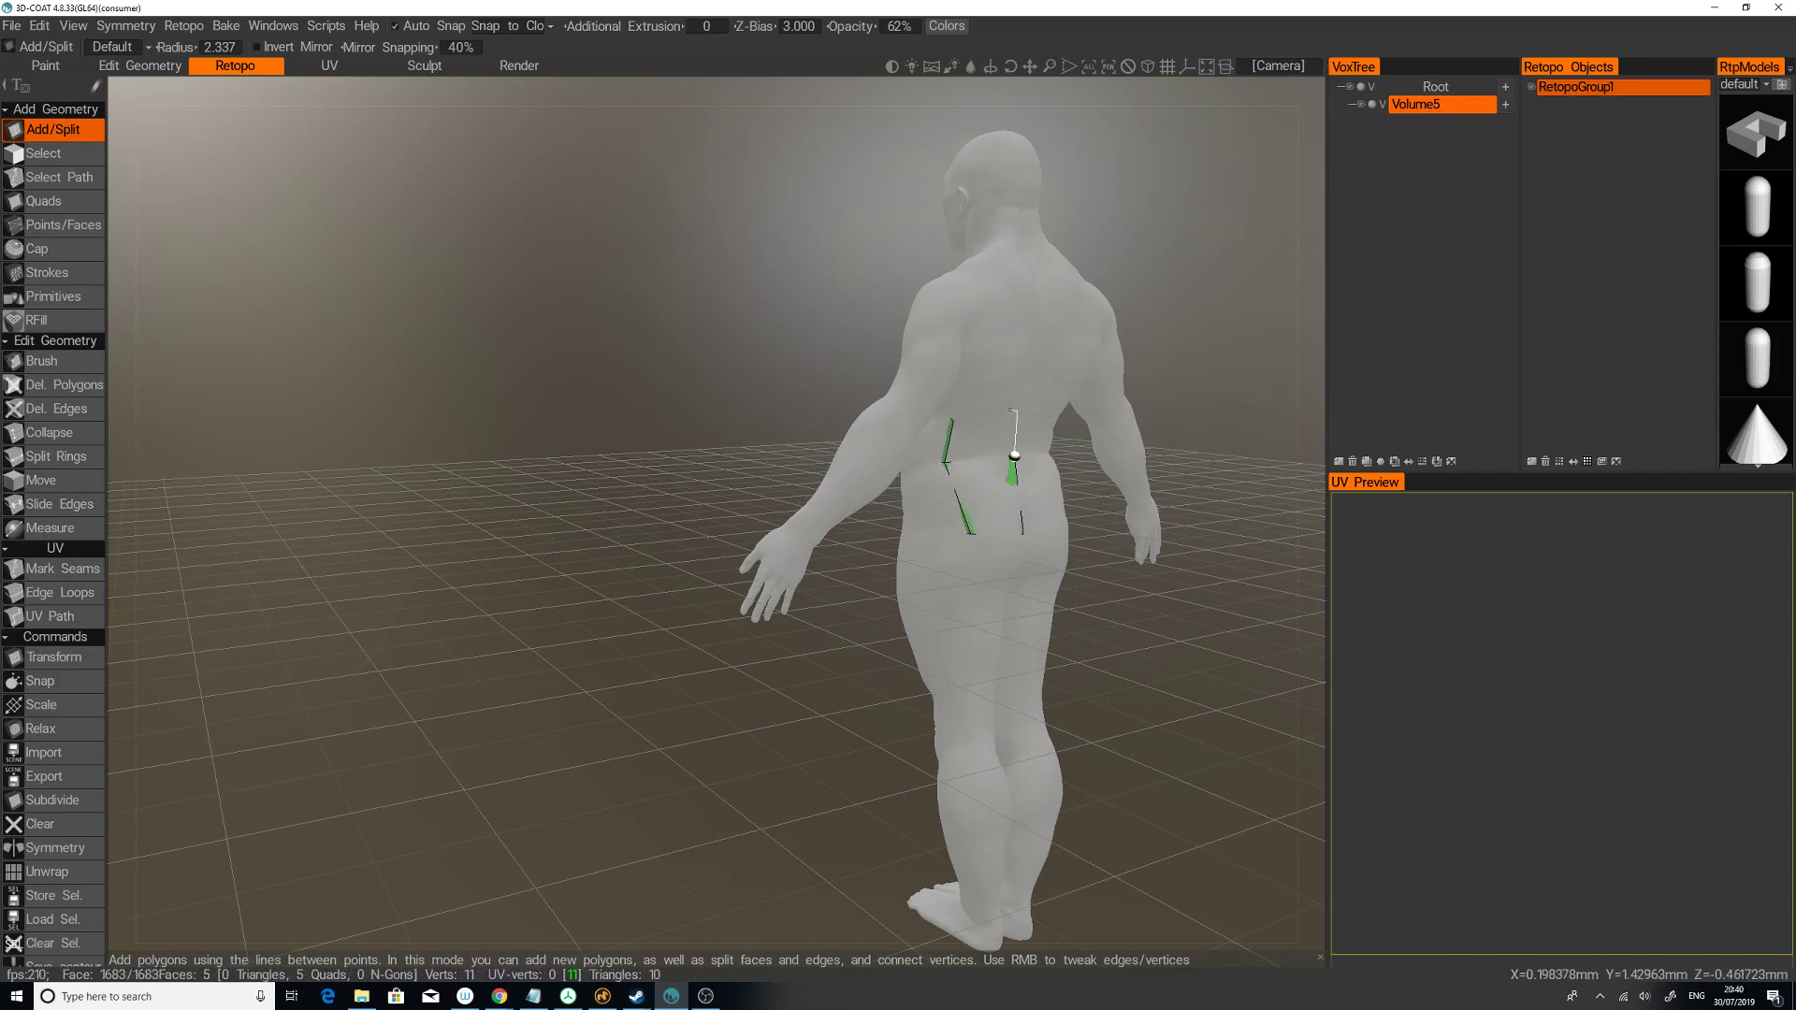
{"action": "left_click", "coordinate": [953, 420]}
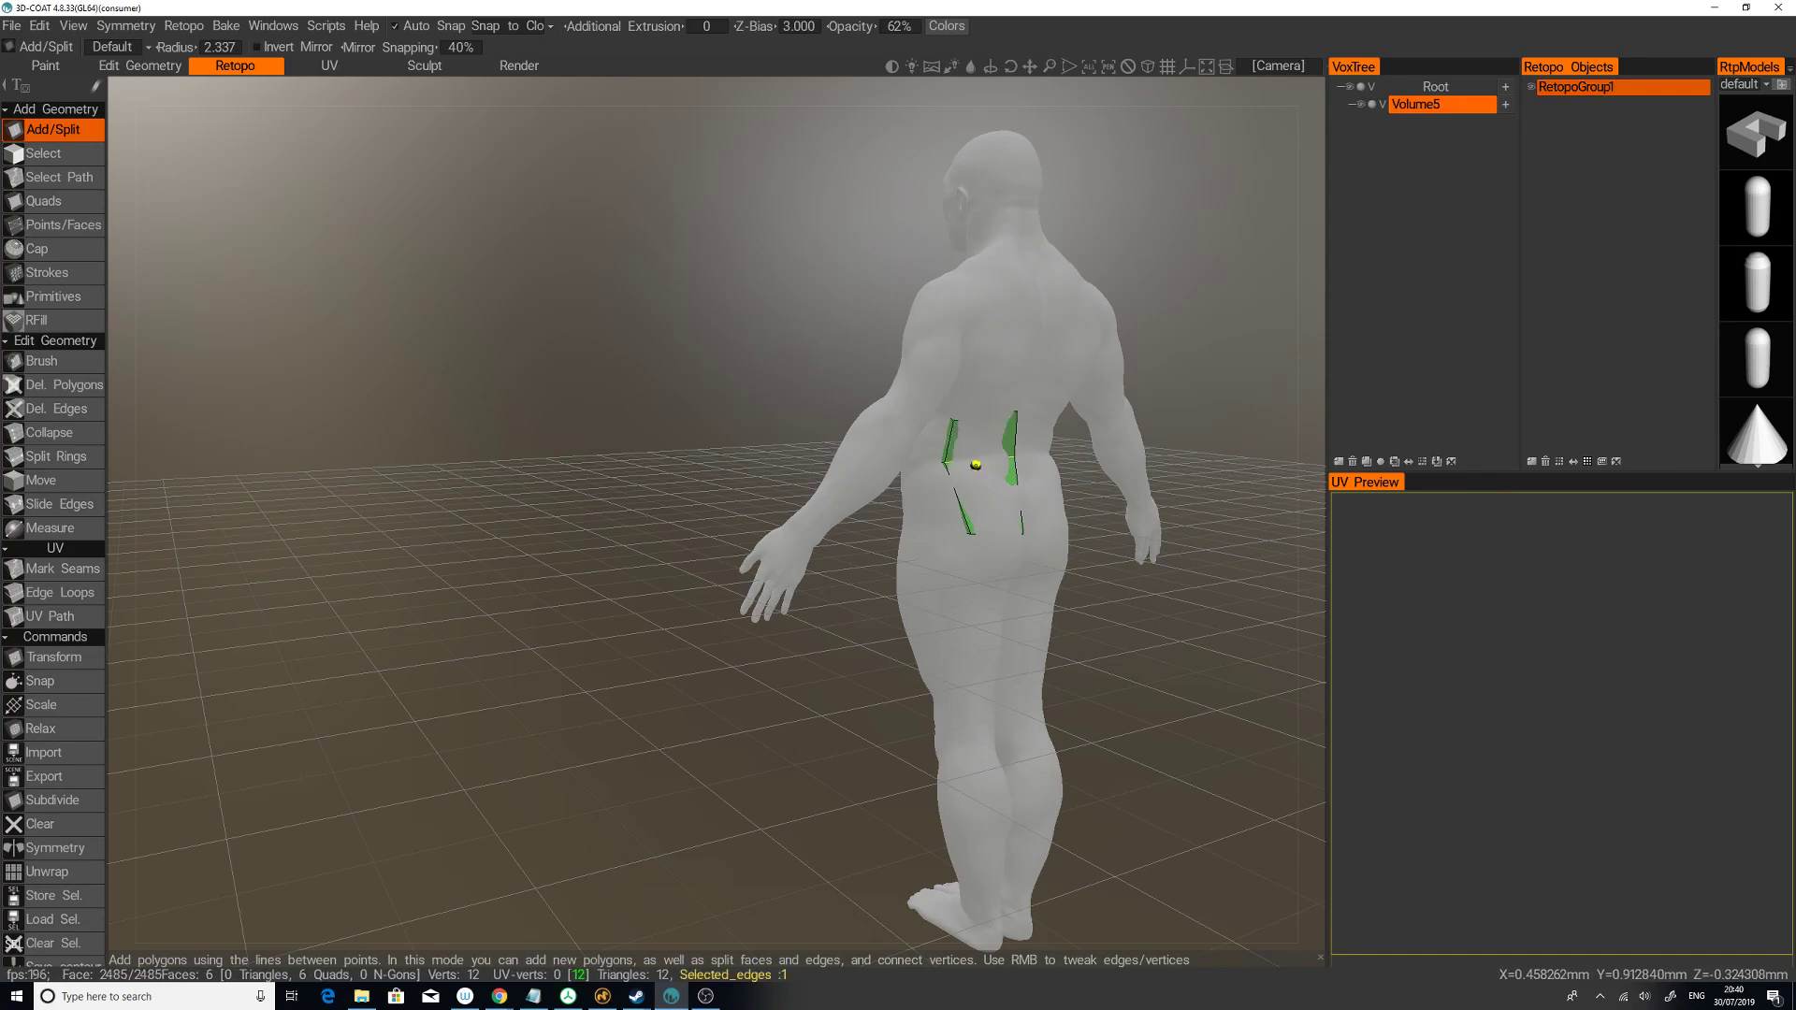
Step: Use Split Rings to divide the front column of quads vertically and the upper row horizontally
{"action": "left_click_drag", "start_coordinate": [970, 465], "coordinate": [1260, 634]}
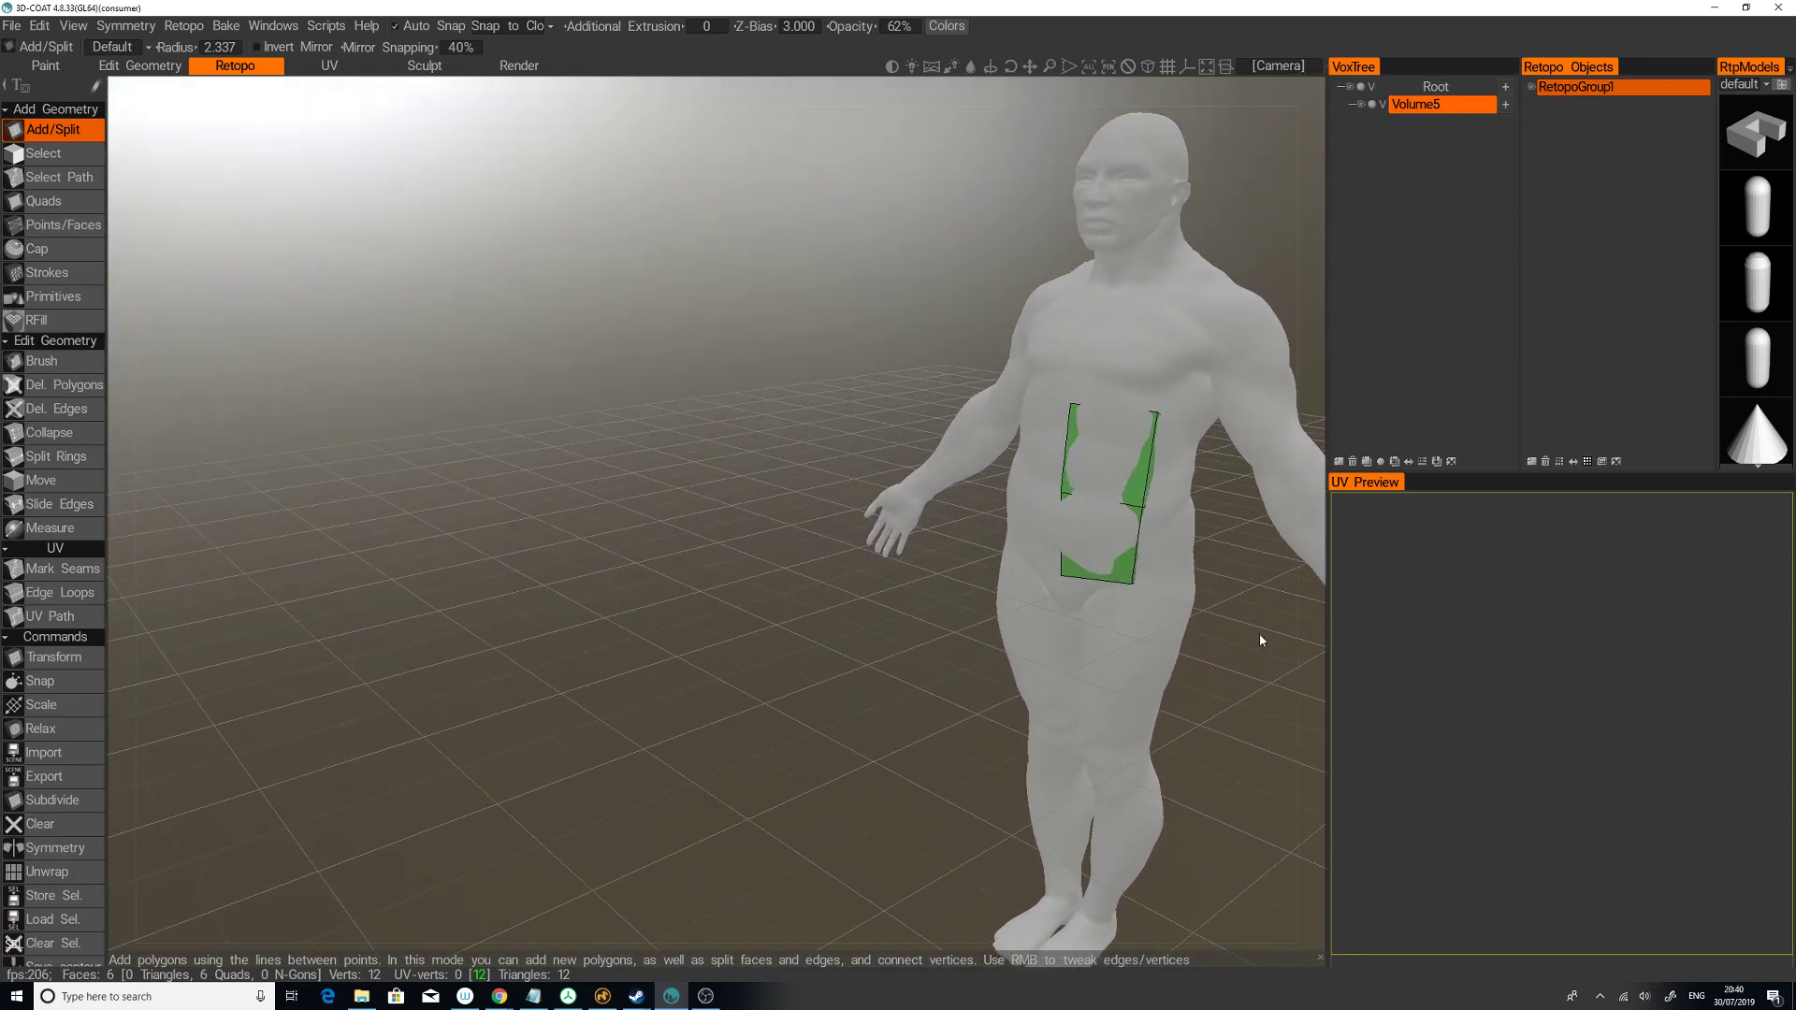
{"action": "left_click", "coordinate": [86, 462]}
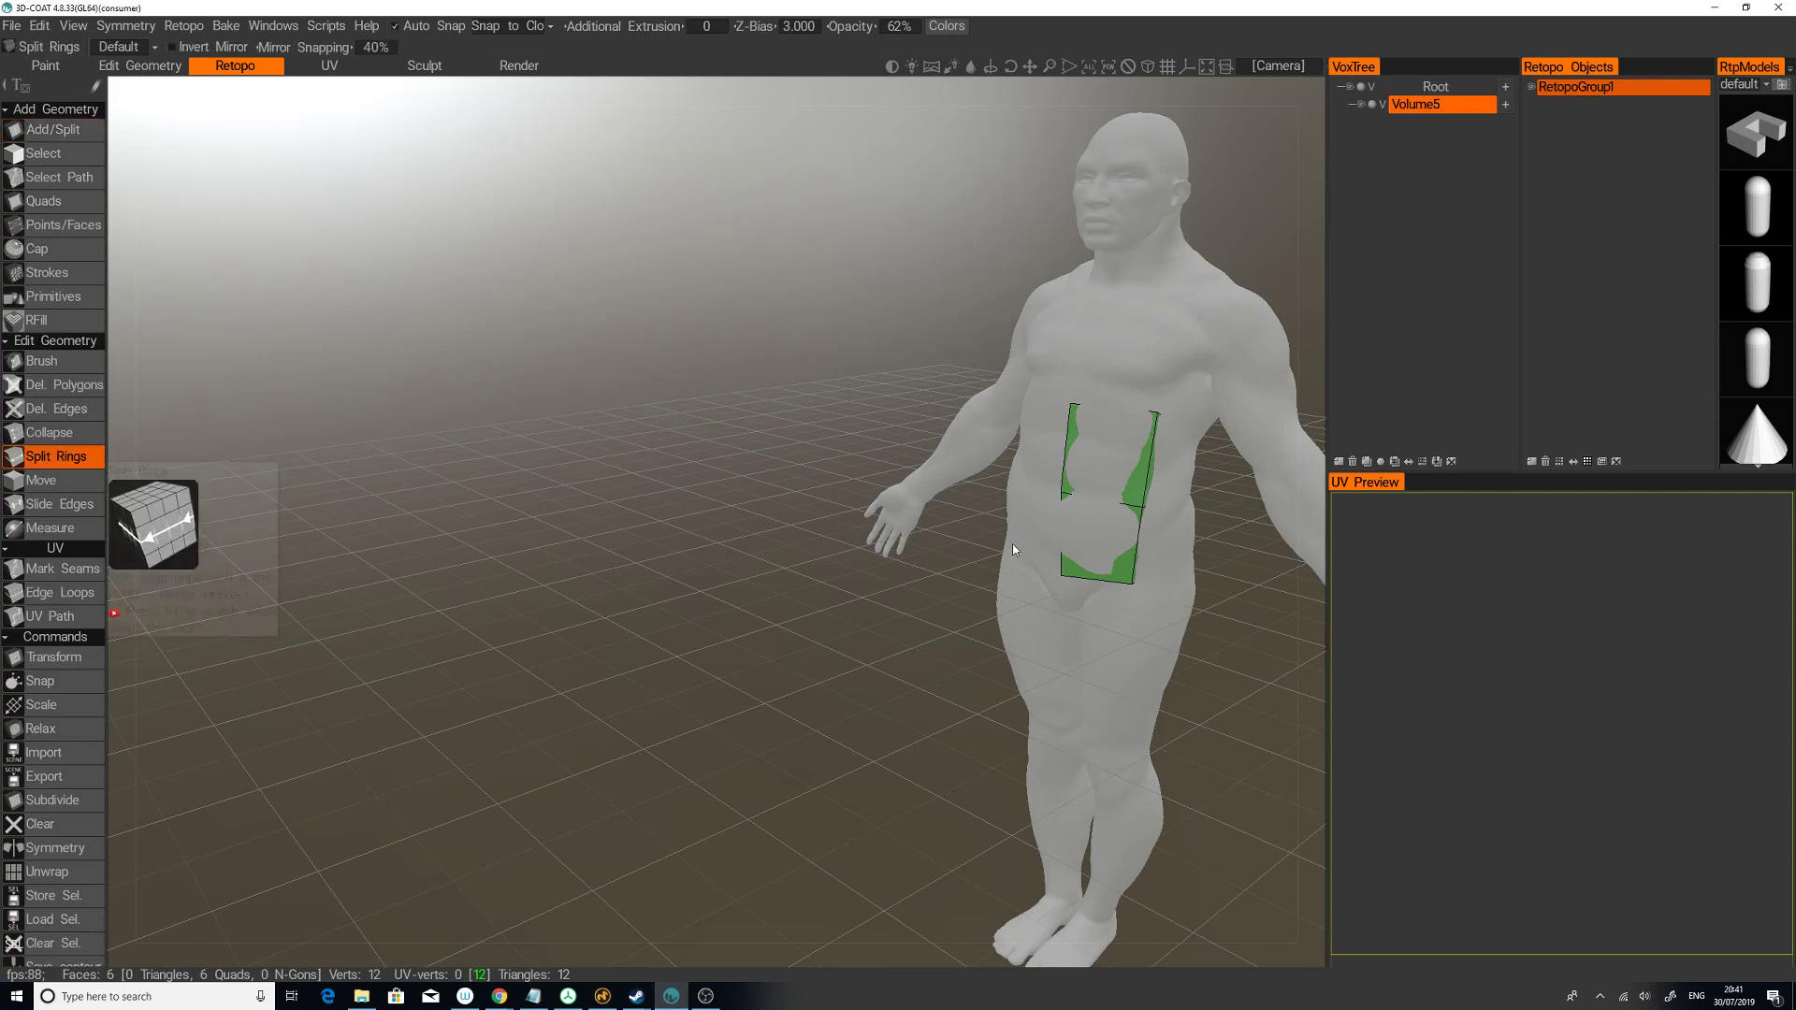
{"action": "left_click", "coordinate": [1102, 496]}
{"action": "left_click", "coordinate": [1108, 458]}
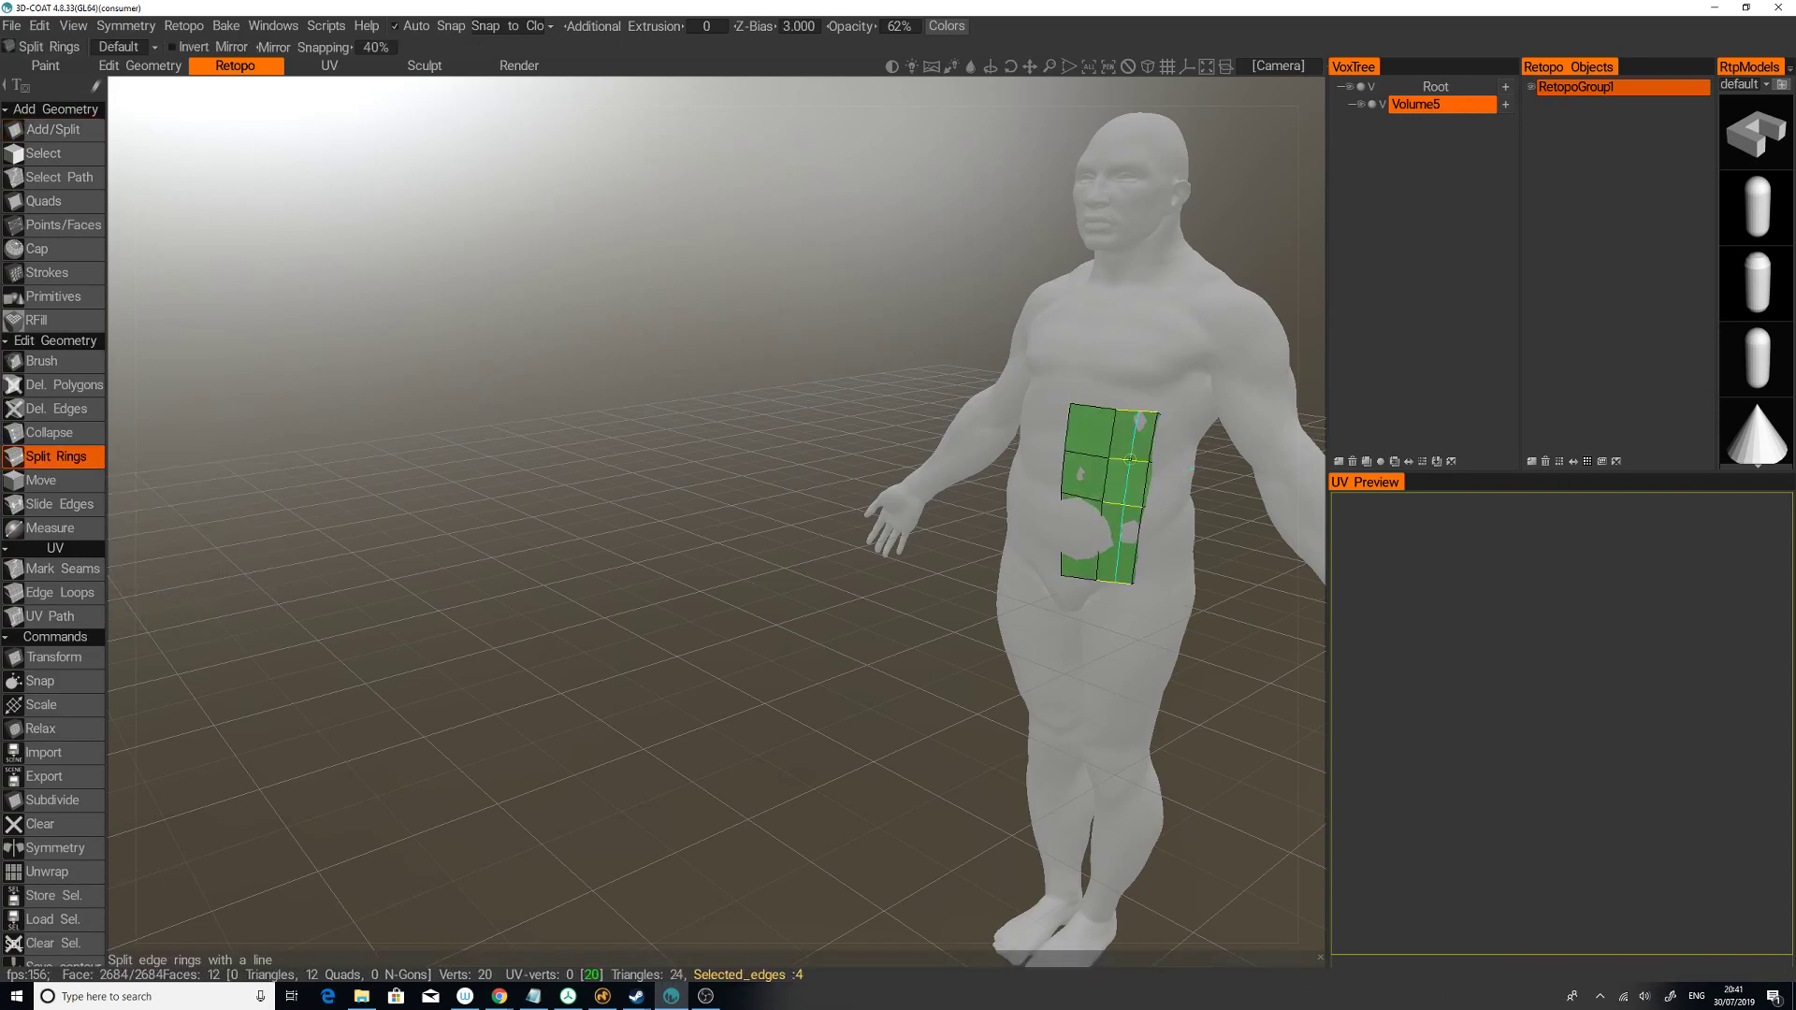
Step: Insert more vertical edge rings through the side and back quads and a horizontal ring through the lower row
{"action": "left_click_drag", "start_coordinate": [1161, 552], "coordinate": [1161, 554]}
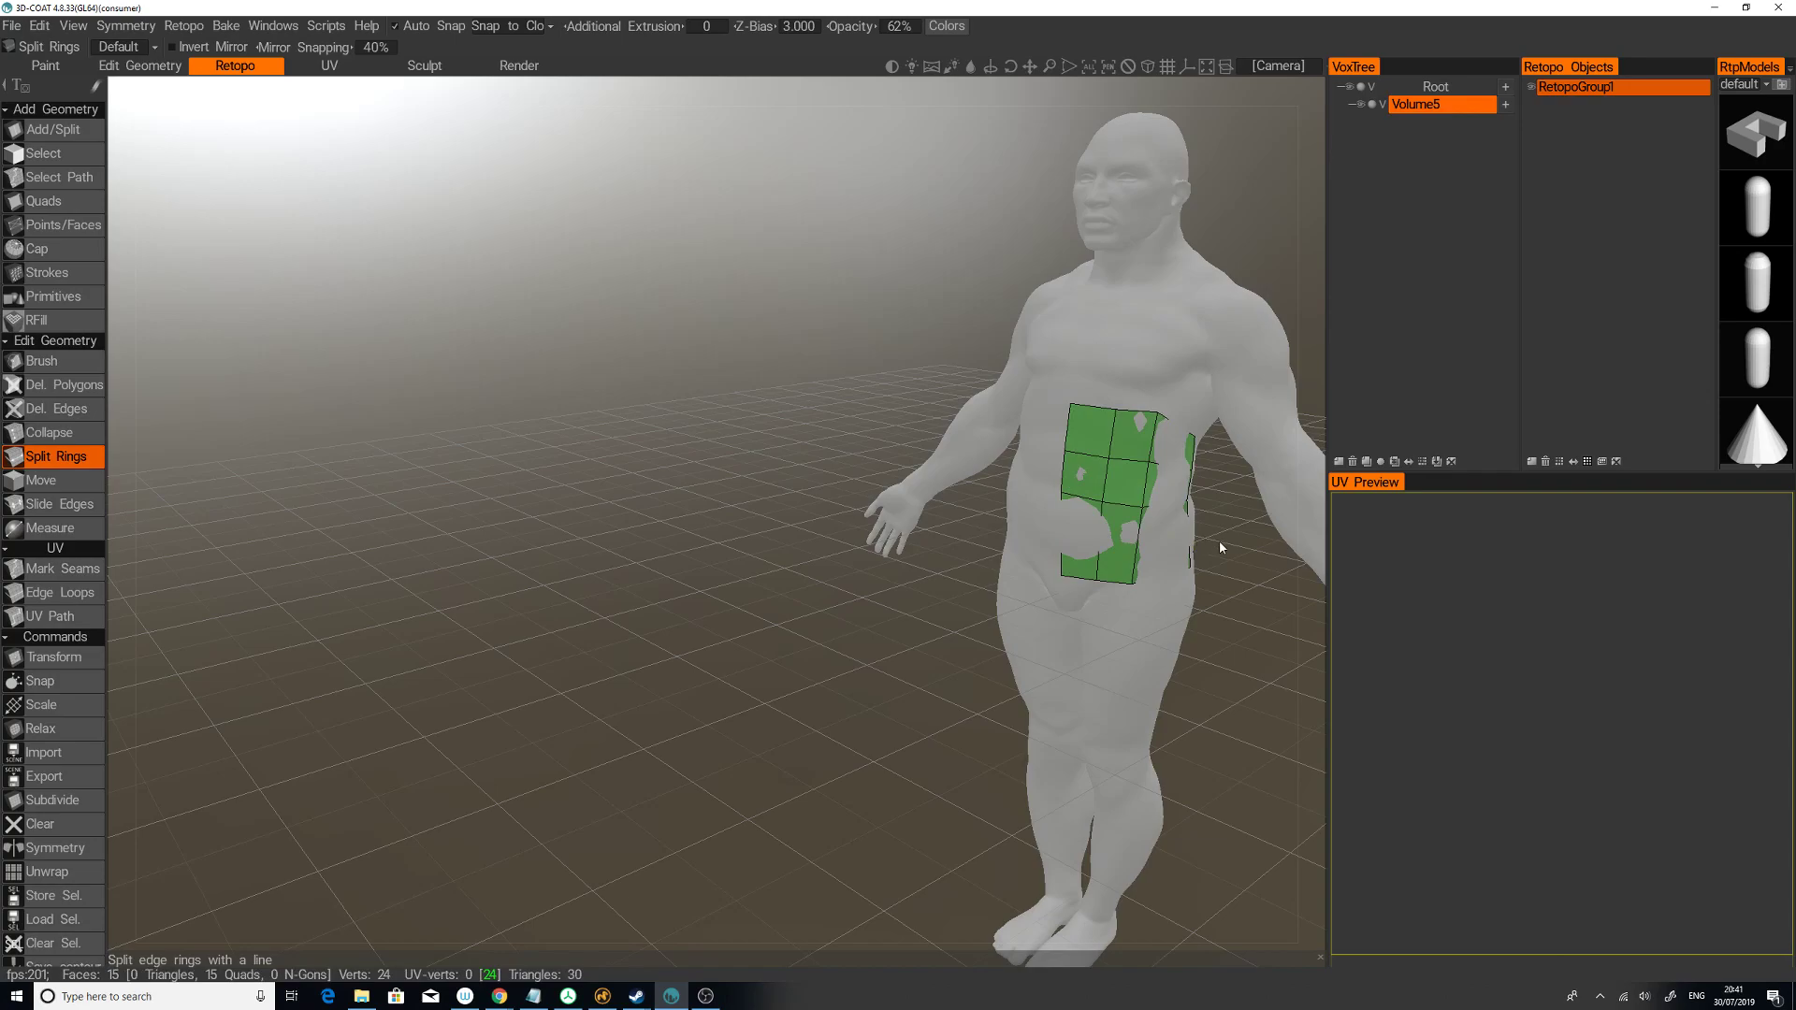
{"action": "middle_click_drag", "start_coordinate": [1223, 549], "coordinate": [1145, 552]}
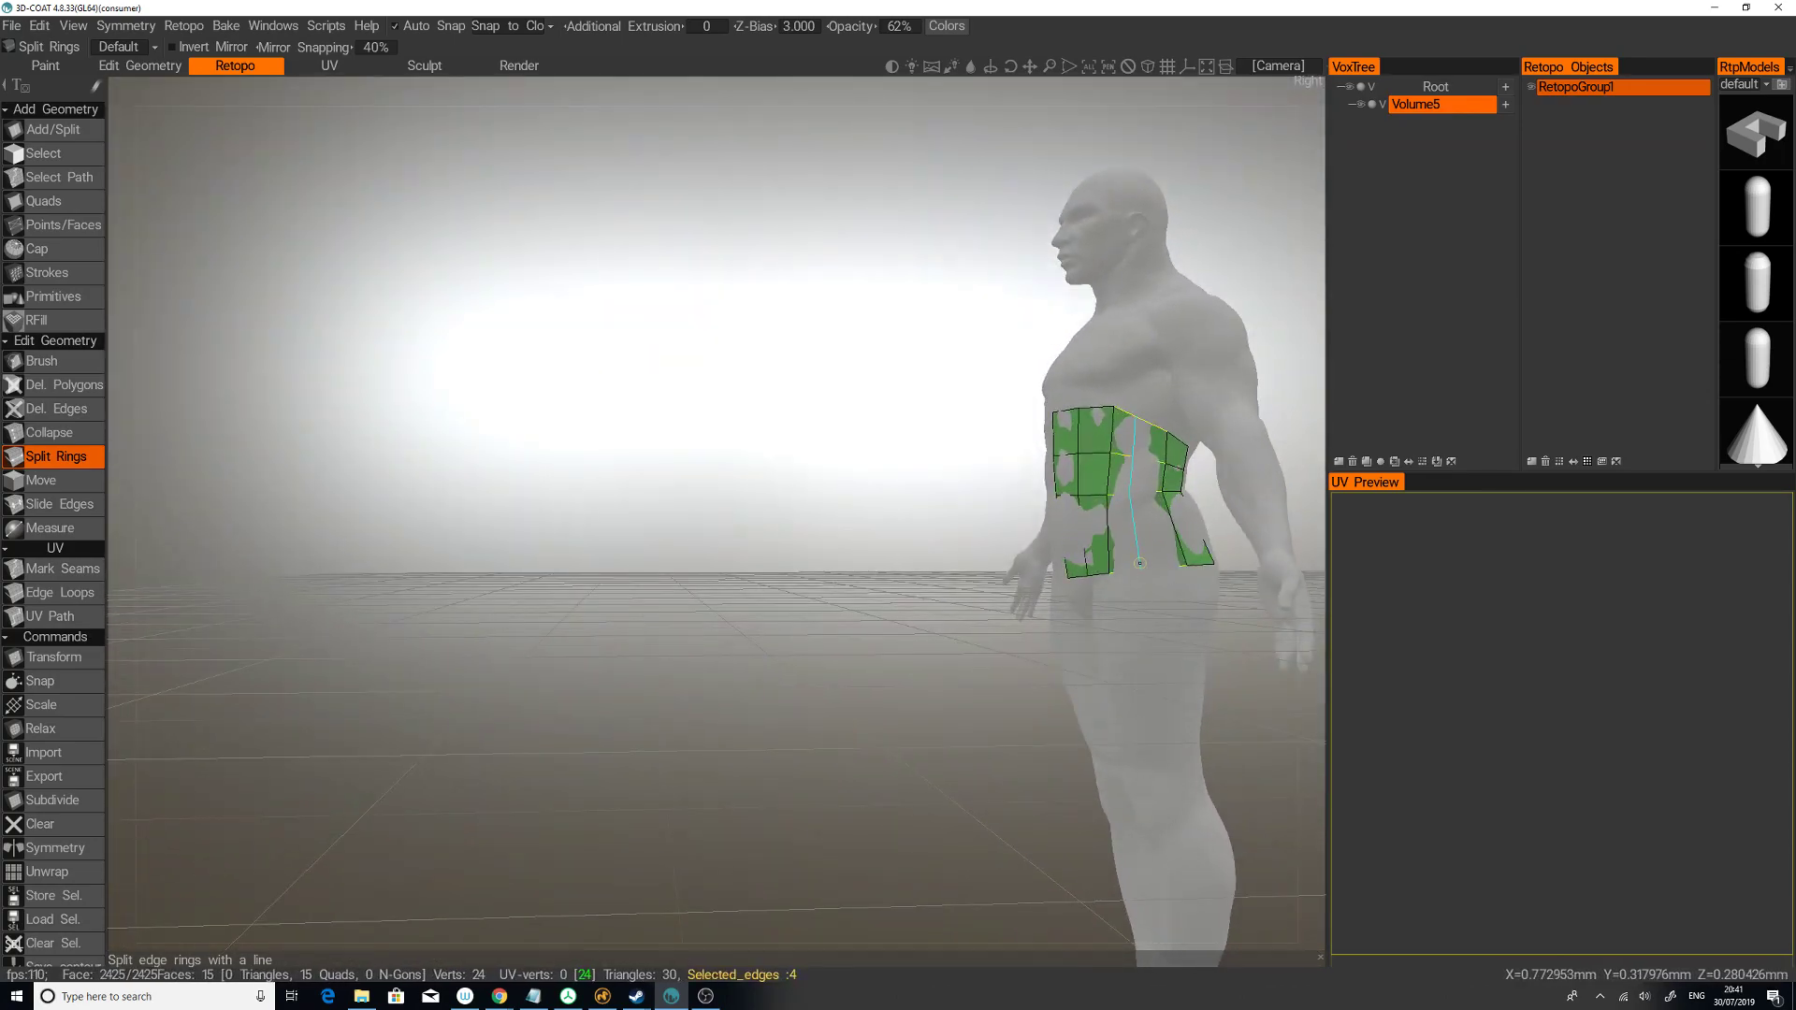
{"action": "left_click", "coordinate": [1140, 523]}
{"action": "left_click_drag", "start_coordinate": [1239, 637], "coordinate": [1038, 657]}
{"action": "left_click_drag", "start_coordinate": [1256, 553], "coordinate": [1257, 554]}
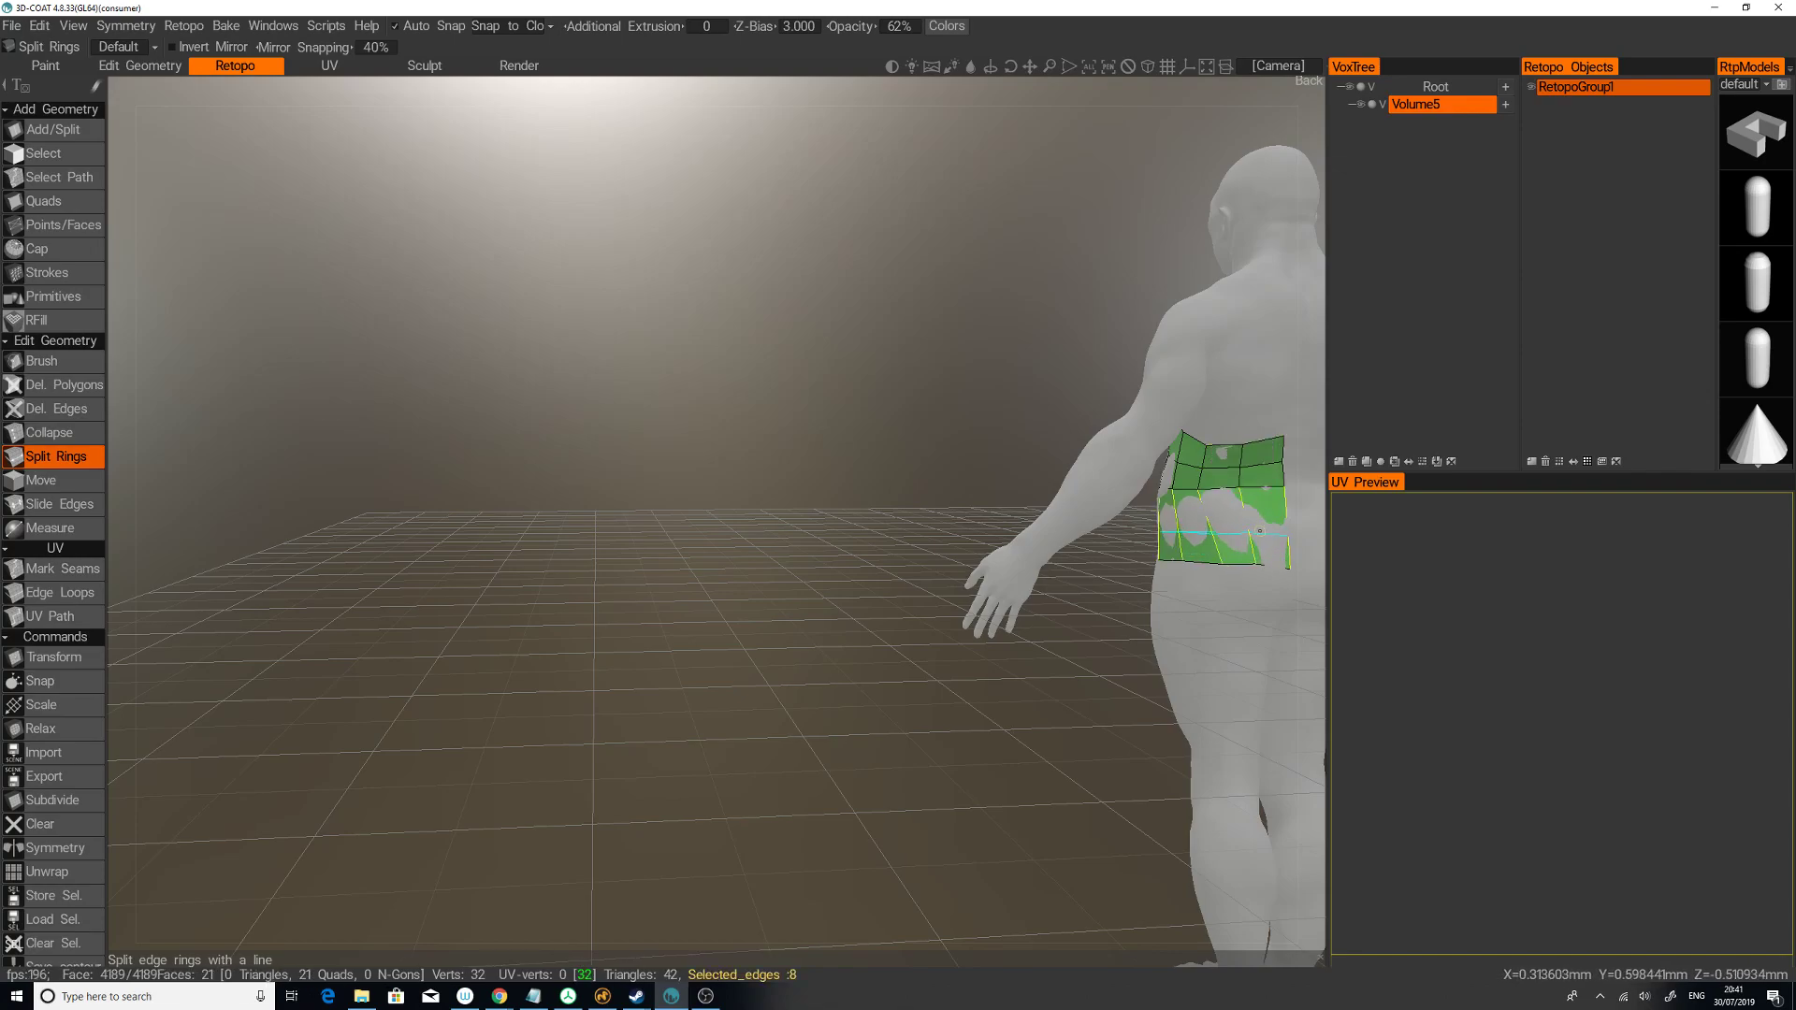
{"action": "middle_click_drag", "start_coordinate": [1177, 564], "coordinate": [985, 691]}
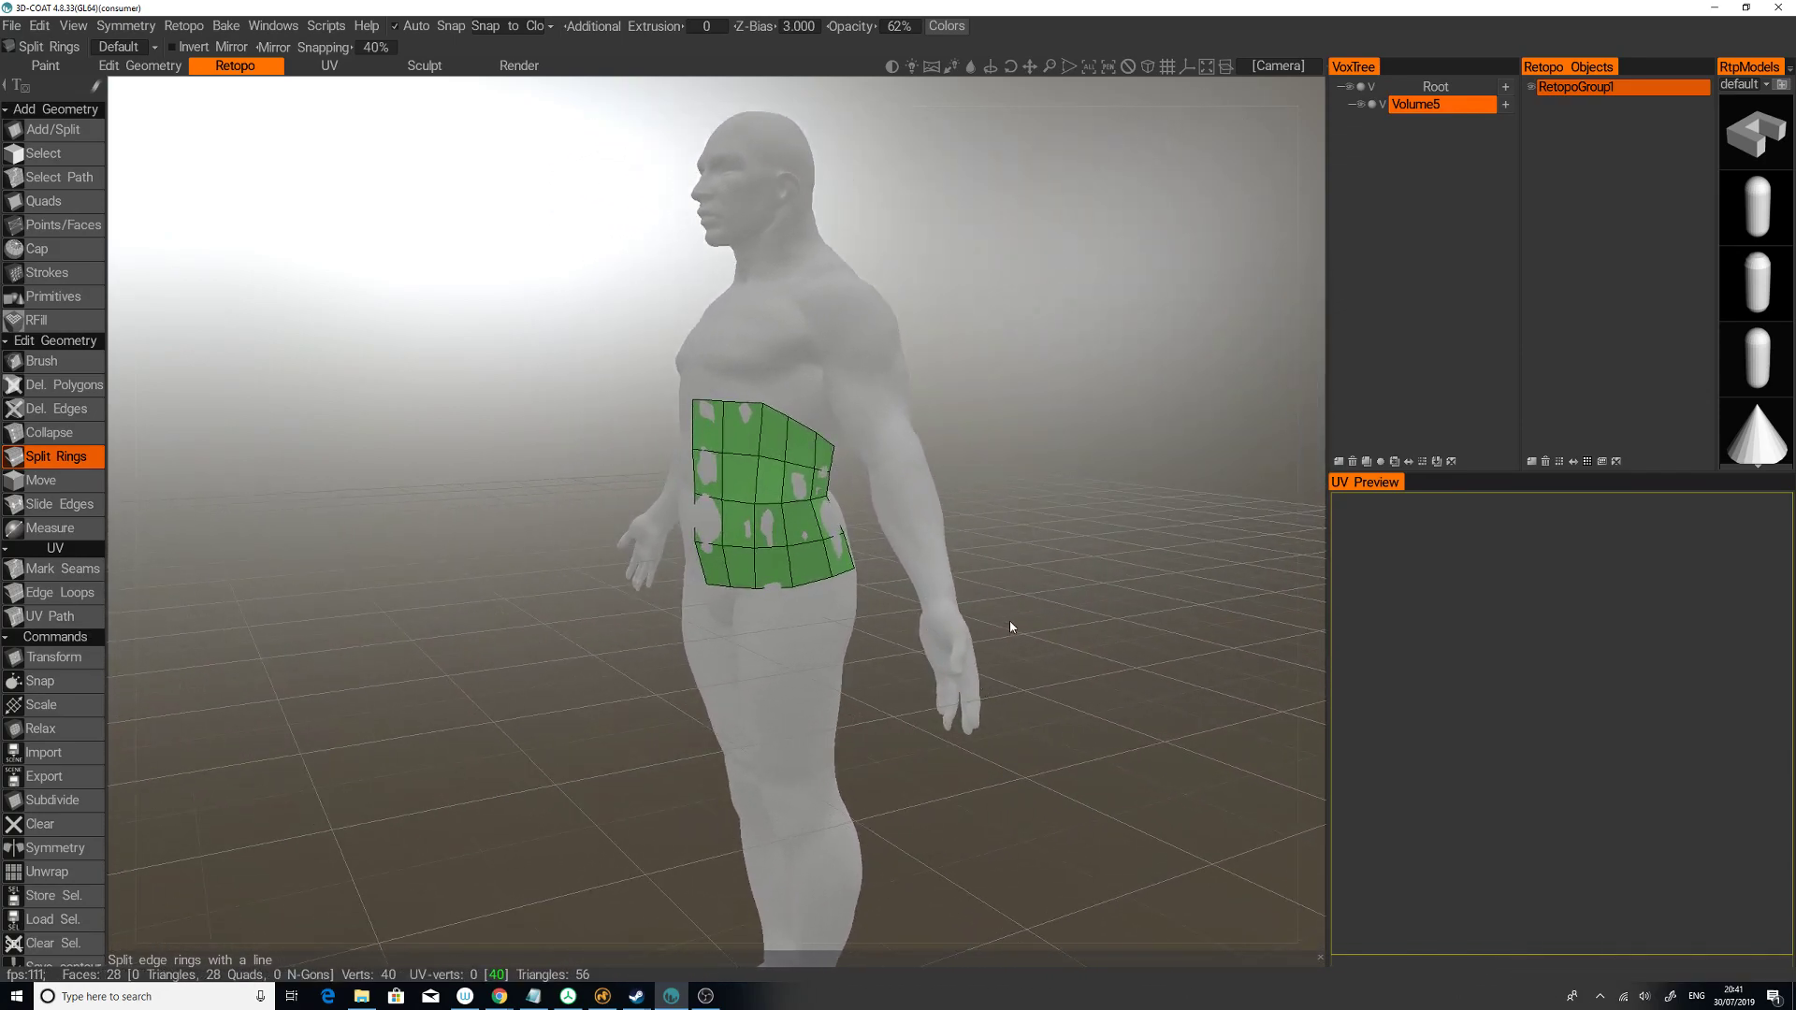
Step: With Add/Split, add two adjoining quads above the front abdomen grid, extending it up to the mid-chest
{"action": "middle_click_drag", "start_coordinate": [1014, 622], "coordinate": [1032, 501]}
{"action": "right_click_drag", "start_coordinate": [1032, 501], "coordinate": [1063, 530]}
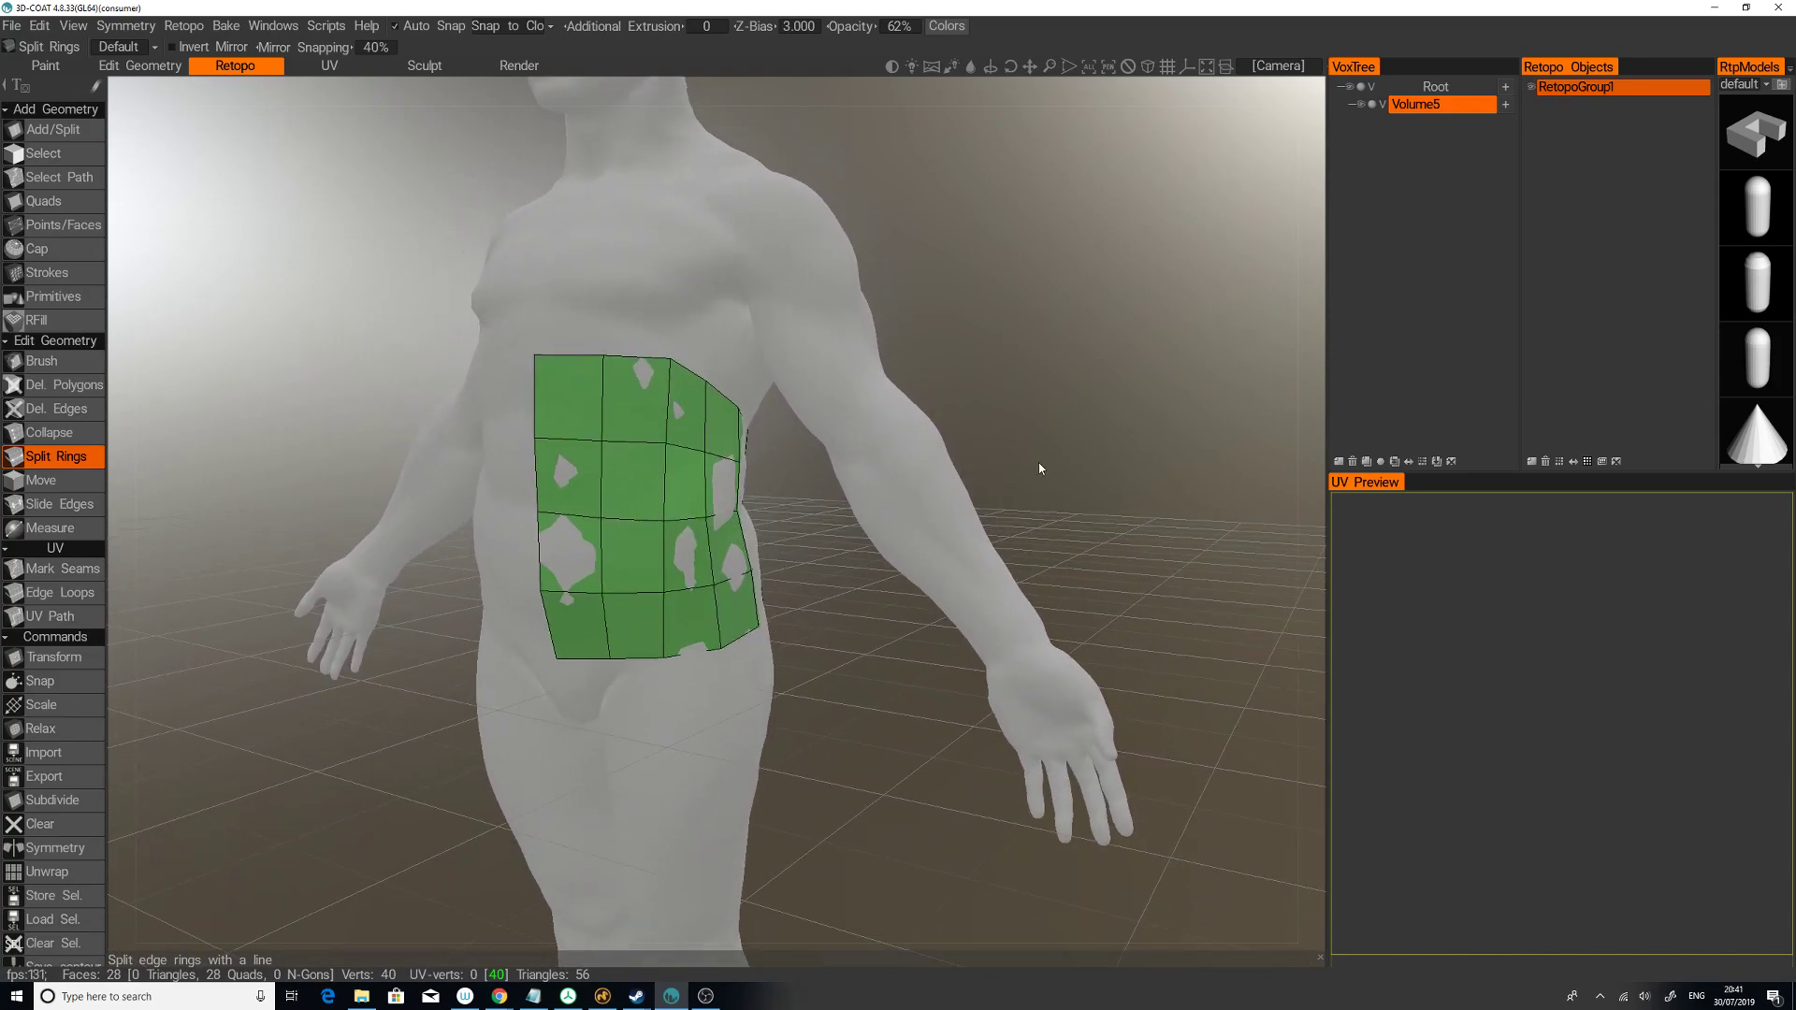
{"action": "left_click", "coordinate": [52, 129]}
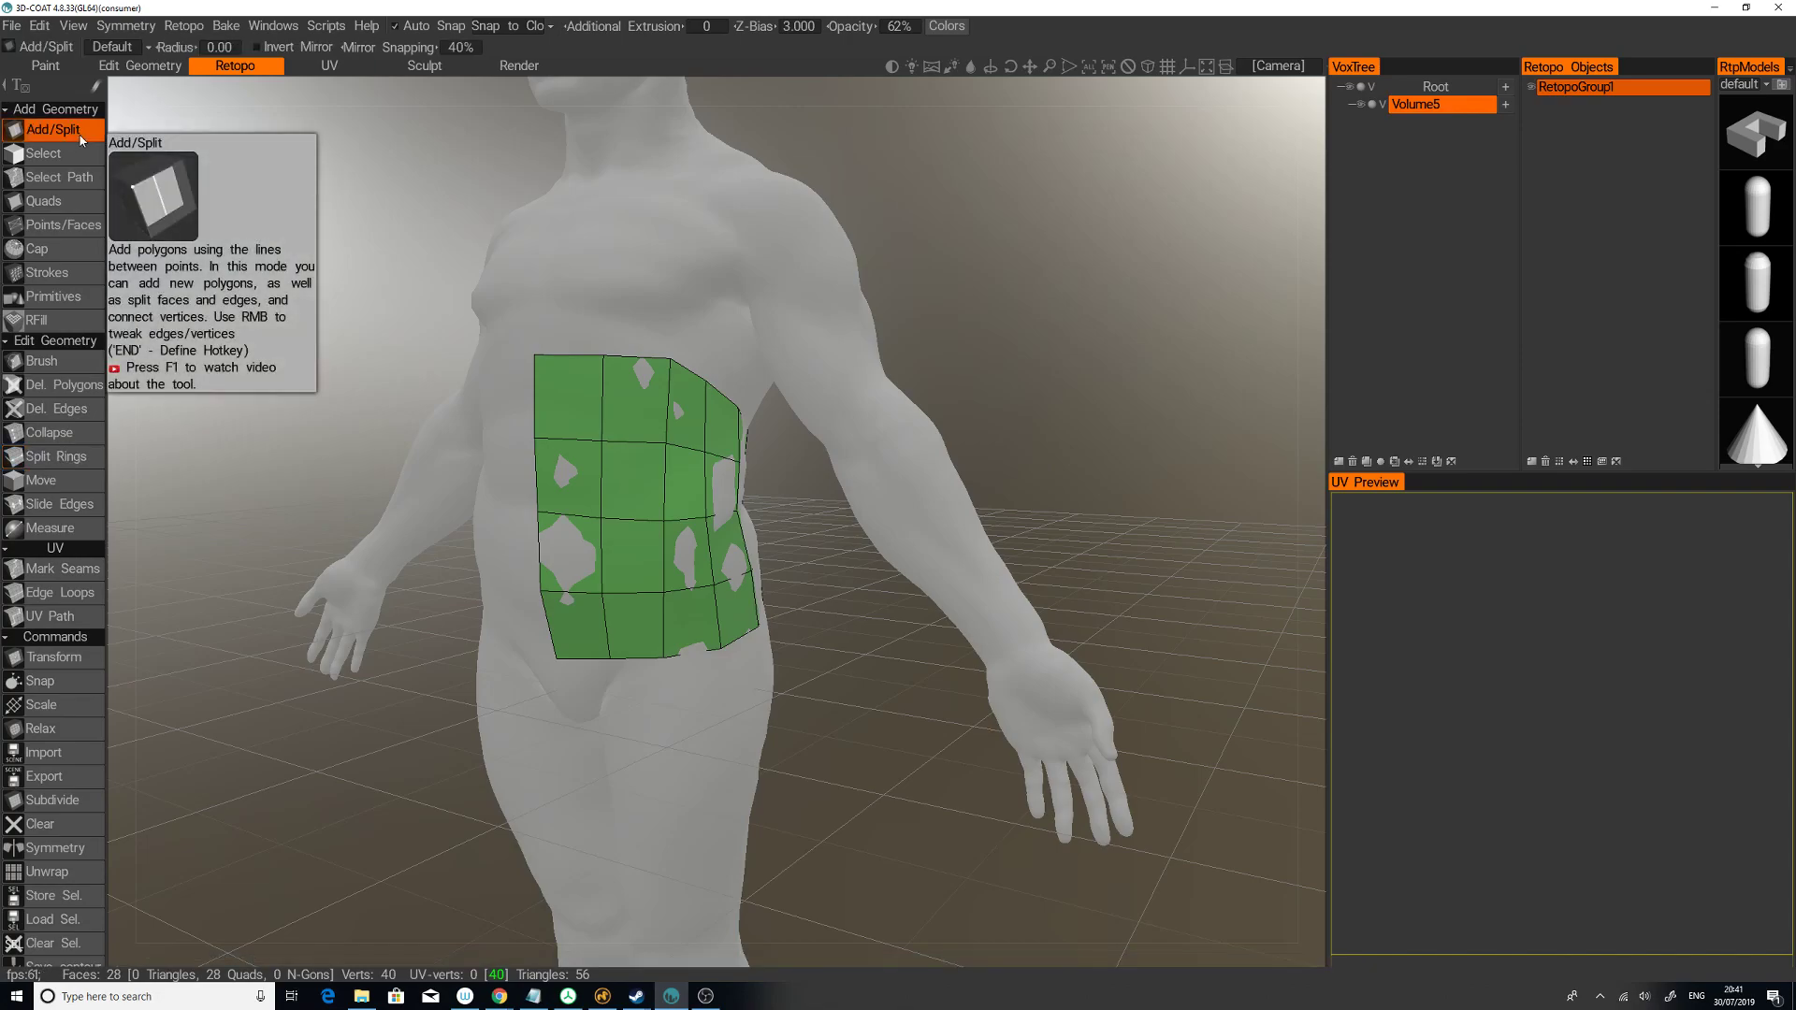
{"action": "middle_click_drag", "start_coordinate": [692, 338], "coordinate": [936, 305]}
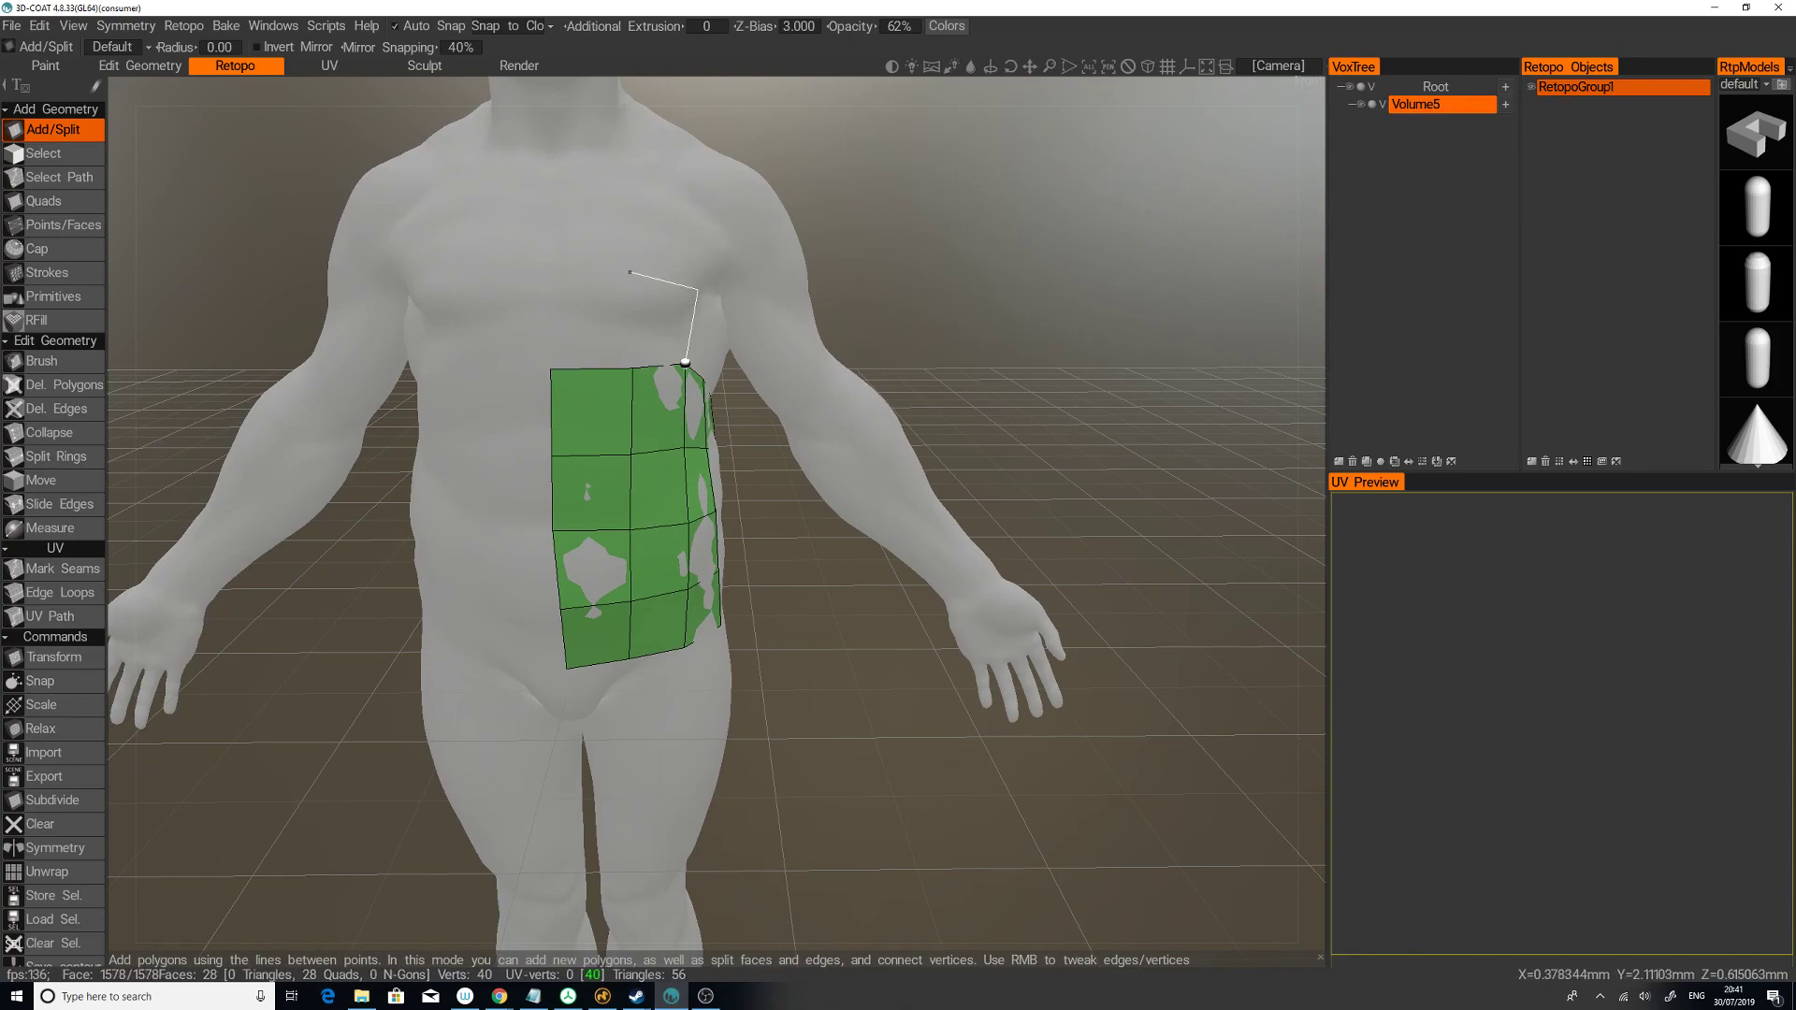
{"action": "left_click", "coordinate": [630, 274]}
{"action": "left_click", "coordinate": [633, 364]}
{"action": "left_click", "coordinate": [550, 368]}
{"action": "left_click", "coordinate": [551, 268]}
{"action": "left_click", "coordinate": [629, 272]}
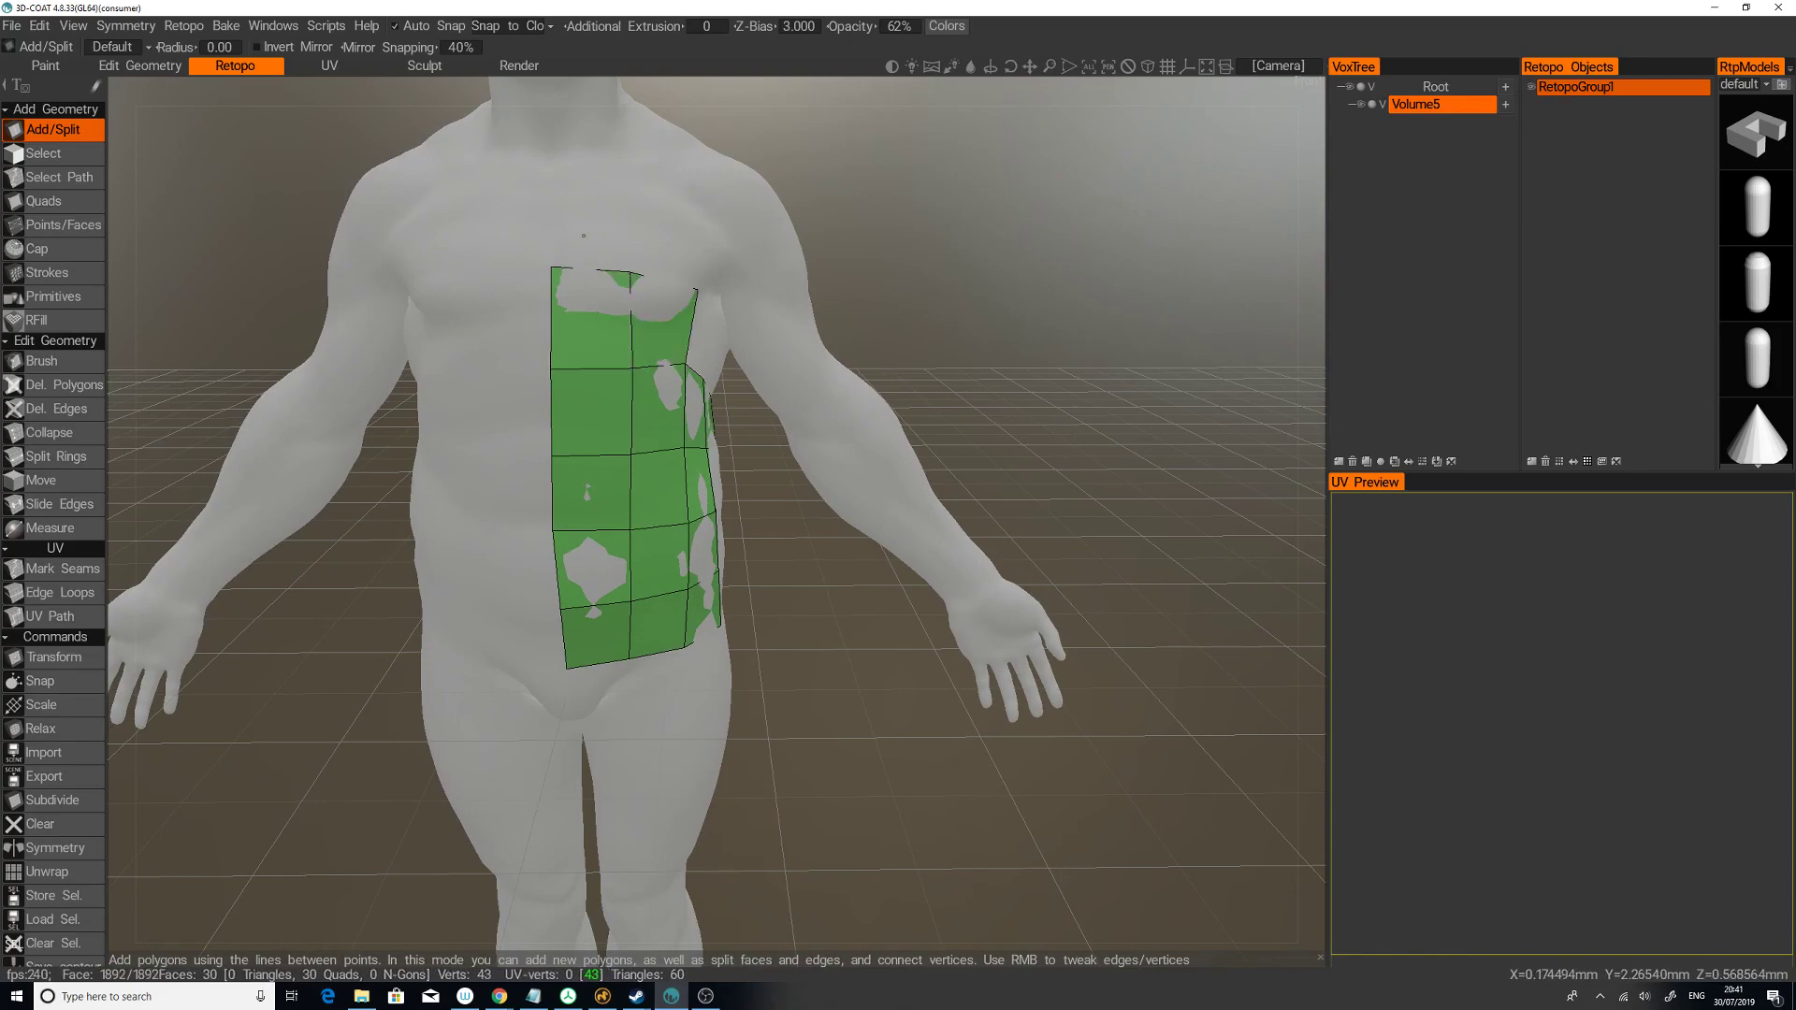
Step: Add two quads from the mid-chest up to the collarbone and shift the outer upper vertex slightly inward
{"action": "left_click", "coordinate": [552, 266]}
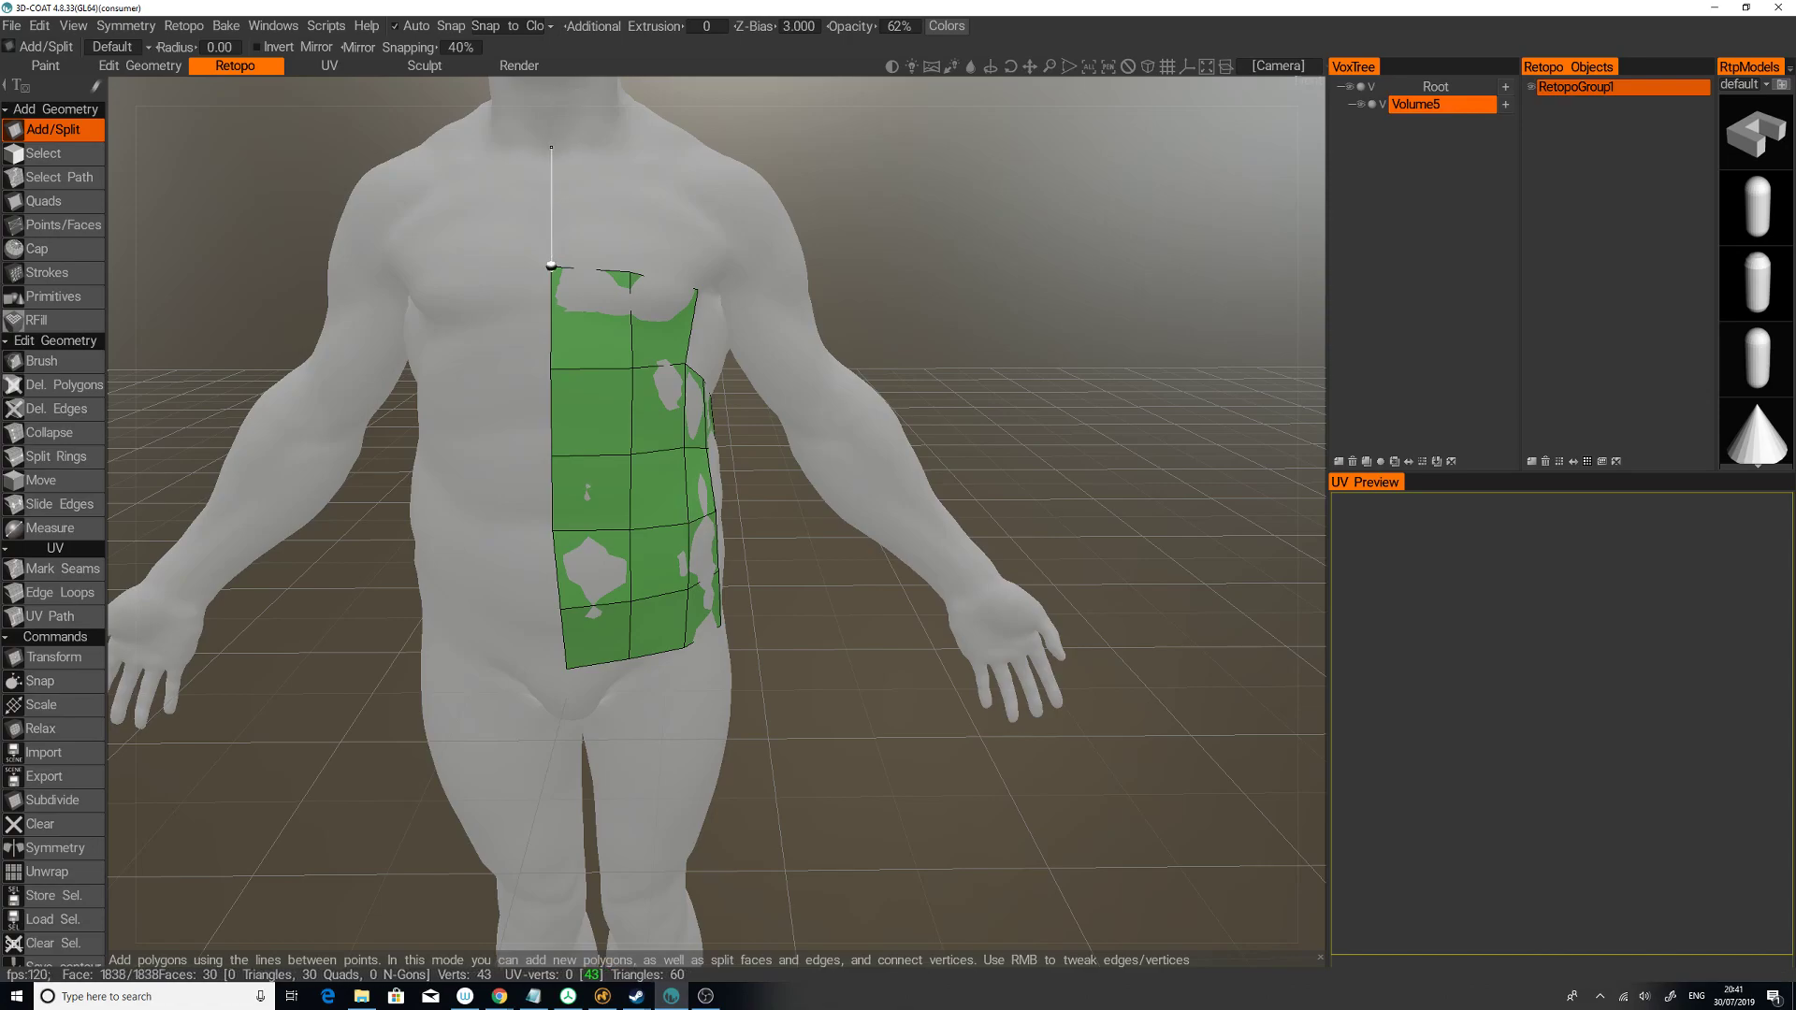
{"action": "left_click", "coordinate": [552, 147]}
{"action": "left_click", "coordinate": [633, 147]}
{"action": "left_click", "coordinate": [630, 272]}
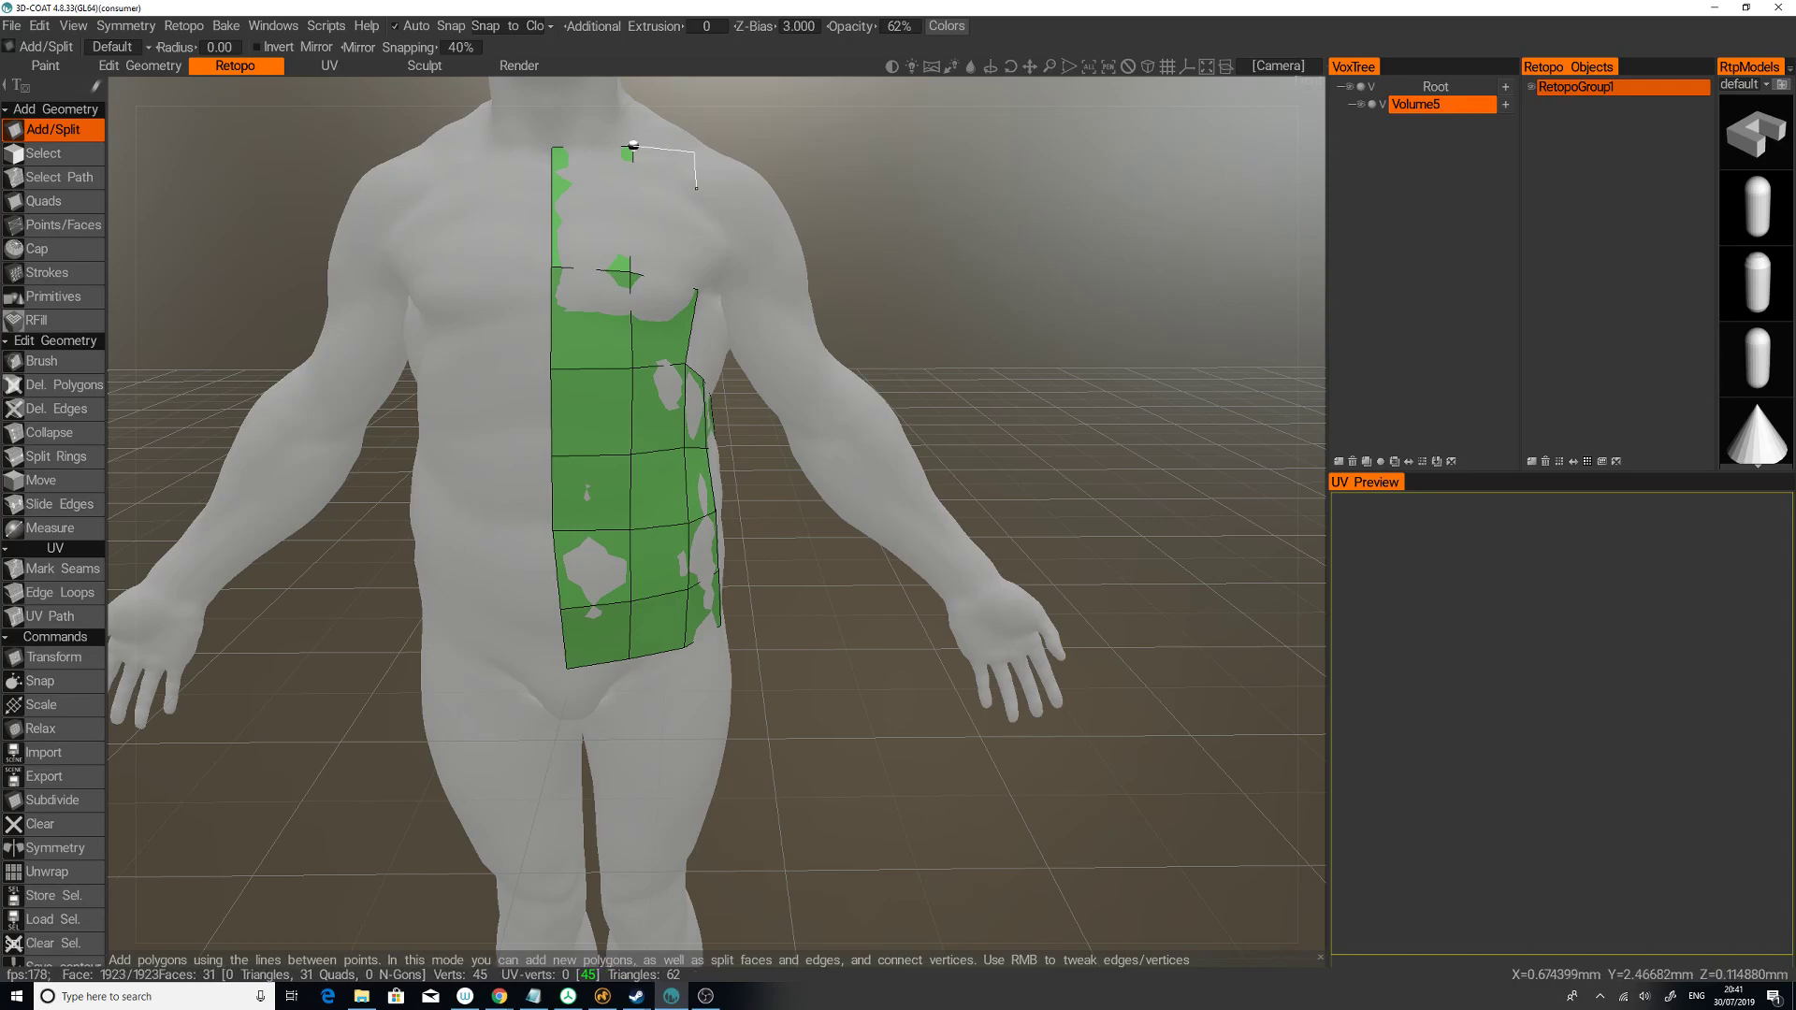
{"action": "left_click", "coordinate": [697, 289]}
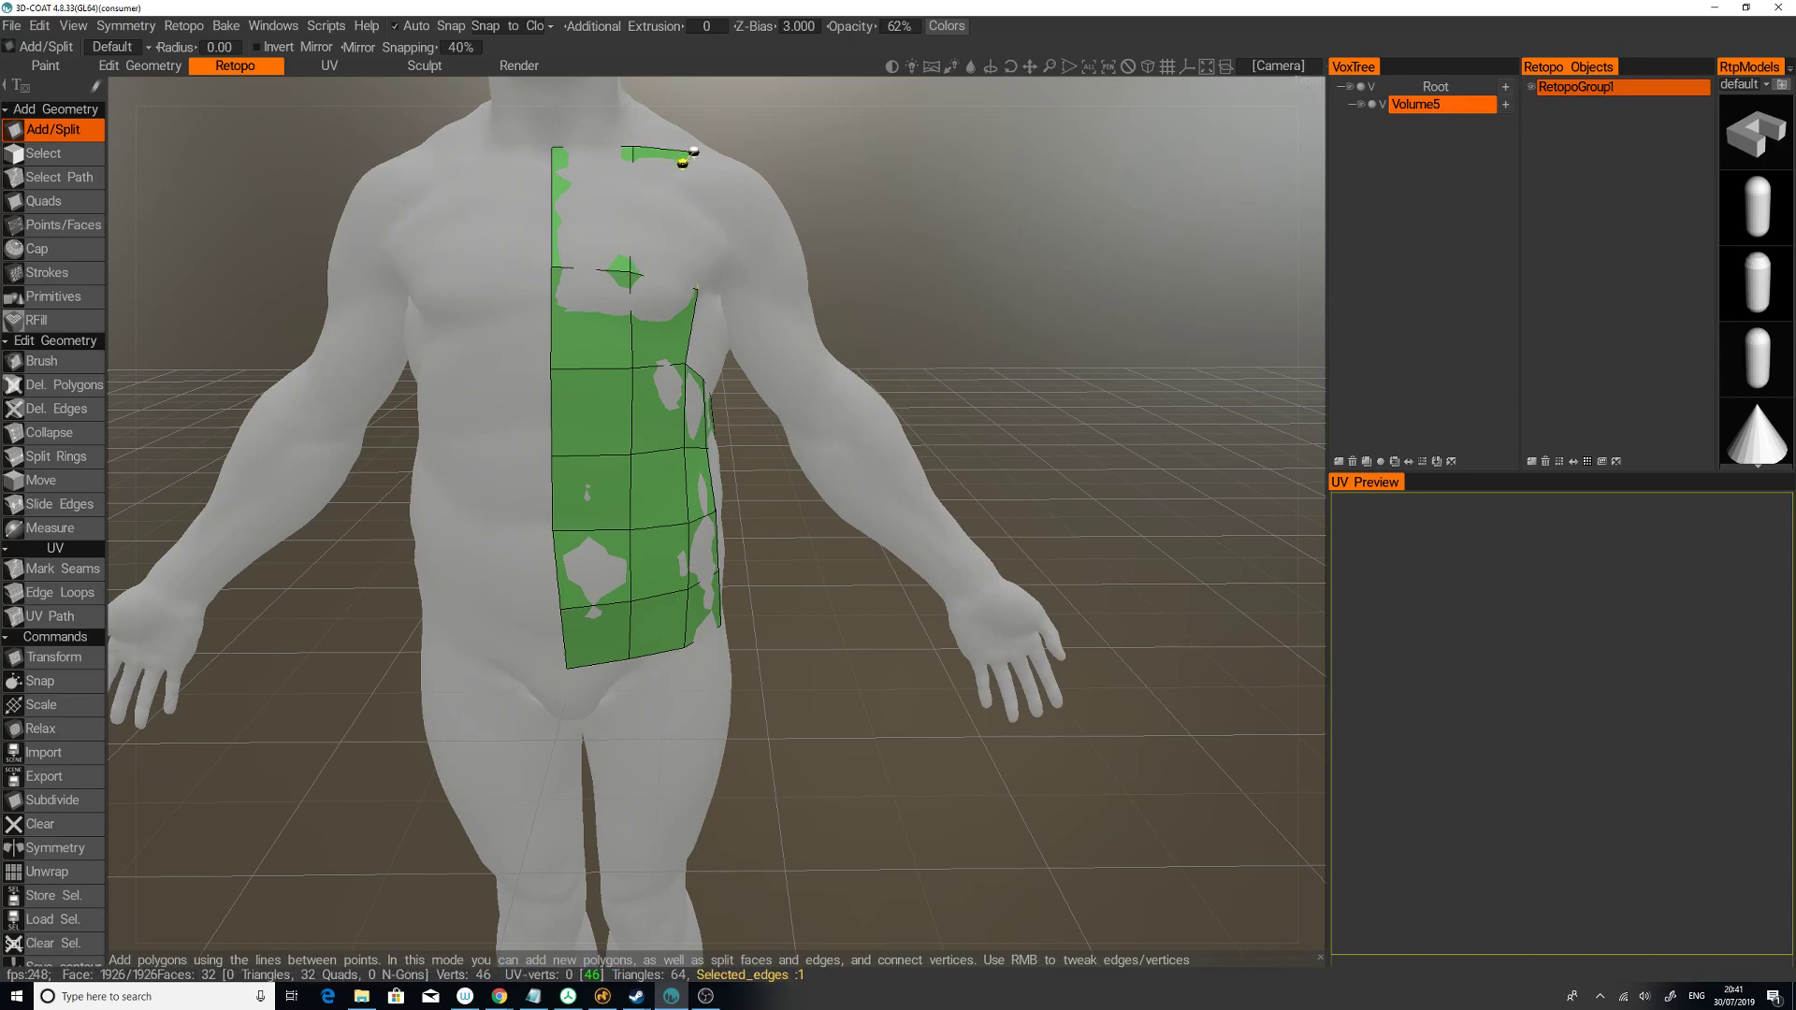
{"action": "left_click", "coordinate": [693, 151]}
{"action": "right_click_drag", "start_coordinate": [694, 152], "coordinate": [686, 155]}
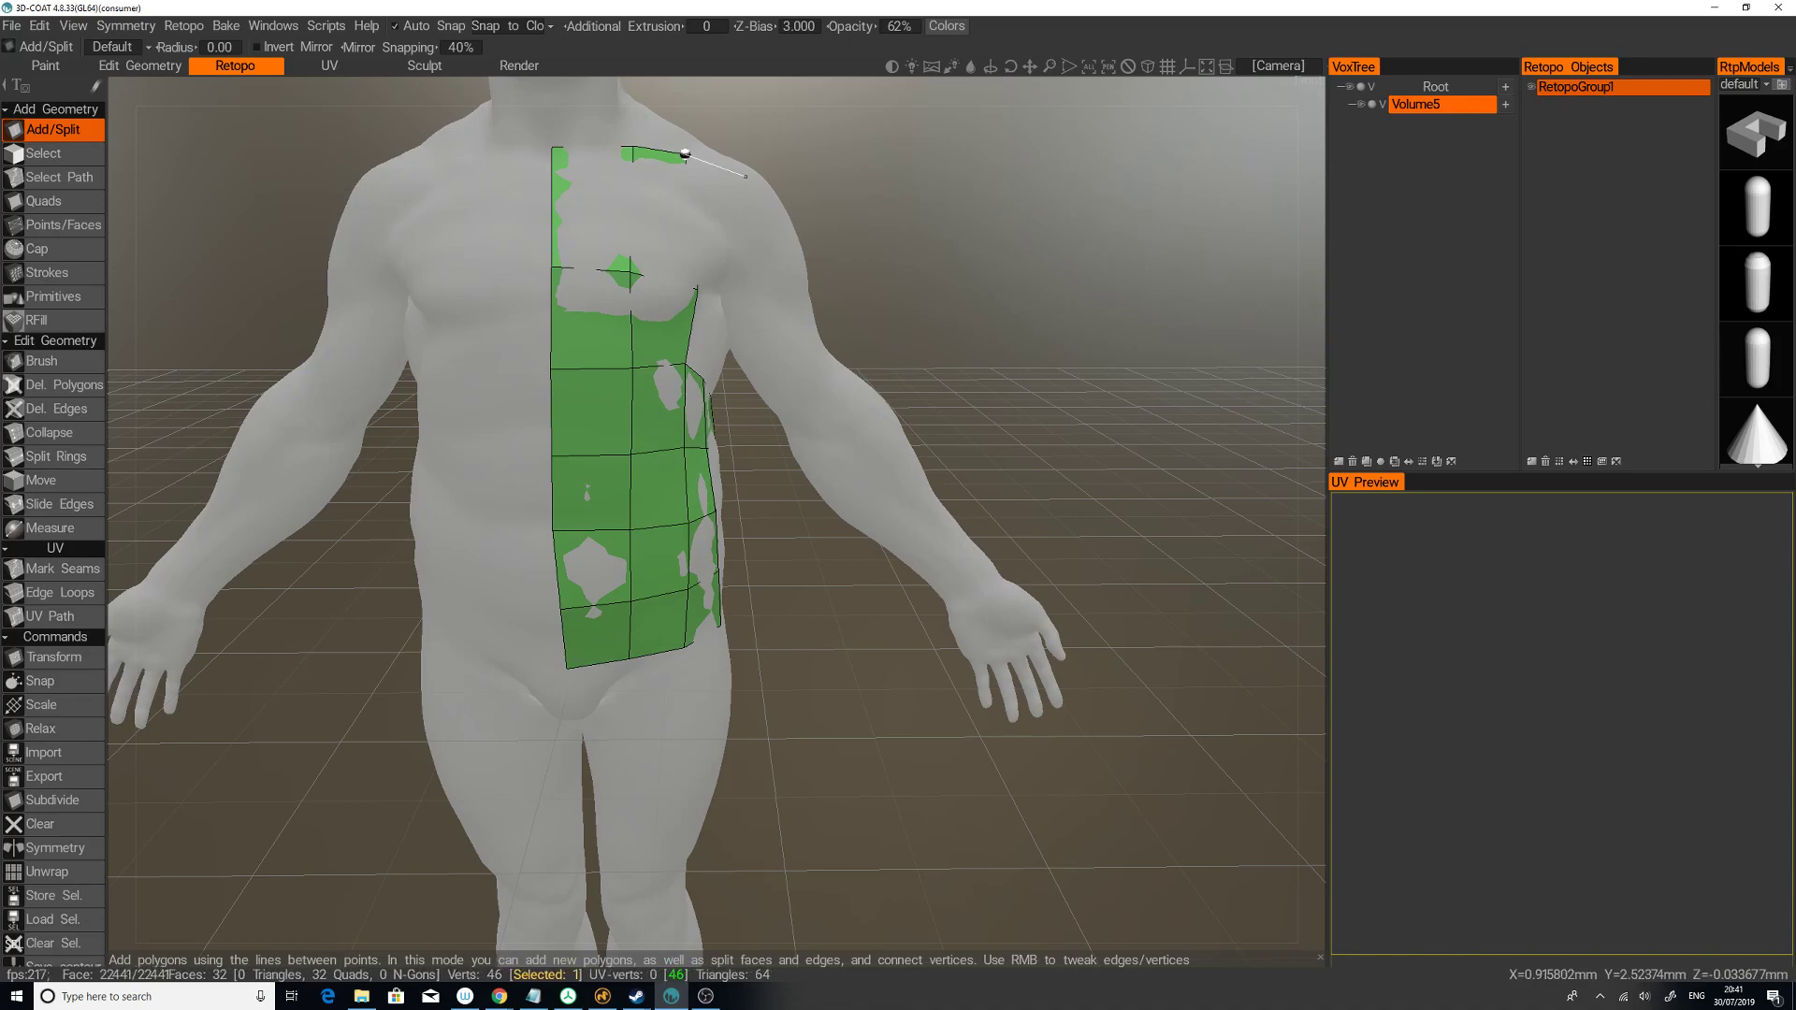
Step: Add a quad across the front of the shoulder, connected to the outer edge of the upper chest
{"action": "left_click", "coordinate": [739, 173]}
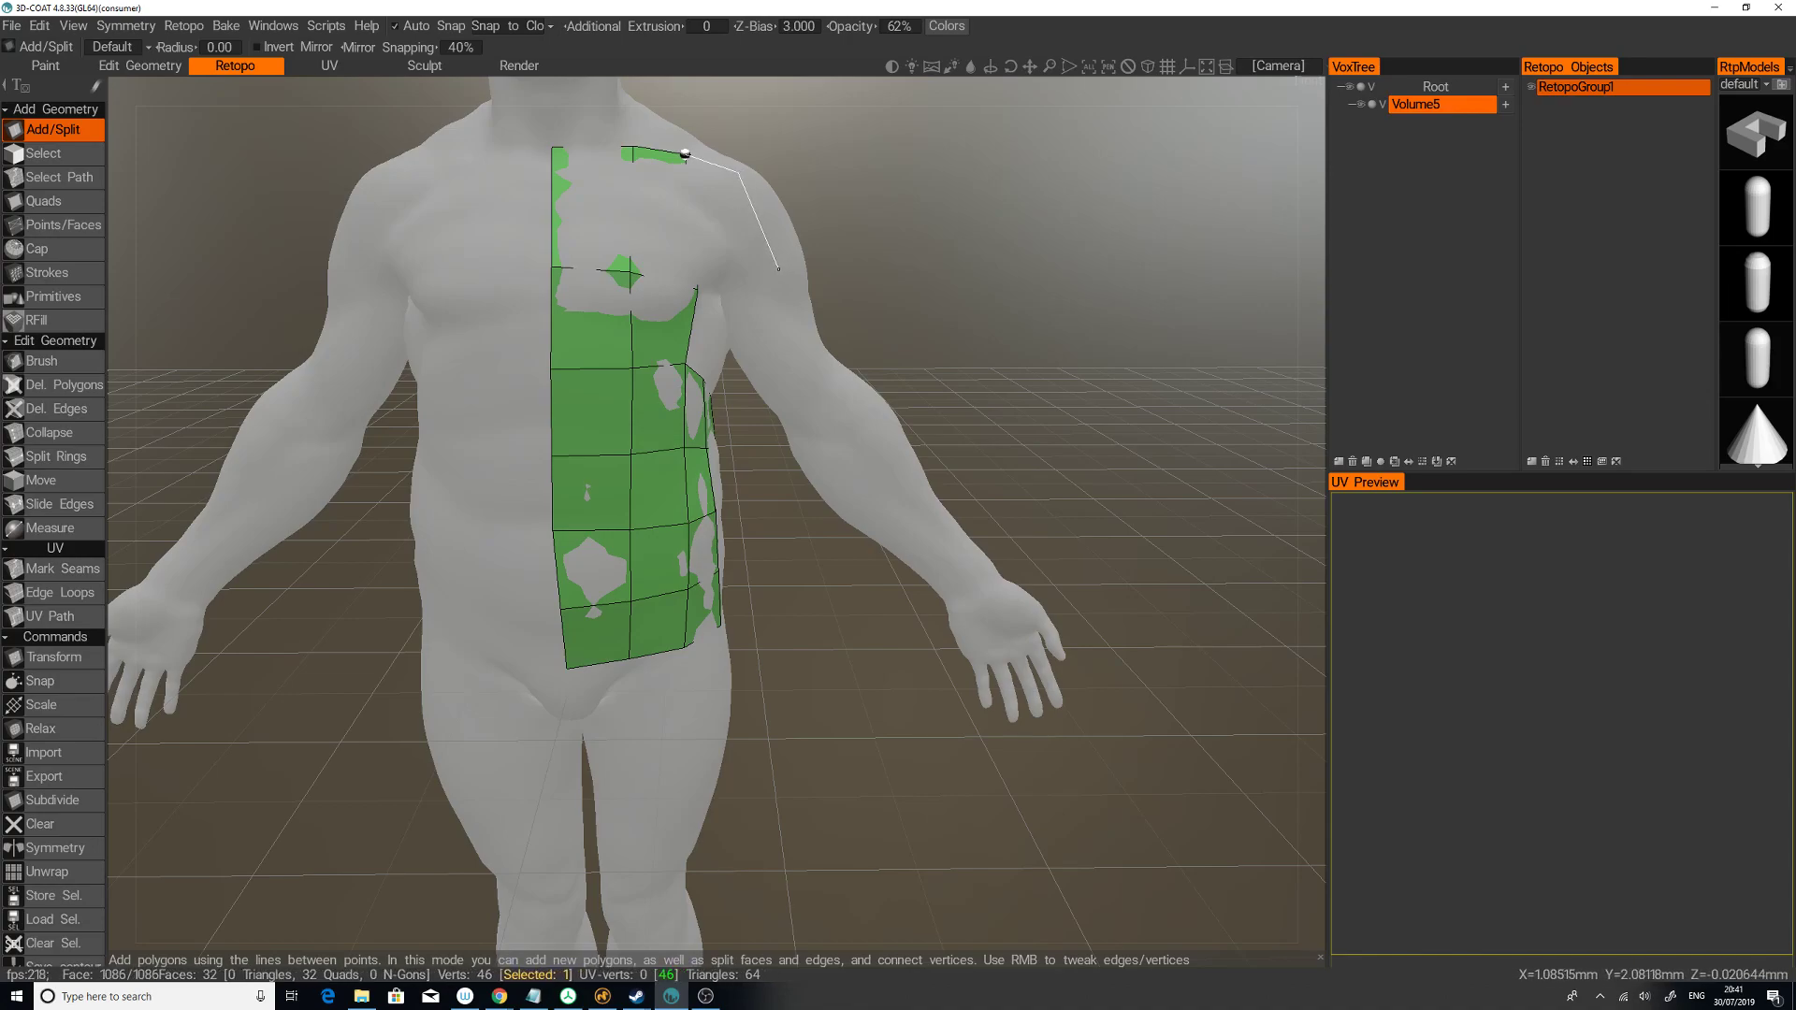
{"action": "left_click", "coordinate": [771, 275]}
{"action": "left_click", "coordinate": [698, 289]}
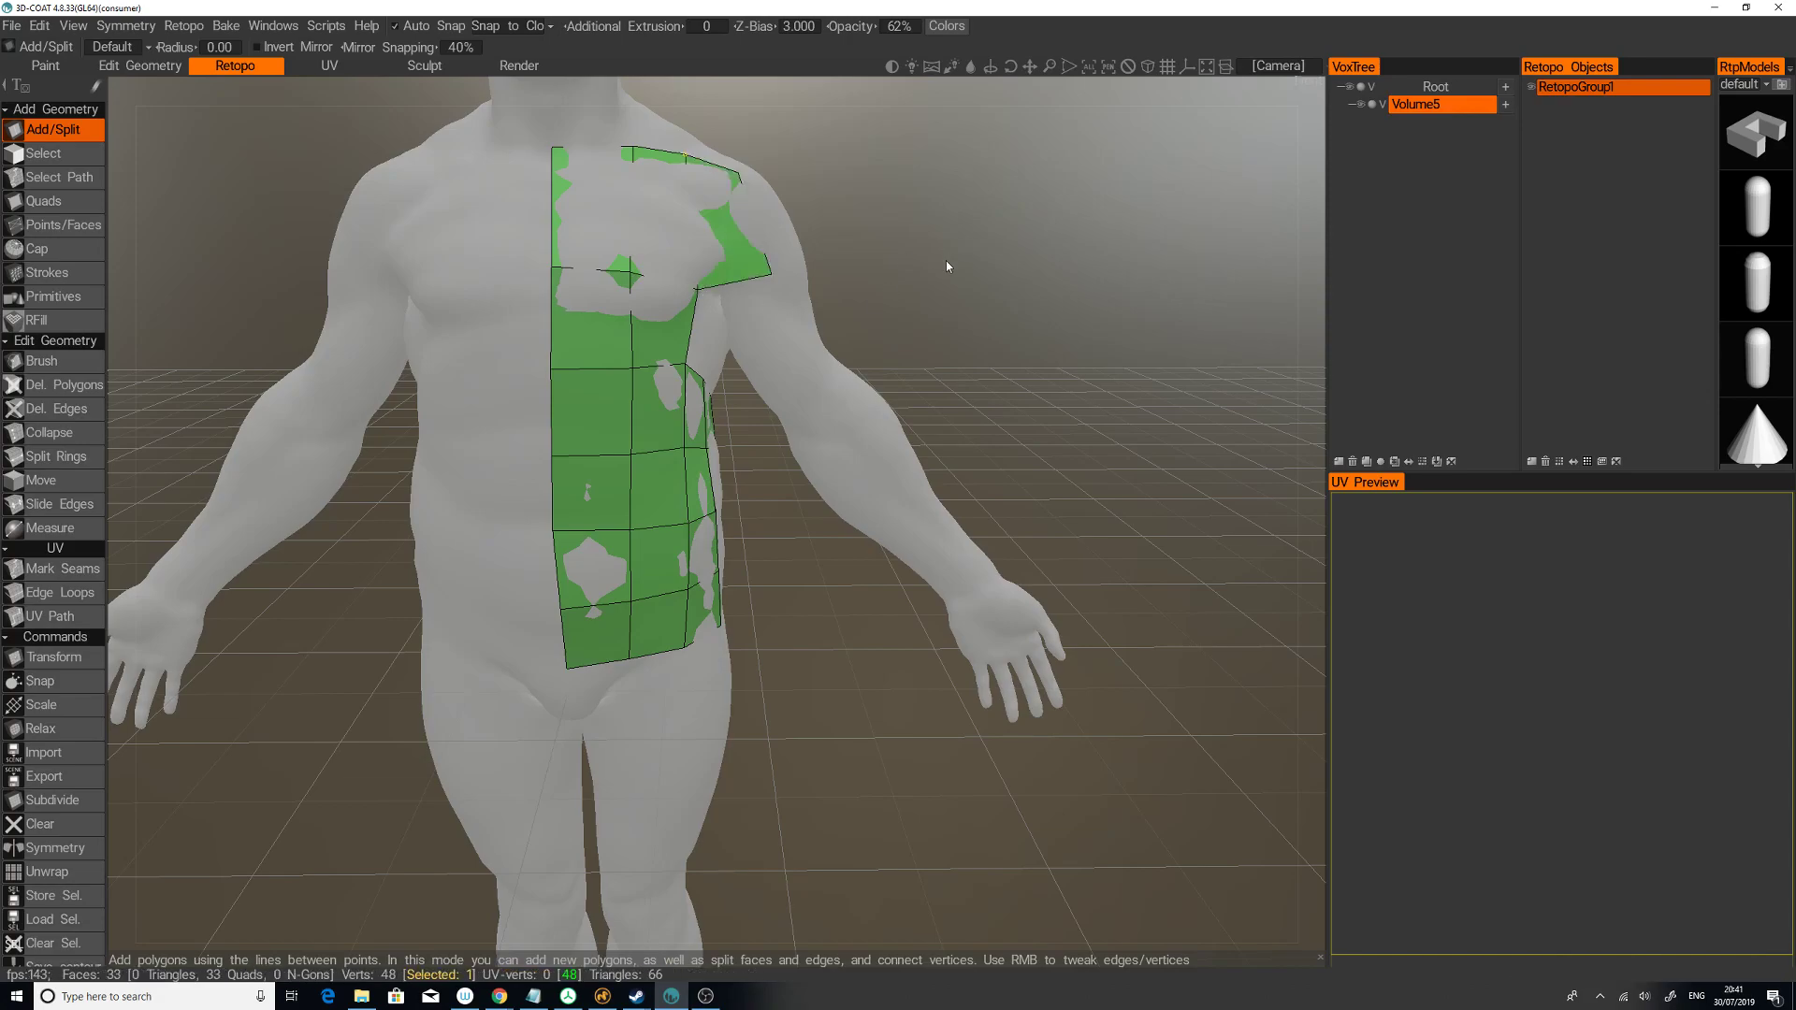
Step: Extend the front shoulder quad with another quad around the outer side of the shoulder
{"action": "scroll", "coordinate": [941, 263], "scroll_direction": "down", "scroll_amount": 2}
{"action": "left_click_drag", "start_coordinate": [922, 259], "coordinate": [748, 323]}
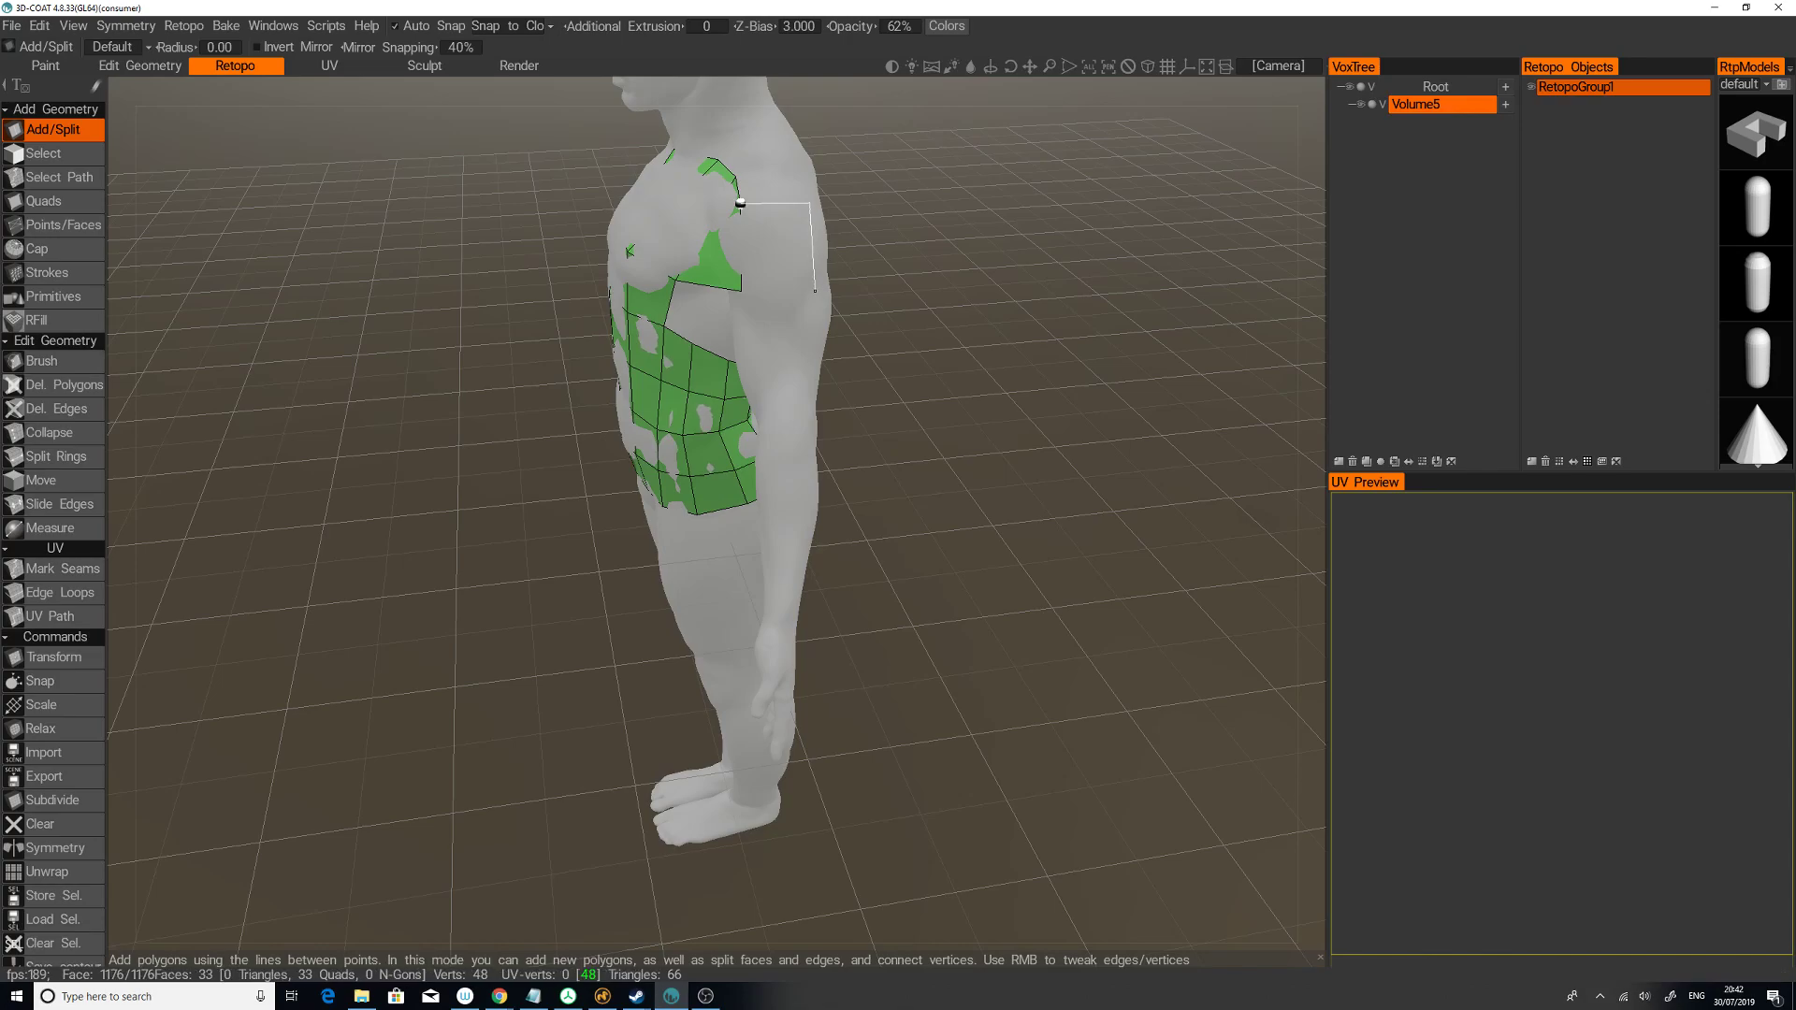
{"action": "left_click", "coordinate": [817, 292]}
{"action": "left_click", "coordinate": [741, 289]}
Step: Add a quad behind the shoulder, continuing from the outer shoulder quad onto the shoulder blade
{"action": "left_click_drag", "start_coordinate": [983, 291], "coordinate": [749, 285]}
{"action": "left_click", "coordinate": [843, 306]}
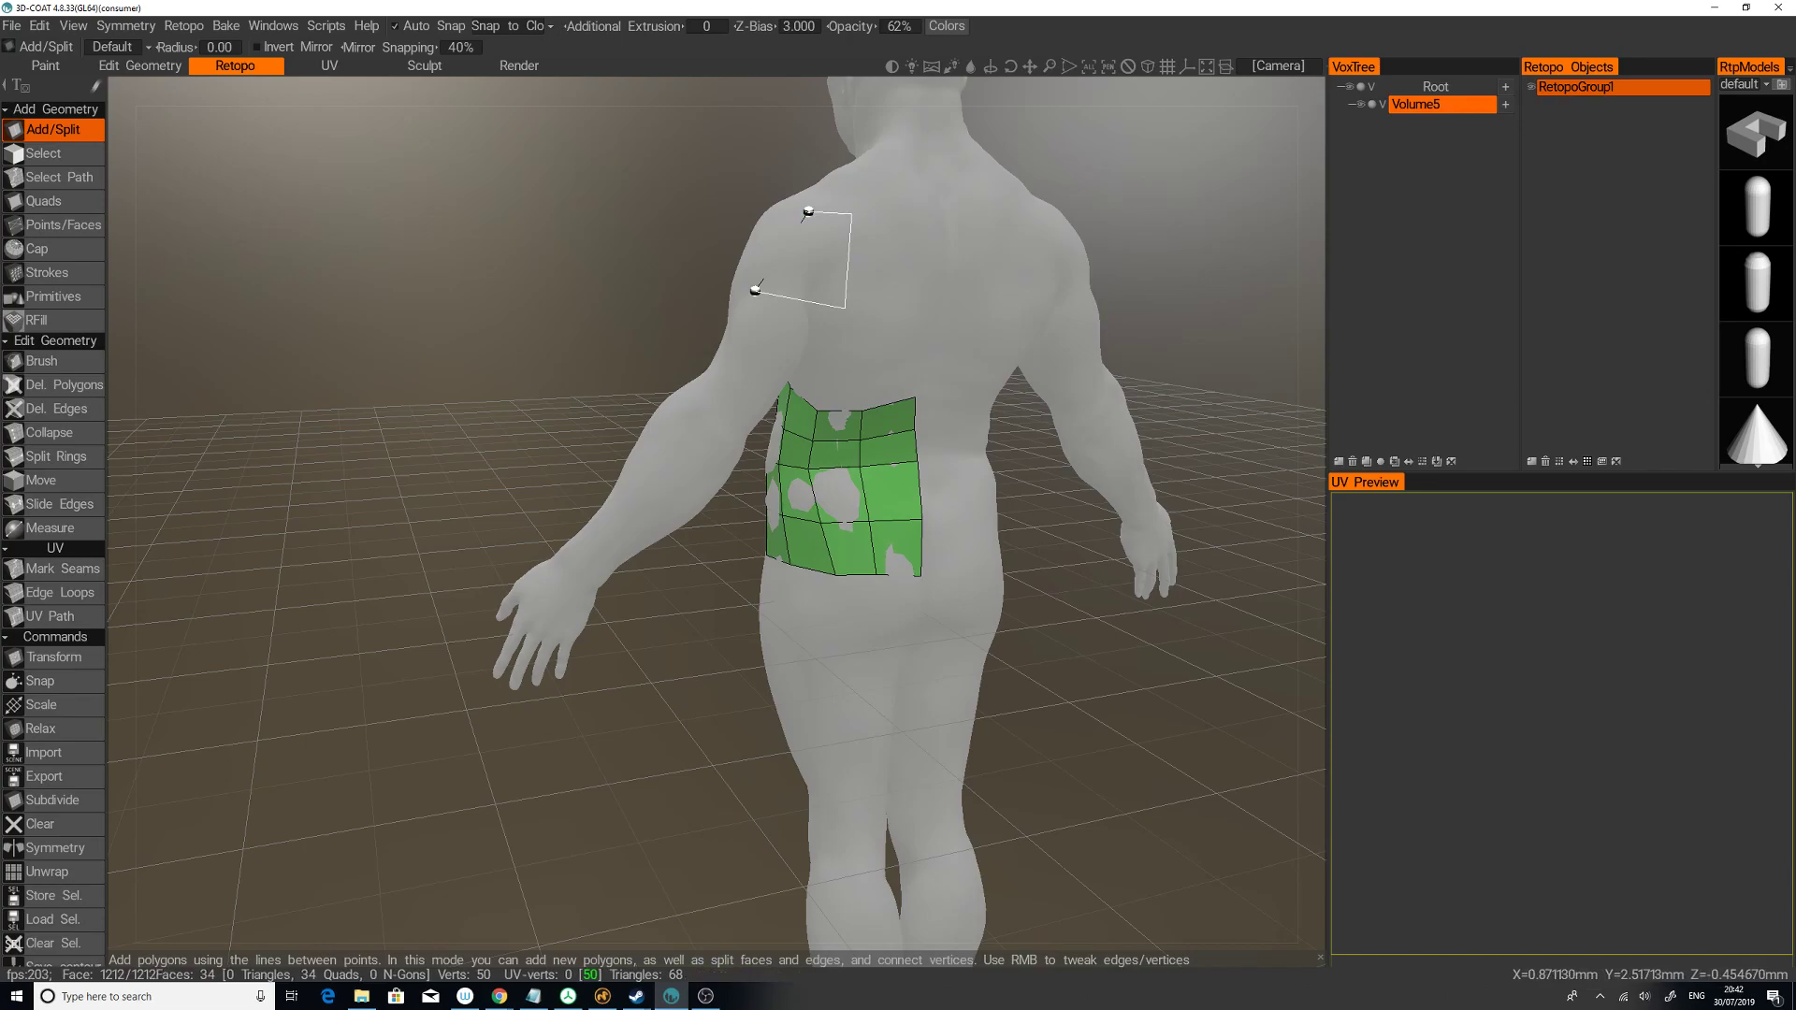
{"action": "left_click", "coordinate": [756, 290]}
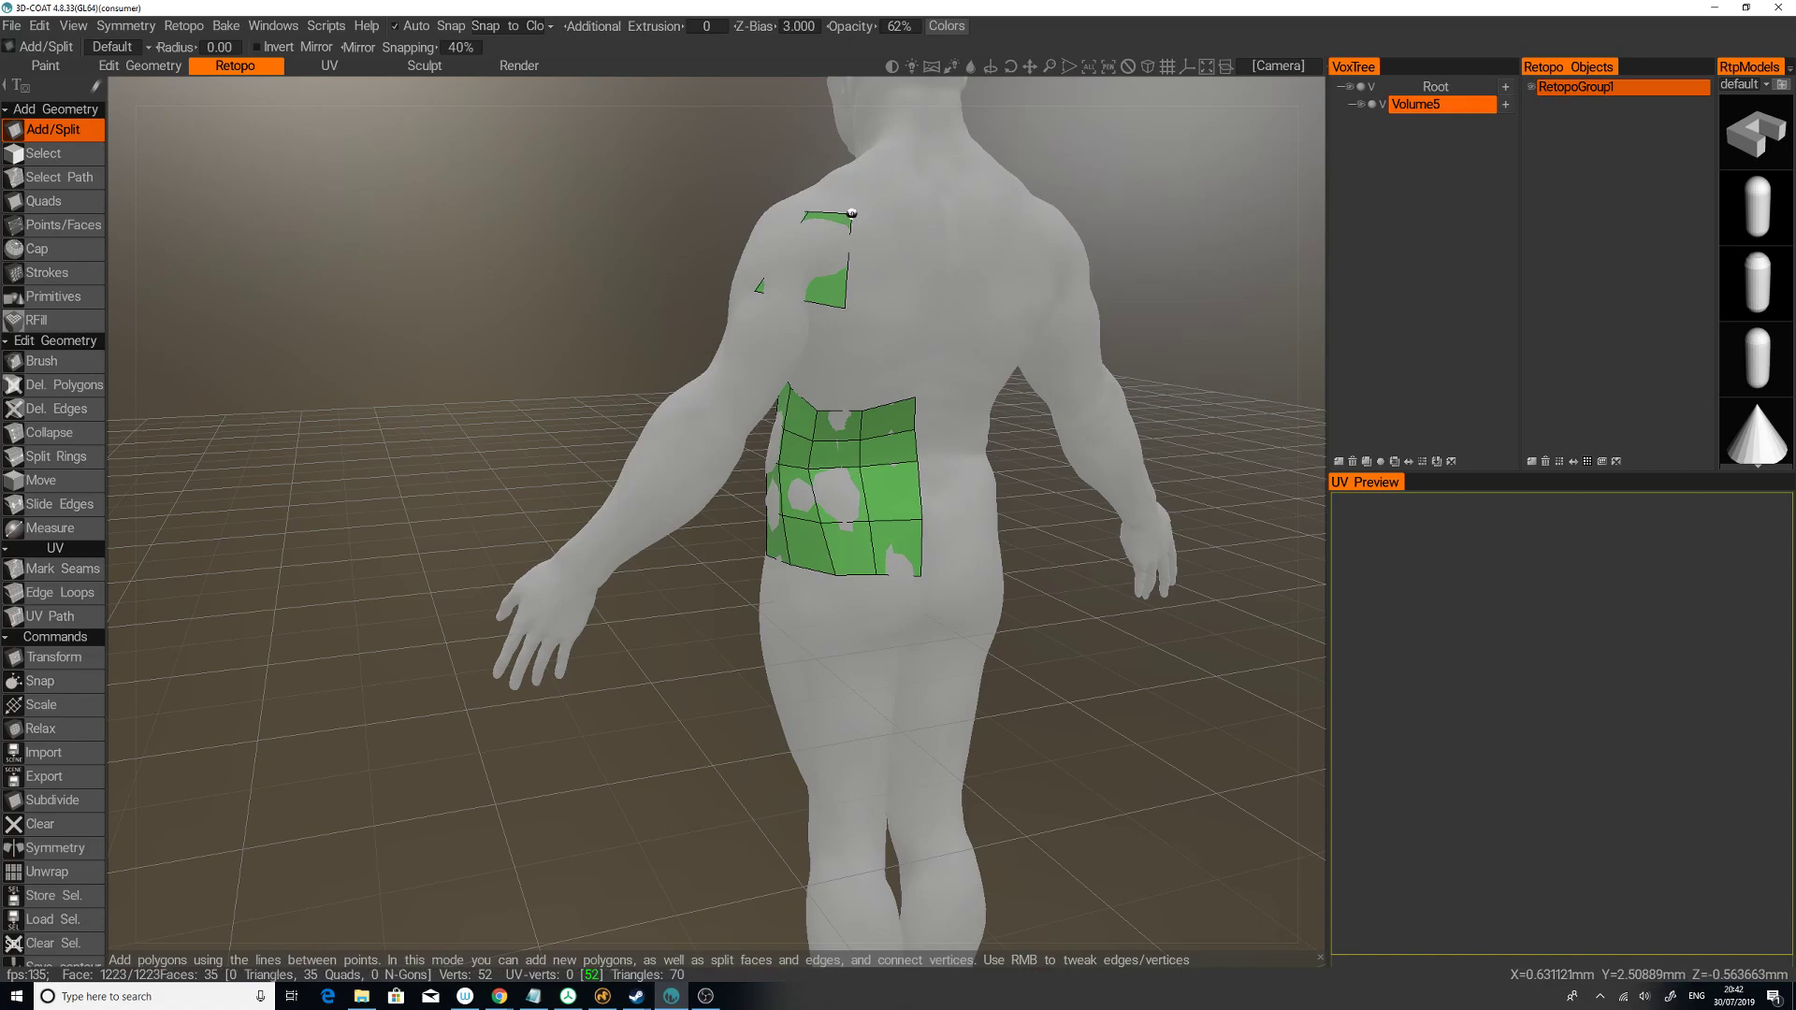
Step: Add a quad across the upper back, from the inner edge of the shoulder blade quad to the spine
{"action": "left_click", "coordinate": [933, 213]}
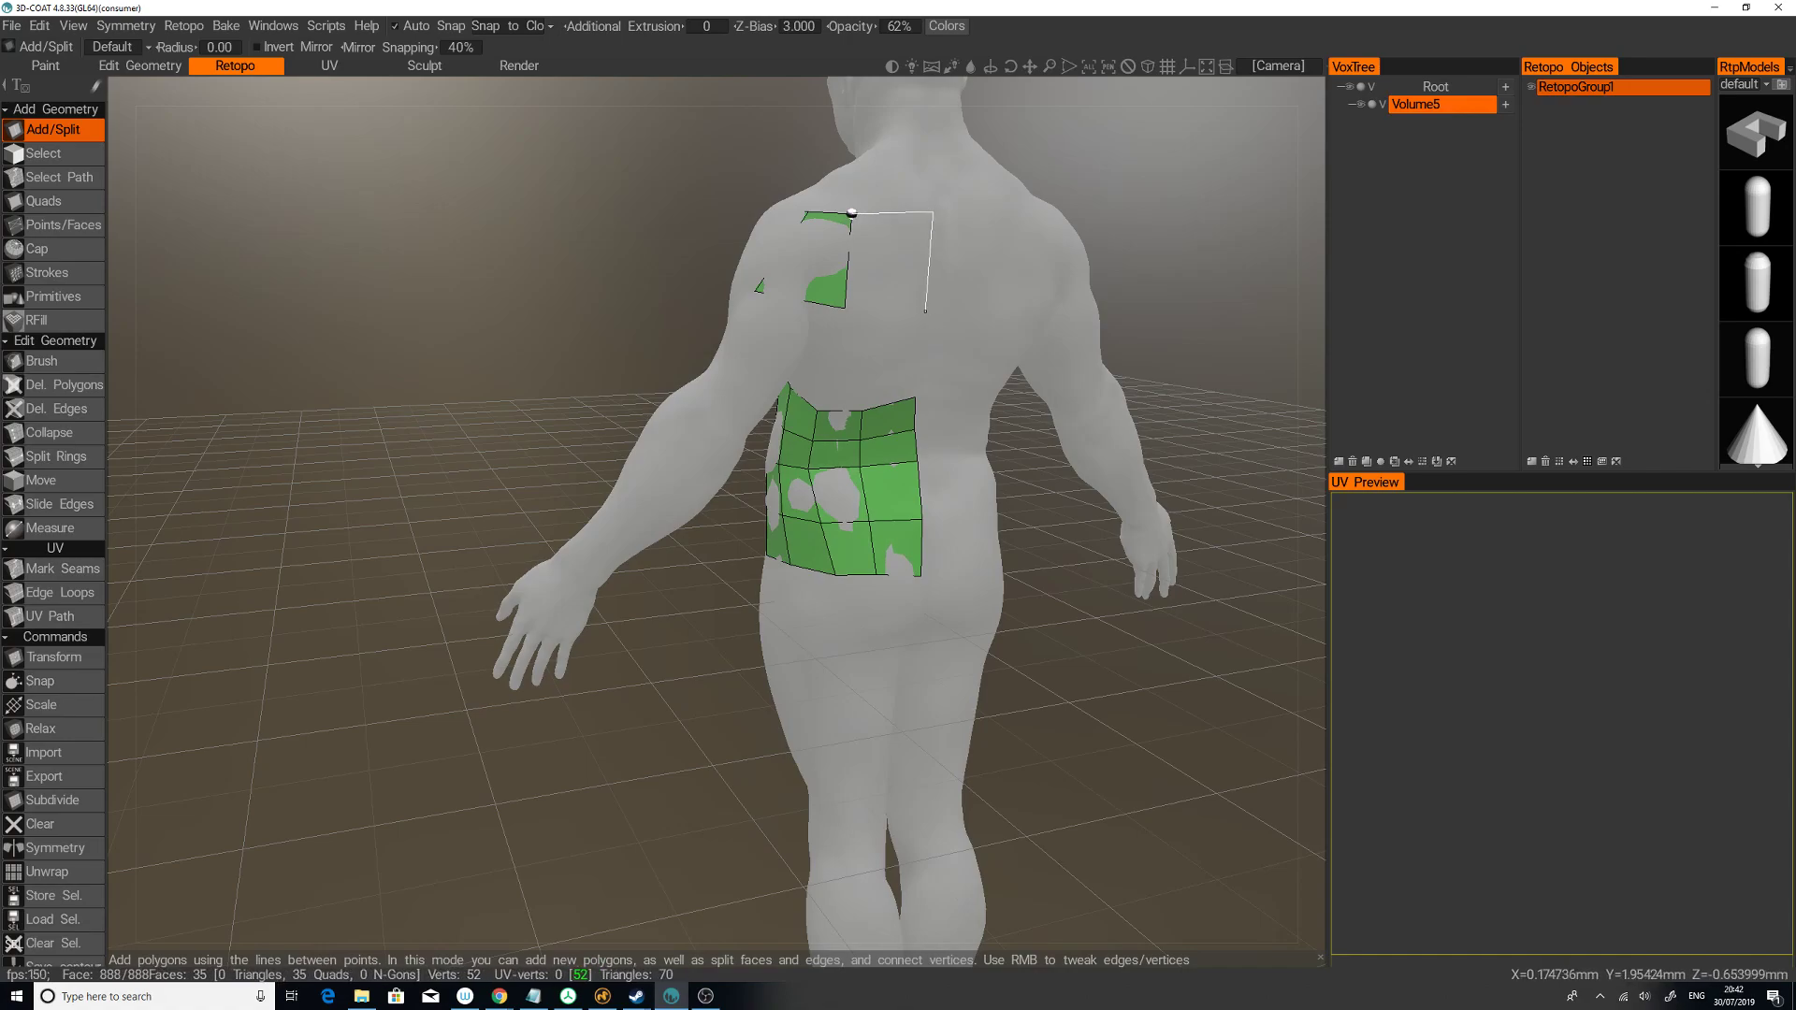
{"action": "left_click", "coordinate": [845, 306]}
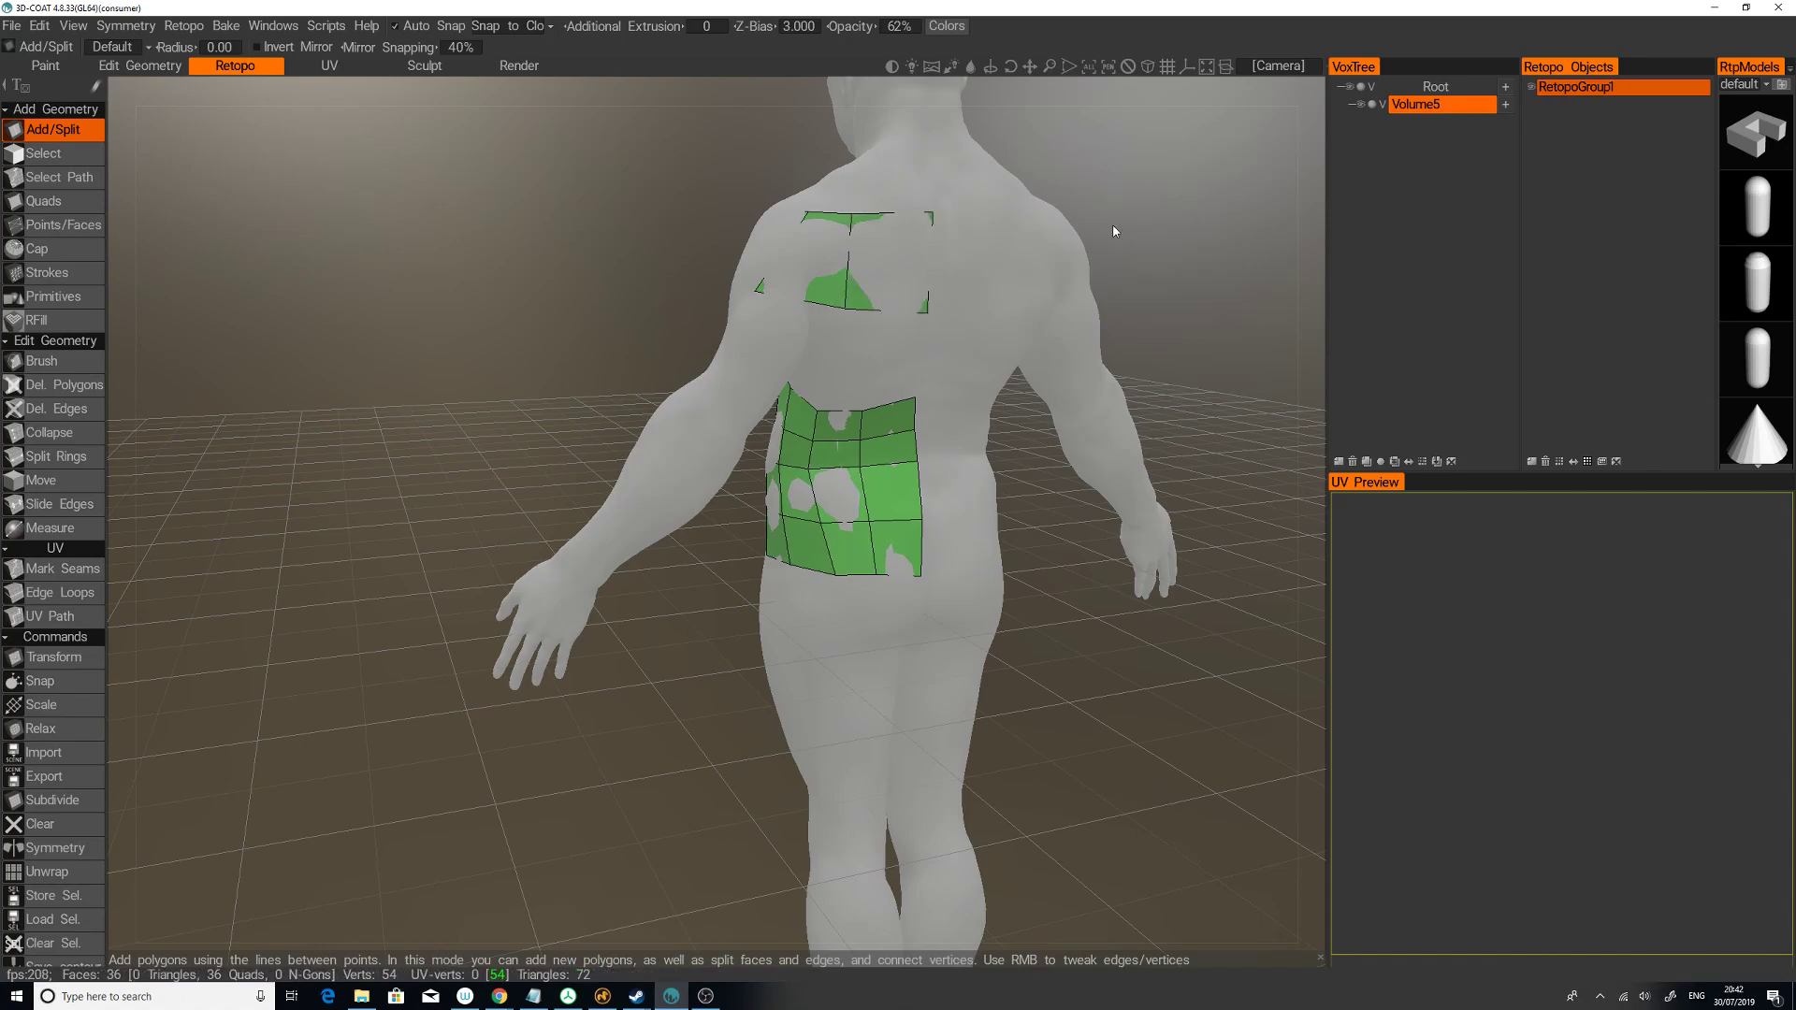
Step: Add a quad at the front of the armpit, connecting the outer chest edge to the top of the side mesh
{"action": "left_click_drag", "start_coordinate": [1113, 233], "coordinate": [428, 476]}
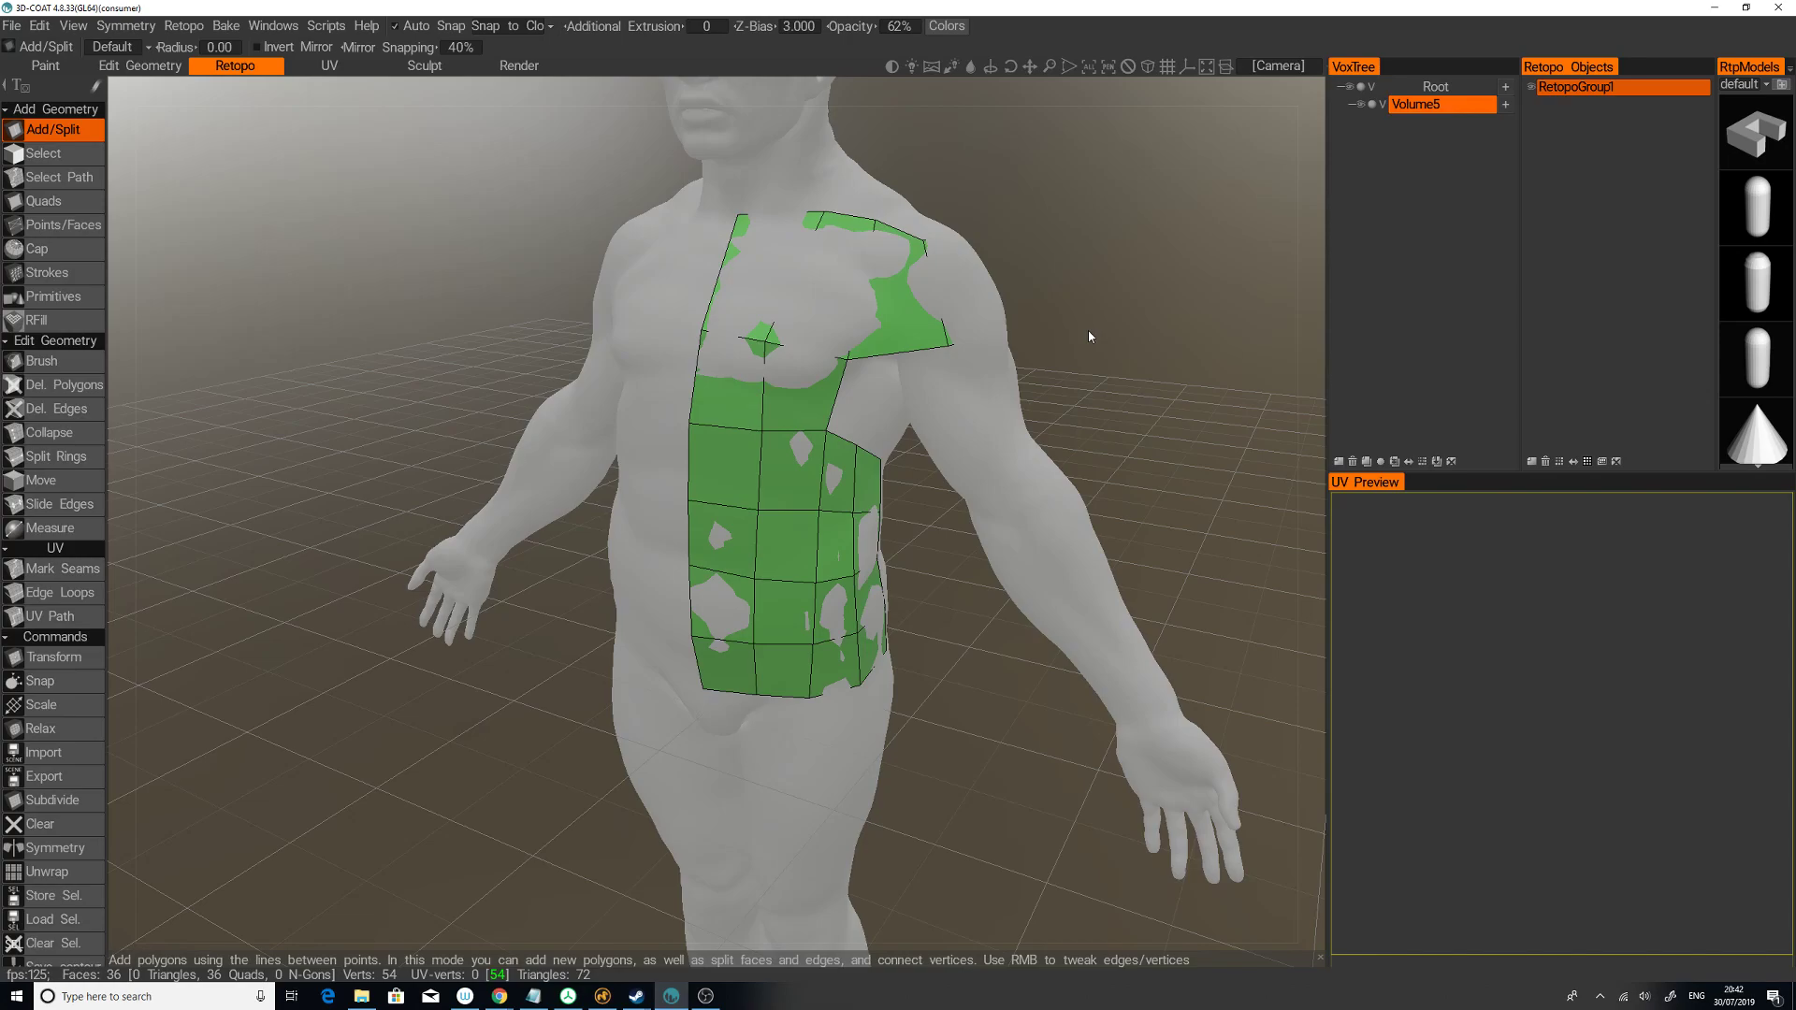
{"action": "left_click_drag", "start_coordinate": [1087, 330], "coordinate": [1065, 363], "text": "shift"}
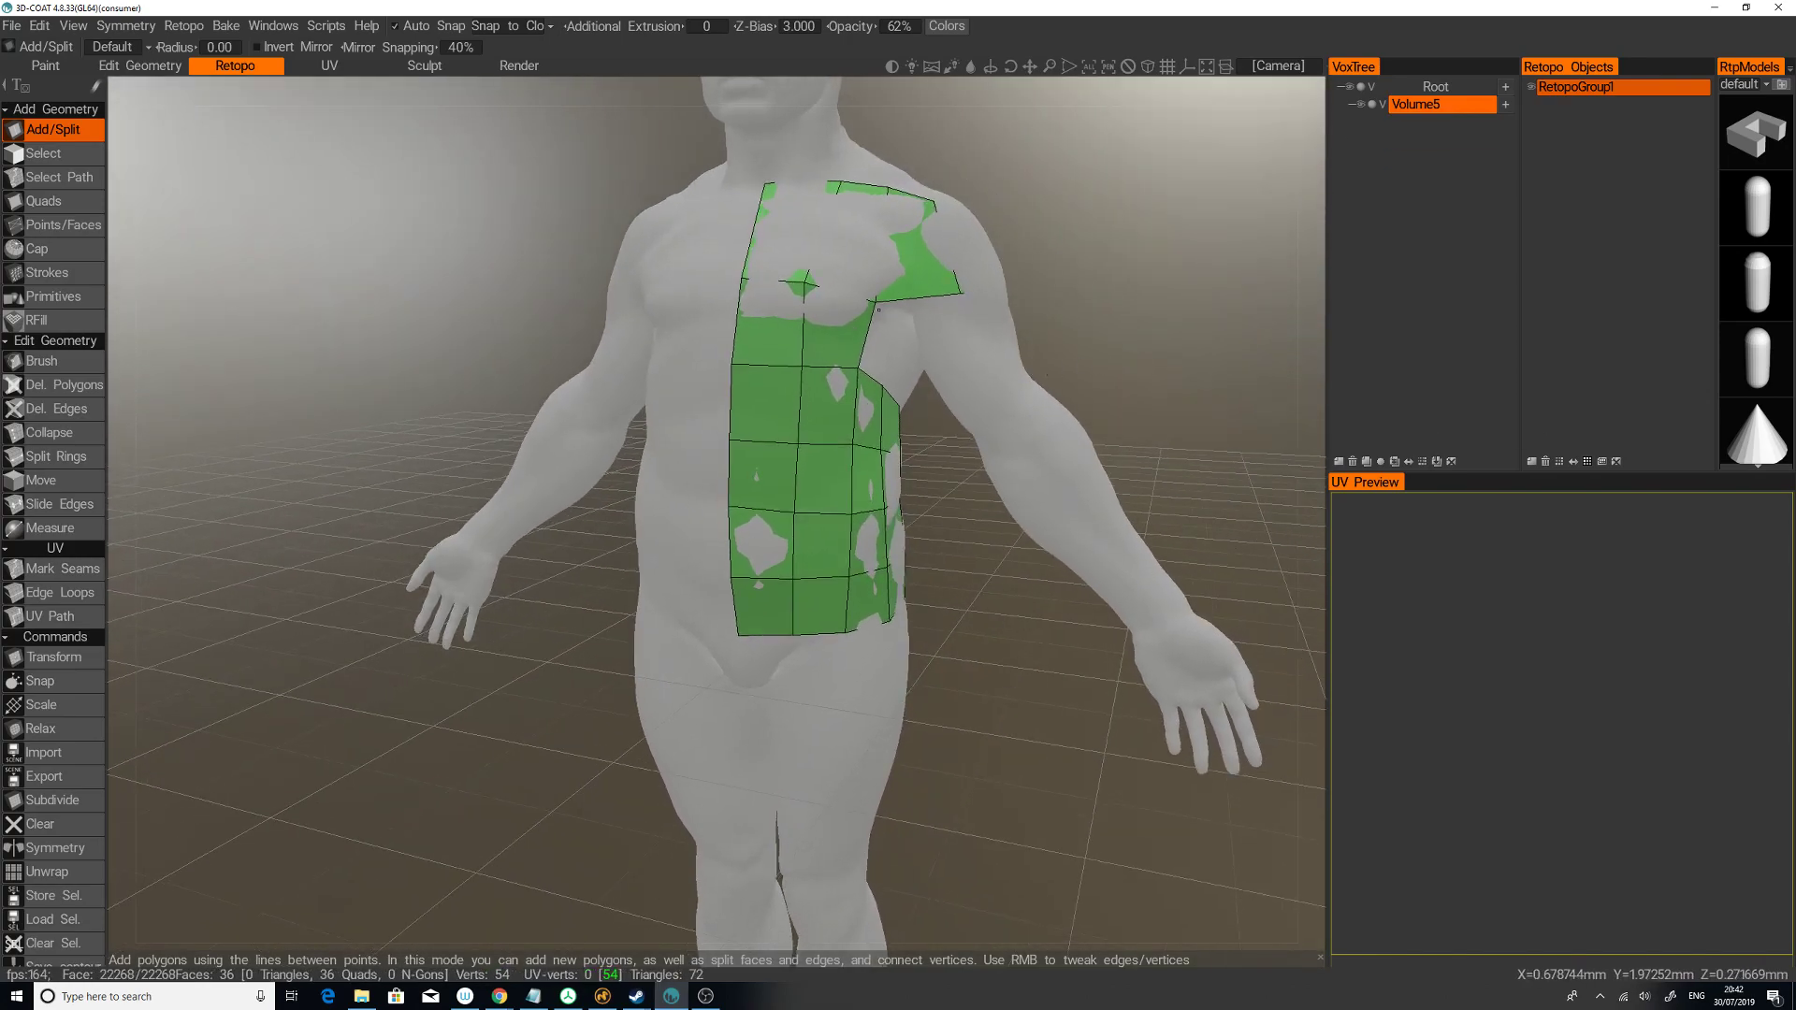
{"action": "left_click", "coordinate": [876, 301]}
{"action": "left_click", "coordinate": [908, 345]}
{"action": "left_click", "coordinate": [883, 383]}
{"action": "left_click_drag", "start_coordinate": [1202, 385], "coordinate": [999, 400]}
{"action": "left_click", "coordinate": [956, 383]}
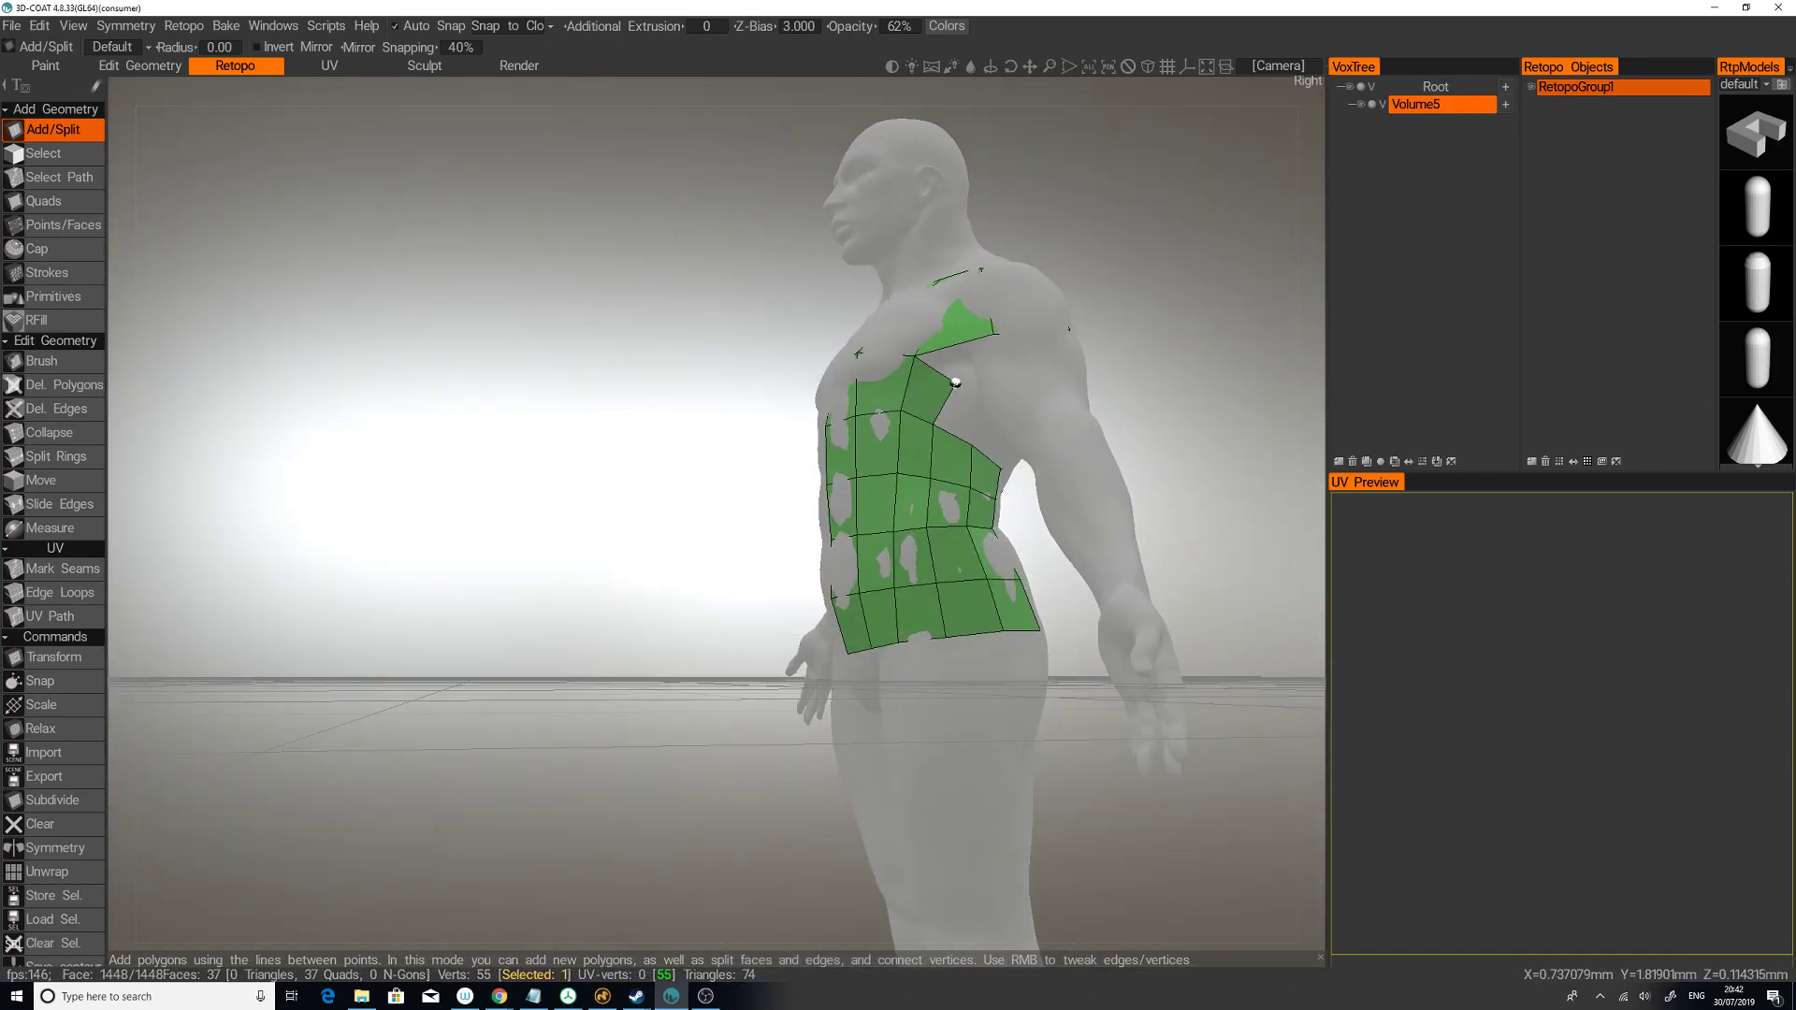
{"action": "left_click", "coordinate": [972, 444]}
{"action": "left_click_drag", "start_coordinate": [1193, 373], "coordinate": [1091, 305]}
{"action": "left_click_drag", "start_coordinate": [1270, 312], "coordinate": [1205, 334]}
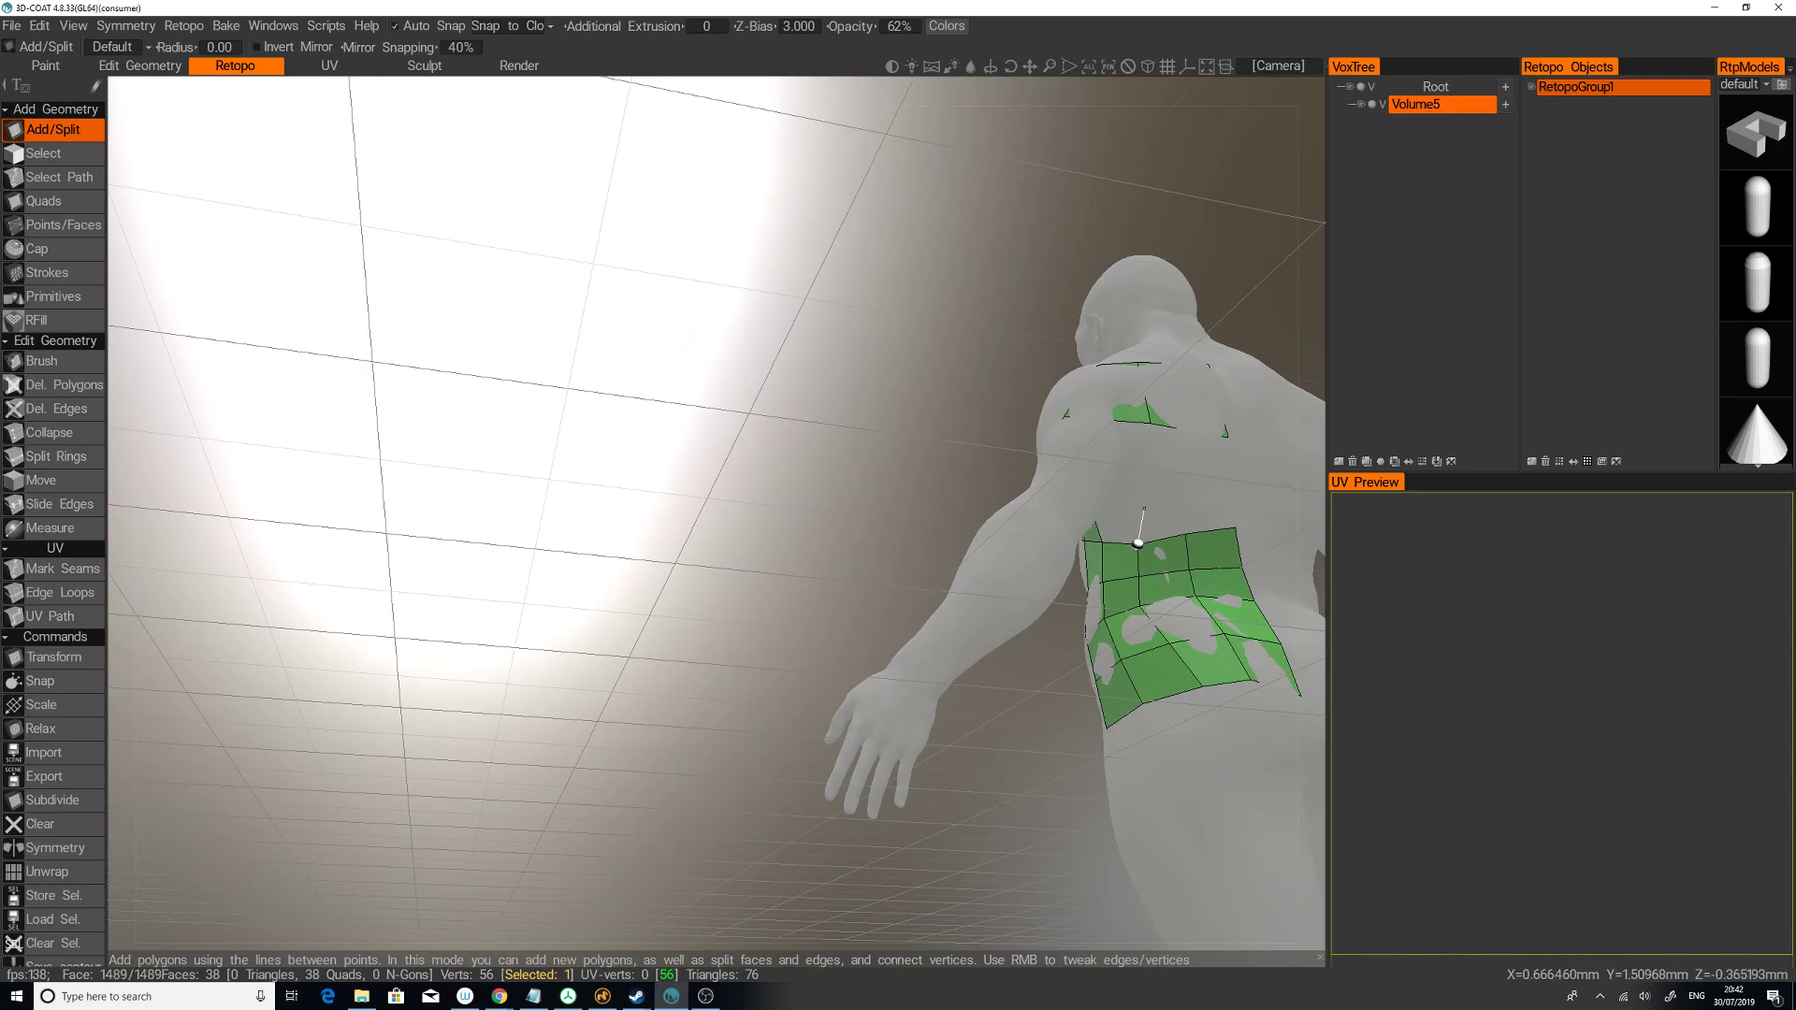
{"action": "left_click_drag", "start_coordinate": [1029, 703], "coordinate": [1091, 525]}
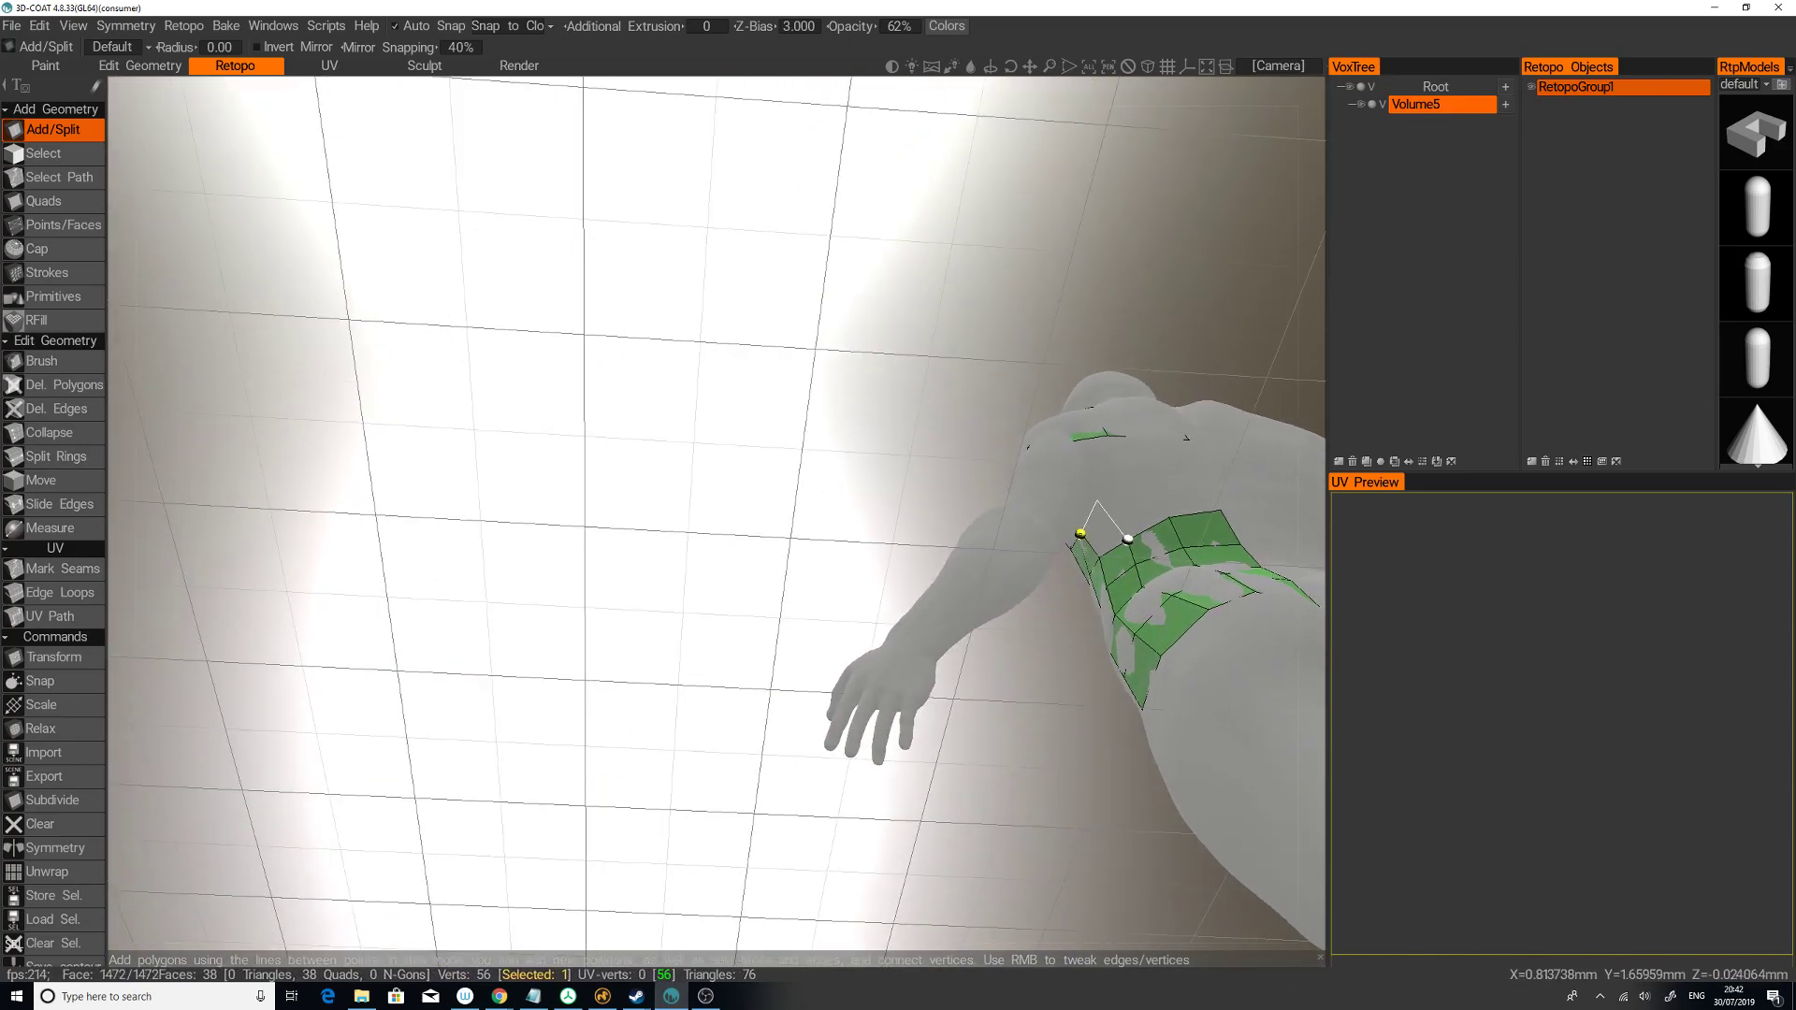
{"action": "key", "text": "ctrl+z"}
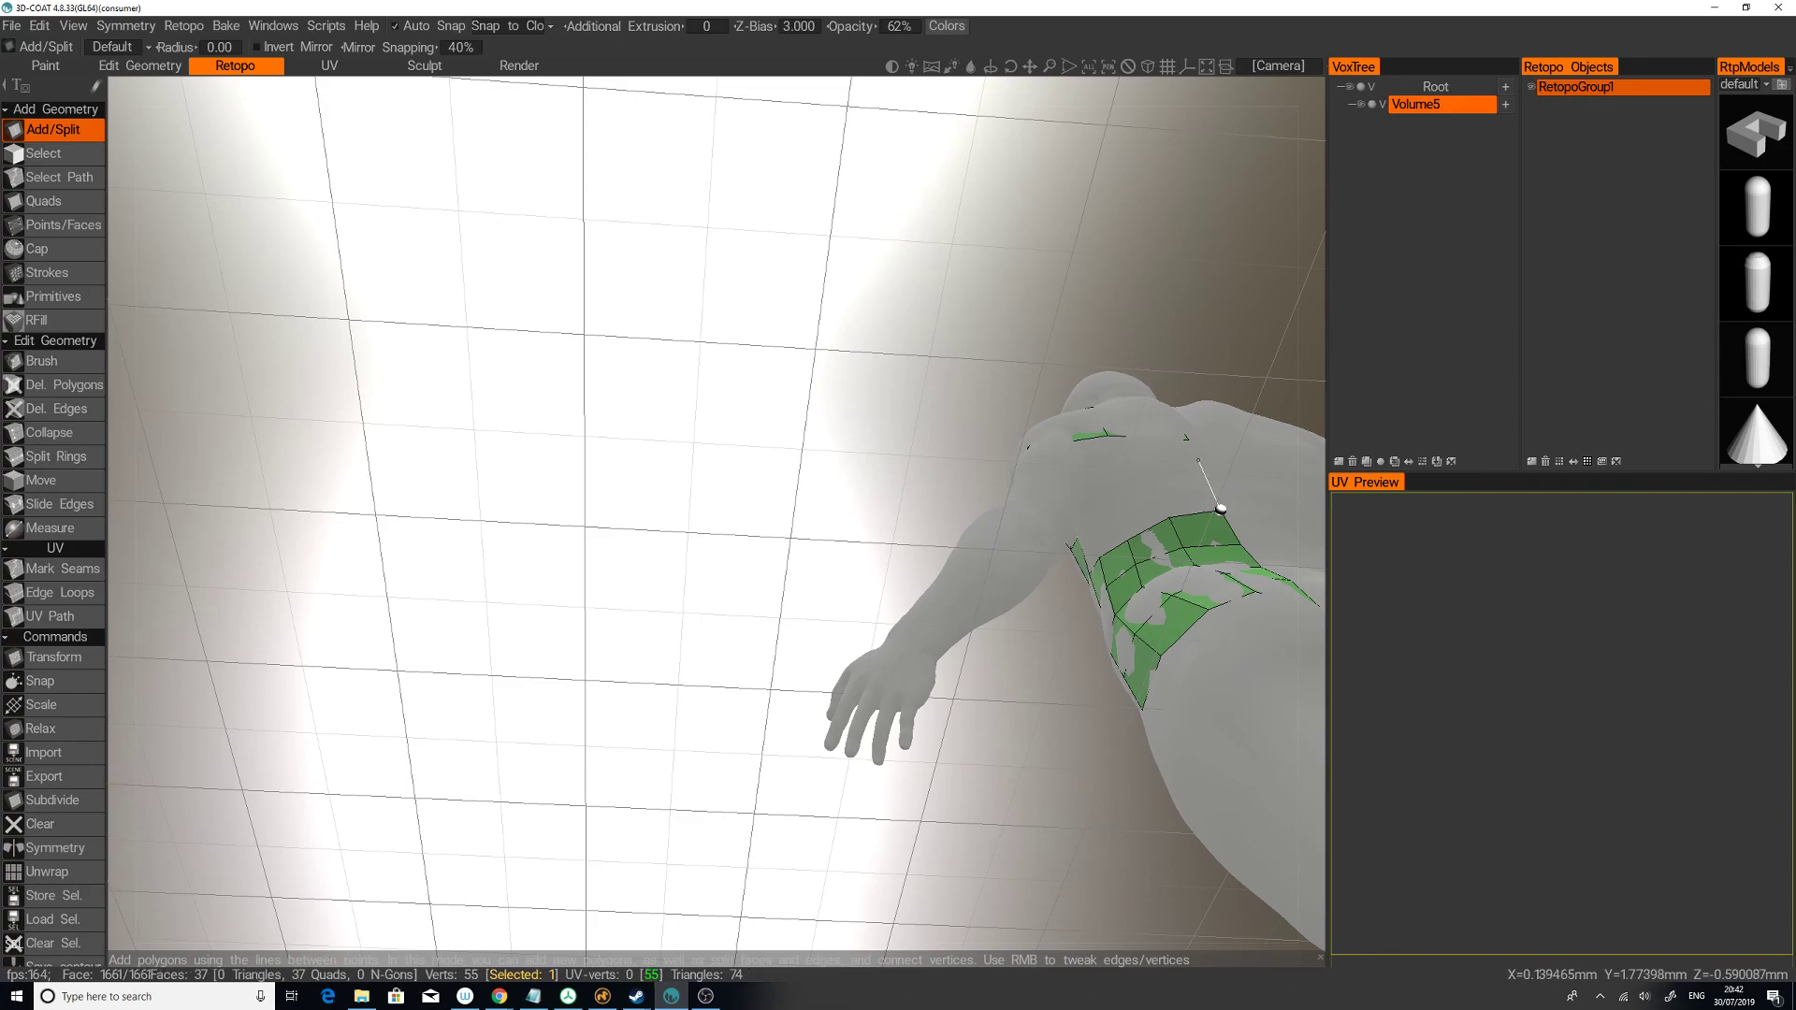
Step: Add a row of three quads above the lower back mesh, from the spine around towards the armpit
{"action": "left_click", "coordinate": [1147, 475]}
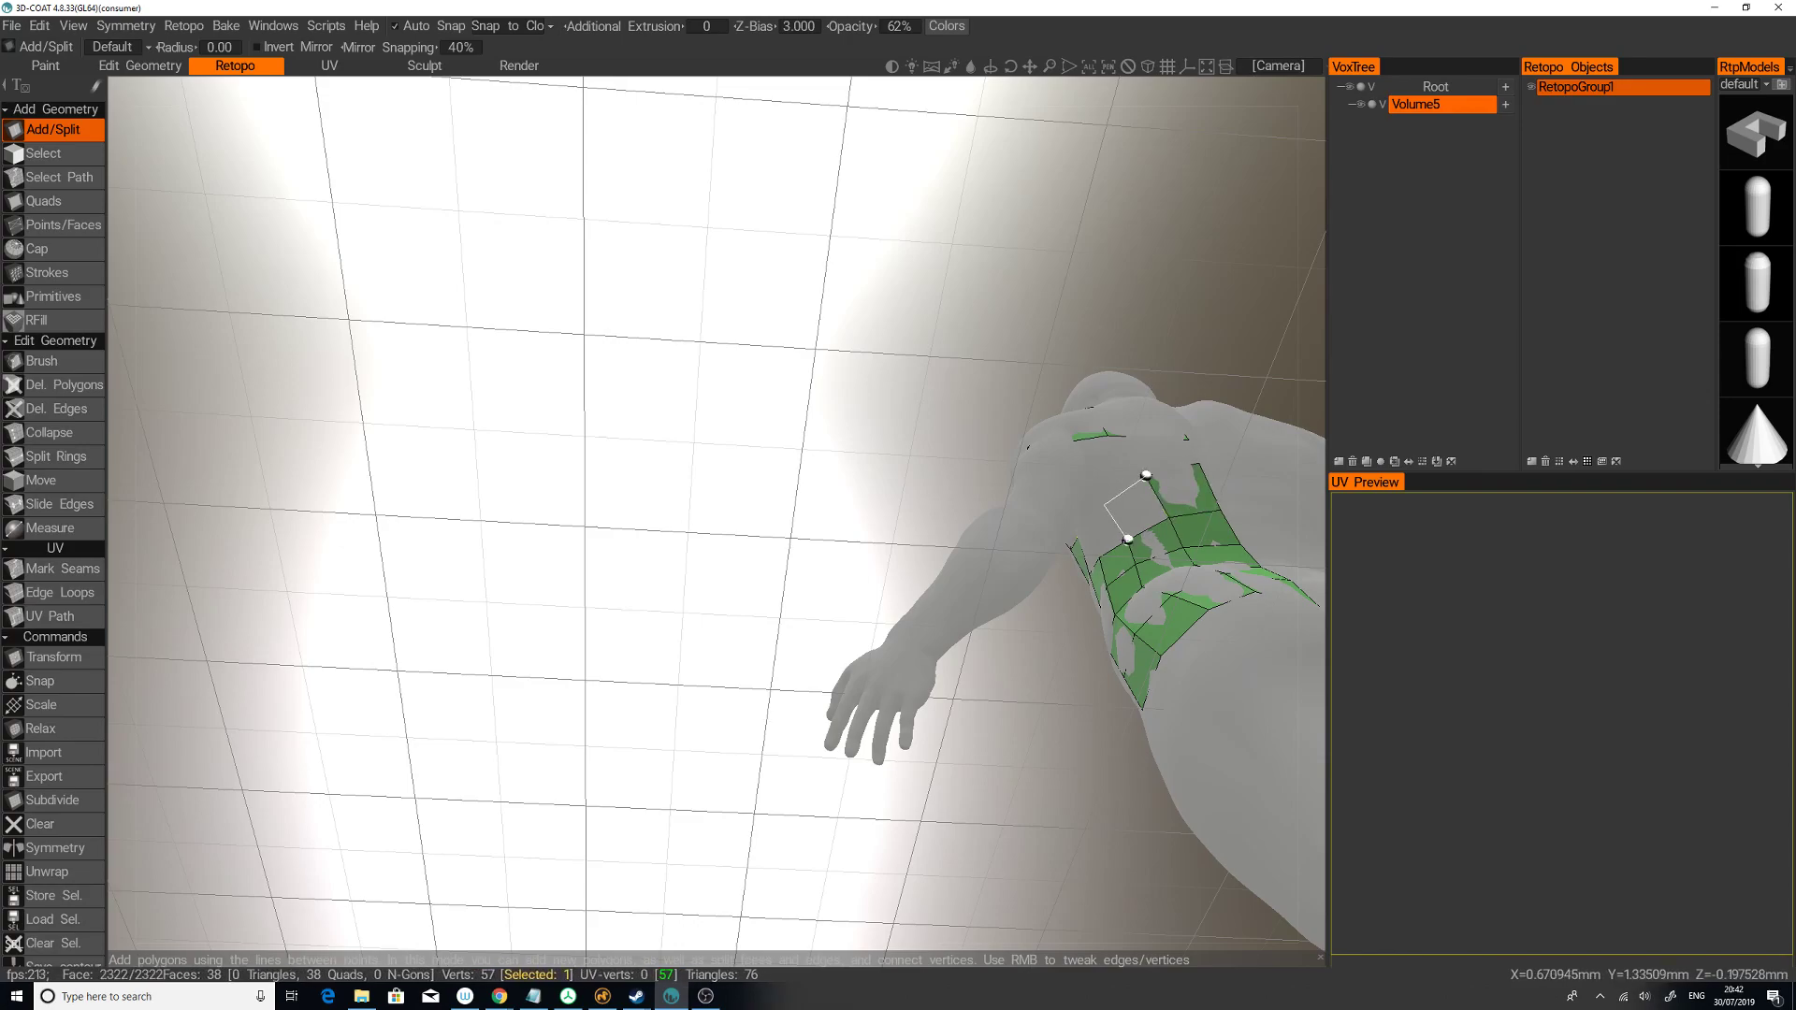
{"action": "left_click", "coordinate": [1128, 540]}
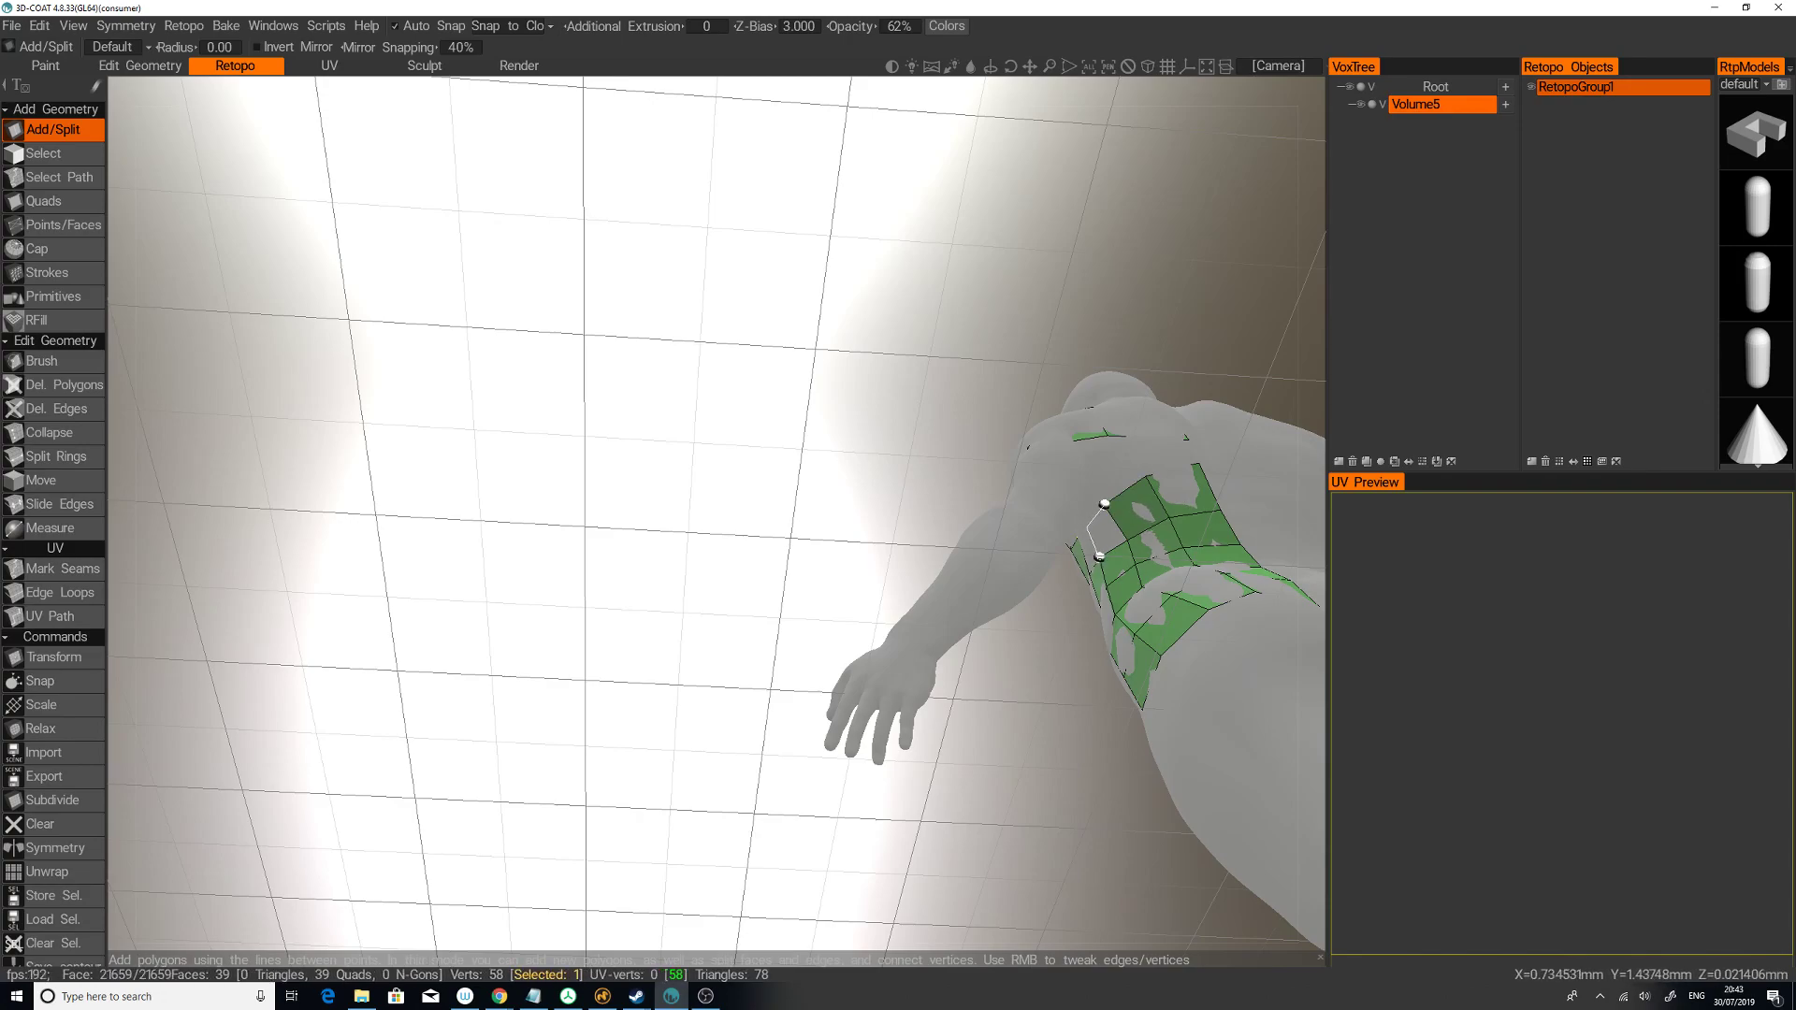
{"action": "left_click", "coordinate": [1086, 526]}
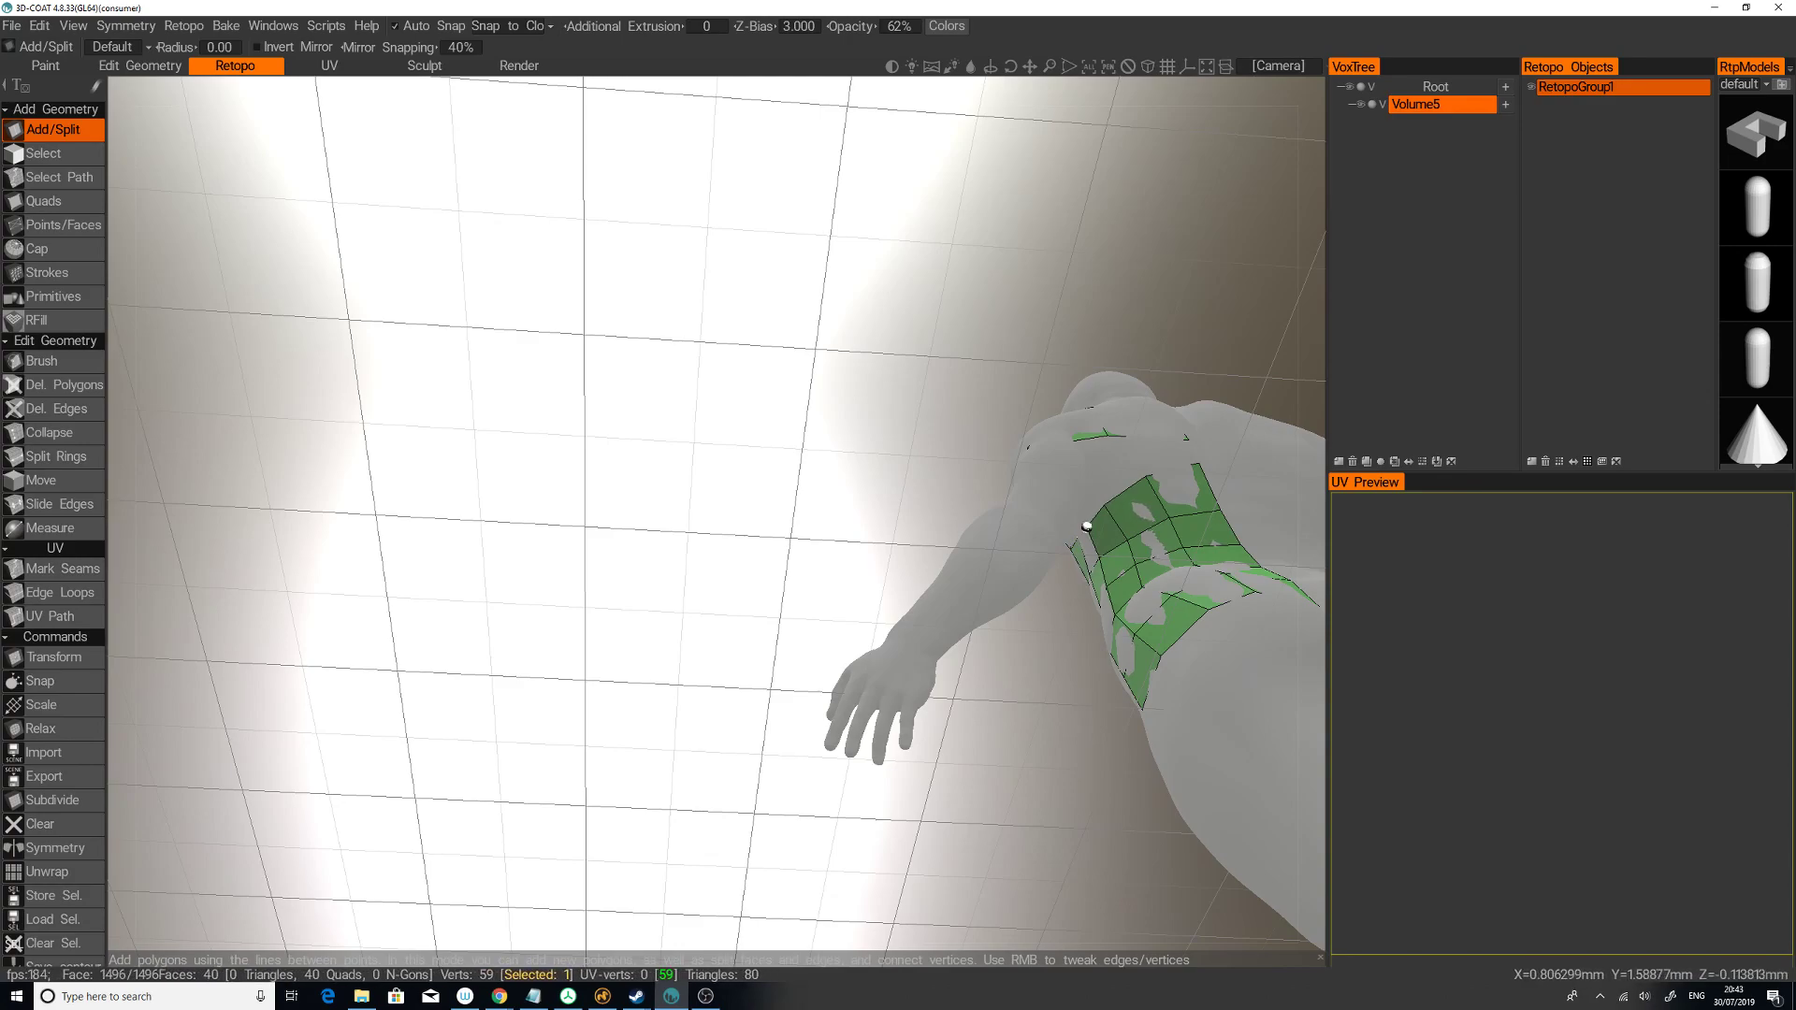
{"action": "left_click", "coordinate": [1078, 537]}
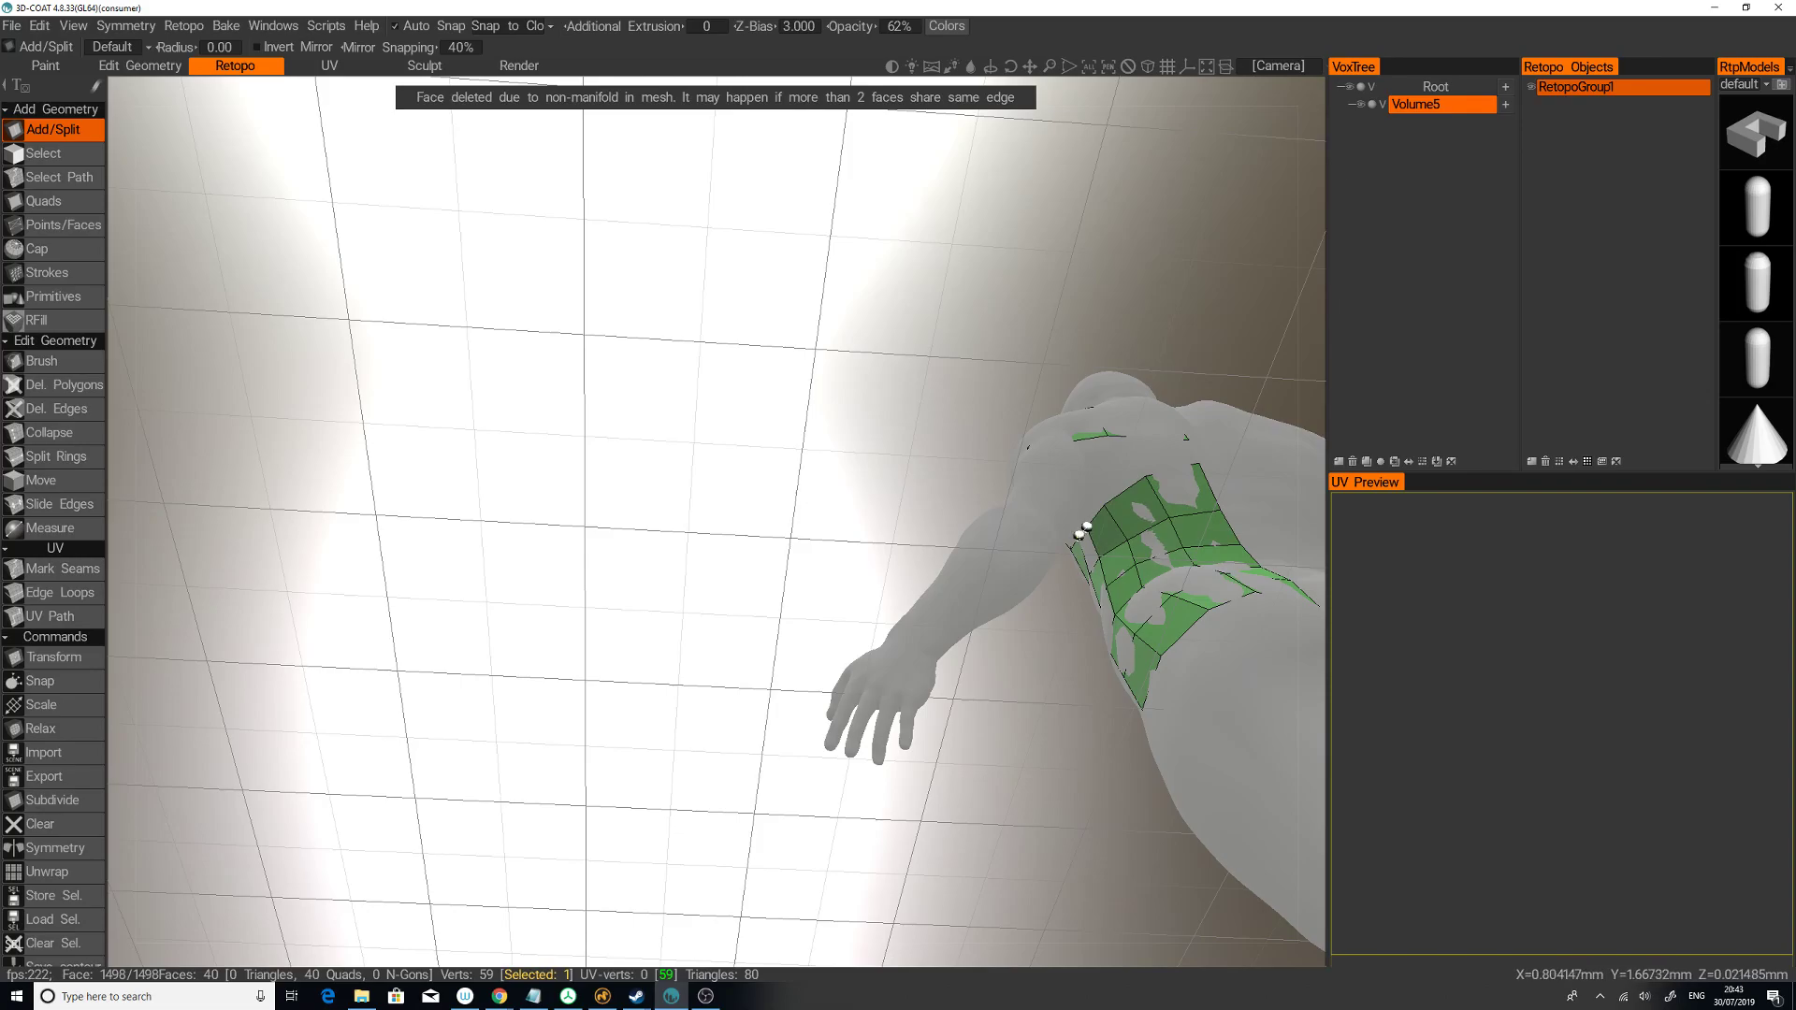
Step: Use Split Rings to insert a horizontal edge loop through the band around the upper chest, shoulder and upper back
{"action": "left_click_drag", "start_coordinate": [1155, 402], "coordinate": [1260, 456]}
{"action": "key", "text": "KP_6"}
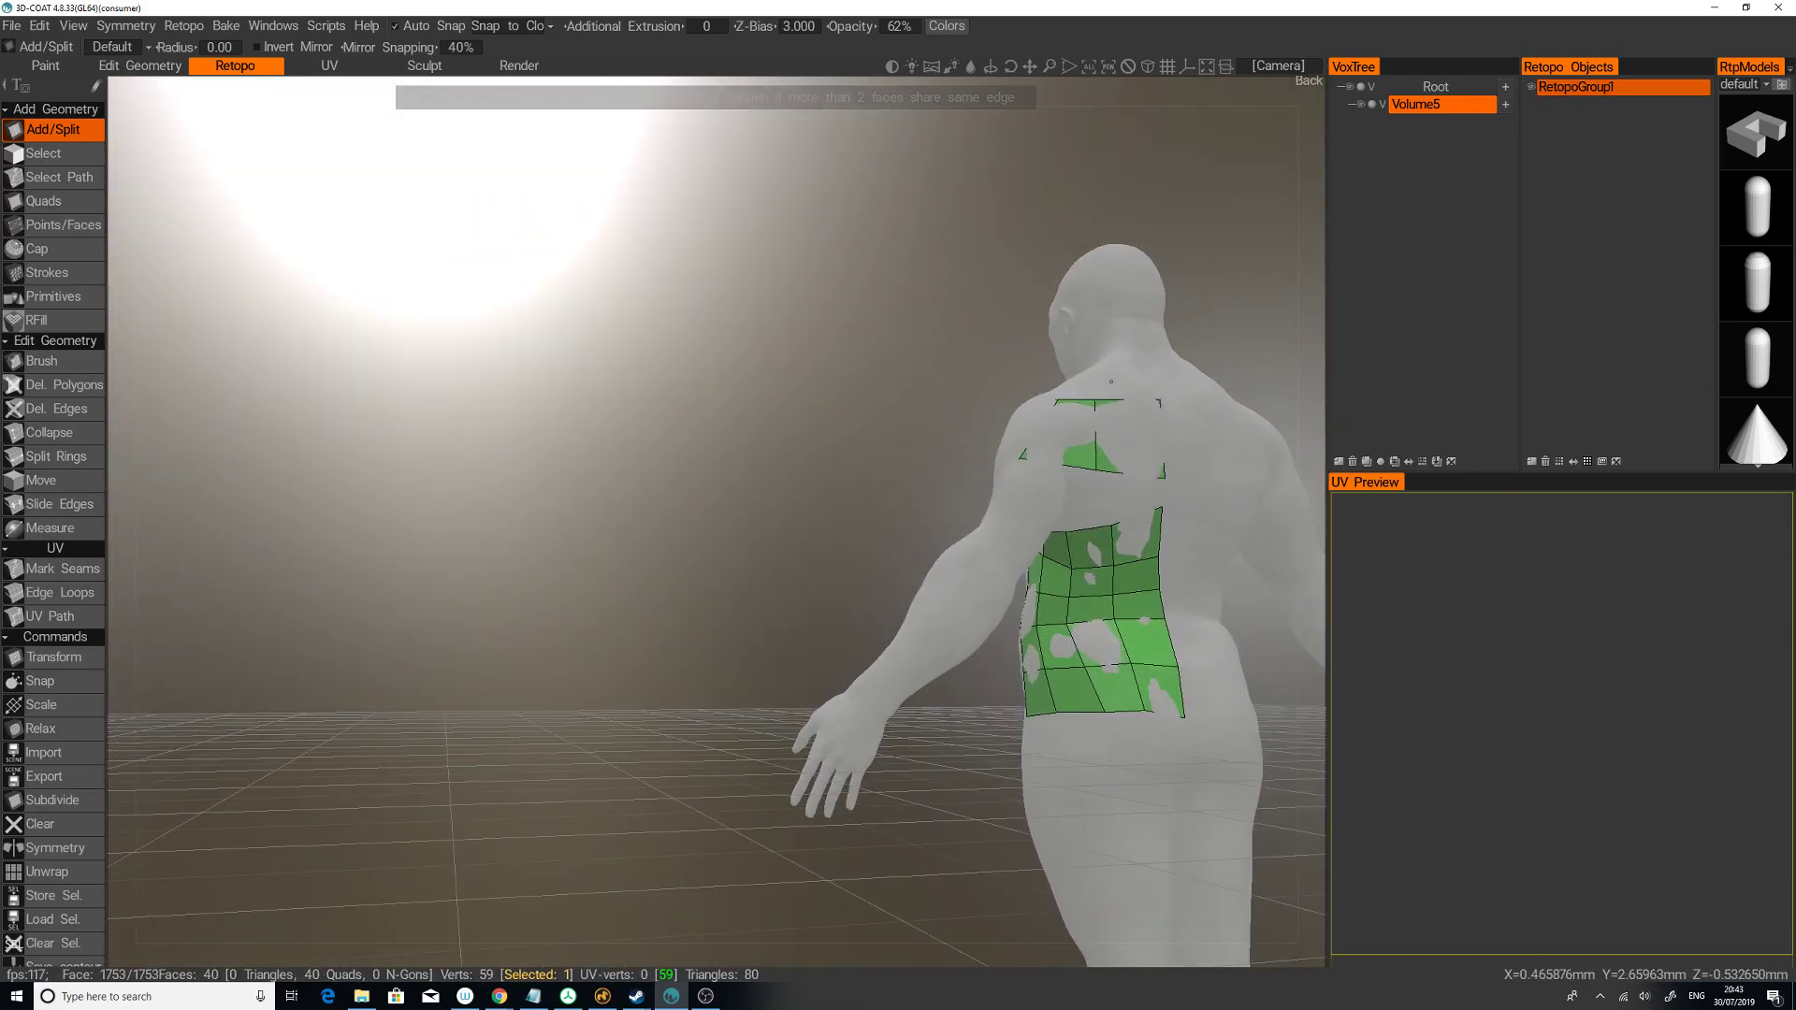
{"action": "left_click_drag", "start_coordinate": [1267, 358], "coordinate": [1208, 399]}
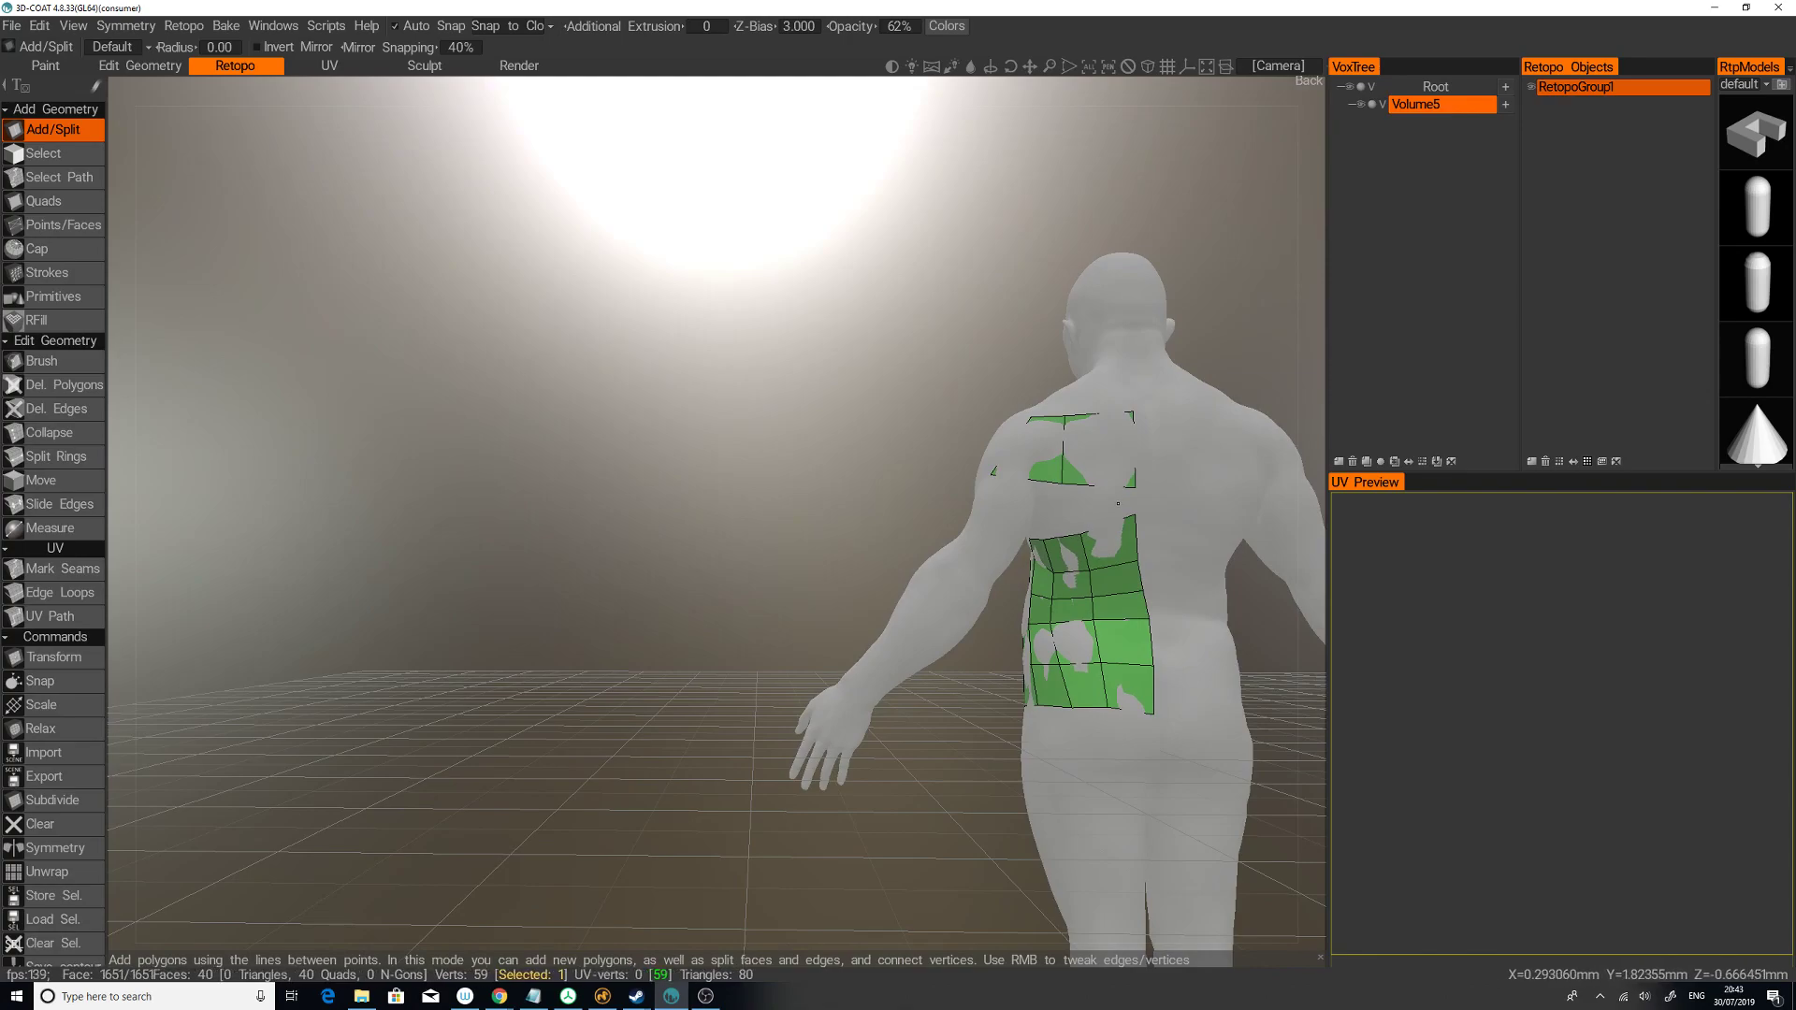
{"action": "left_click_drag", "start_coordinate": [1196, 274], "coordinate": [1351, 307]}
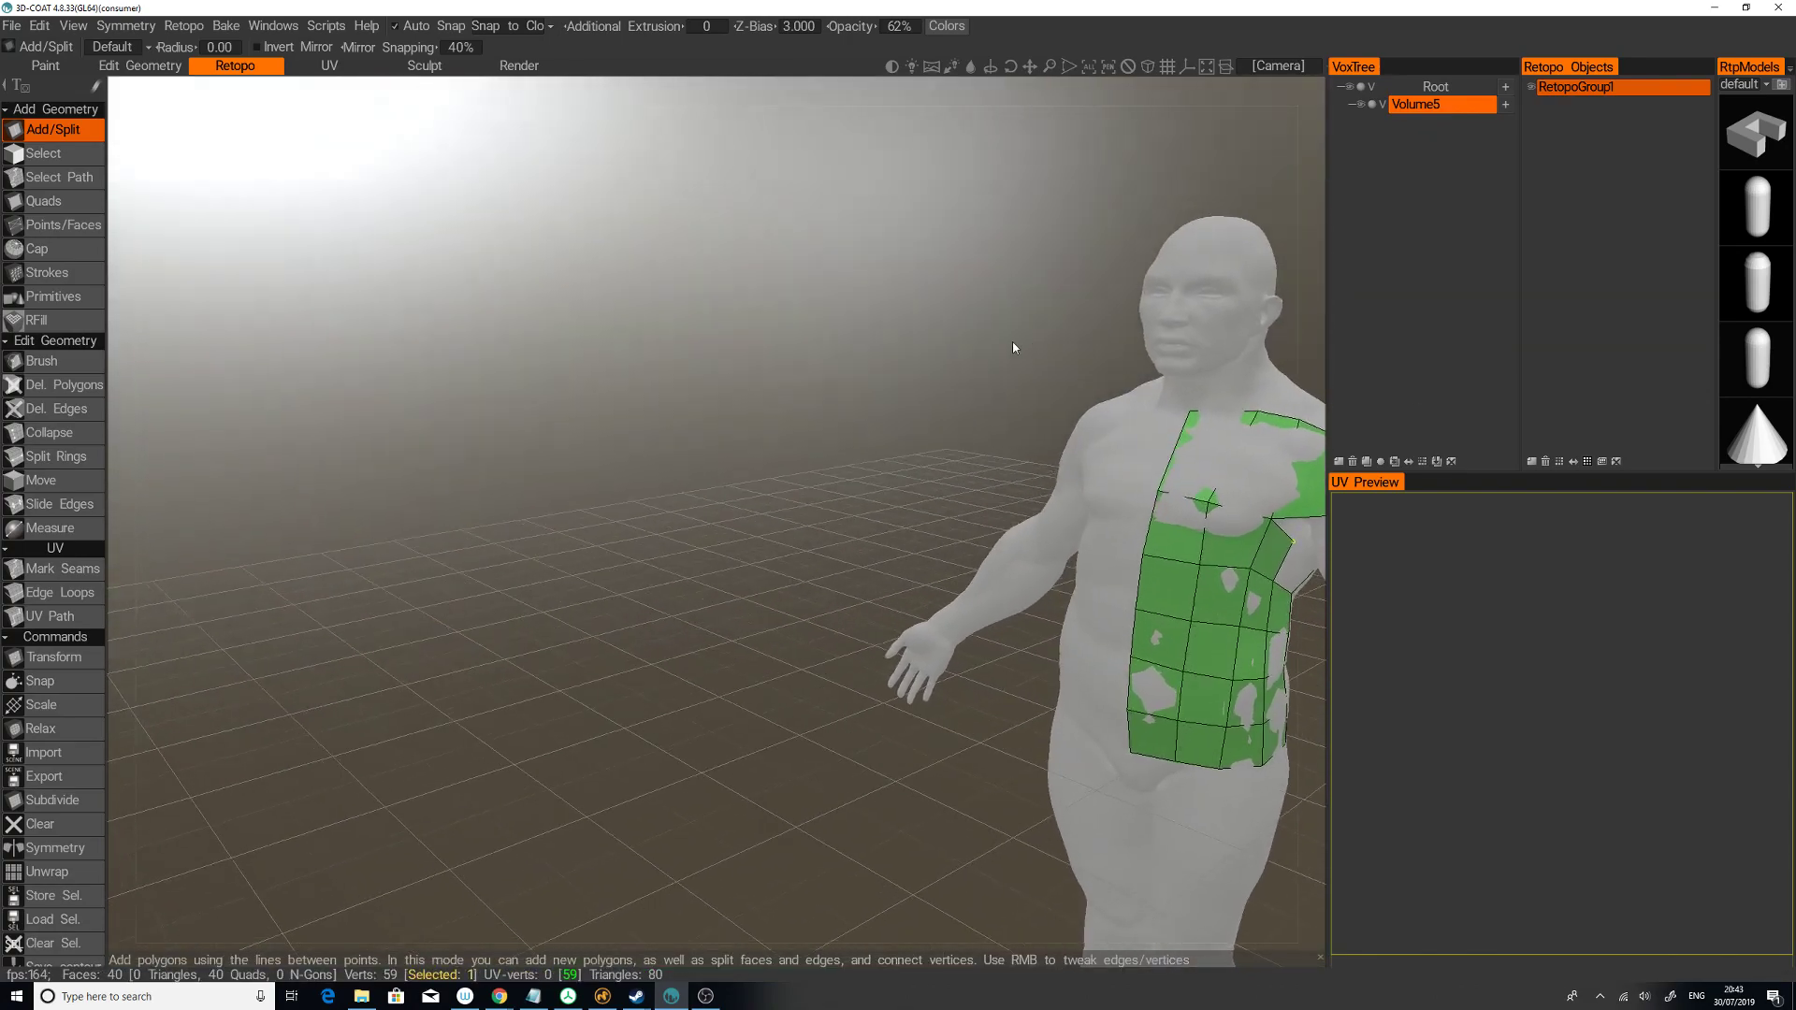
{"action": "left_click", "coordinate": [56, 456]}
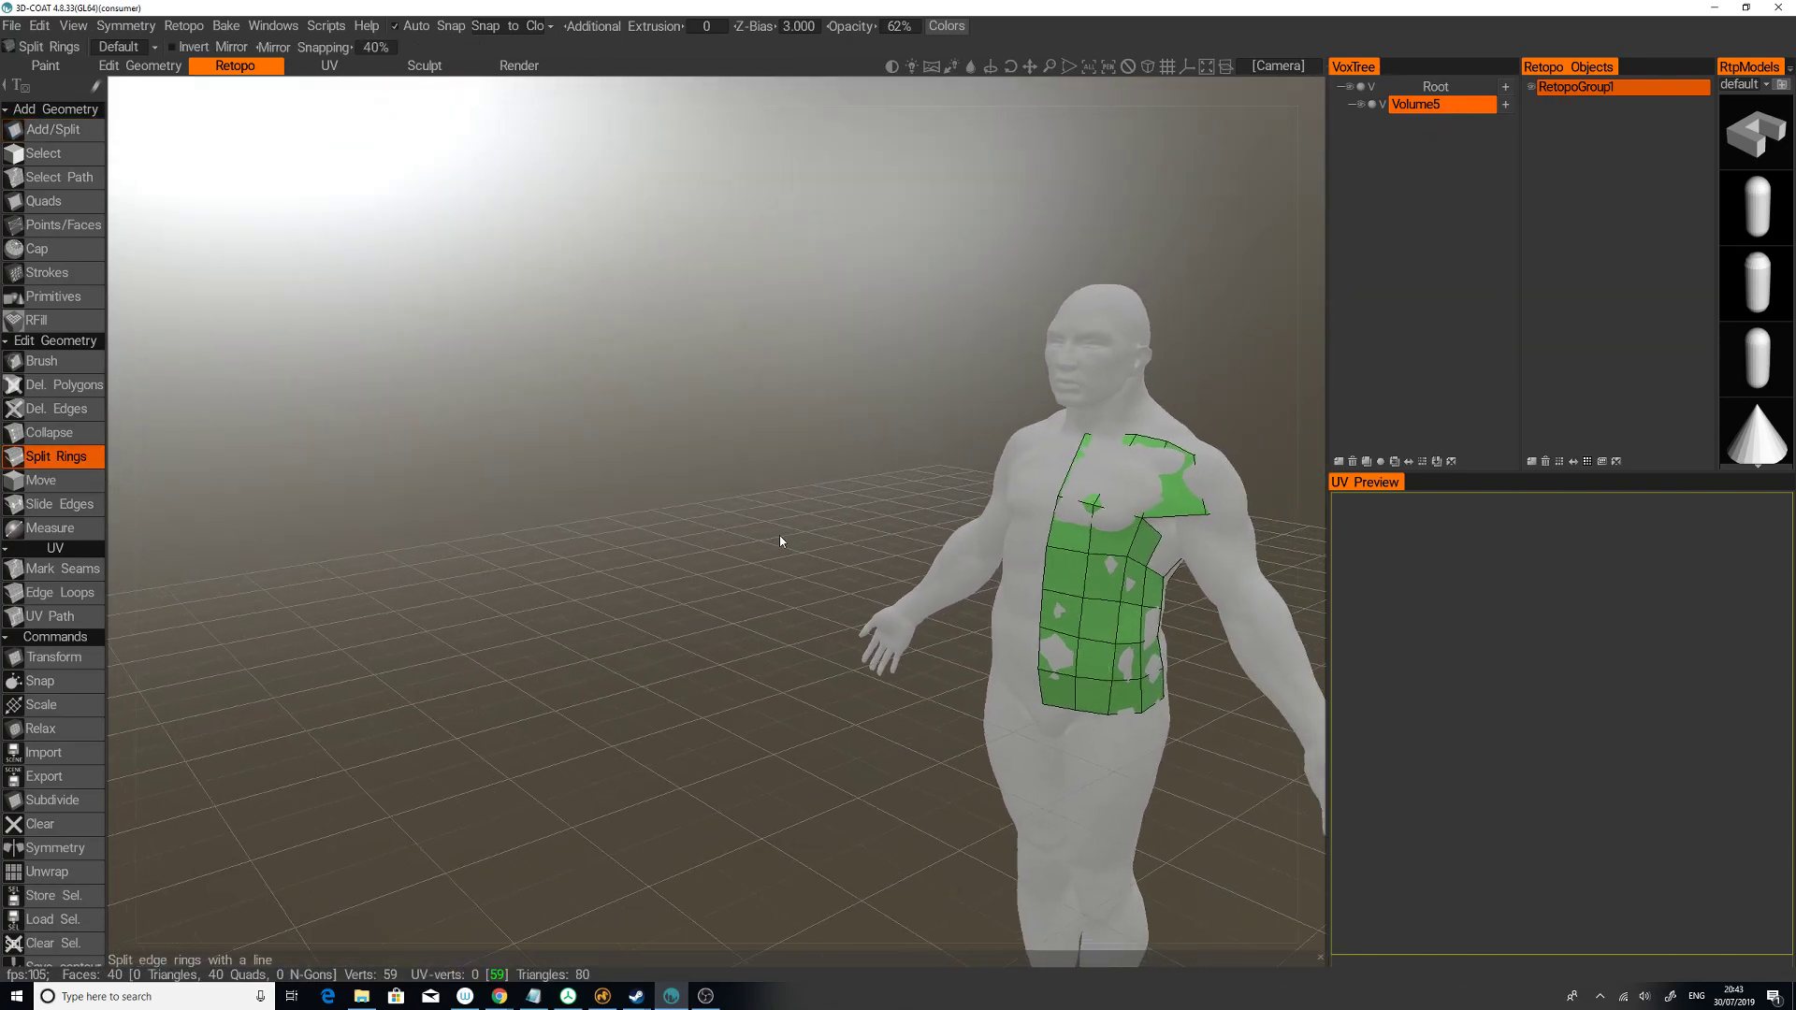
{"action": "left_click_drag", "start_coordinate": [800, 573], "coordinate": [506, 560]}
{"action": "left_click", "coordinate": [831, 468]}
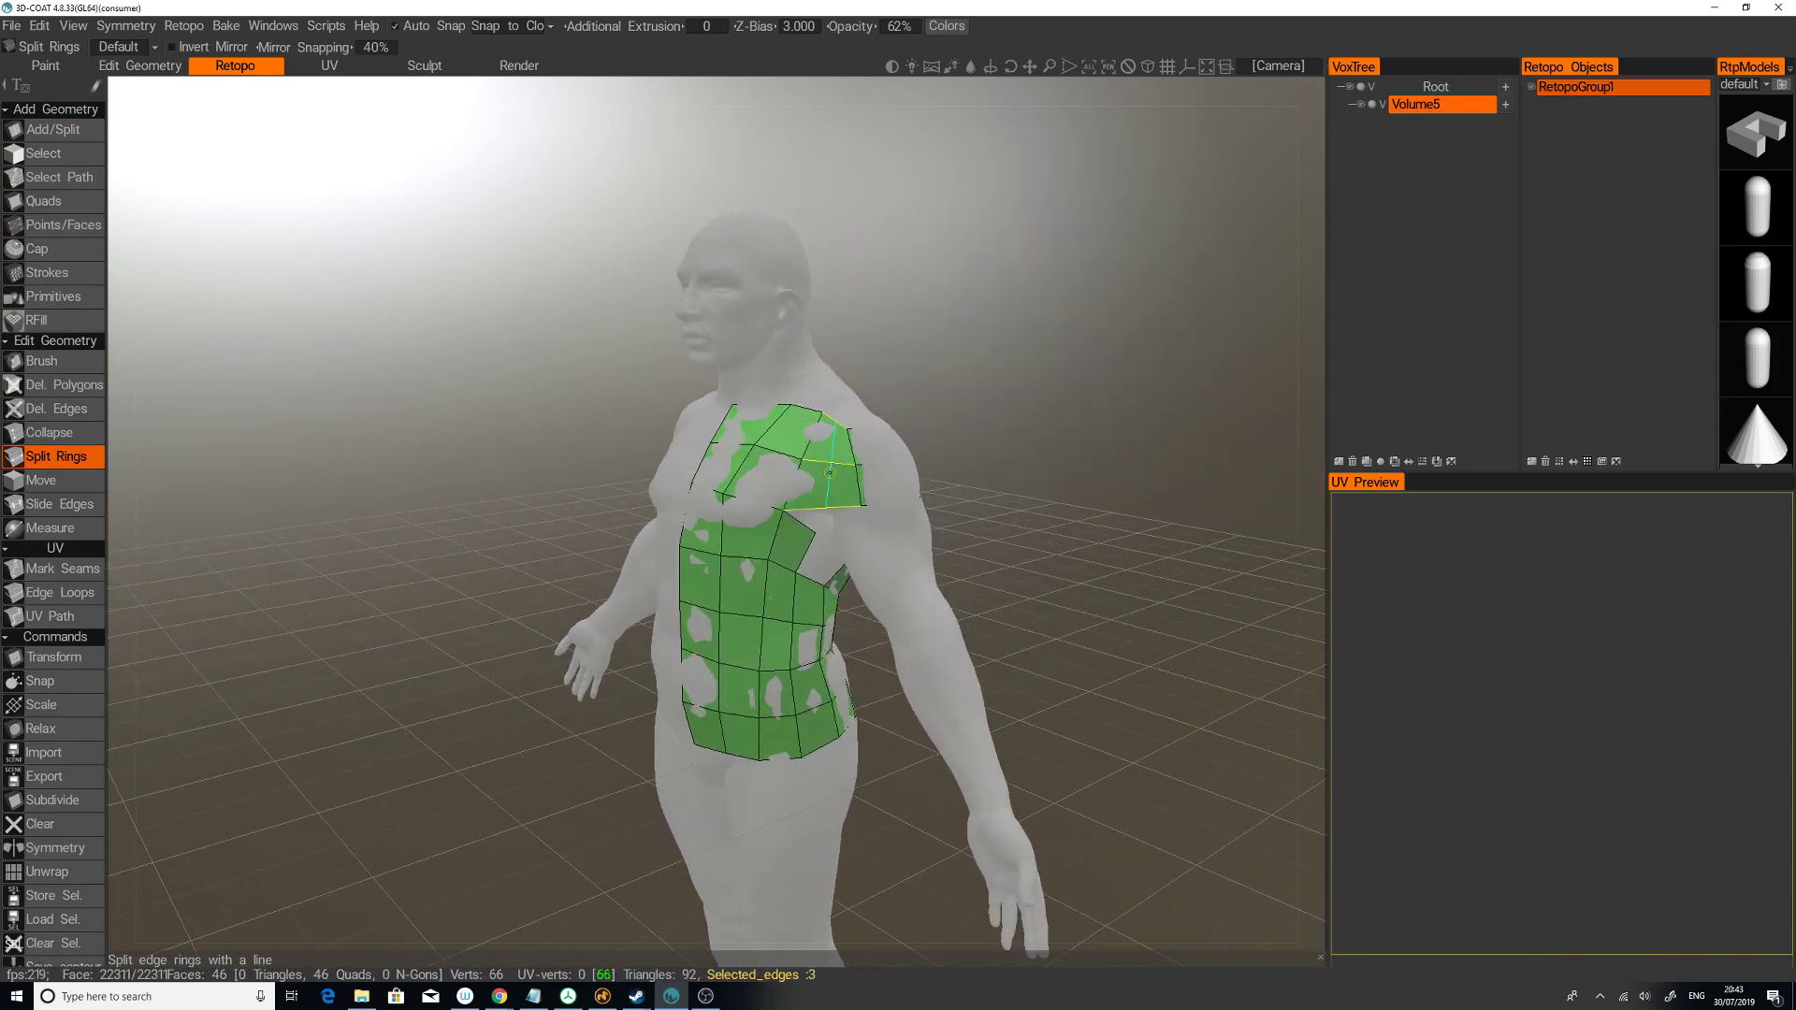
Step: Split the quads behind the shoulder with a vertical edge loop
{"action": "left_click_drag", "start_coordinate": [1037, 451], "coordinate": [874, 437]}
{"action": "left_click_drag", "start_coordinate": [1150, 449], "coordinate": [945, 440]}
{"action": "left_click_drag", "start_coordinate": [1115, 405], "coordinate": [1075, 400]}
{"action": "right_click_drag", "start_coordinate": [1077, 405], "coordinate": [996, 430]}
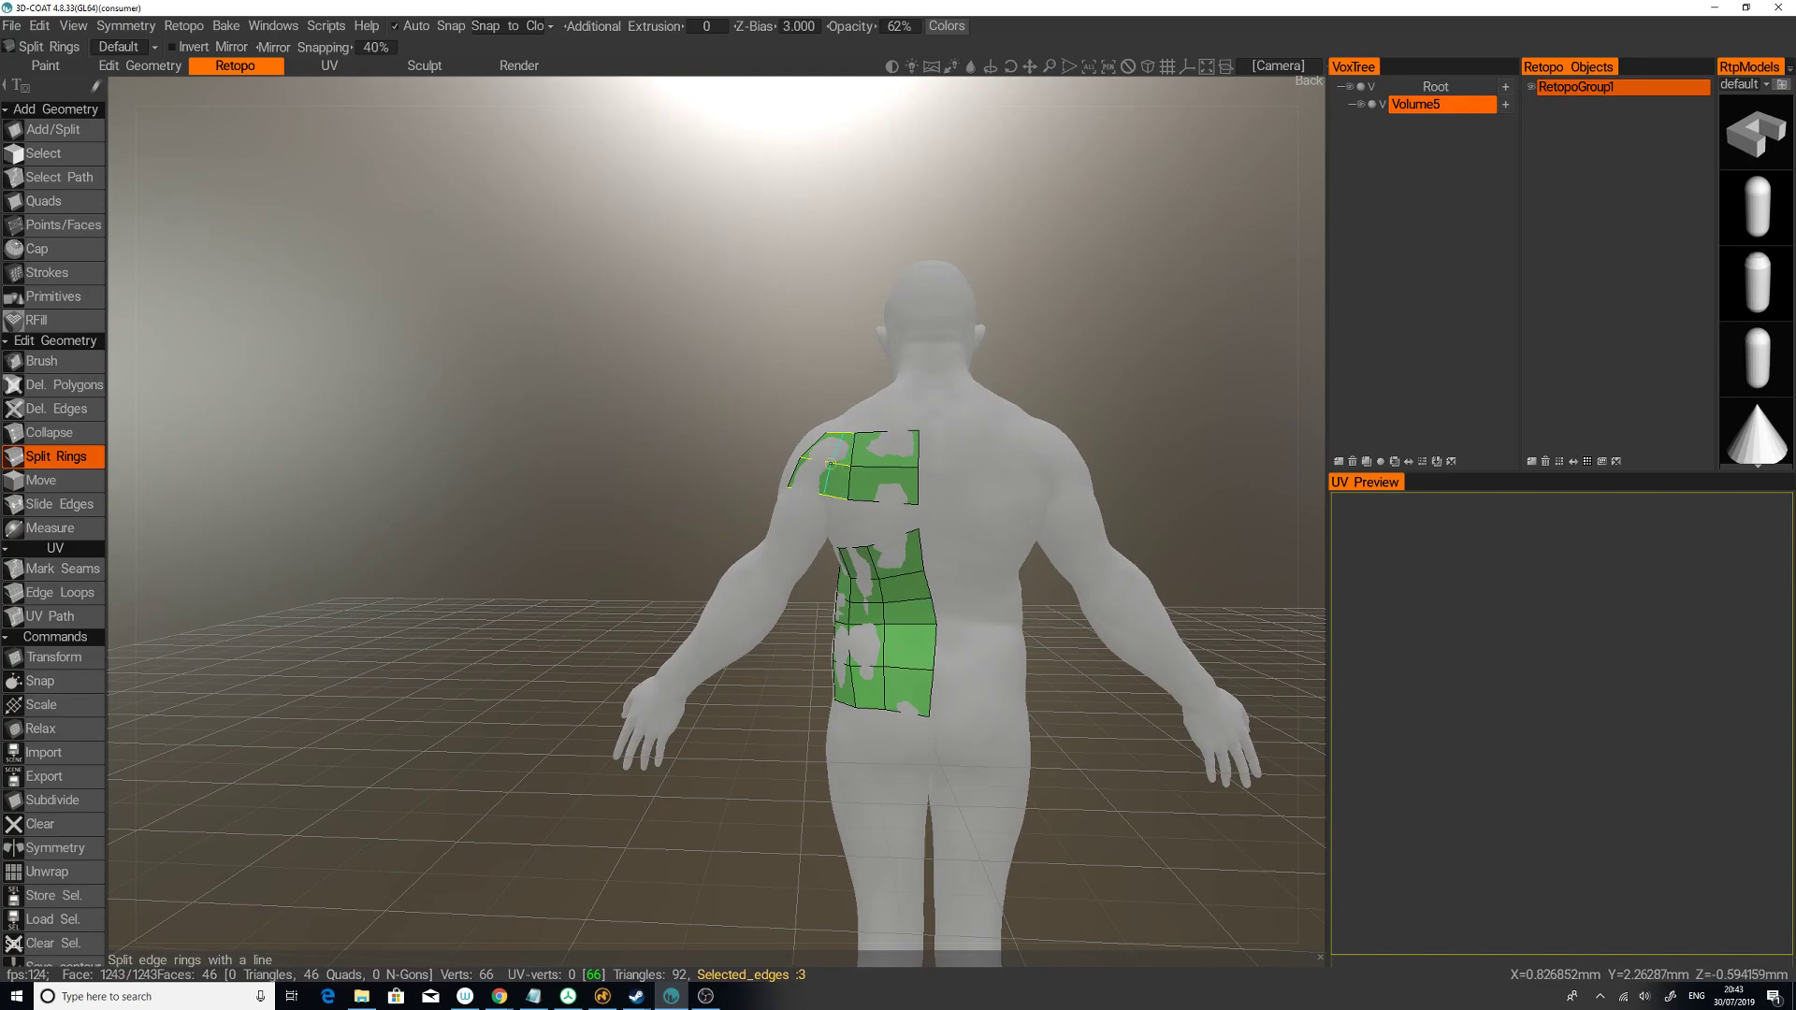
{"action": "left_click", "coordinate": [833, 465]}
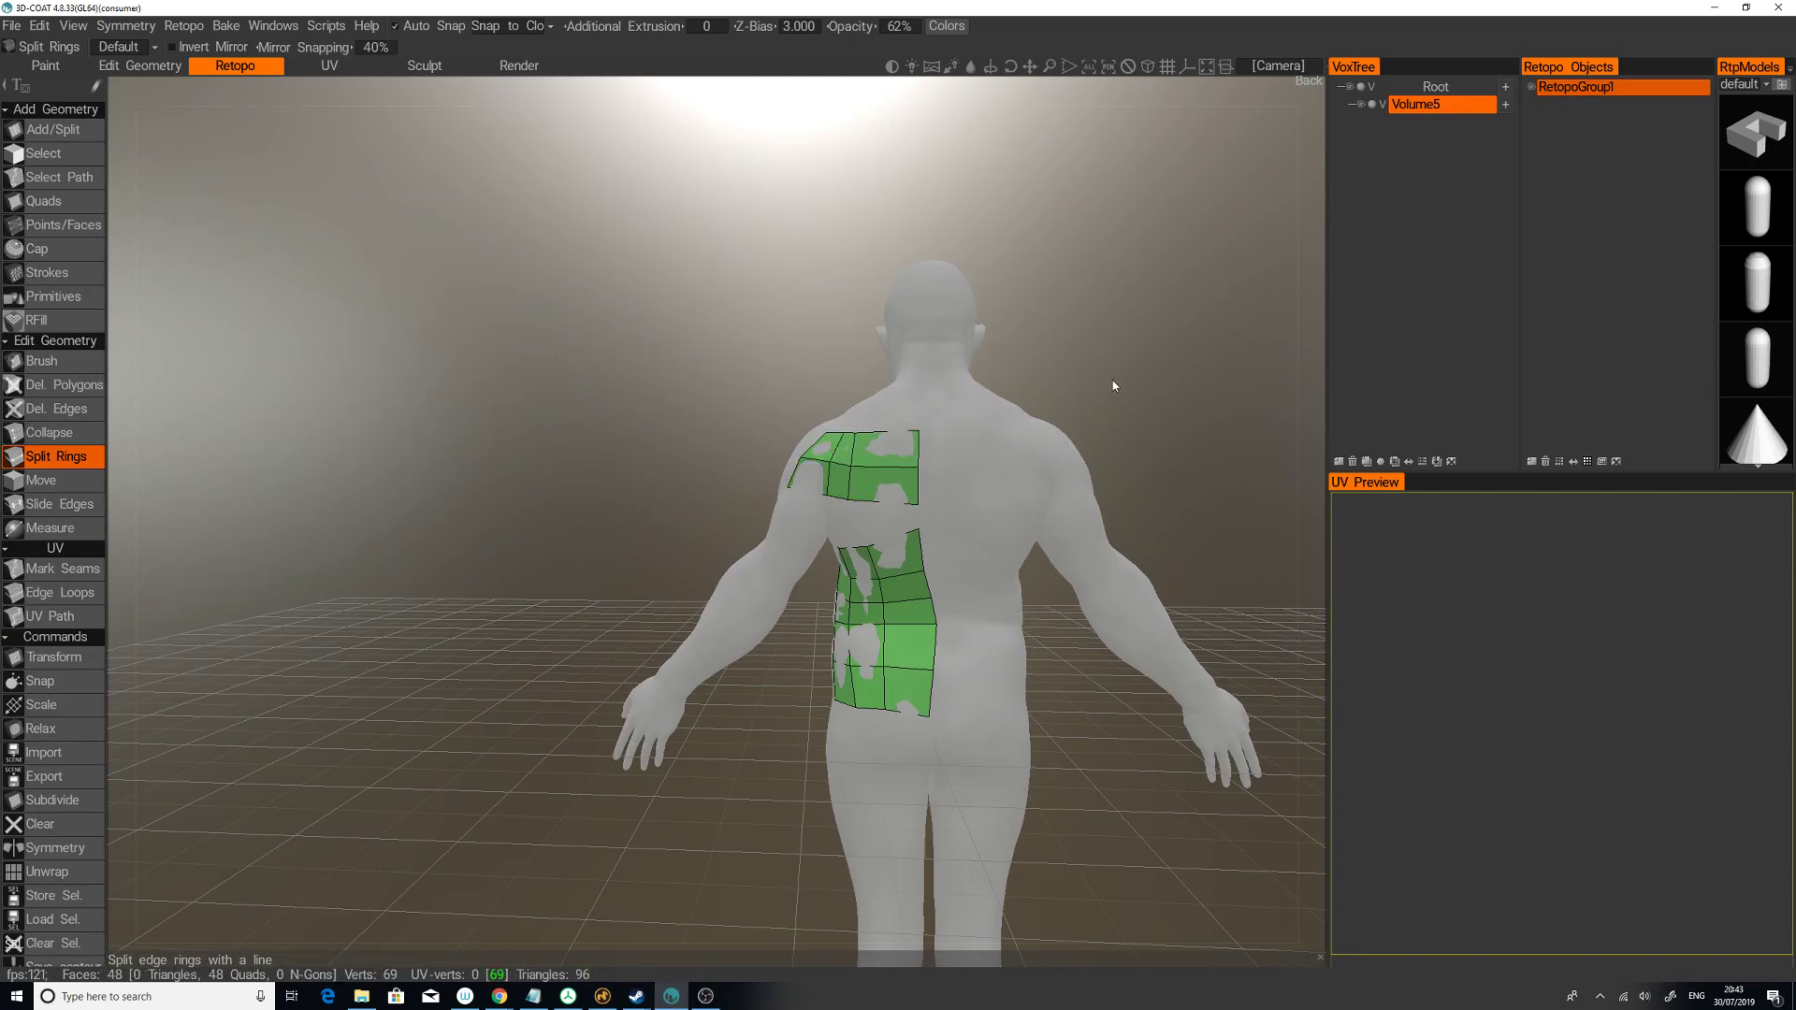
Step: Insert a vertical loop through the outer shoulder quads and two more horizontal loops around the chest, shoulder and upper back
{"action": "right_click_drag", "start_coordinate": [1113, 383], "coordinate": [1249, 447]}
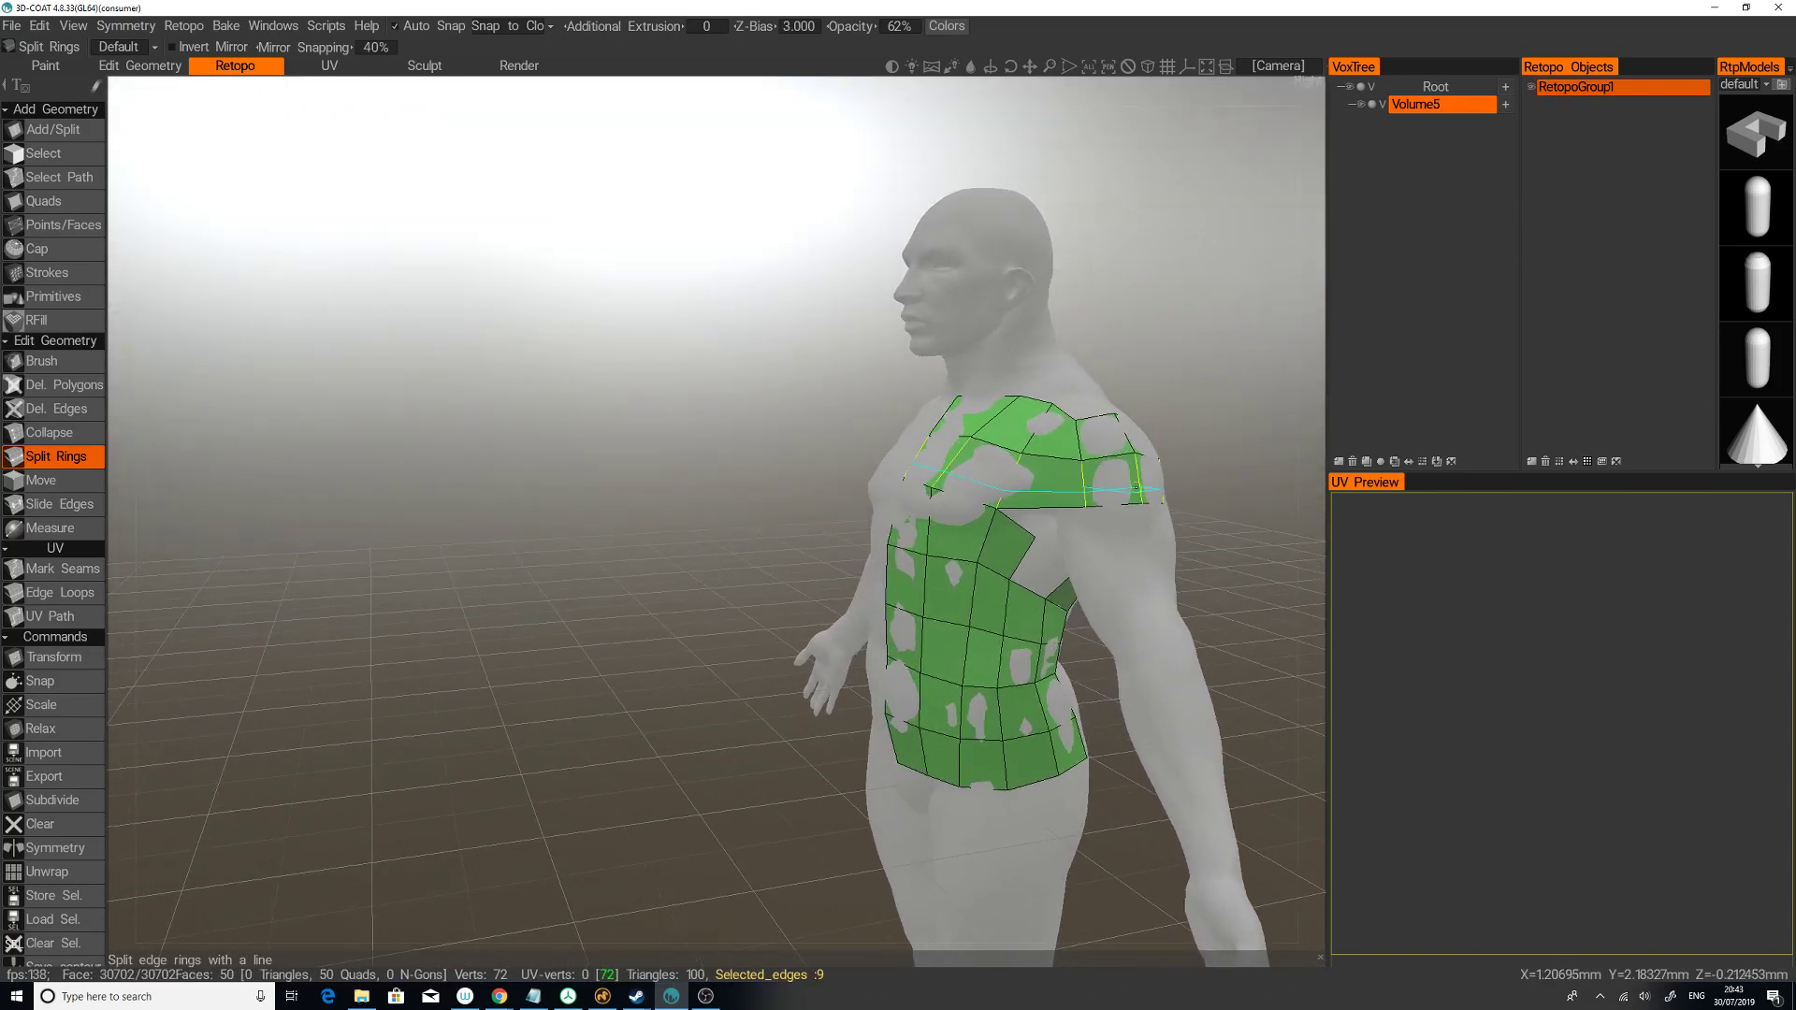
{"action": "left_click", "coordinate": [1004, 478]}
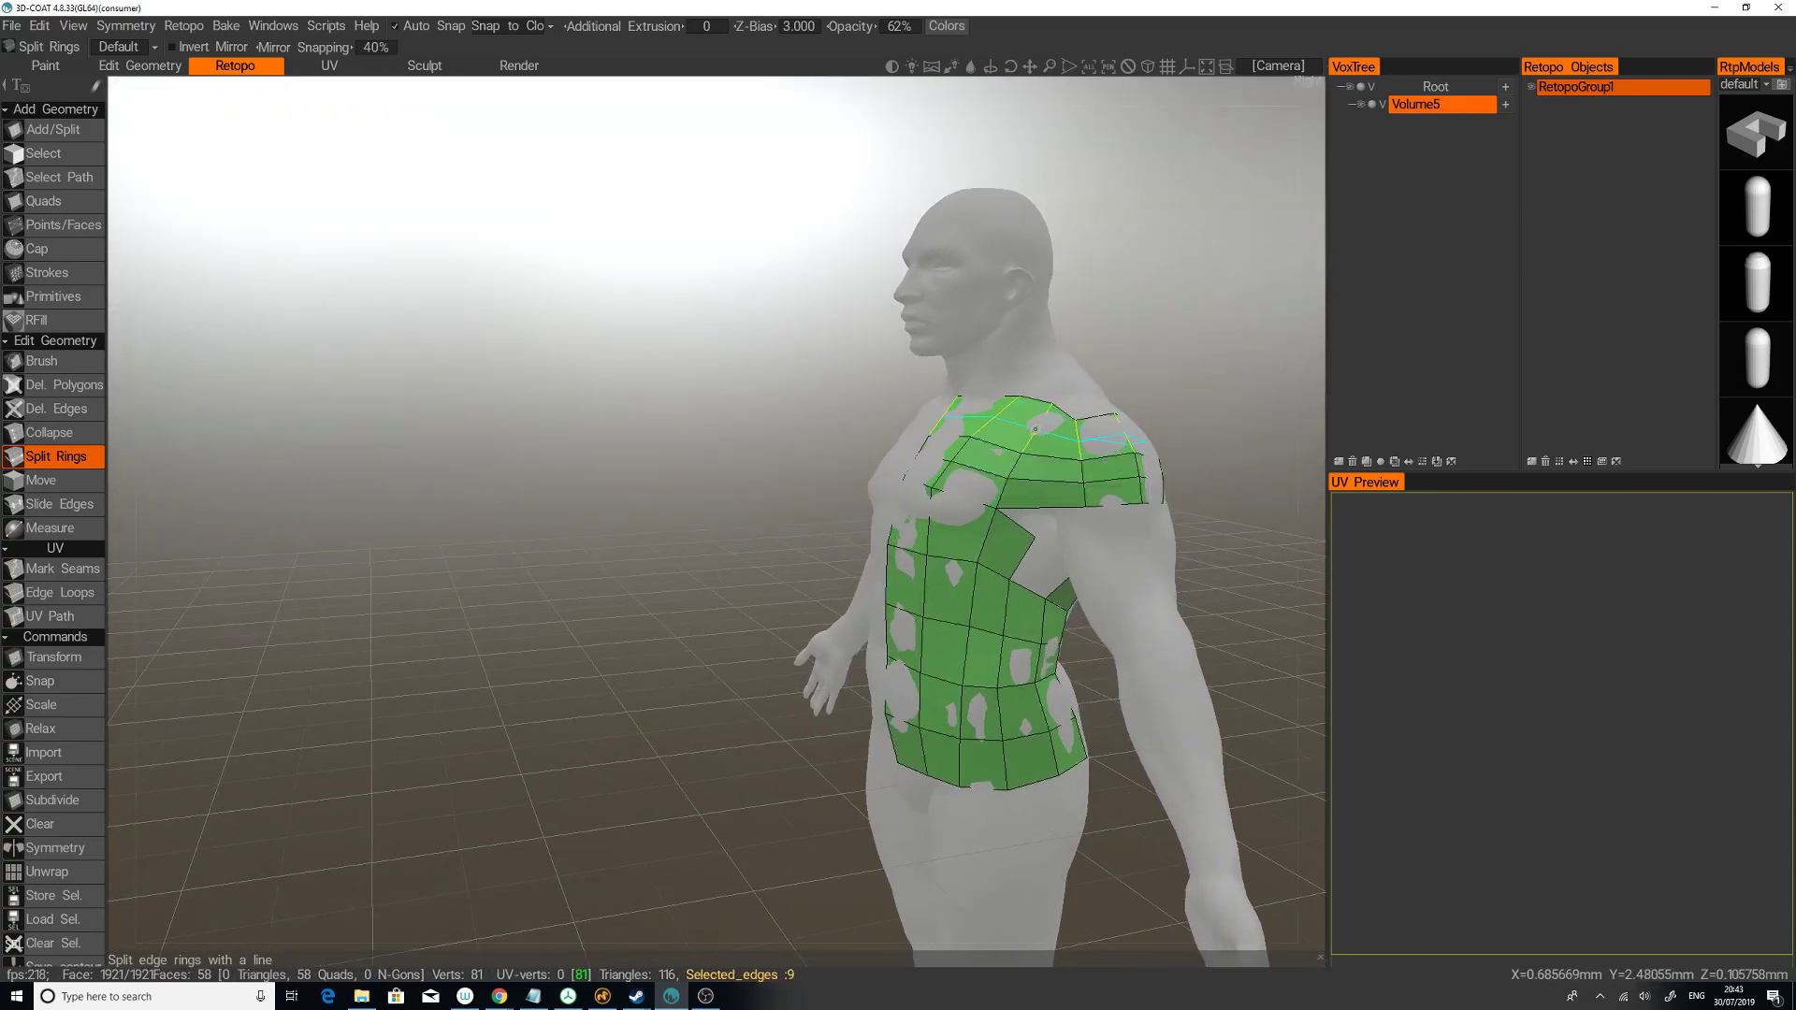
{"action": "left_click", "coordinate": [1032, 428]}
Step: Bridge the gap between the shoulder blade mesh and the lower back mesh with two Add/Split quads
{"action": "right_click_drag", "start_coordinate": [1031, 428], "coordinate": [978, 394]}
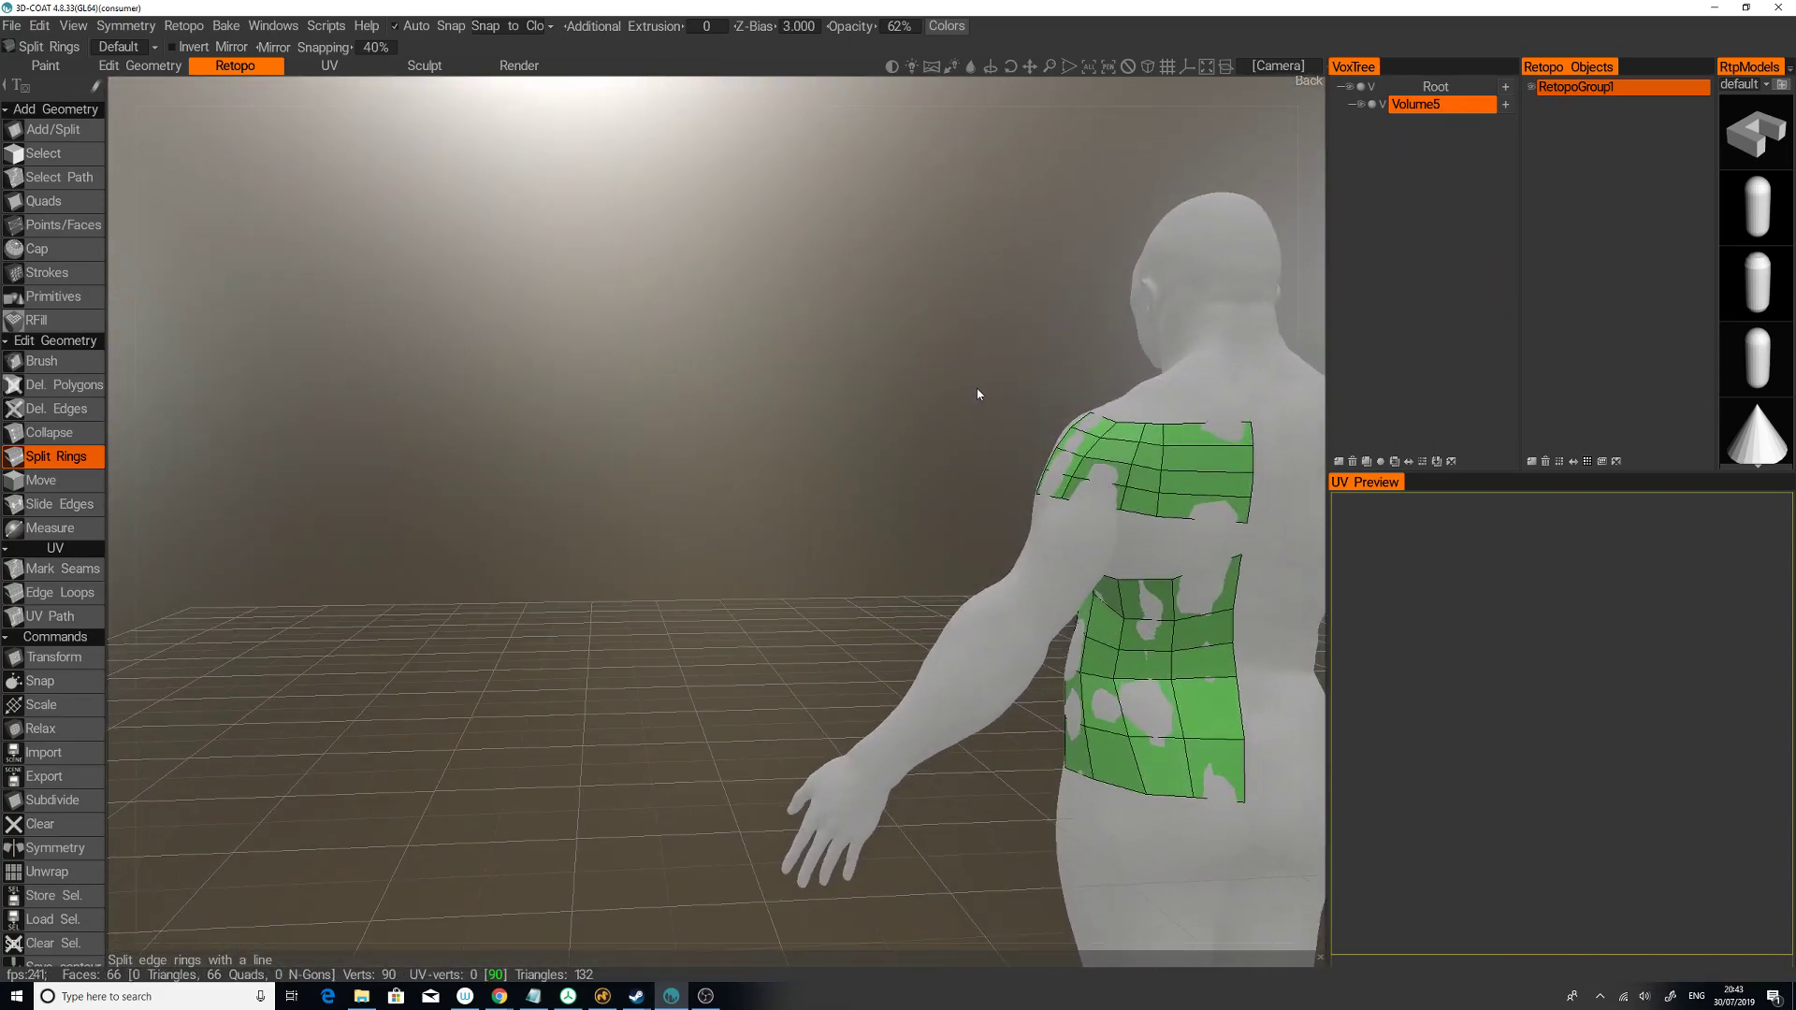
{"action": "left_click", "coordinate": [84, 128]}
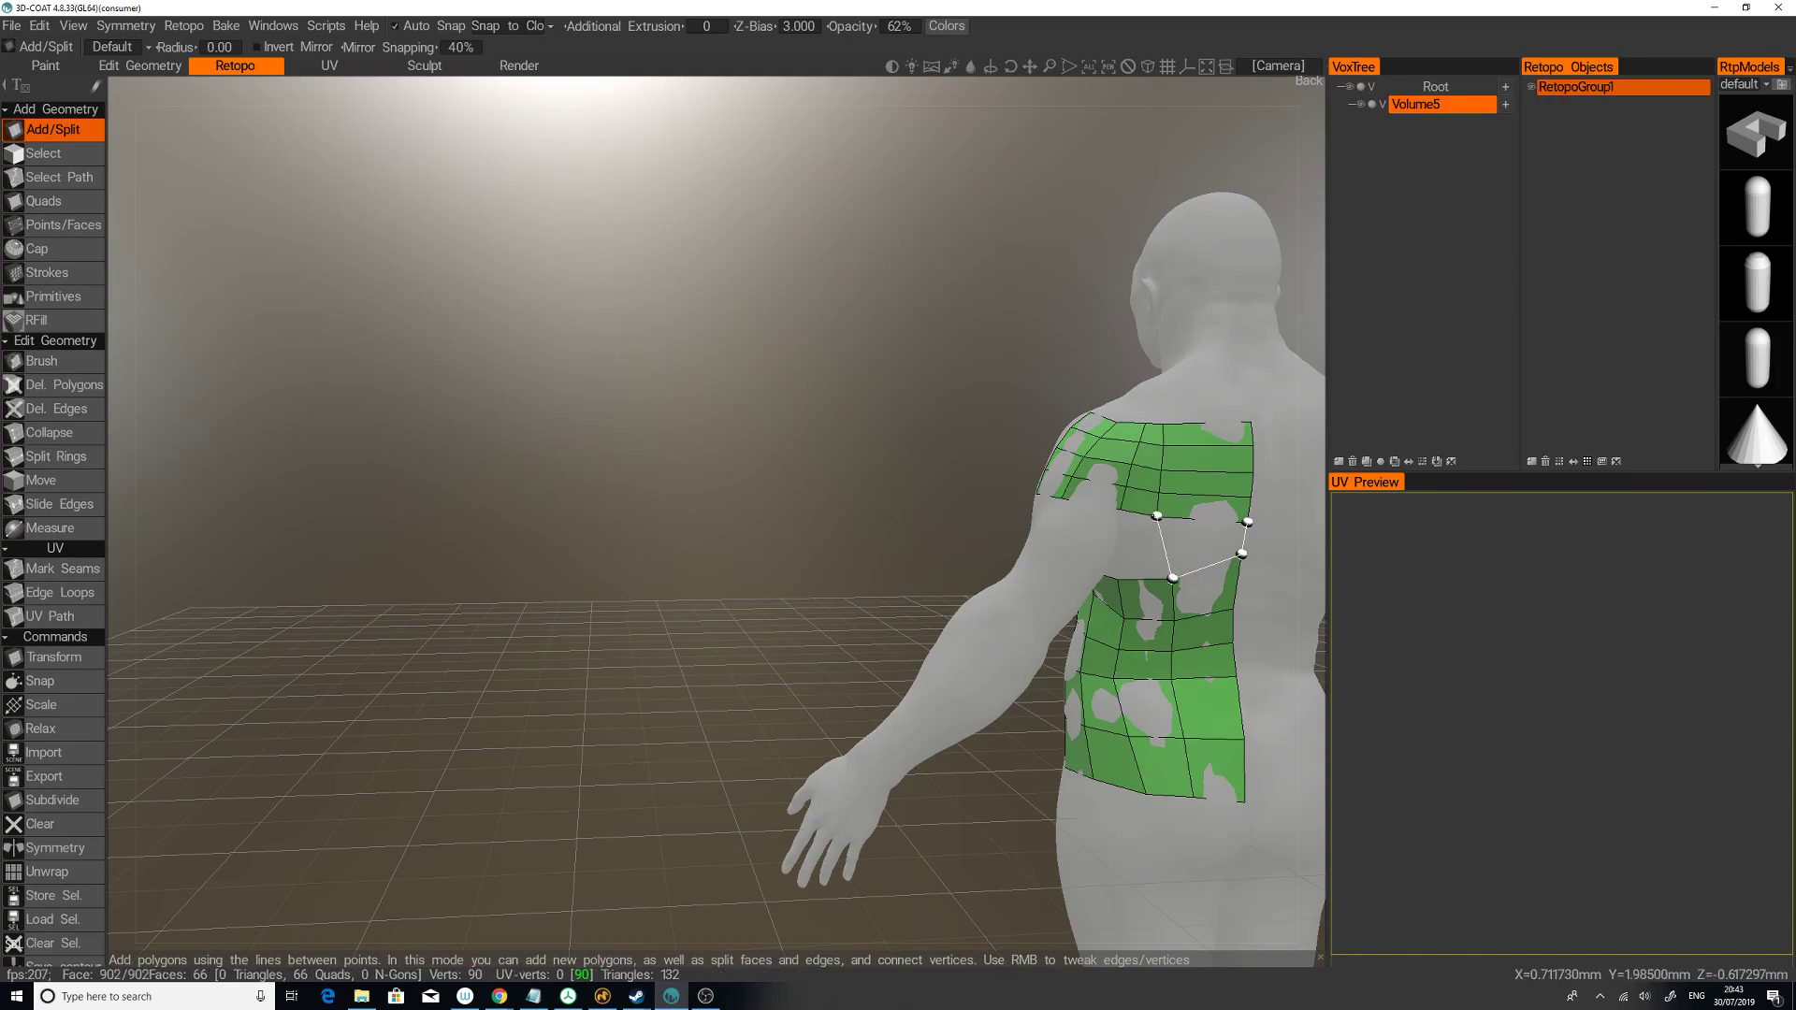
{"action": "left_click", "coordinate": [1248, 522]}
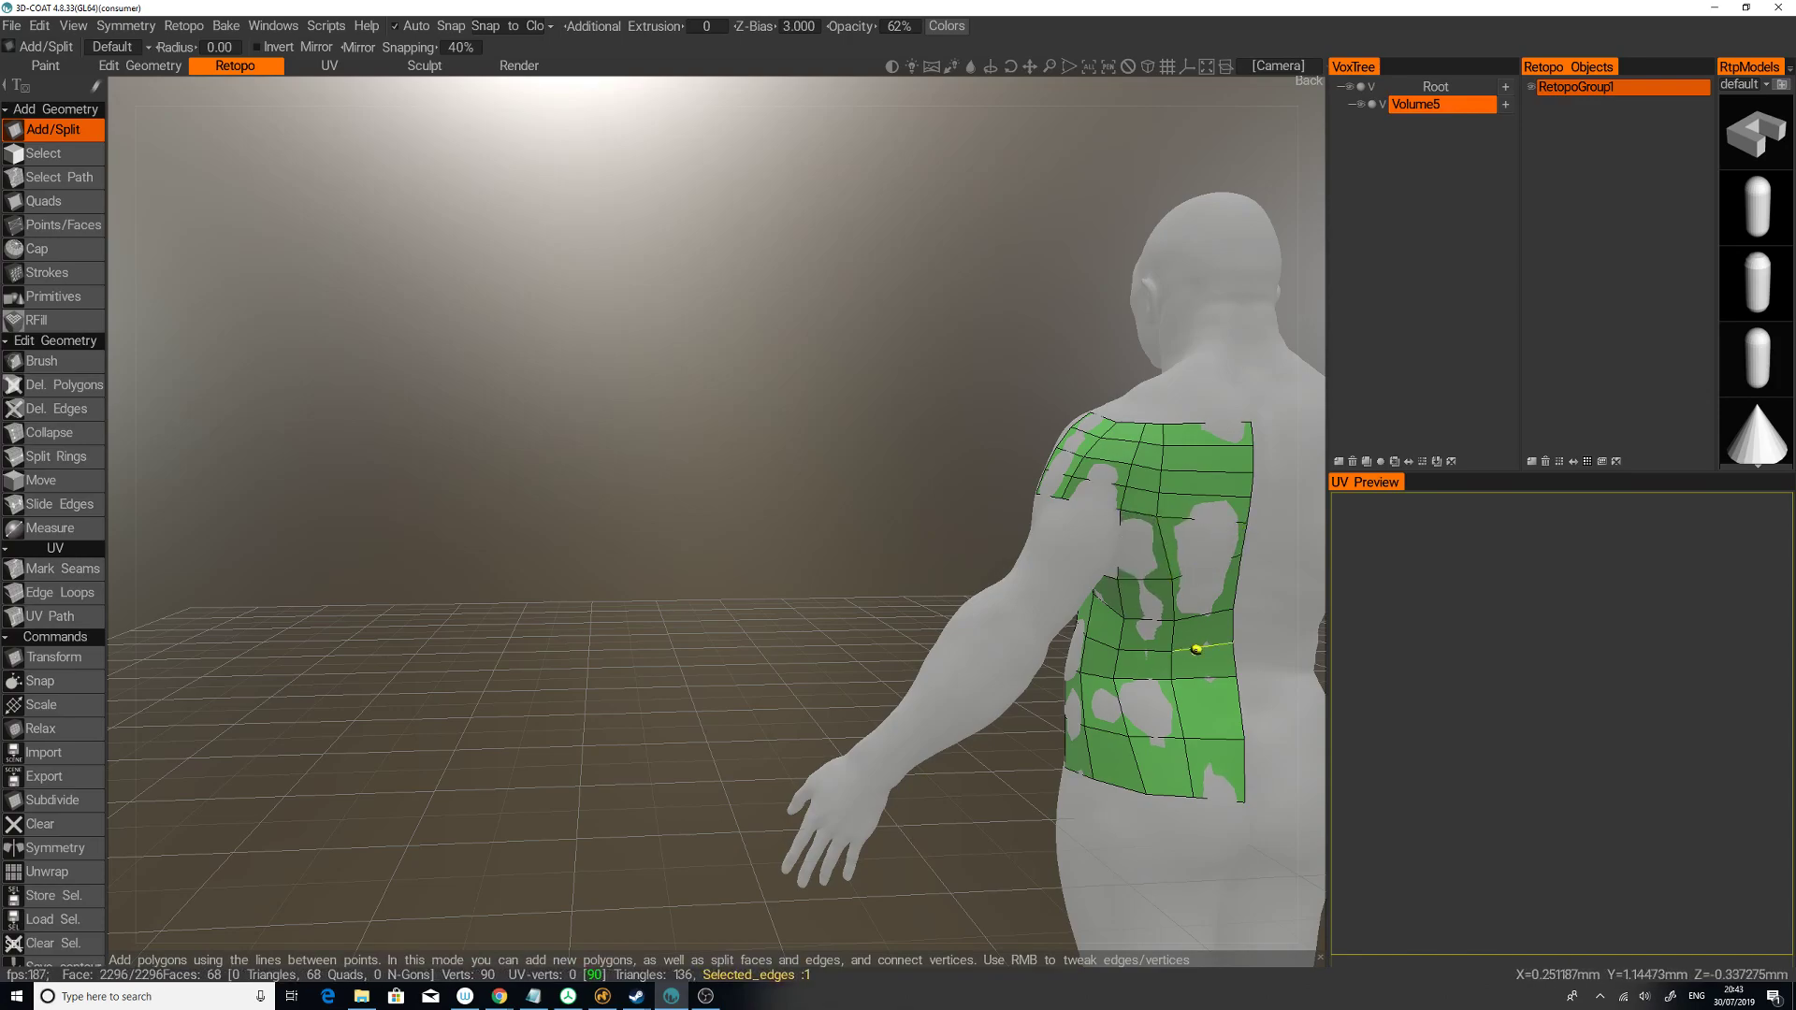
Step: Fill the gap below the armpit with a quad joining the front side mesh to the back mesh
{"action": "left_click_drag", "start_coordinate": [982, 870], "coordinate": [922, 567]}
{"action": "right_click_drag", "start_coordinate": [923, 563], "coordinate": [808, 589]}
{"action": "middle_click_drag", "start_coordinate": [808, 590], "coordinate": [513, 538]}
{"action": "left_click_drag", "start_coordinate": [514, 544], "coordinate": [1058, 462]}
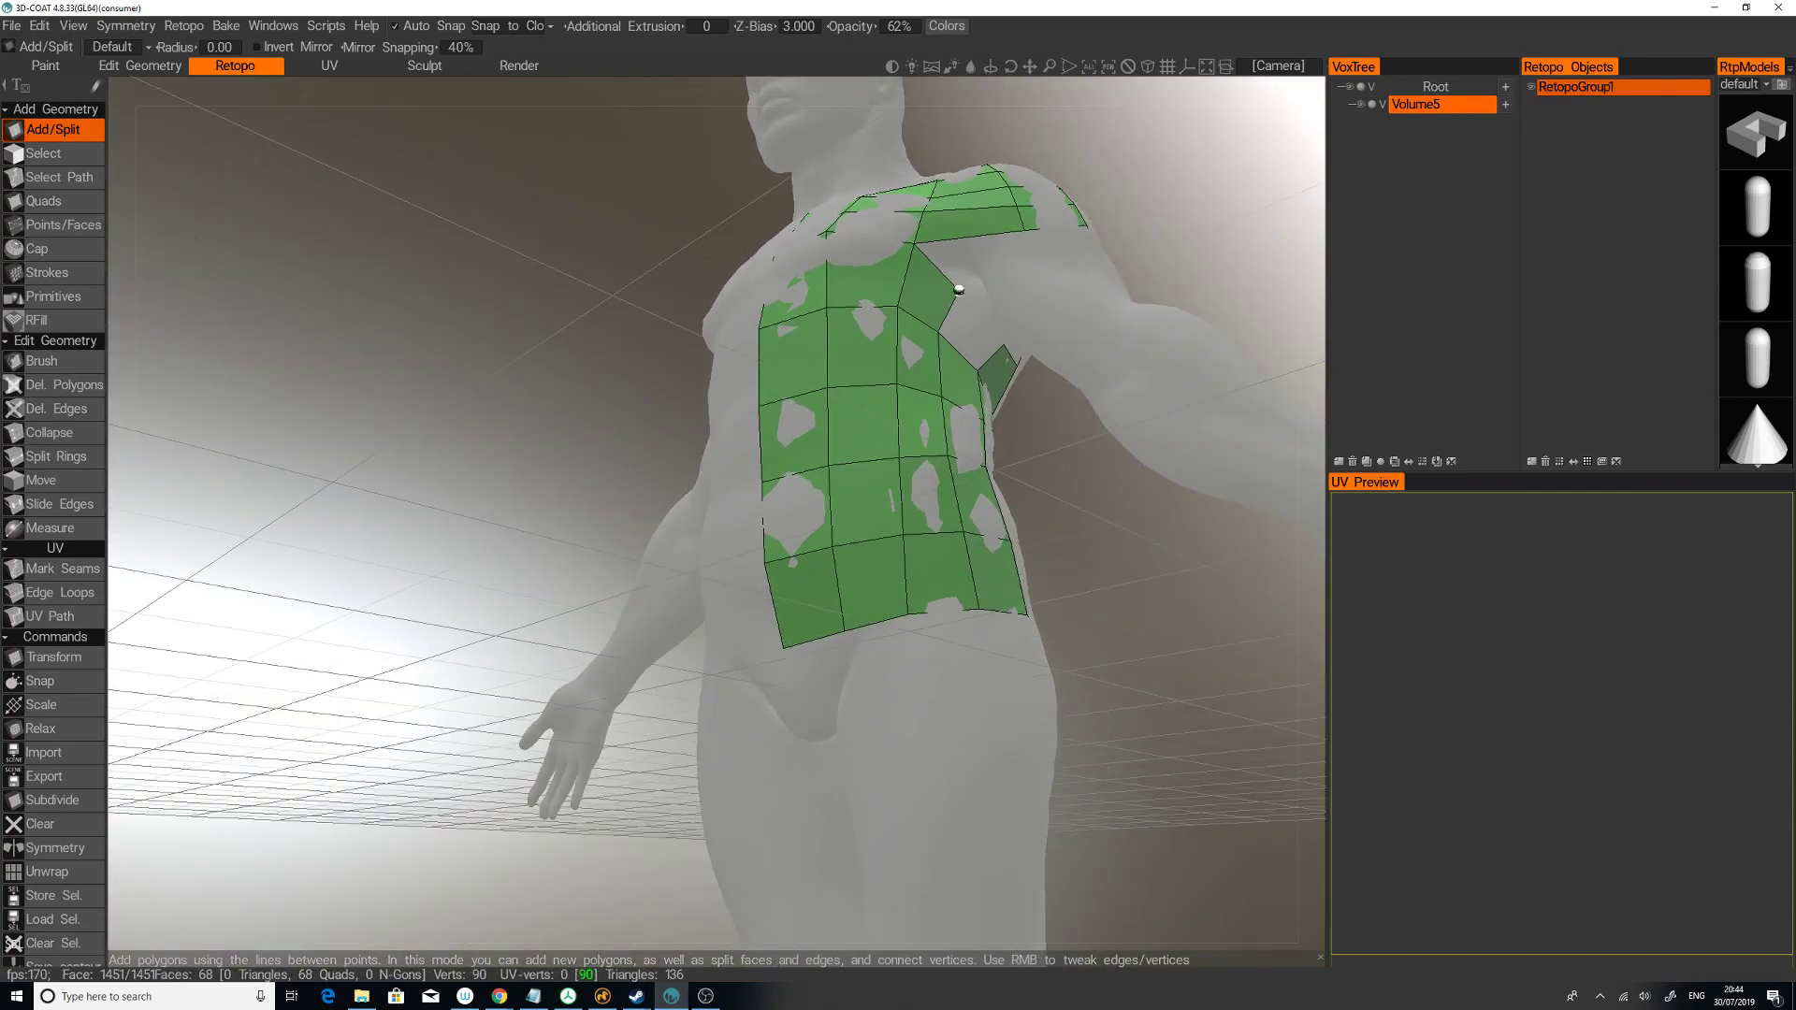
{"action": "left_click", "coordinate": [959, 290]}
{"action": "left_click", "coordinate": [1004, 346]}
Step: Move the corner vertex of the armpit quad slightly outward towards the arm
{"action": "left_click_drag", "start_coordinate": [1052, 426], "coordinate": [1132, 595]}
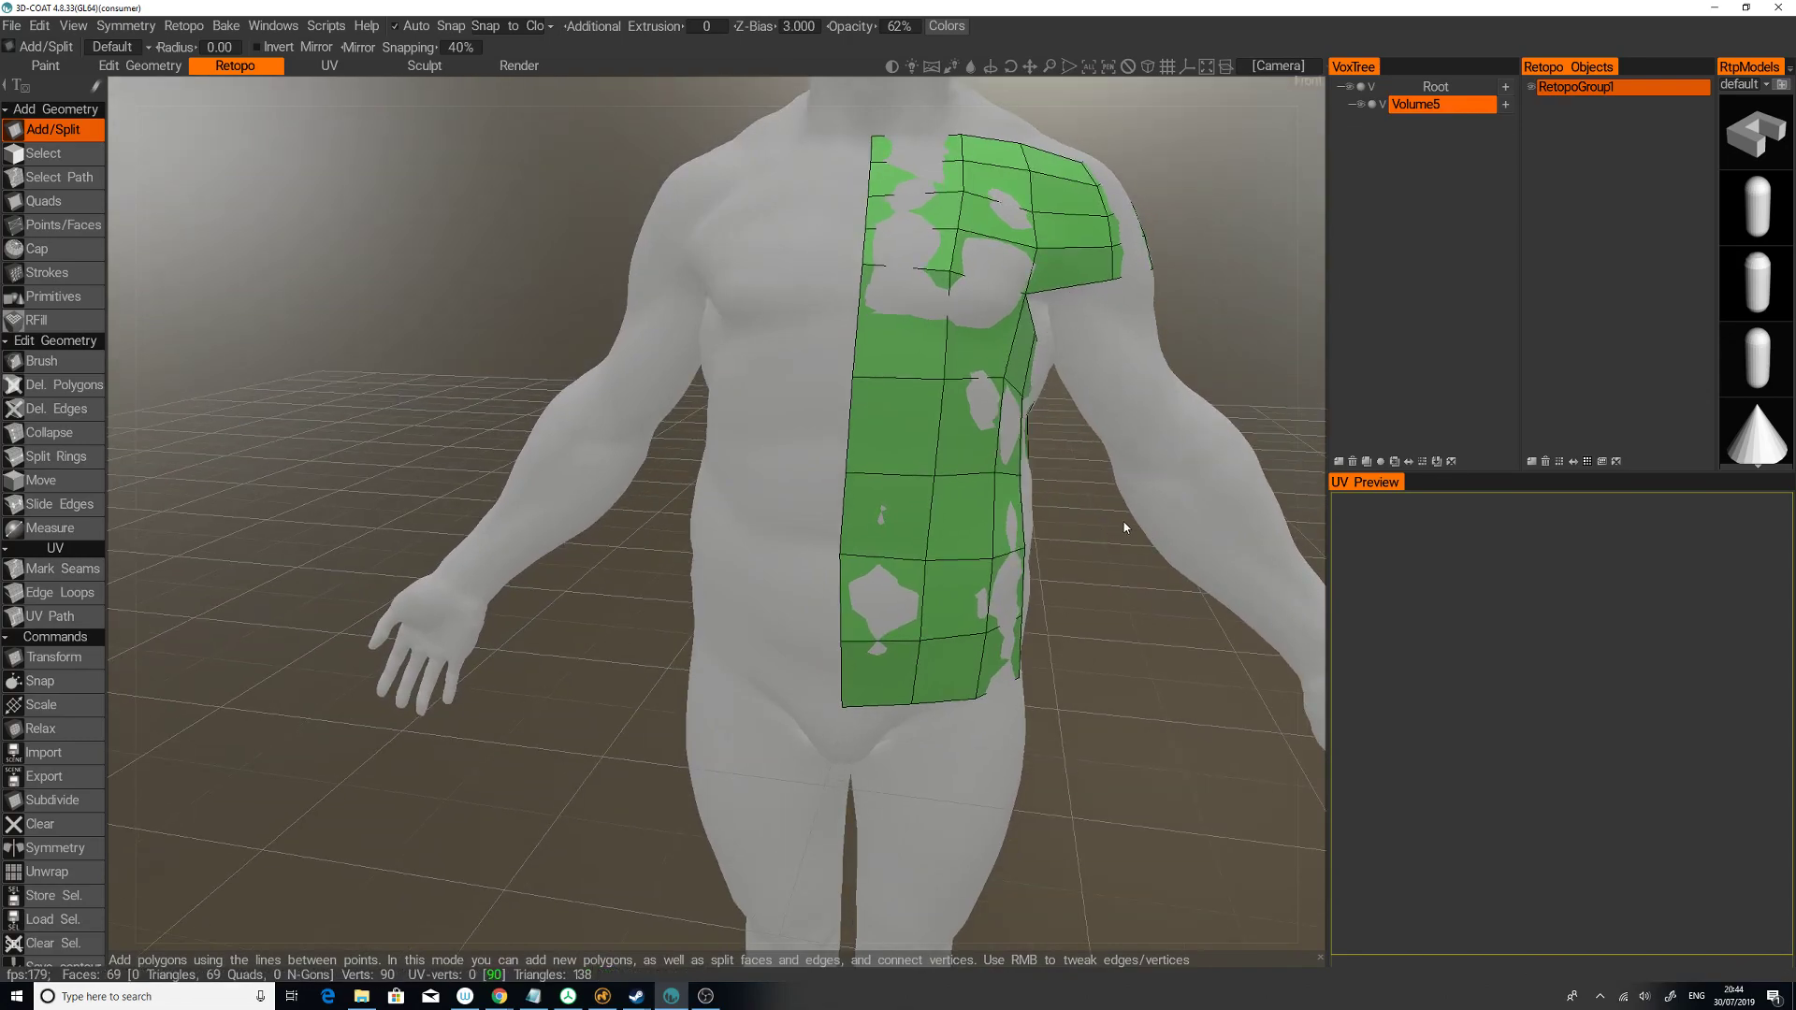
{"action": "left_click_drag", "start_coordinate": [1122, 527], "coordinate": [1038, 374]}
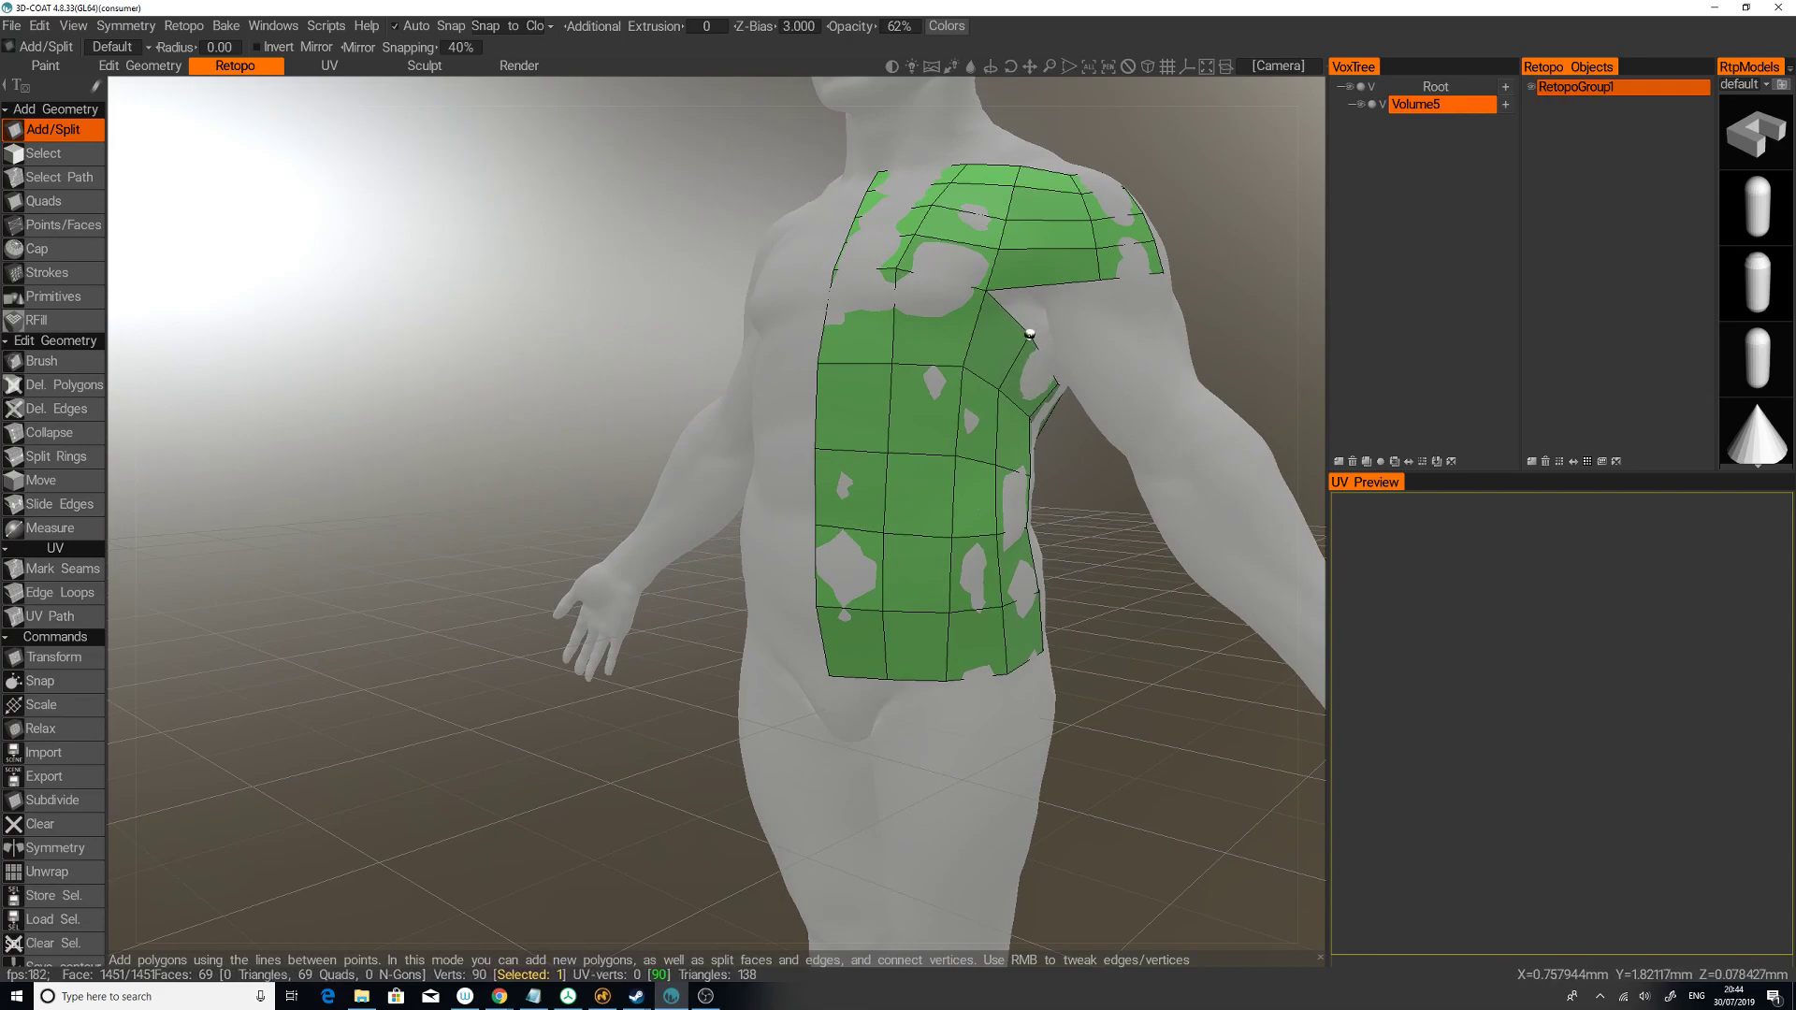
{"action": "right_click_drag", "start_coordinate": [1029, 334], "coordinate": [1041, 329]}
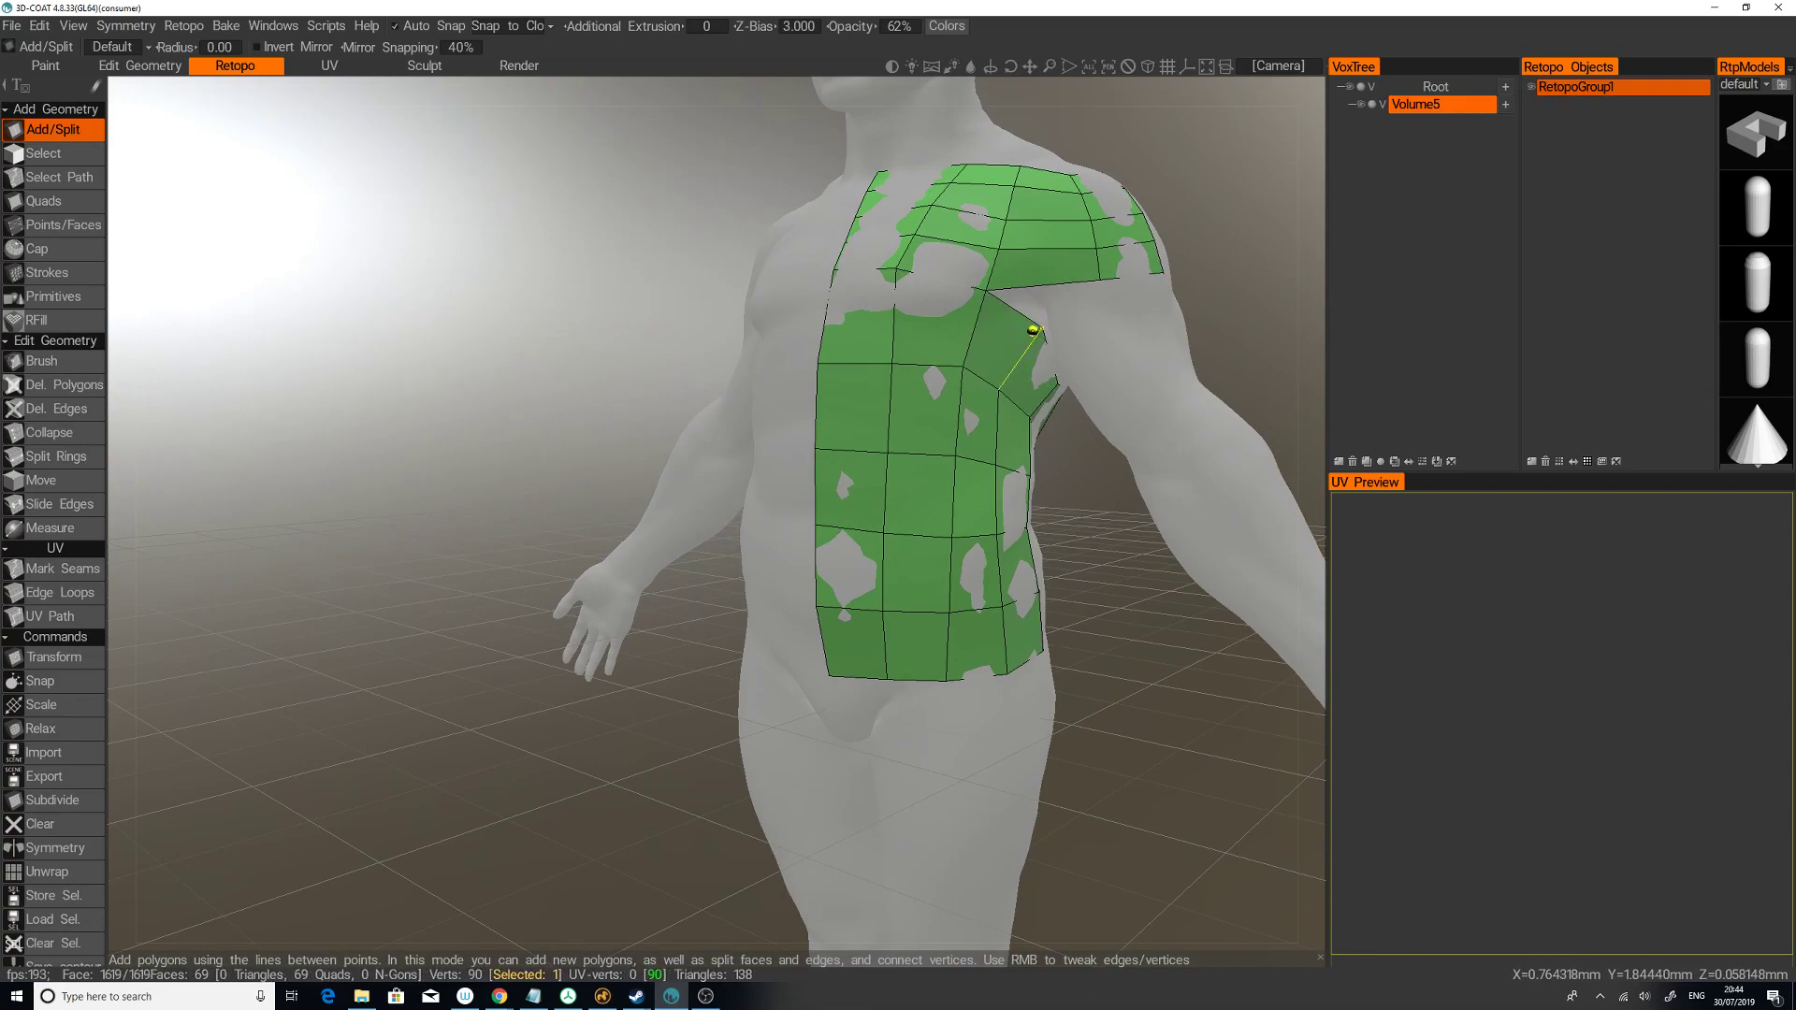
Step: Delete the quad at the front of the armpit and insert a horizontal edge loop through the lower chest quads beside it
{"action": "left_click", "coordinate": [96, 385]}
{"action": "left_click", "coordinate": [998, 338]}
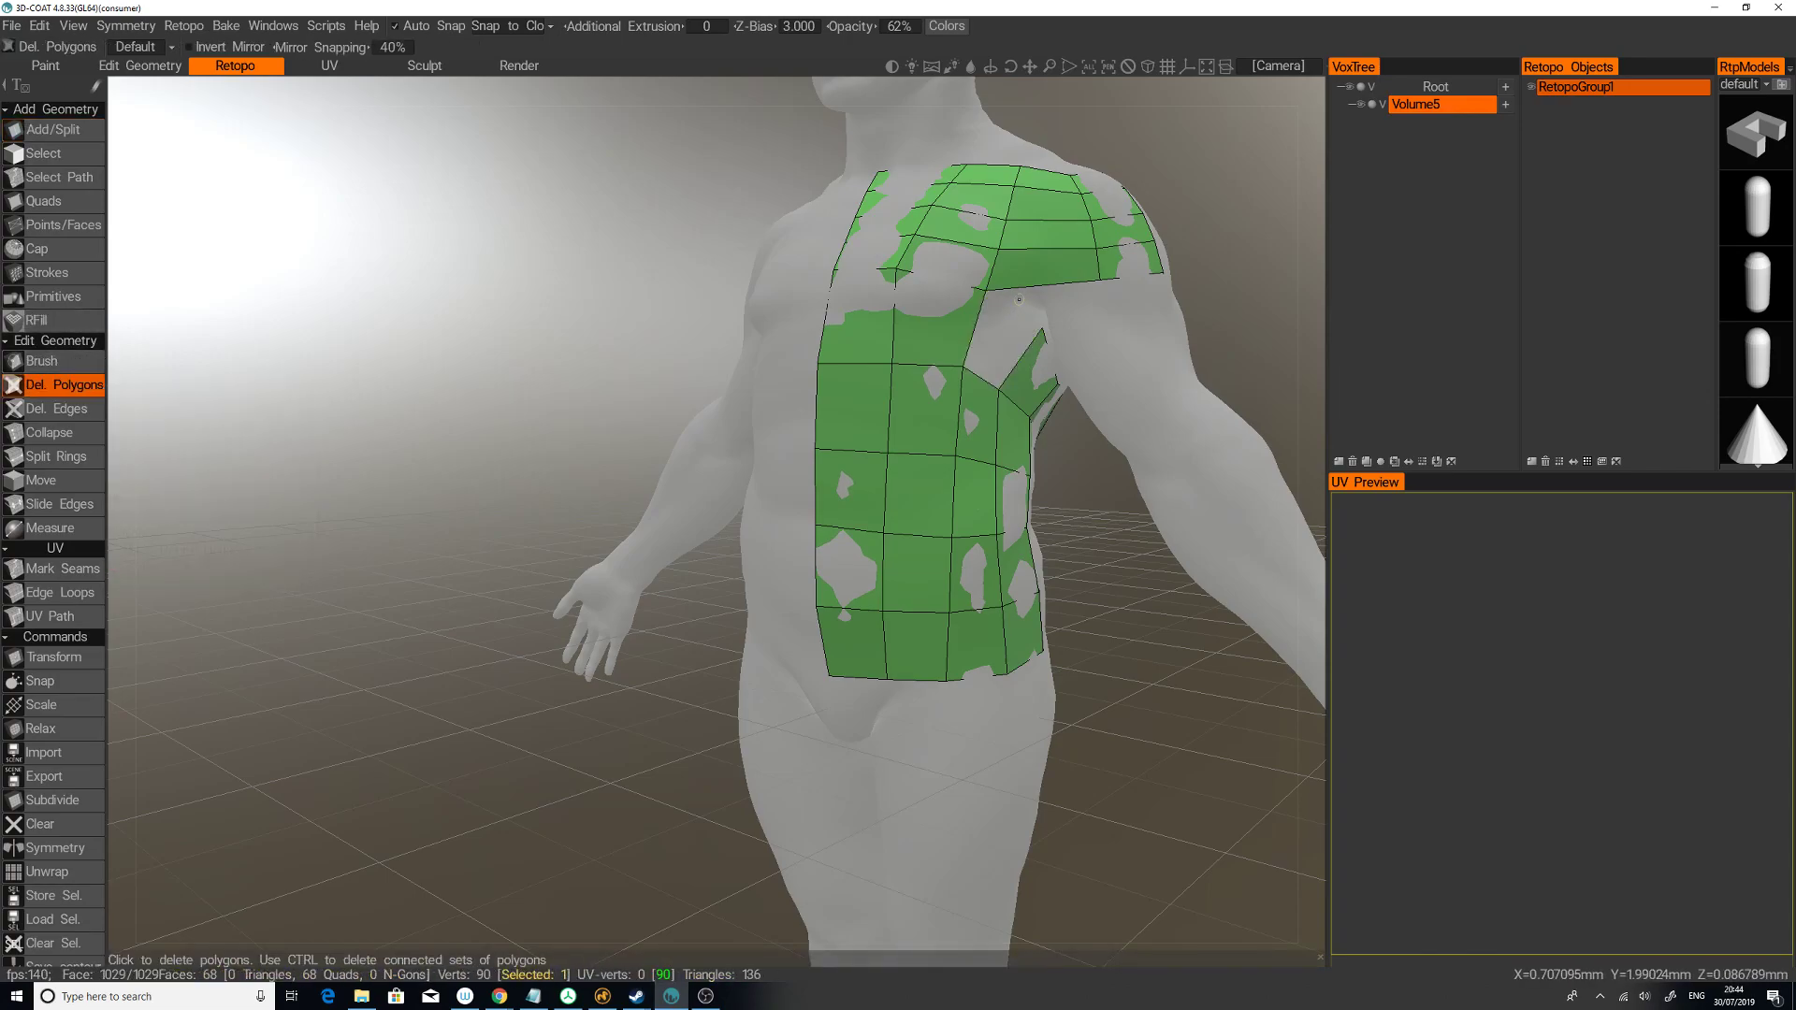
{"action": "left_click", "coordinate": [87, 457]}
{"action": "left_click", "coordinate": [960, 323]}
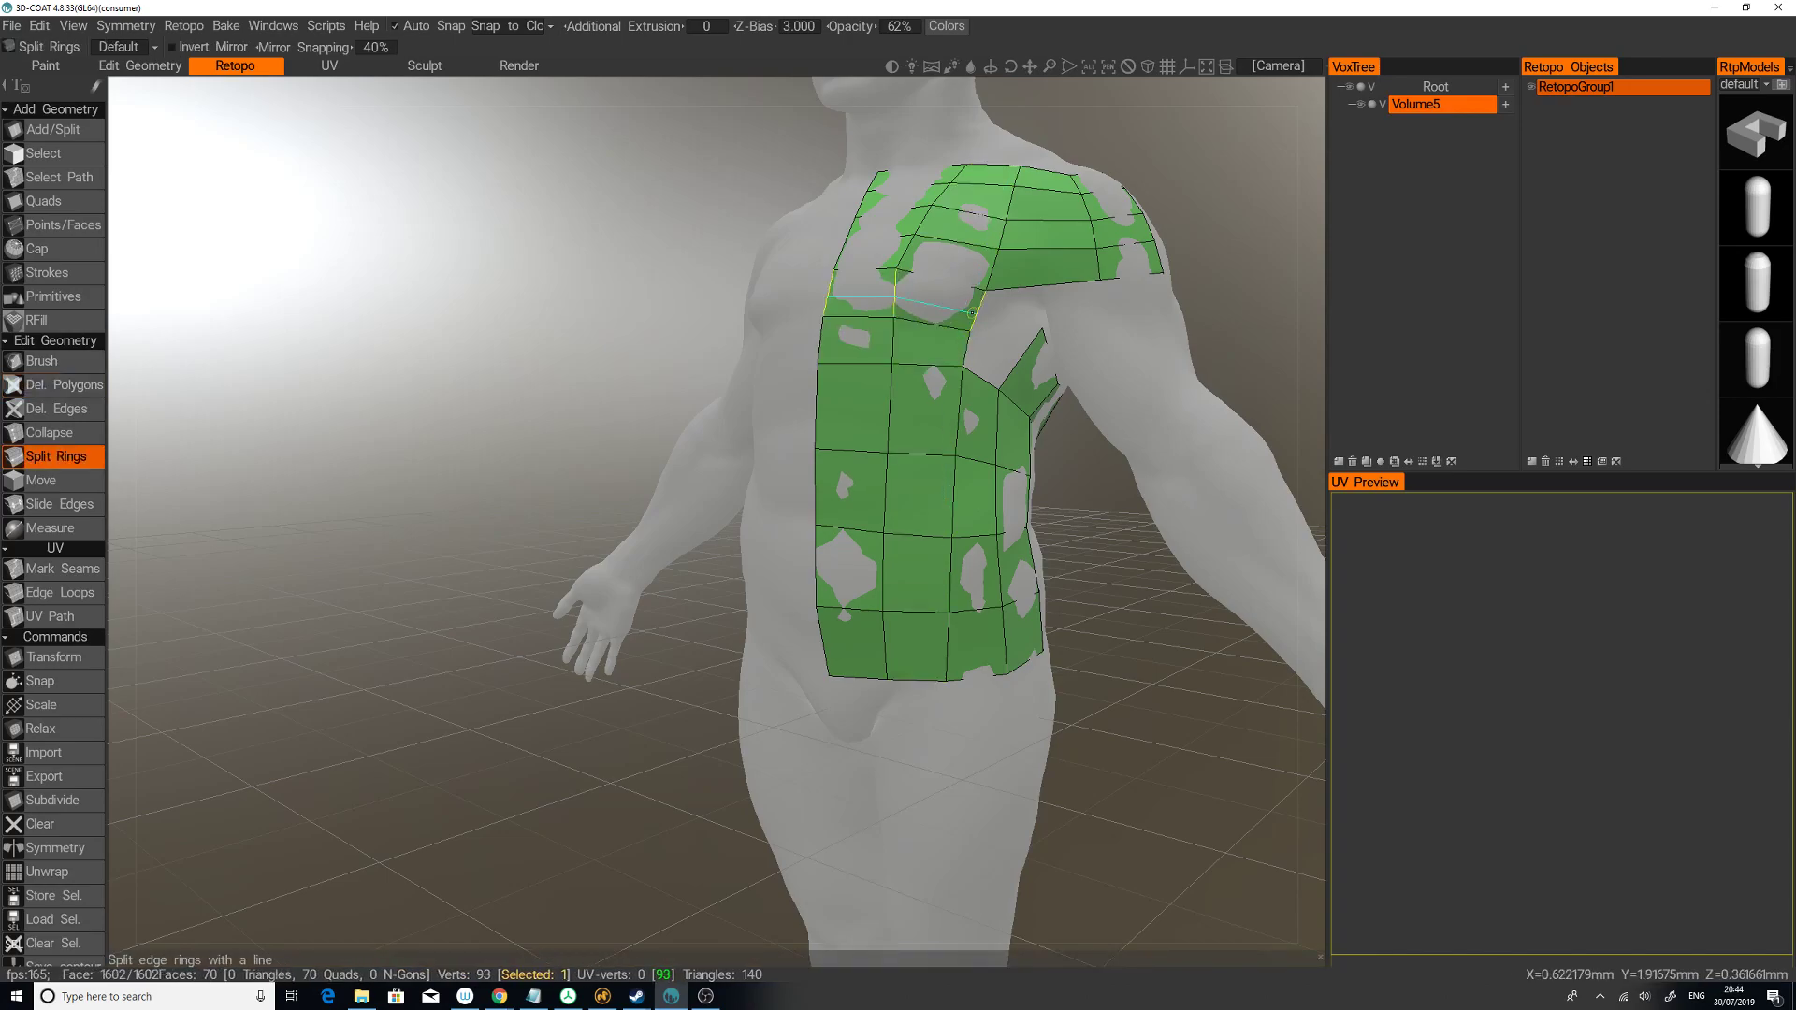
Step: Fill the lower part of the armpit gap with a quad from the new chest edge and pull its outer vertex slightly inward
{"action": "left_click", "coordinate": [82, 133]}
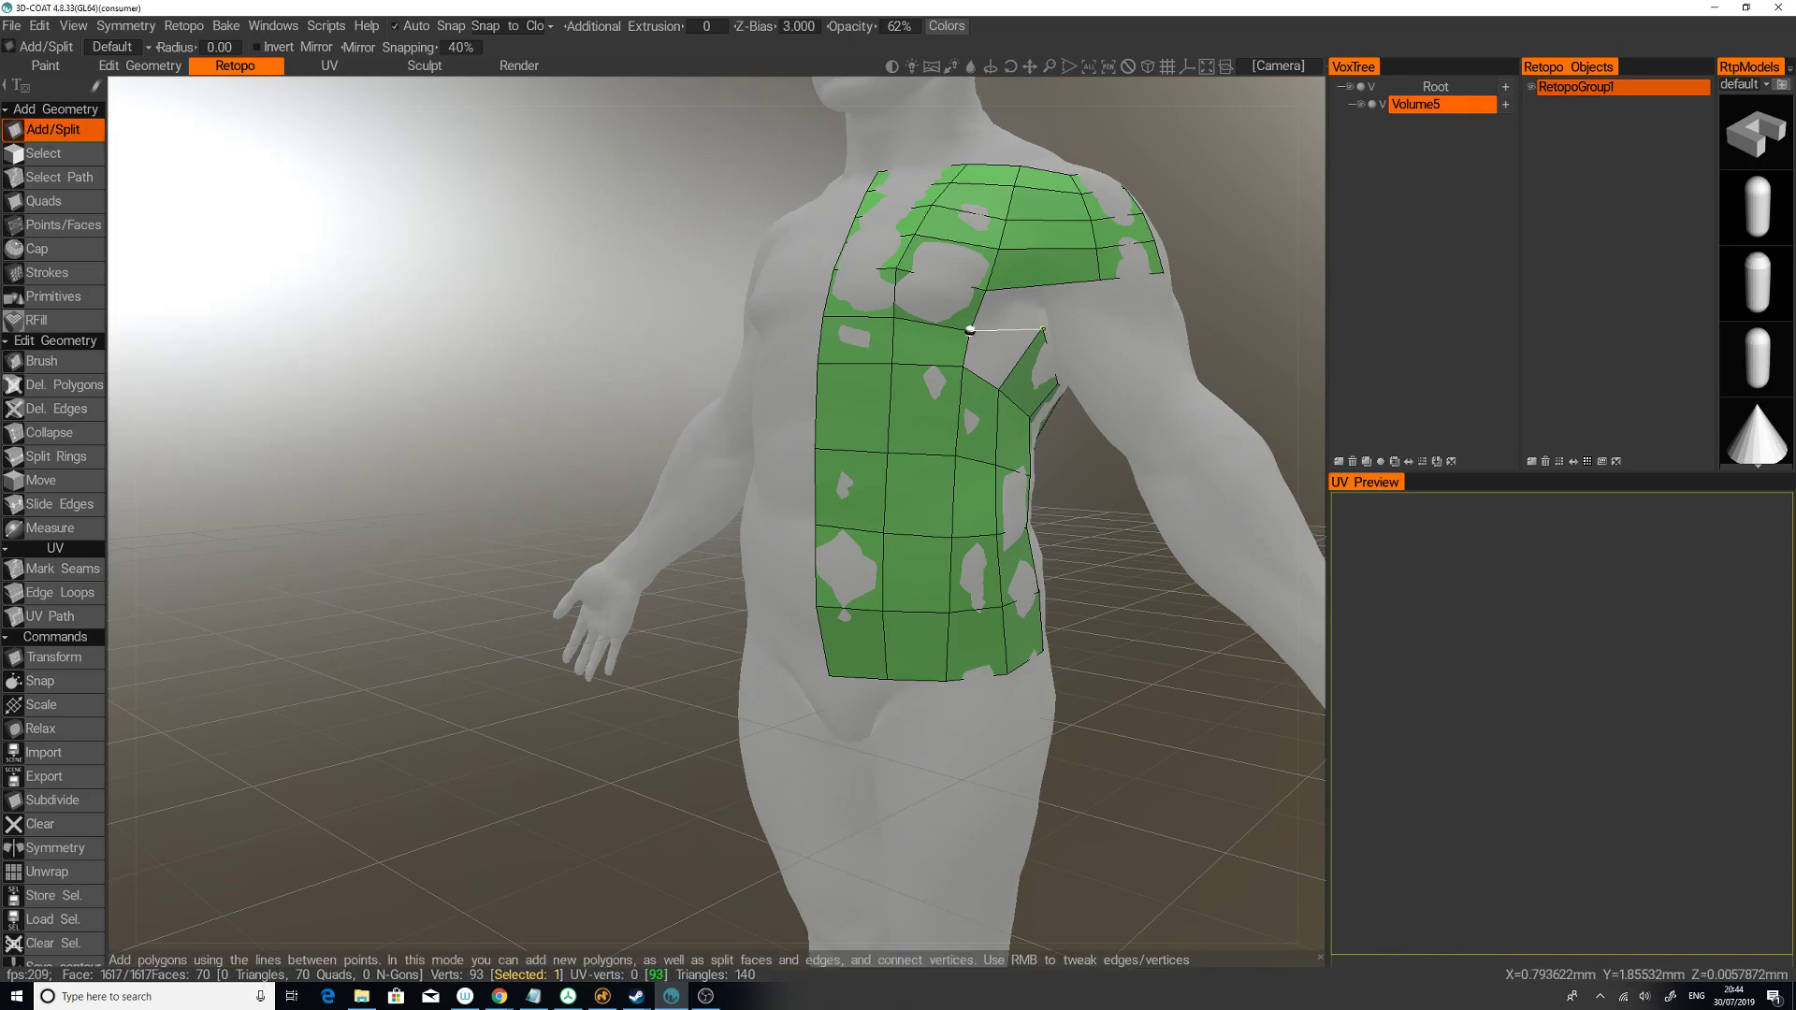
{"action": "left_click", "coordinate": [1042, 329]}
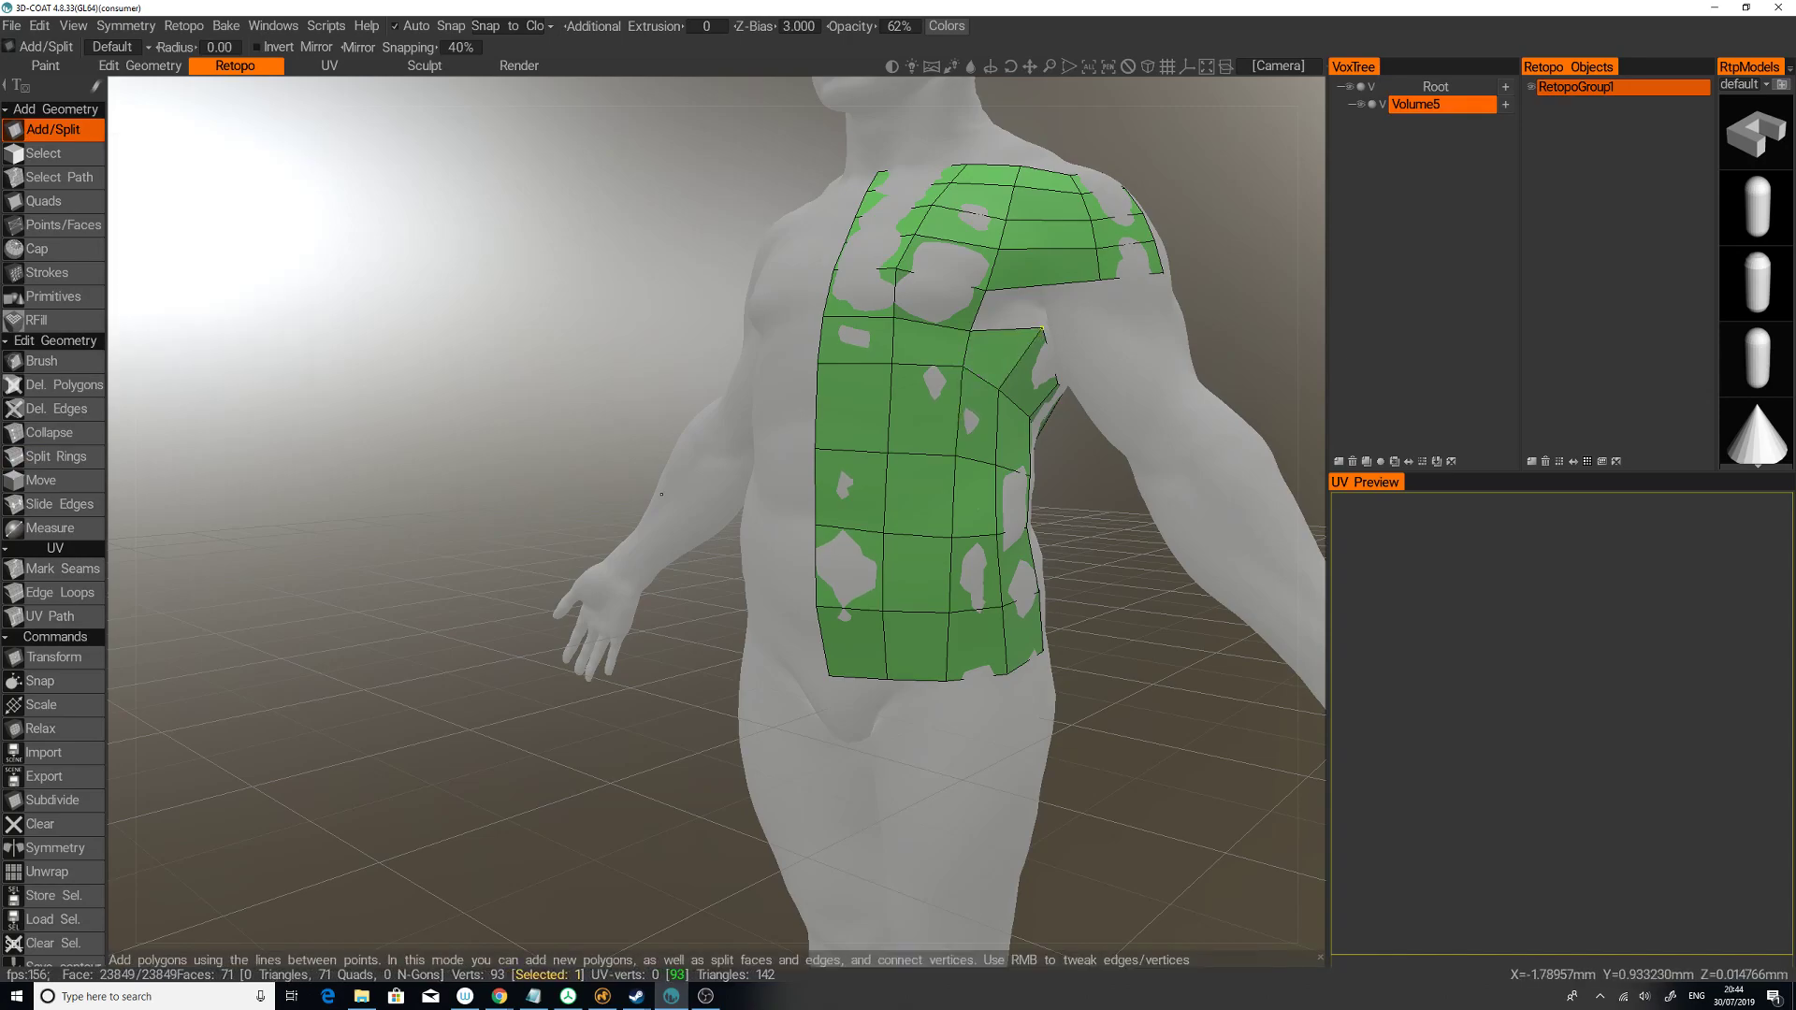
{"action": "right_click_drag", "start_coordinate": [1042, 329], "coordinate": [1028, 347]}
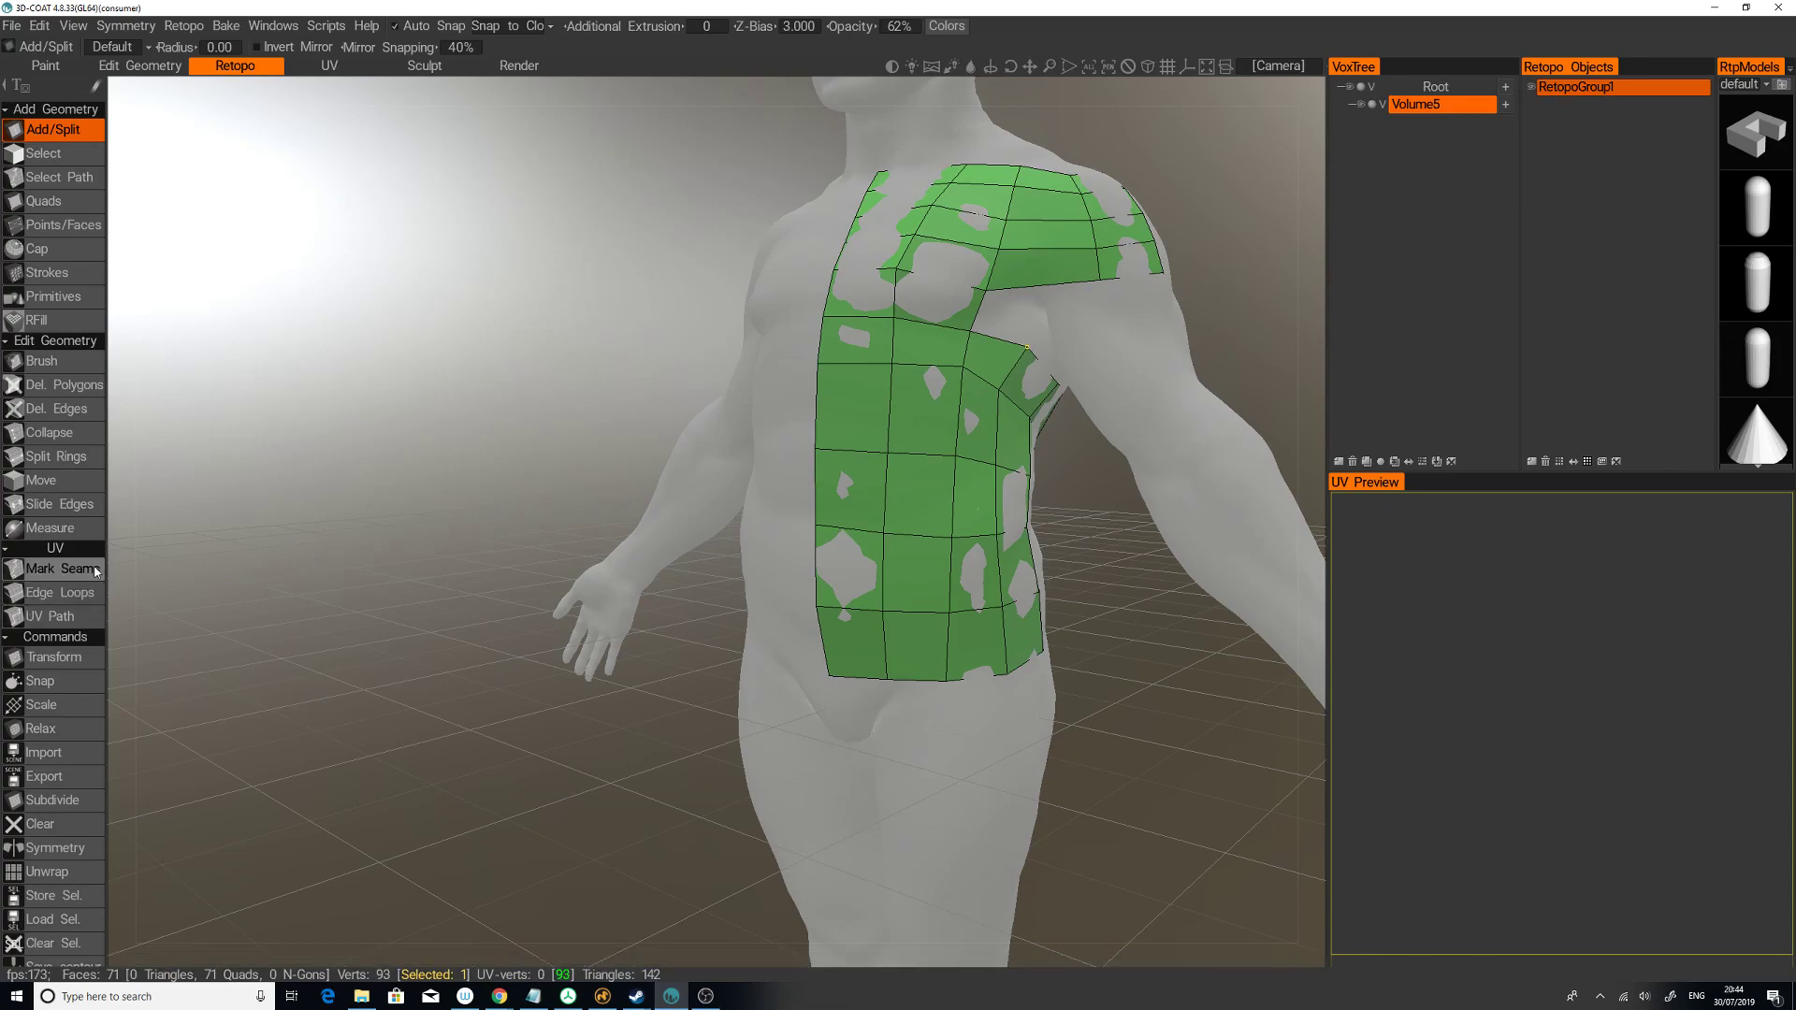
Step: Split the front shoulder quads with a vertical edge loop, then return to the Add/Split tool
{"action": "left_click", "coordinate": [83, 459]}
{"action": "left_click", "coordinate": [1046, 245]}
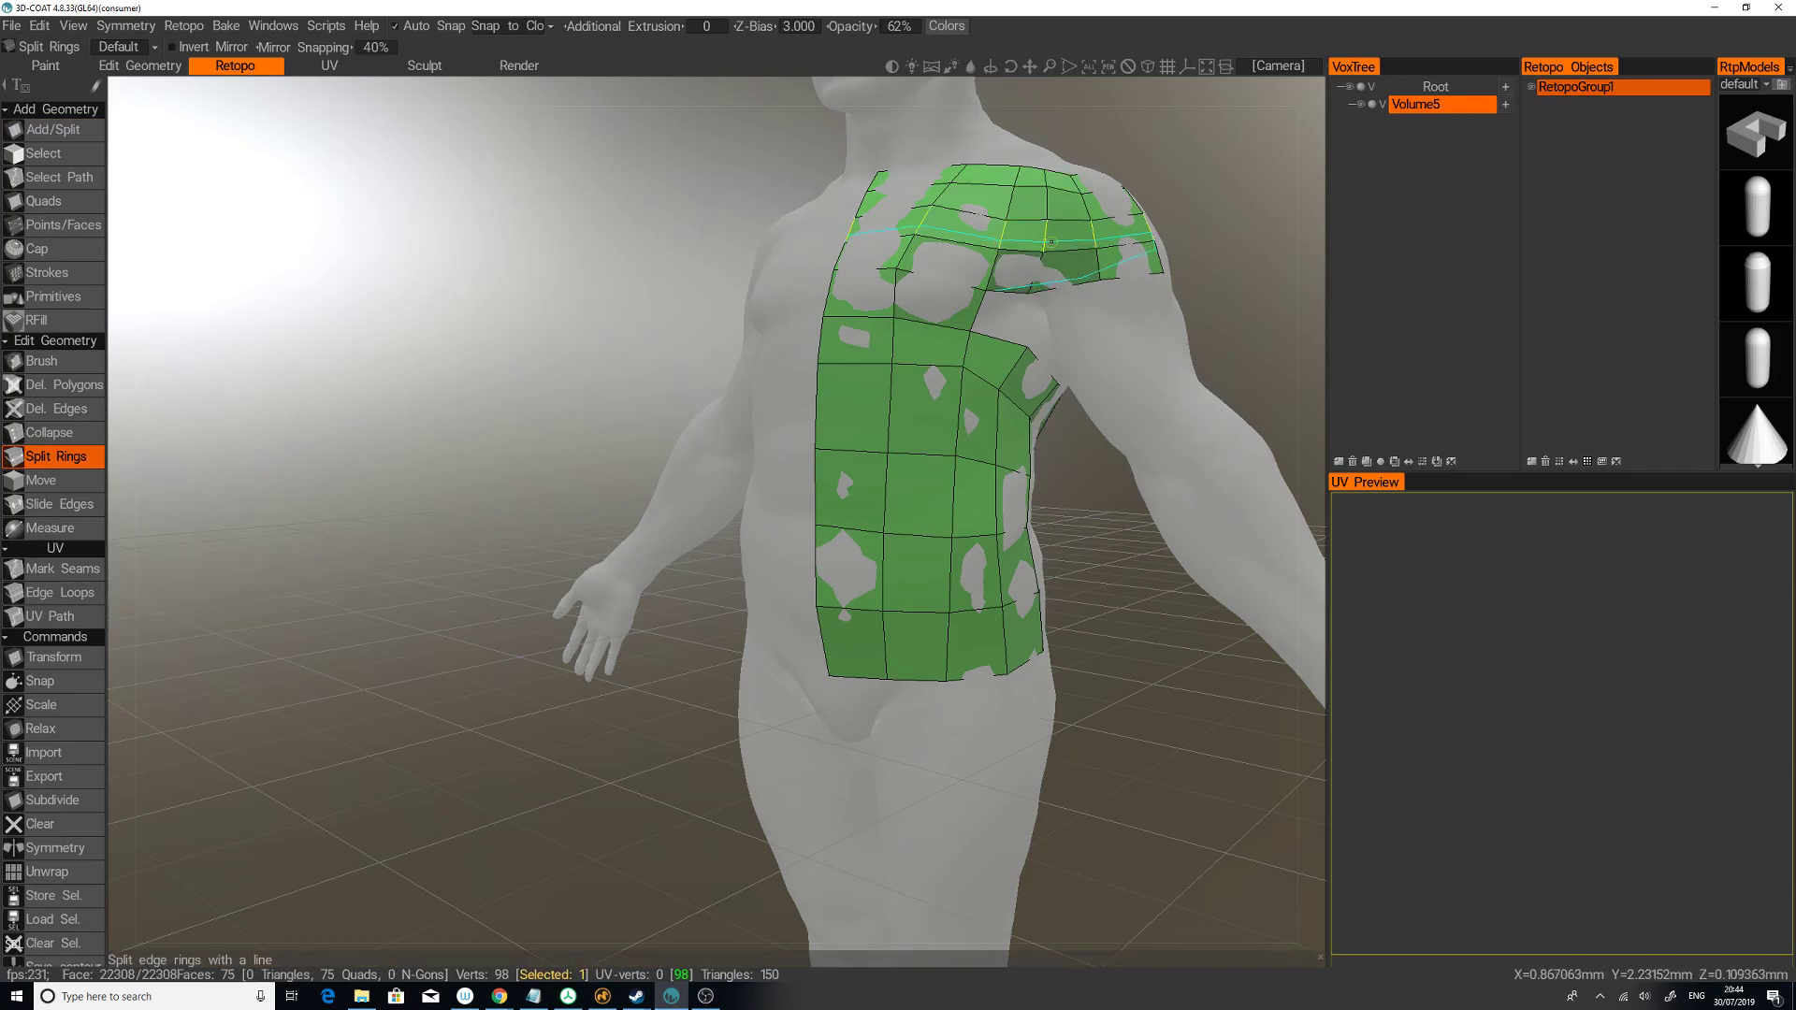
{"action": "left_click", "coordinate": [52, 129]}
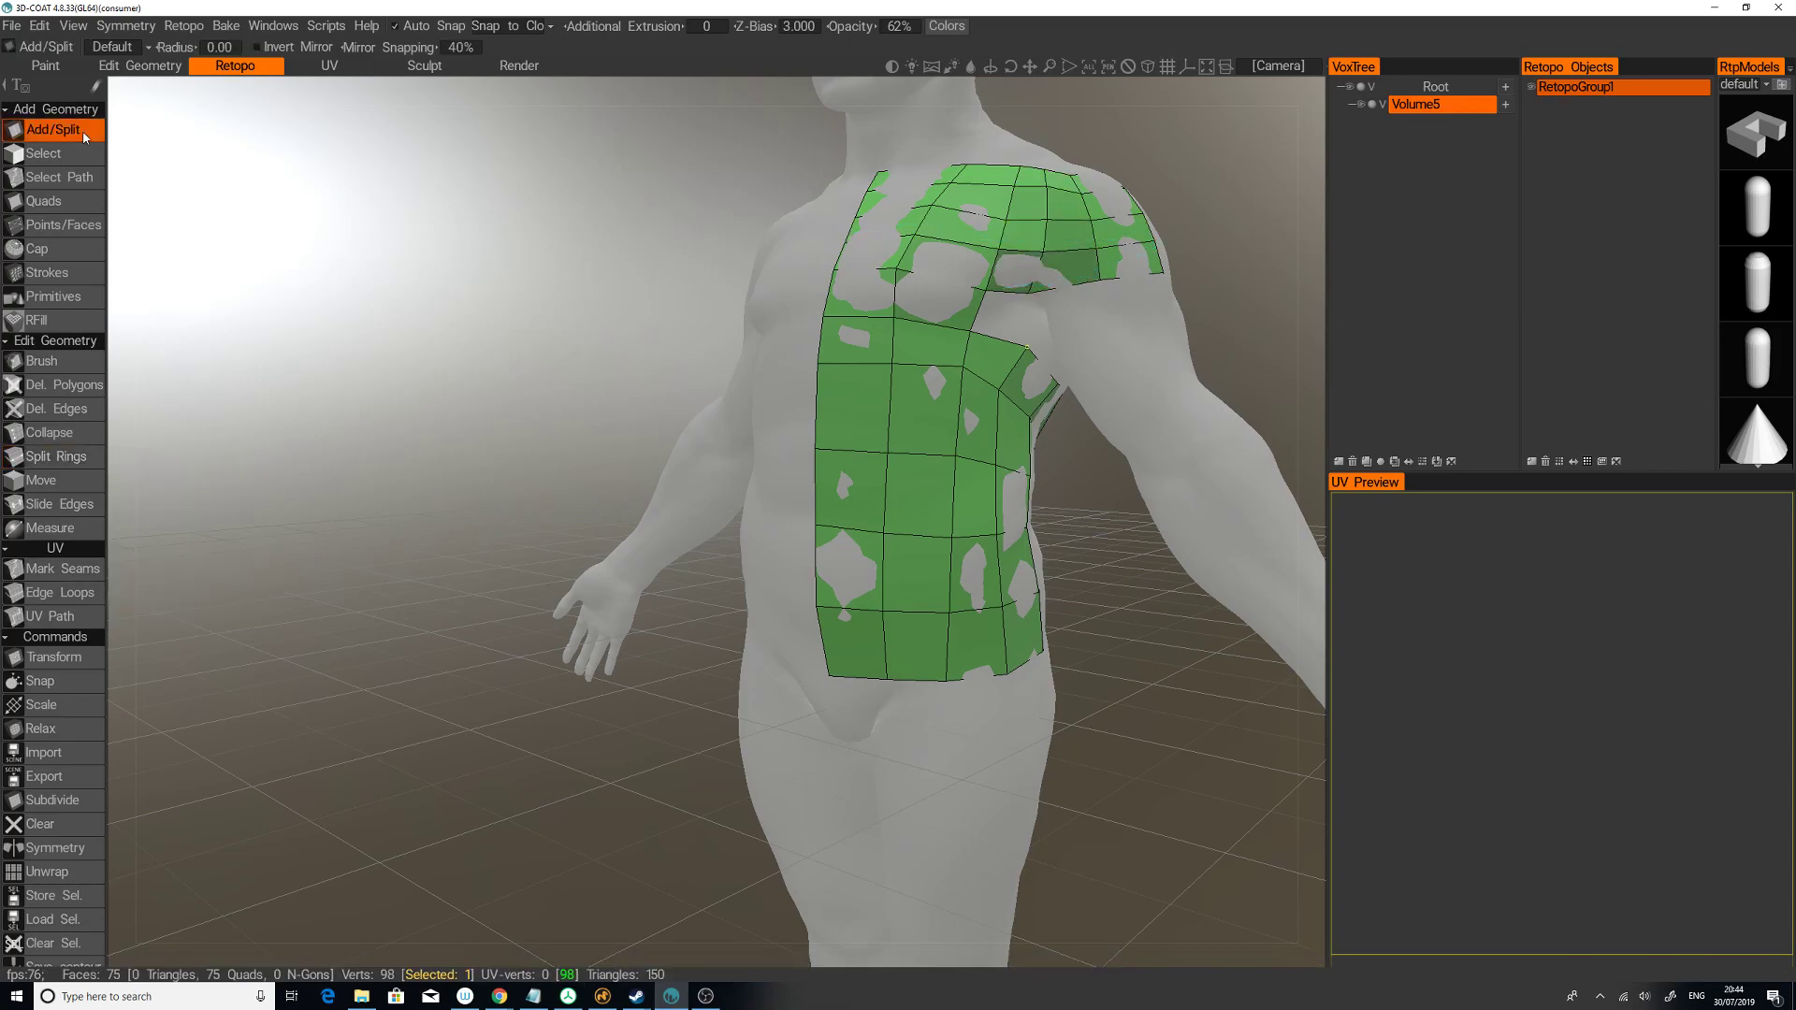
Step: Close the gap at the front of the armpit with a quad and extend another quad from it onto the upper arm
{"action": "left_click", "coordinate": [1028, 346]}
{"action": "left_click", "coordinate": [1029, 292]}
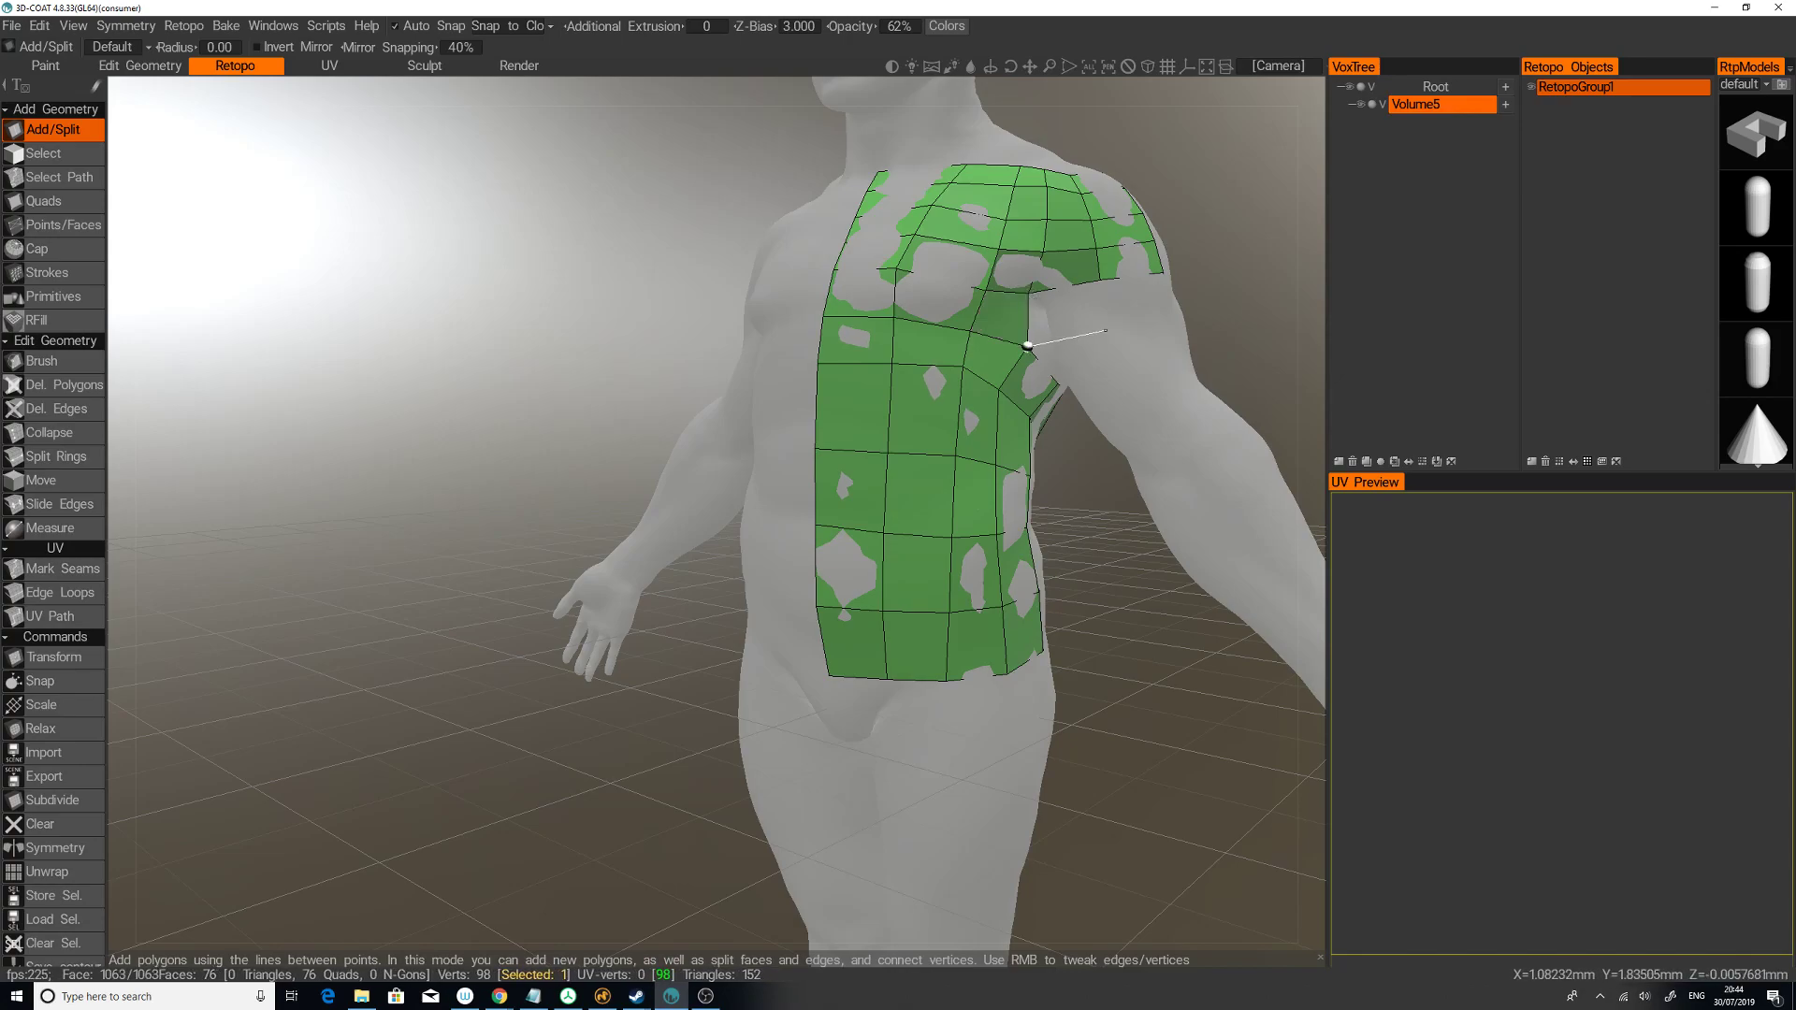
{"action": "left_click", "coordinate": [1105, 332]}
{"action": "scroll", "coordinate": [1218, 300], "scroll_direction": "down", "scroll_amount": 1}
{"action": "left_click_drag", "start_coordinate": [1221, 303], "coordinate": [833, 446]}
Step: Continue the row of quads around the outer side of the upper arm, just below the shoulder
{"action": "left_click", "coordinate": [833, 446]}
{"action": "left_click", "coordinate": [893, 430]}
{"action": "left_click", "coordinate": [890, 396]}
{"action": "left_click_drag", "start_coordinate": [1050, 394], "coordinate": [925, 389]}
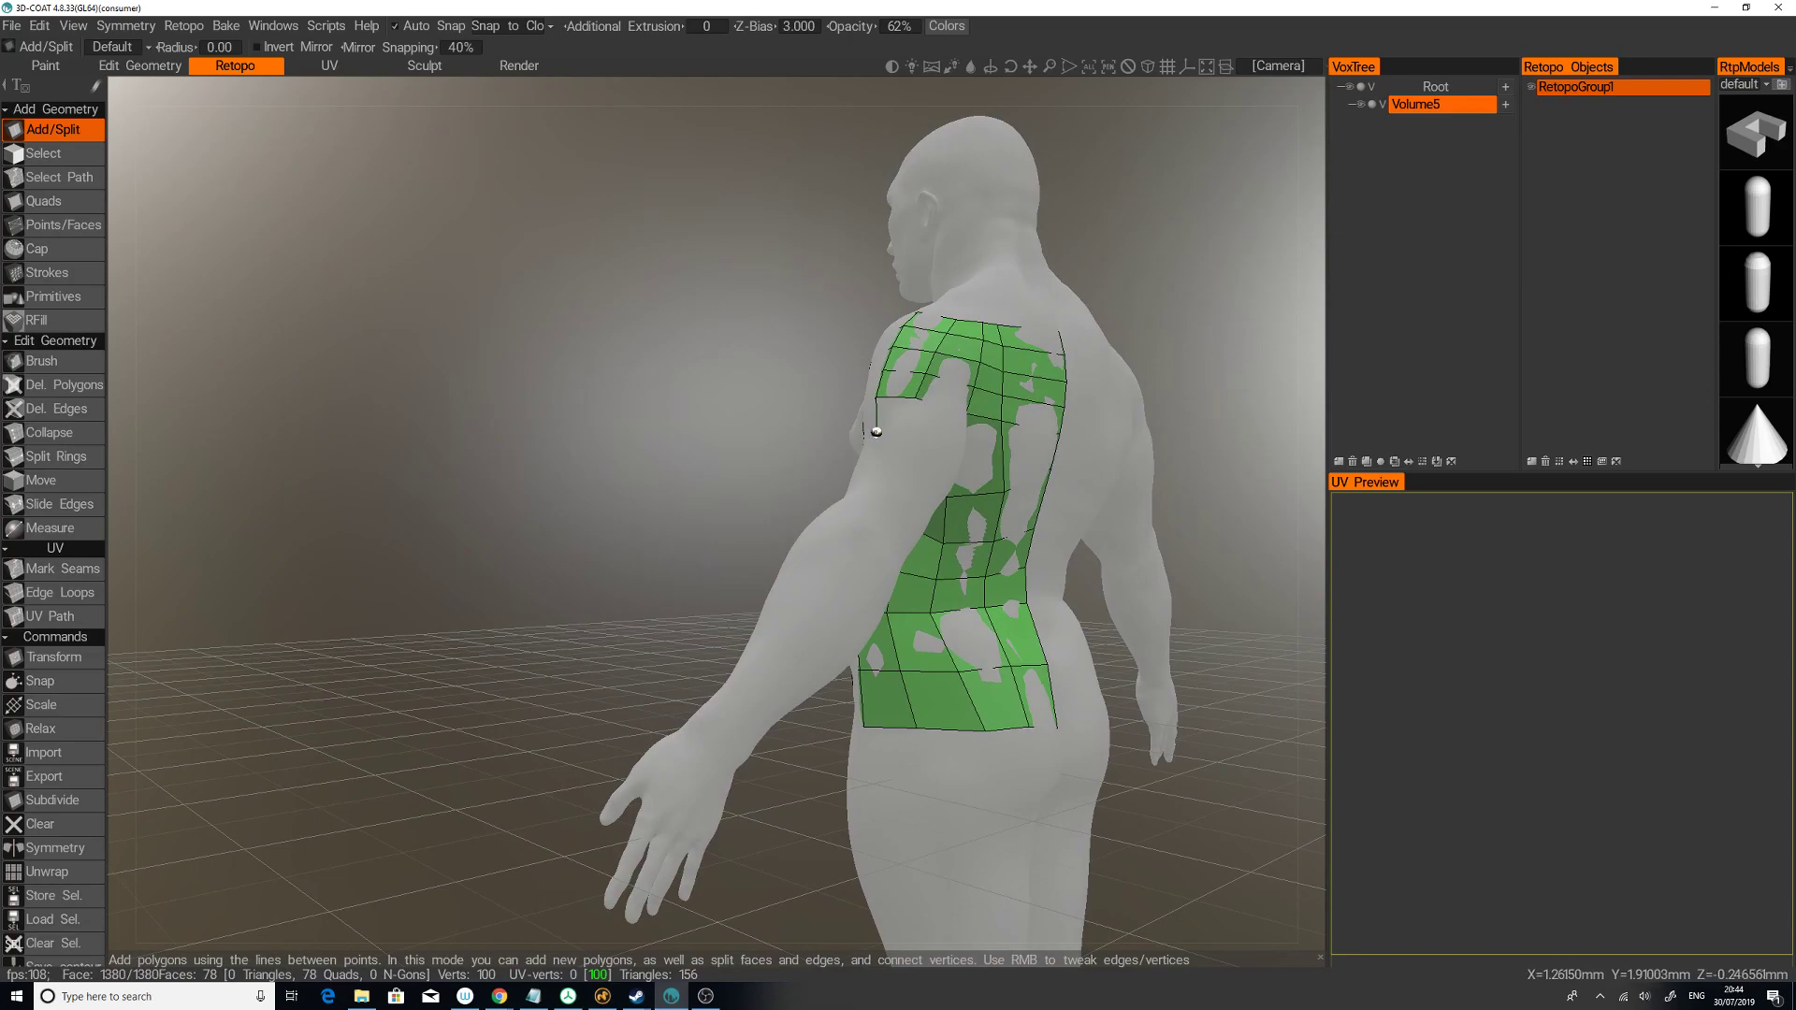
{"action": "left_click", "coordinate": [876, 432]}
{"action": "left_click", "coordinate": [909, 438]}
{"action": "left_click", "coordinate": [876, 431]}
Step: Split the quads on the back of the shoulder with an edge loop using Split Rings
{"action": "left_click_drag", "start_coordinate": [1216, 327], "coordinate": [930, 448]}
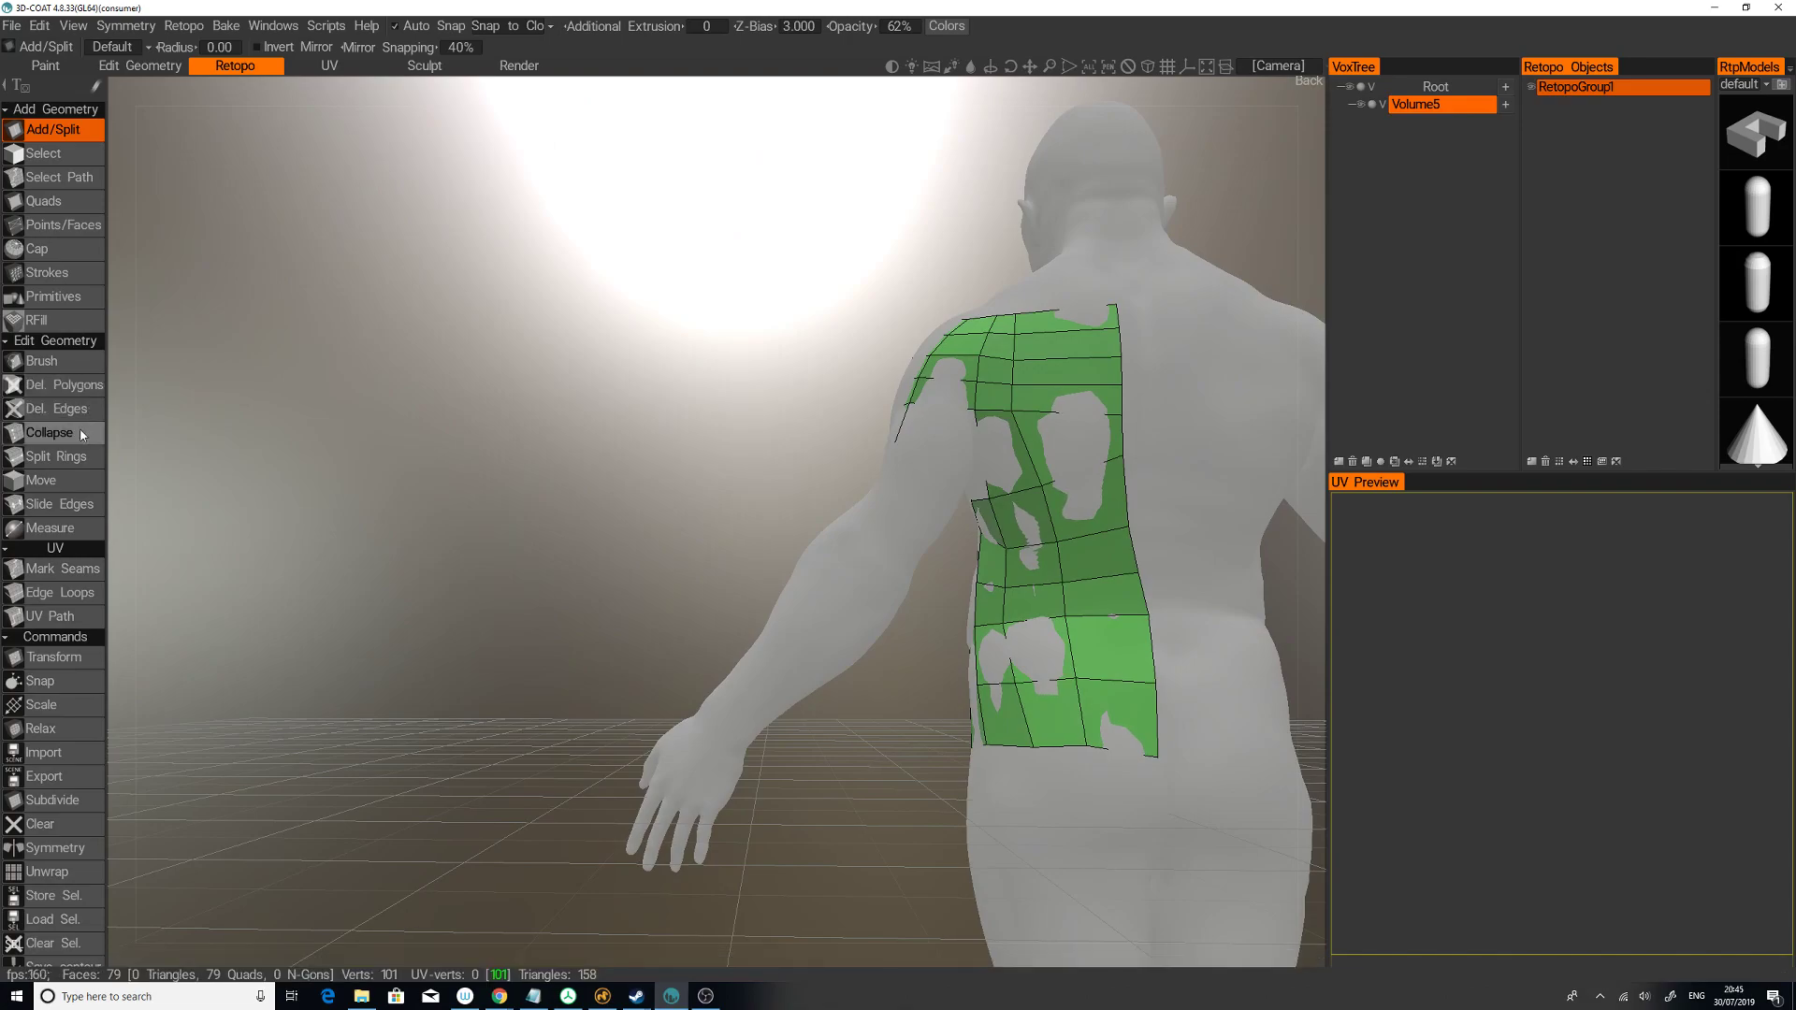
{"action": "left_click", "coordinate": [84, 457]}
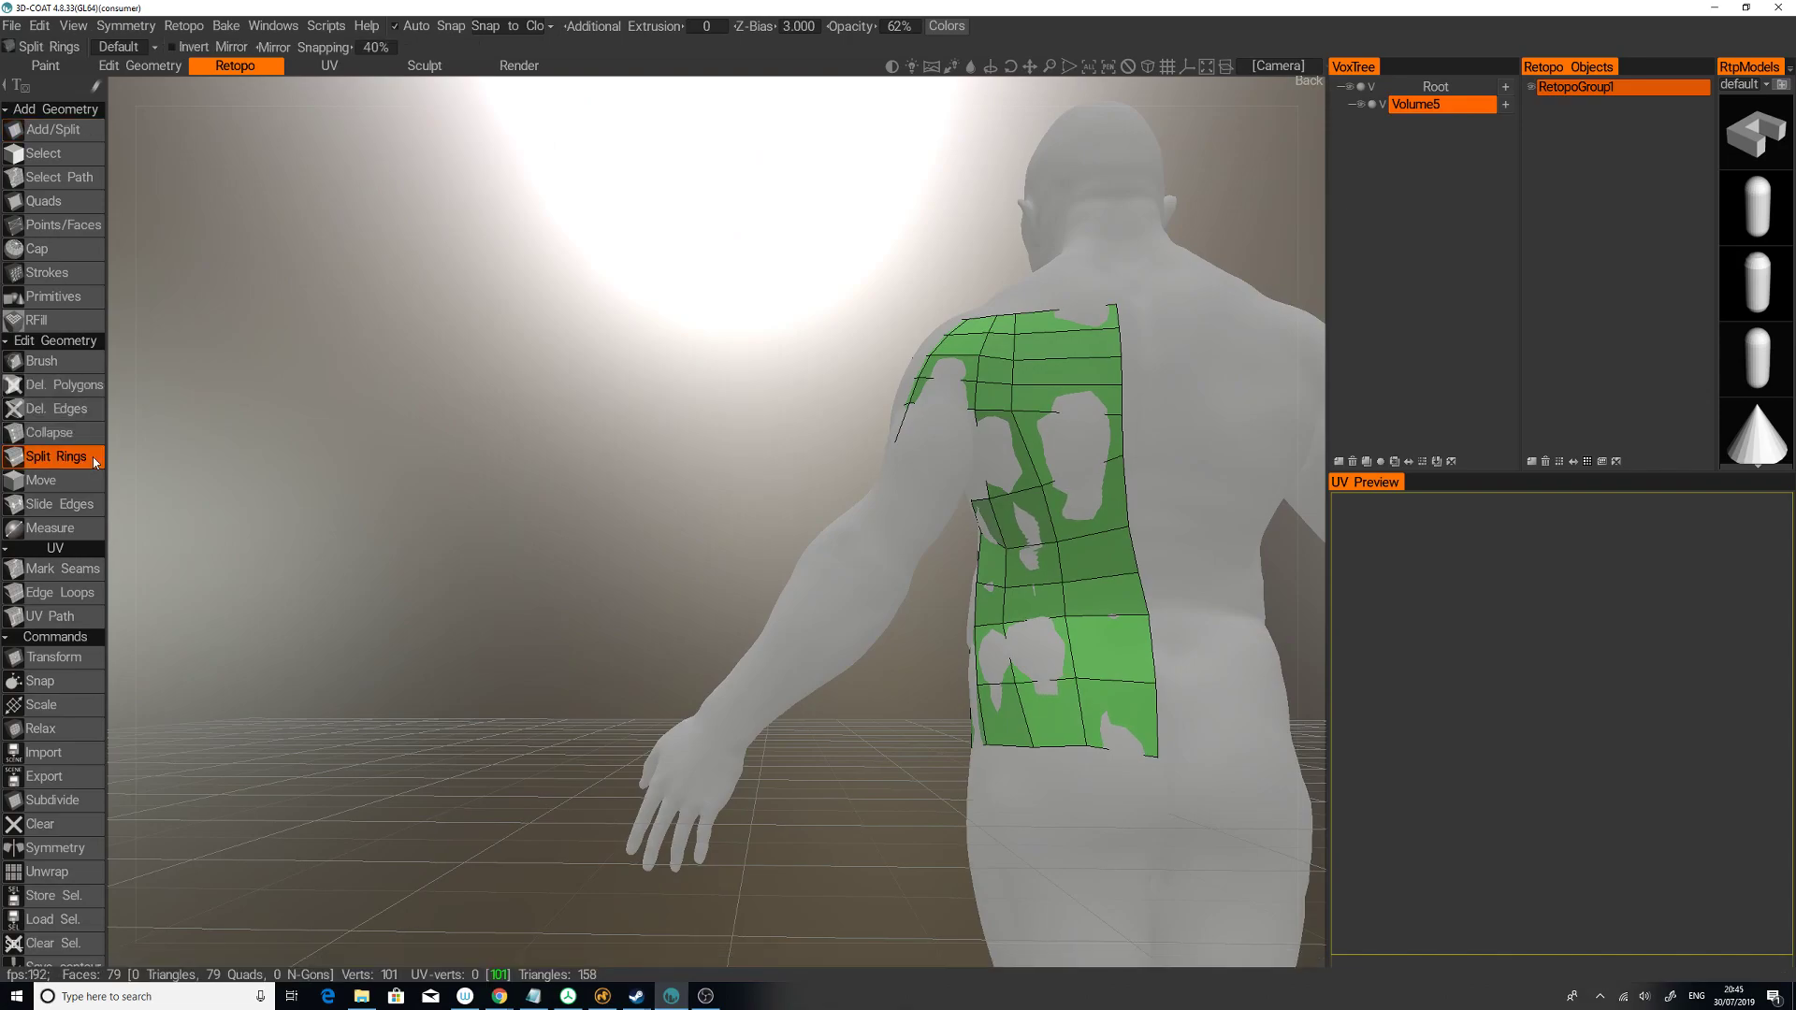
{"action": "left_click", "coordinate": [952, 366]}
{"action": "left_click_drag", "start_coordinate": [711, 243], "coordinate": [793, 274]}
Step: Add two quads with Add/Split on the back of the upper arm, leading from the outer shoulder row towards the armpit
{"action": "left_click", "coordinate": [75, 130]}
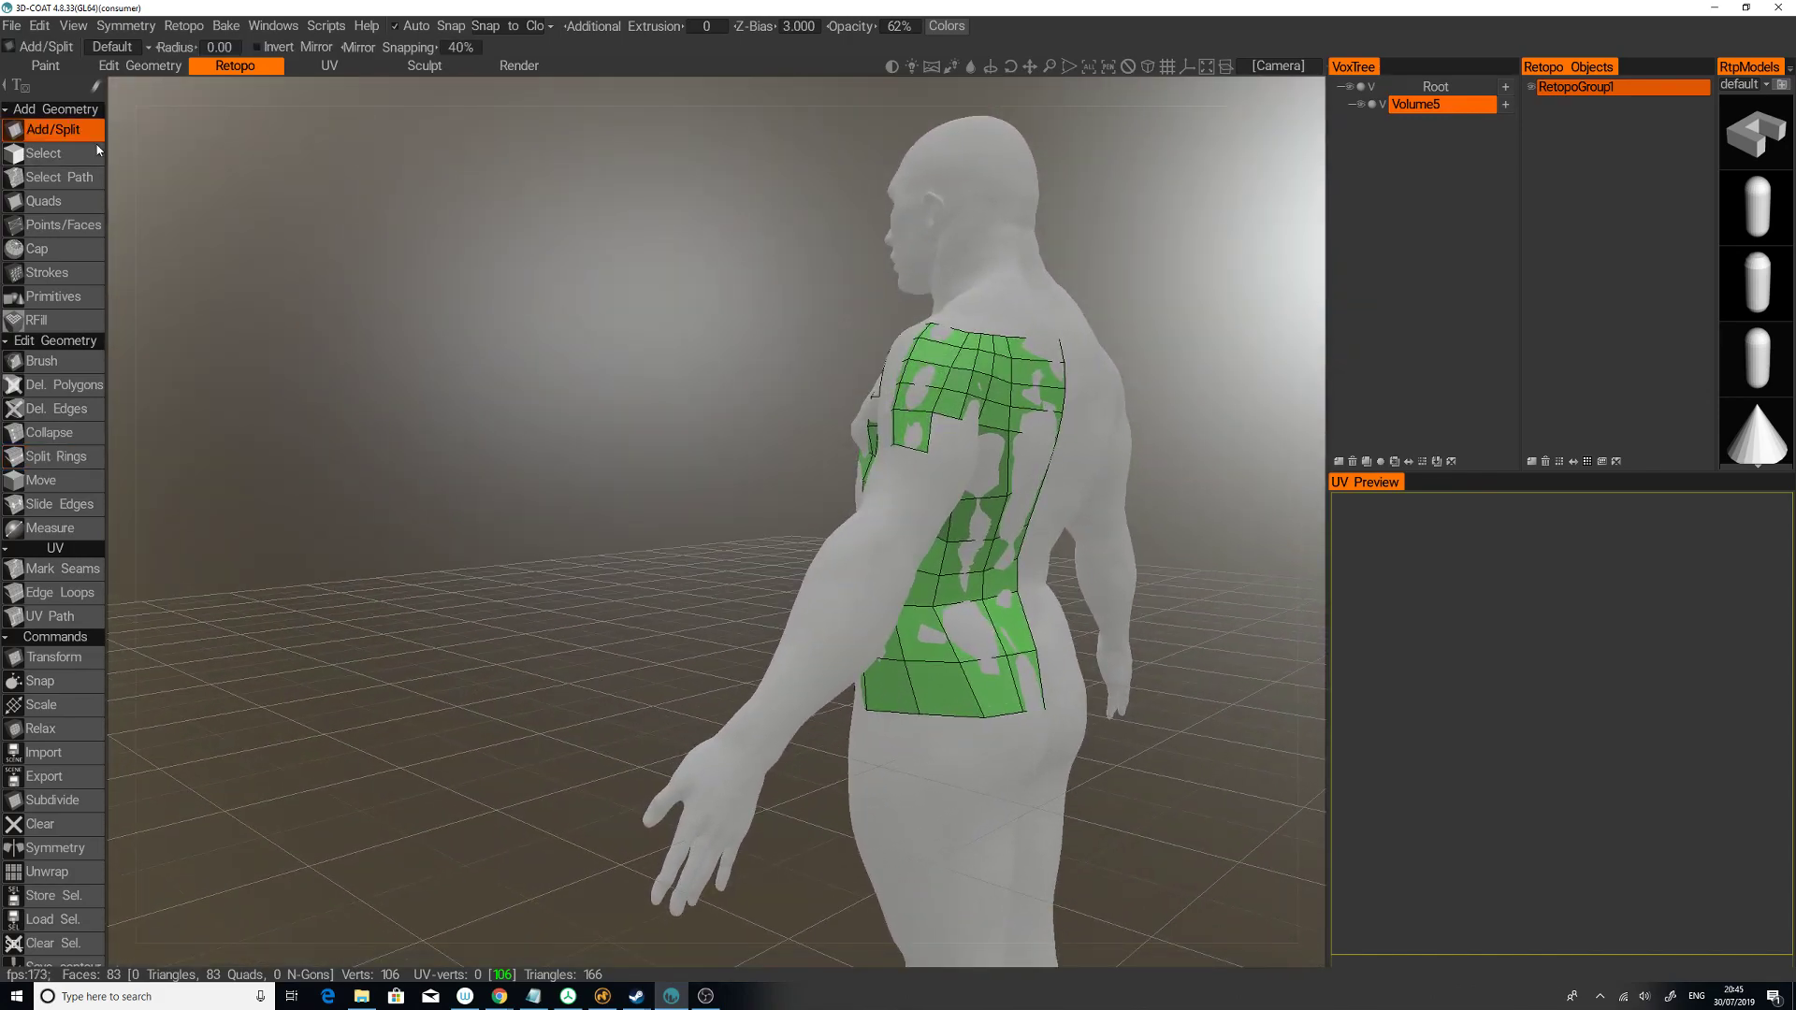
{"action": "left_click_drag", "start_coordinate": [1216, 262], "coordinate": [1147, 261]}
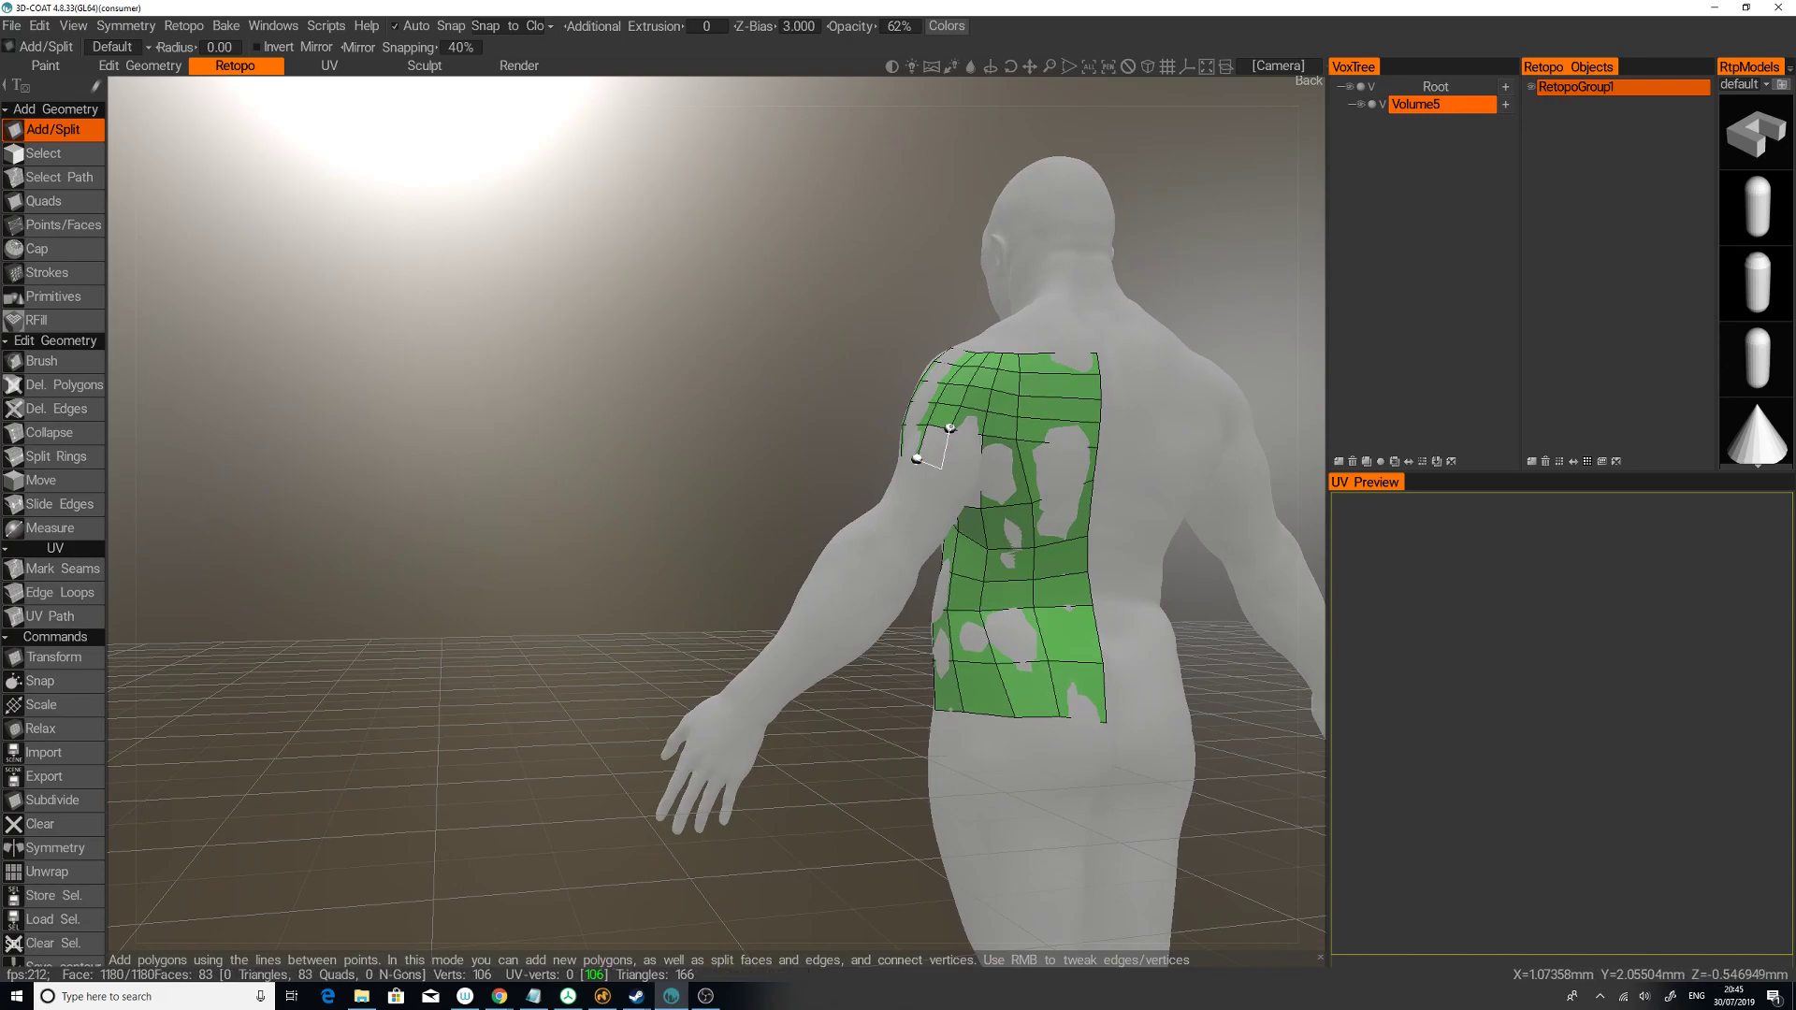
{"action": "left_click", "coordinate": [916, 458]}
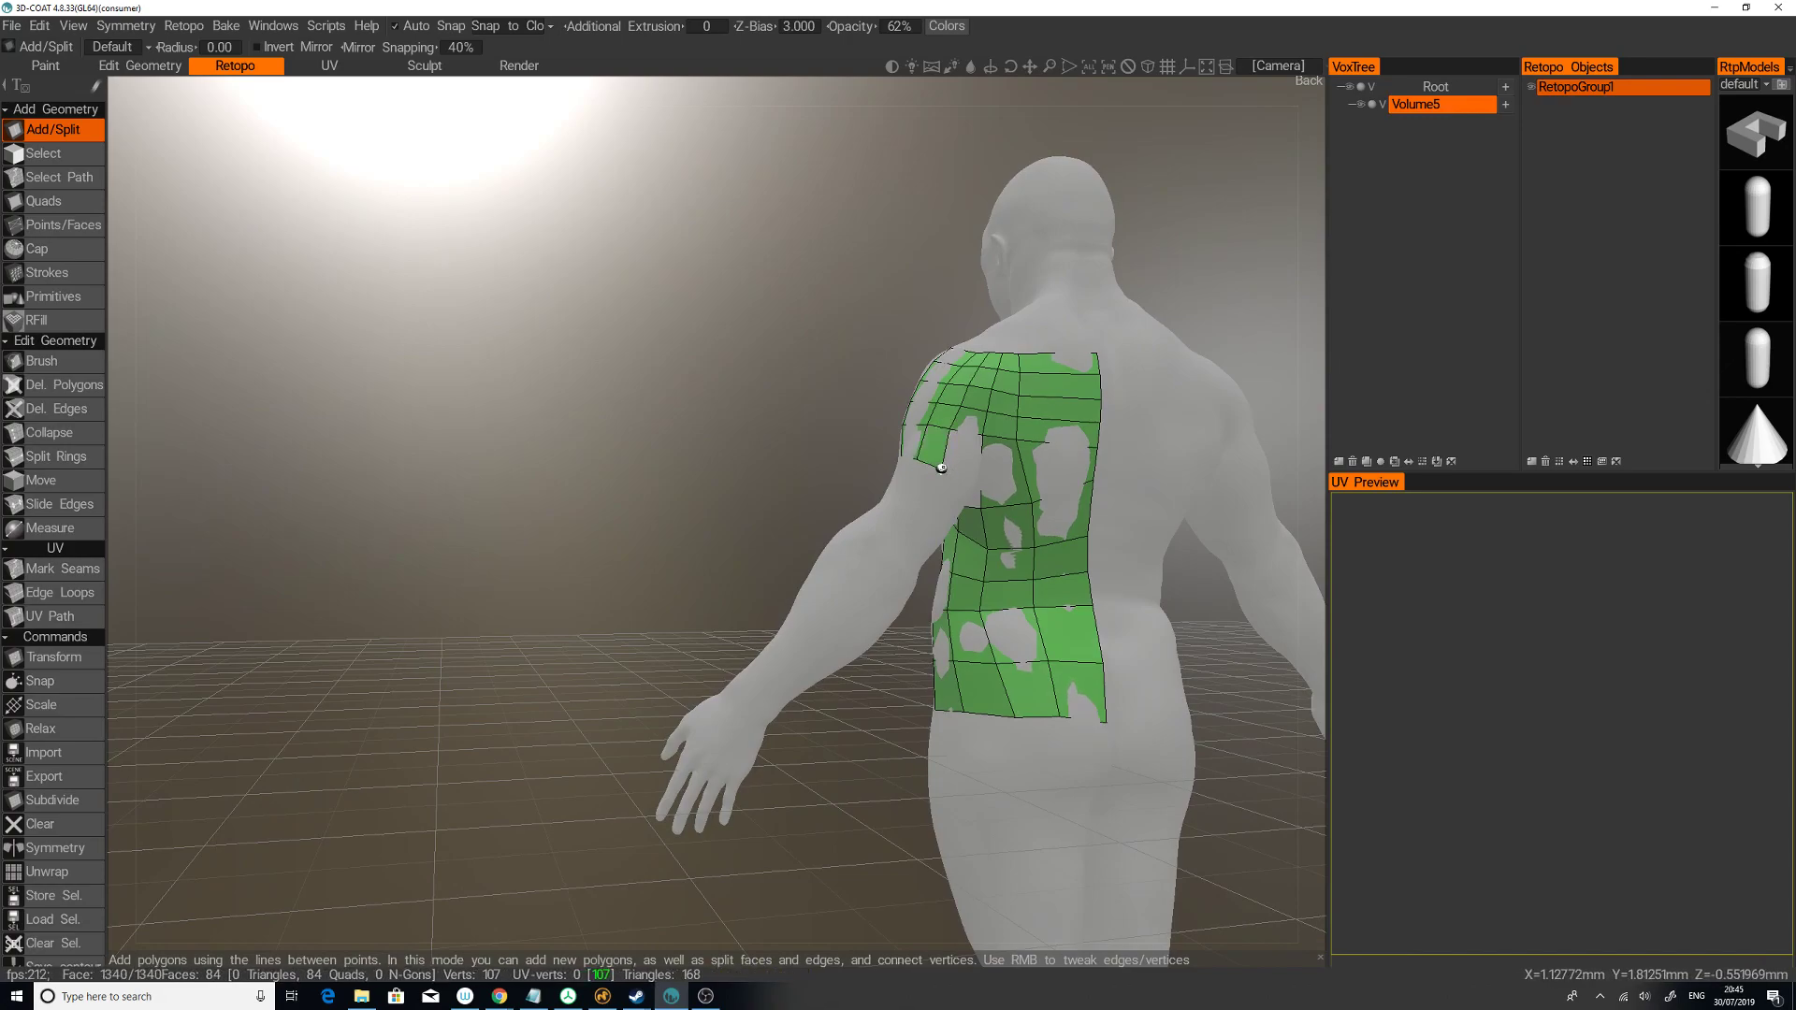
{"action": "left_click_drag", "start_coordinate": [1250, 275], "coordinate": [1198, 273]}
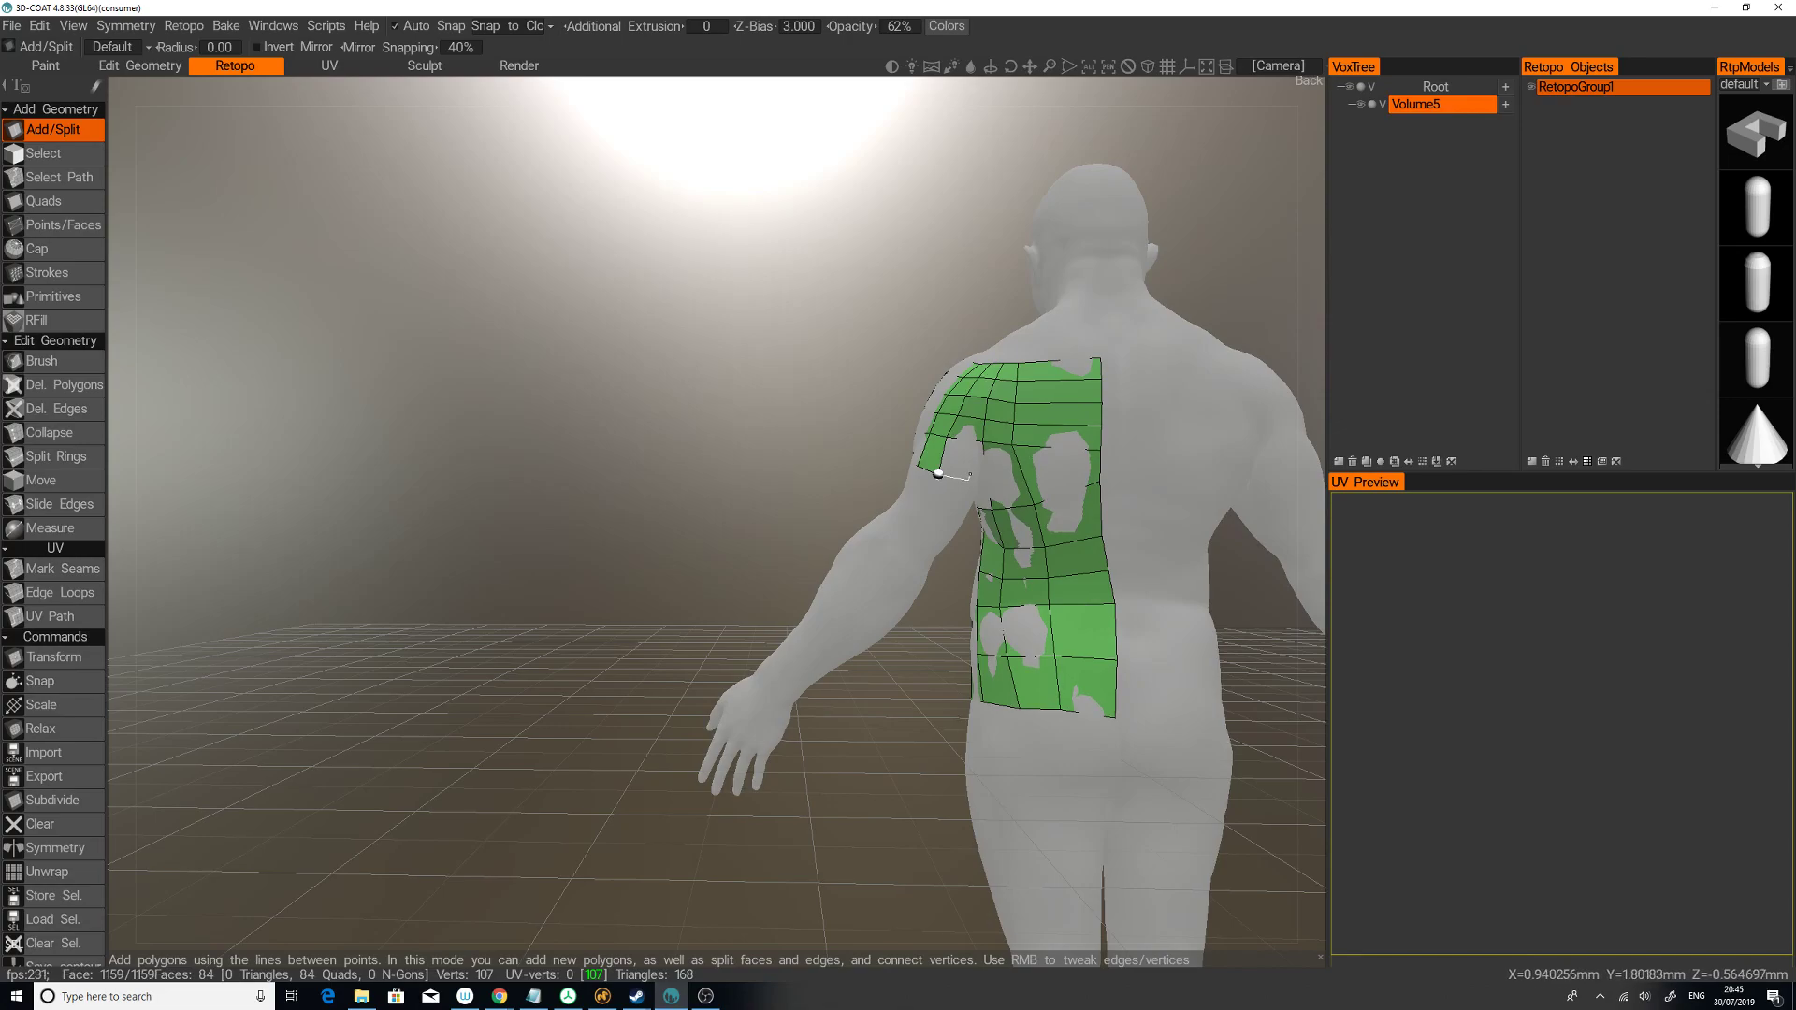
{"action": "left_click", "coordinate": [968, 480]}
{"action": "left_click_drag", "start_coordinate": [610, 506], "coordinate": [1058, 470]}
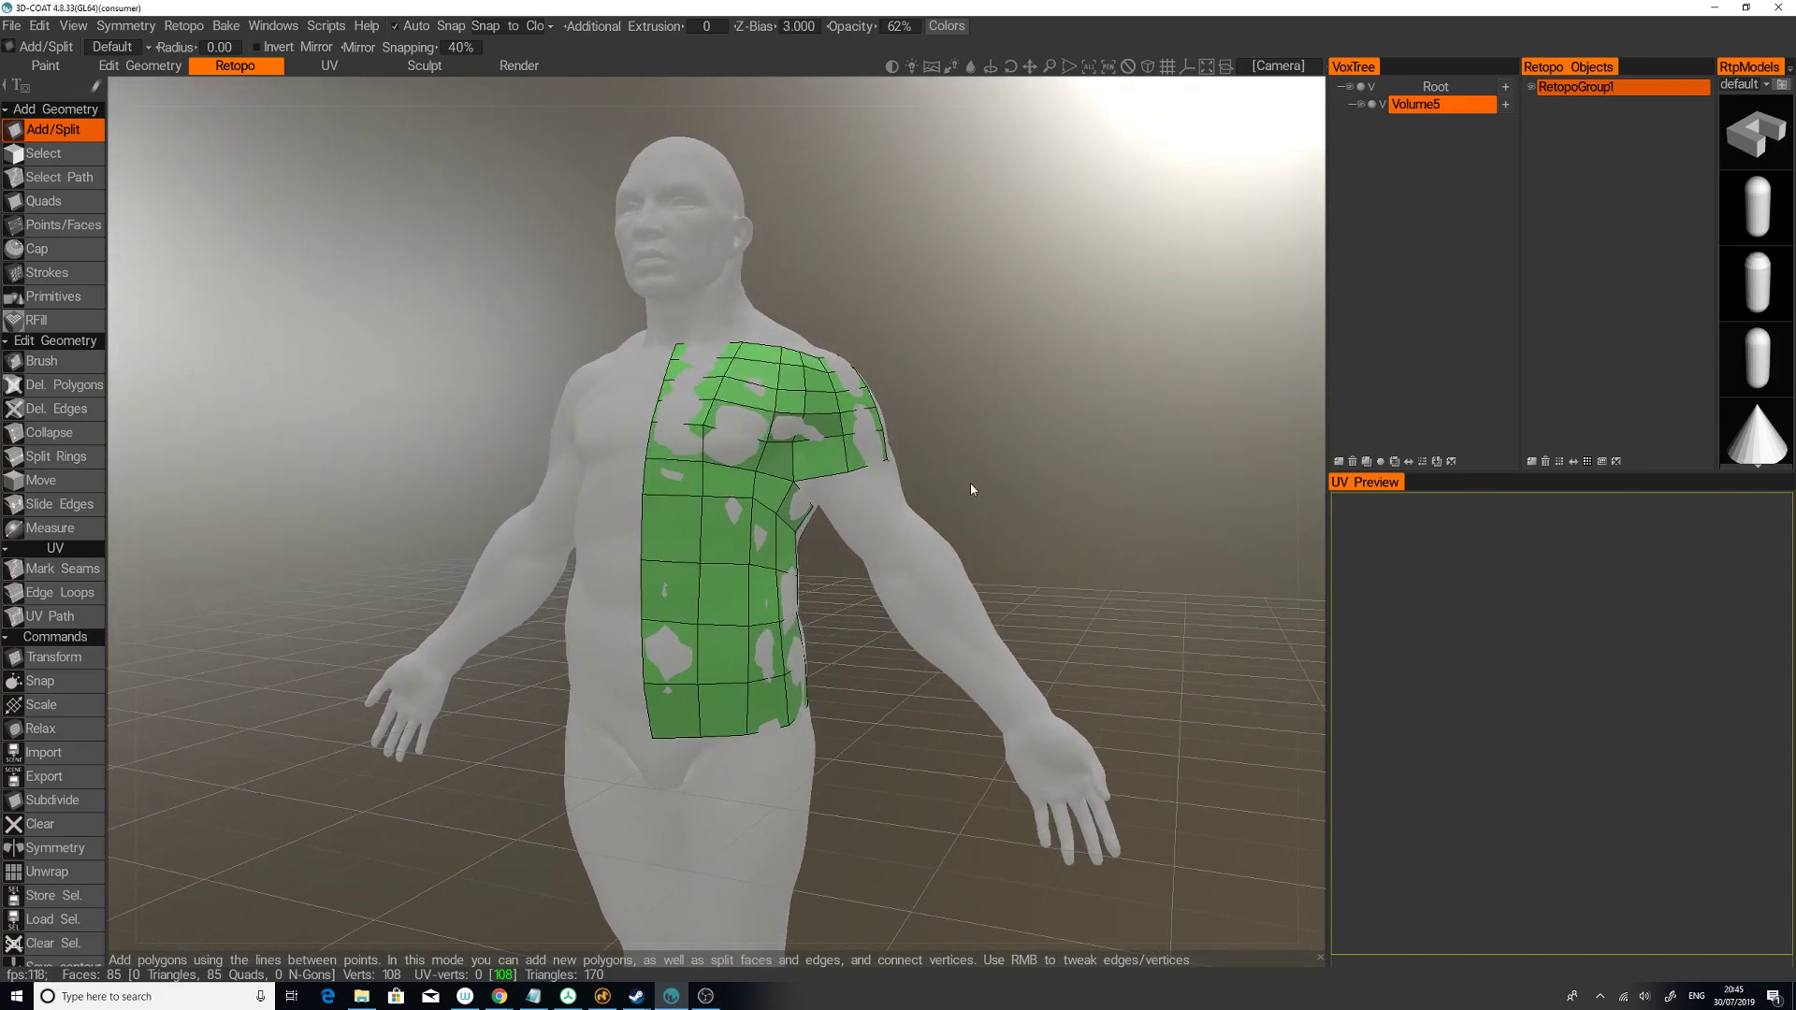
{"action": "left_click_drag", "start_coordinate": [1067, 432], "coordinate": [881, 458]}
{"action": "left_click", "coordinate": [881, 457]}
{"action": "left_click", "coordinate": [845, 739]}
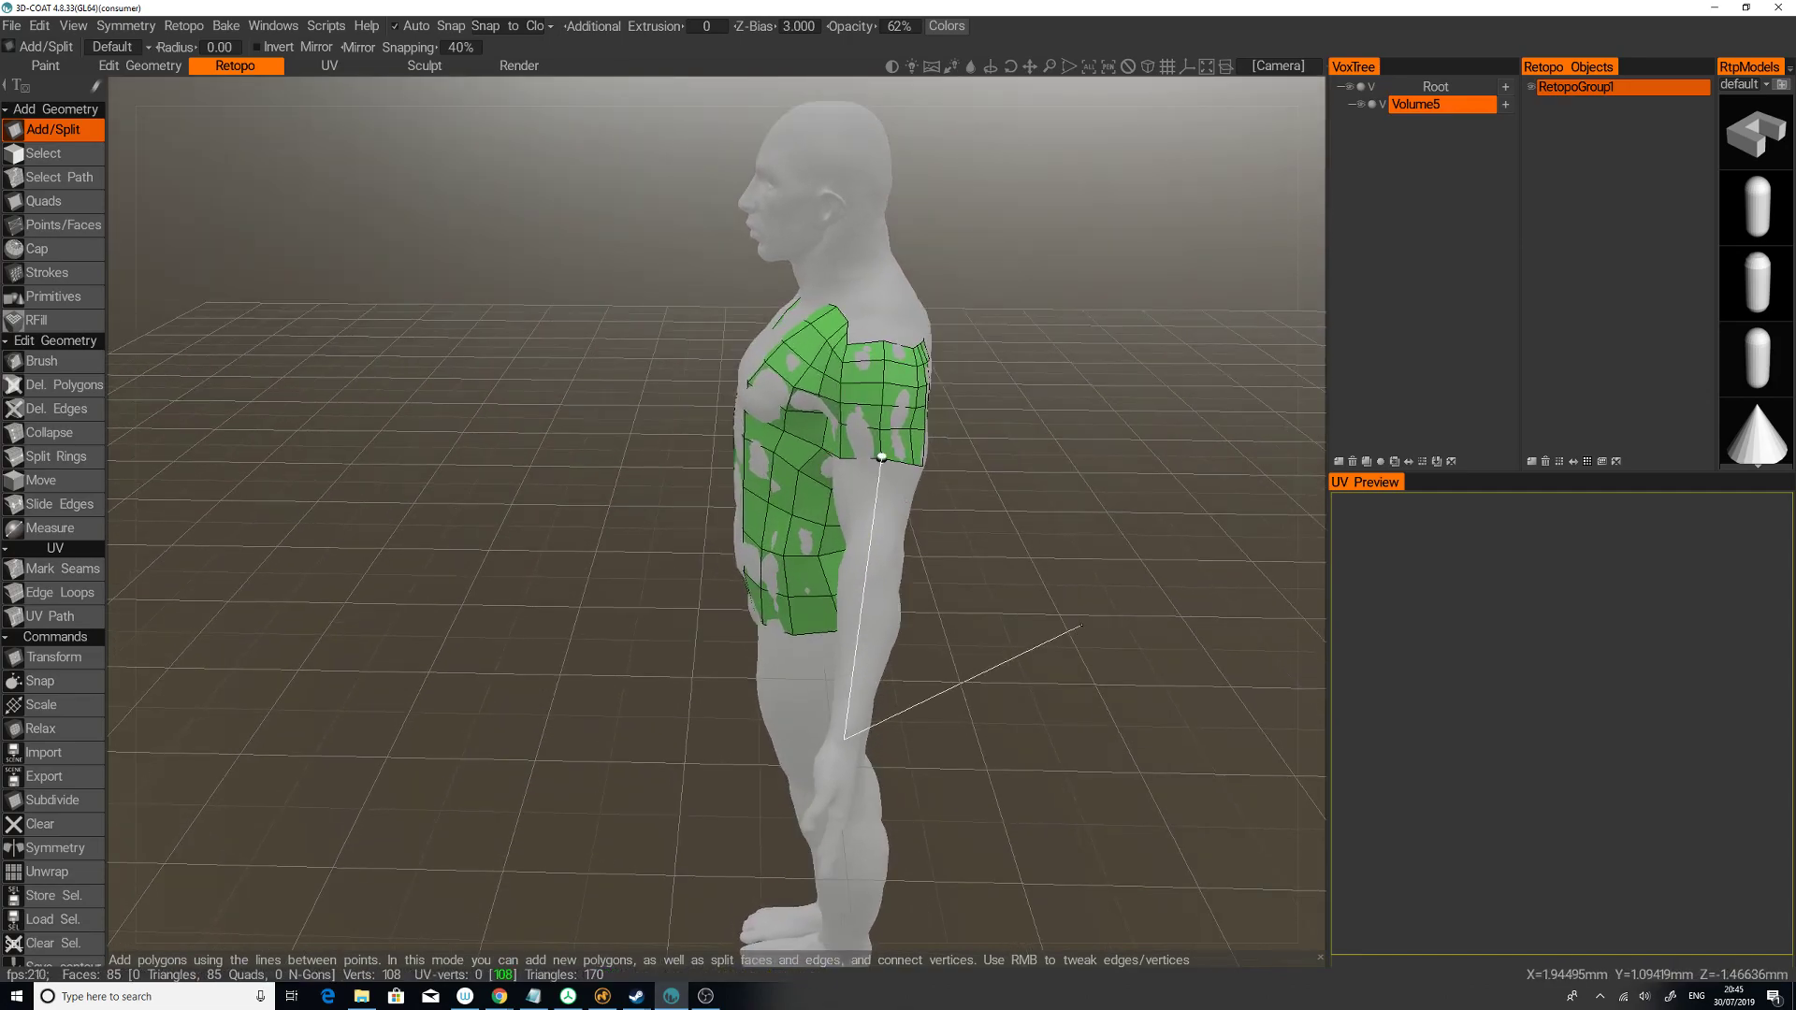
{"action": "key", "text": "Escape"}
Step: Add one long quad along the outer side of the arm, from the shoulder mesh's lower edge to the wrist
{"action": "scroll", "coordinate": [1067, 654], "scroll_direction": "down", "scroll_amount": 3}
{"action": "scroll", "coordinate": [1054, 646], "scroll_direction": "up", "scroll_amount": 2}
{"action": "scroll", "coordinate": [1036, 608], "scroll_direction": "down", "scroll_amount": 2}
{"action": "scroll", "coordinate": [1034, 621], "scroll_direction": "up", "scroll_amount": 3}
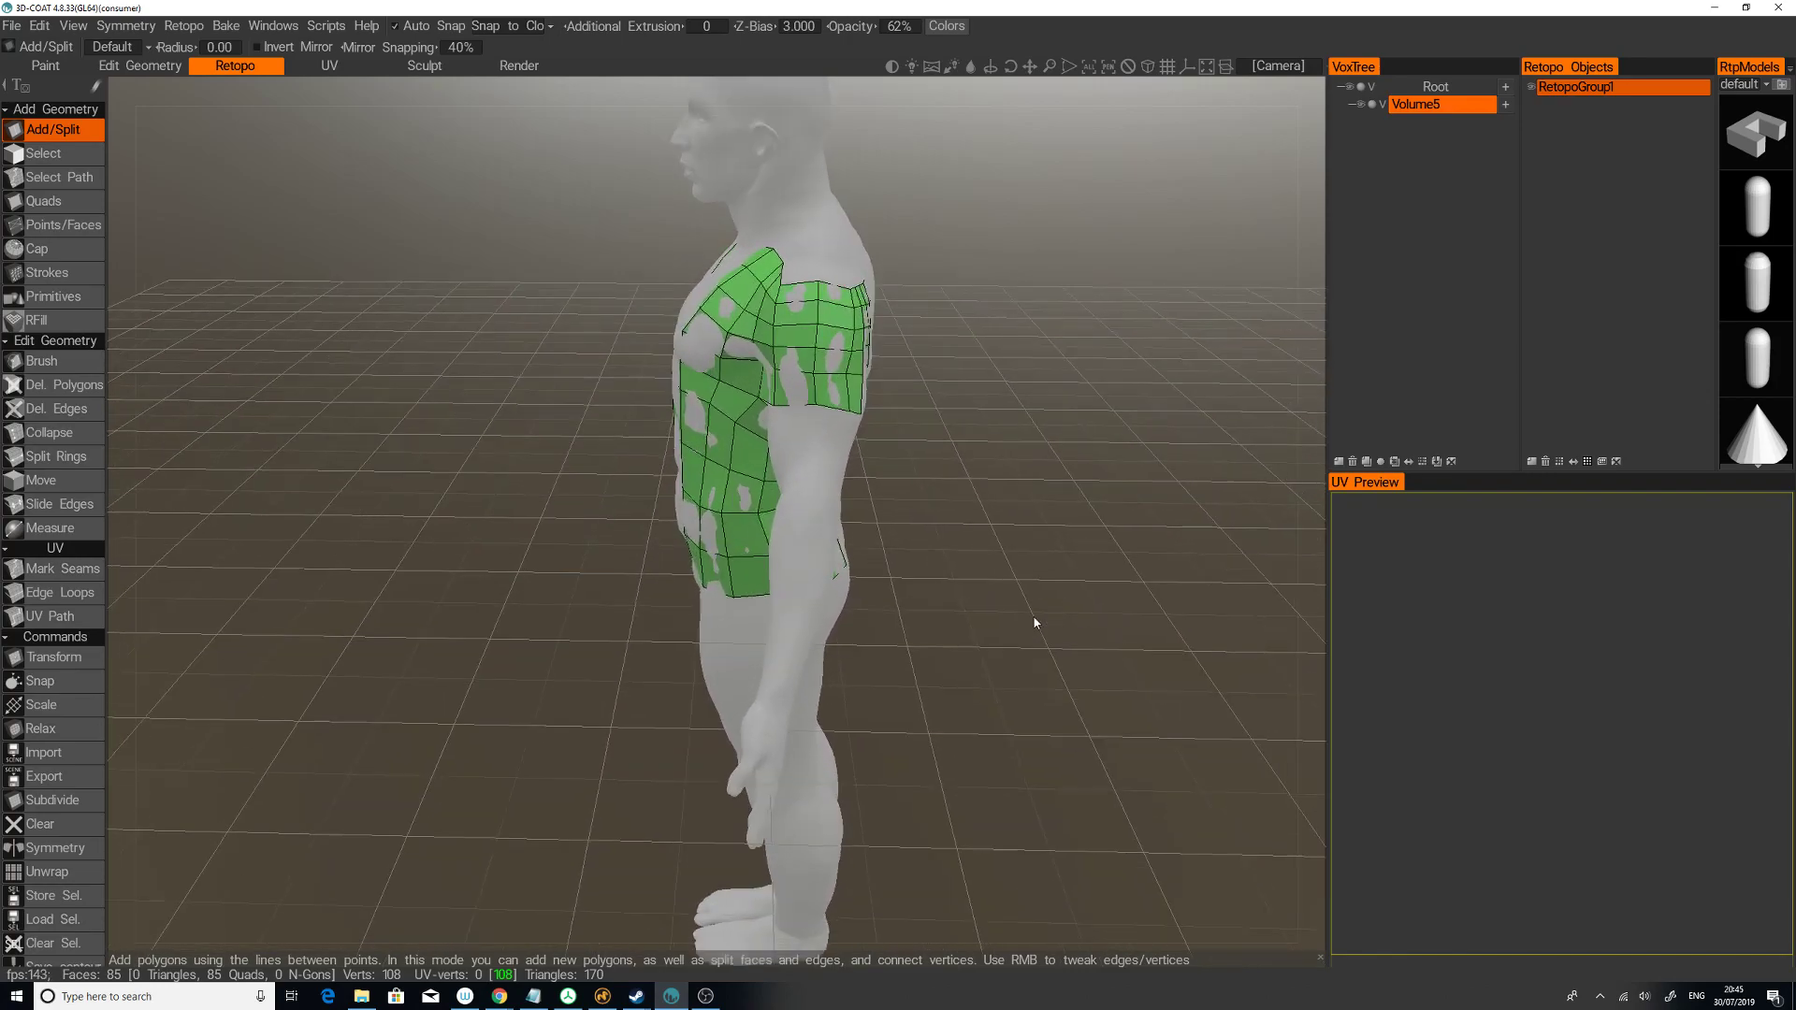
{"action": "left_click_drag", "start_coordinate": [1035, 621], "coordinate": [978, 599]}
{"action": "left_click", "coordinate": [842, 399]}
{"action": "left_click", "coordinate": [777, 687]}
{"action": "left_click", "coordinate": [875, 408]}
Step: Add two more long quads along the front and inner side of the arm, from the upper arm to the wrist
{"action": "left_click_drag", "start_coordinate": [967, 527], "coordinate": [1061, 470]}
{"action": "left_click", "coordinate": [917, 405]}
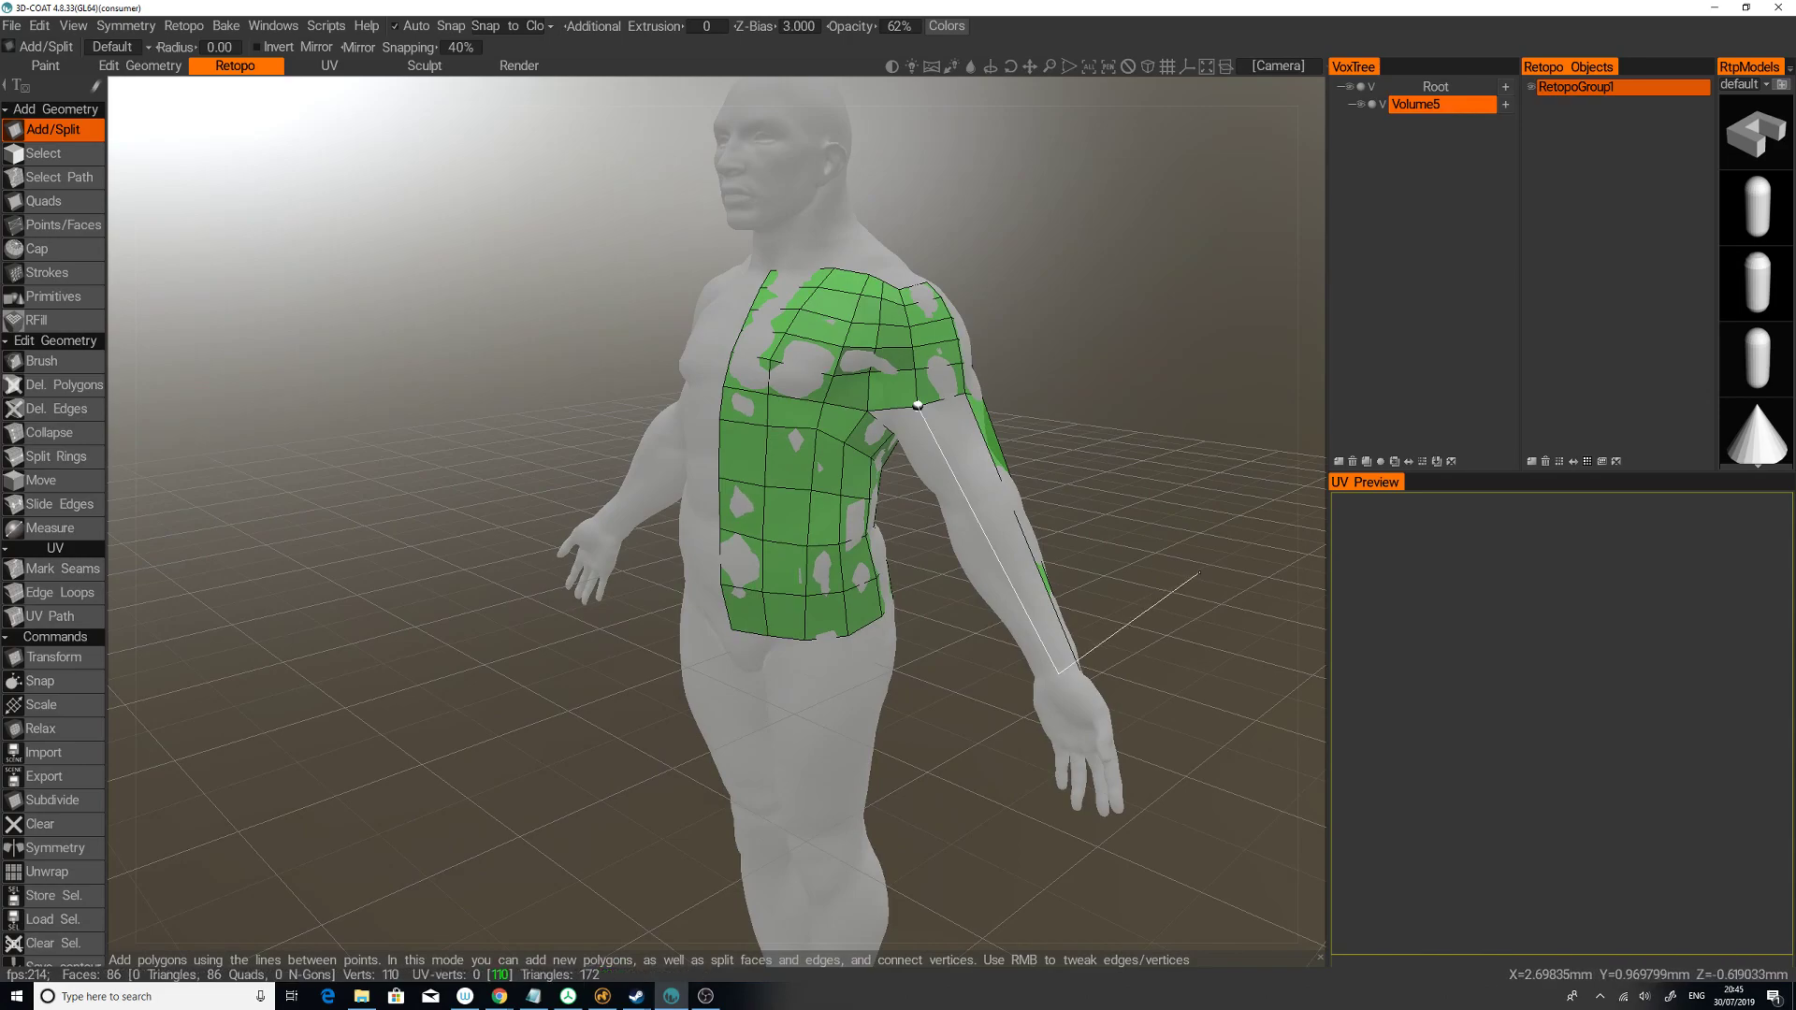
{"action": "left_click_drag", "start_coordinate": [1198, 570], "coordinate": [1155, 543]}
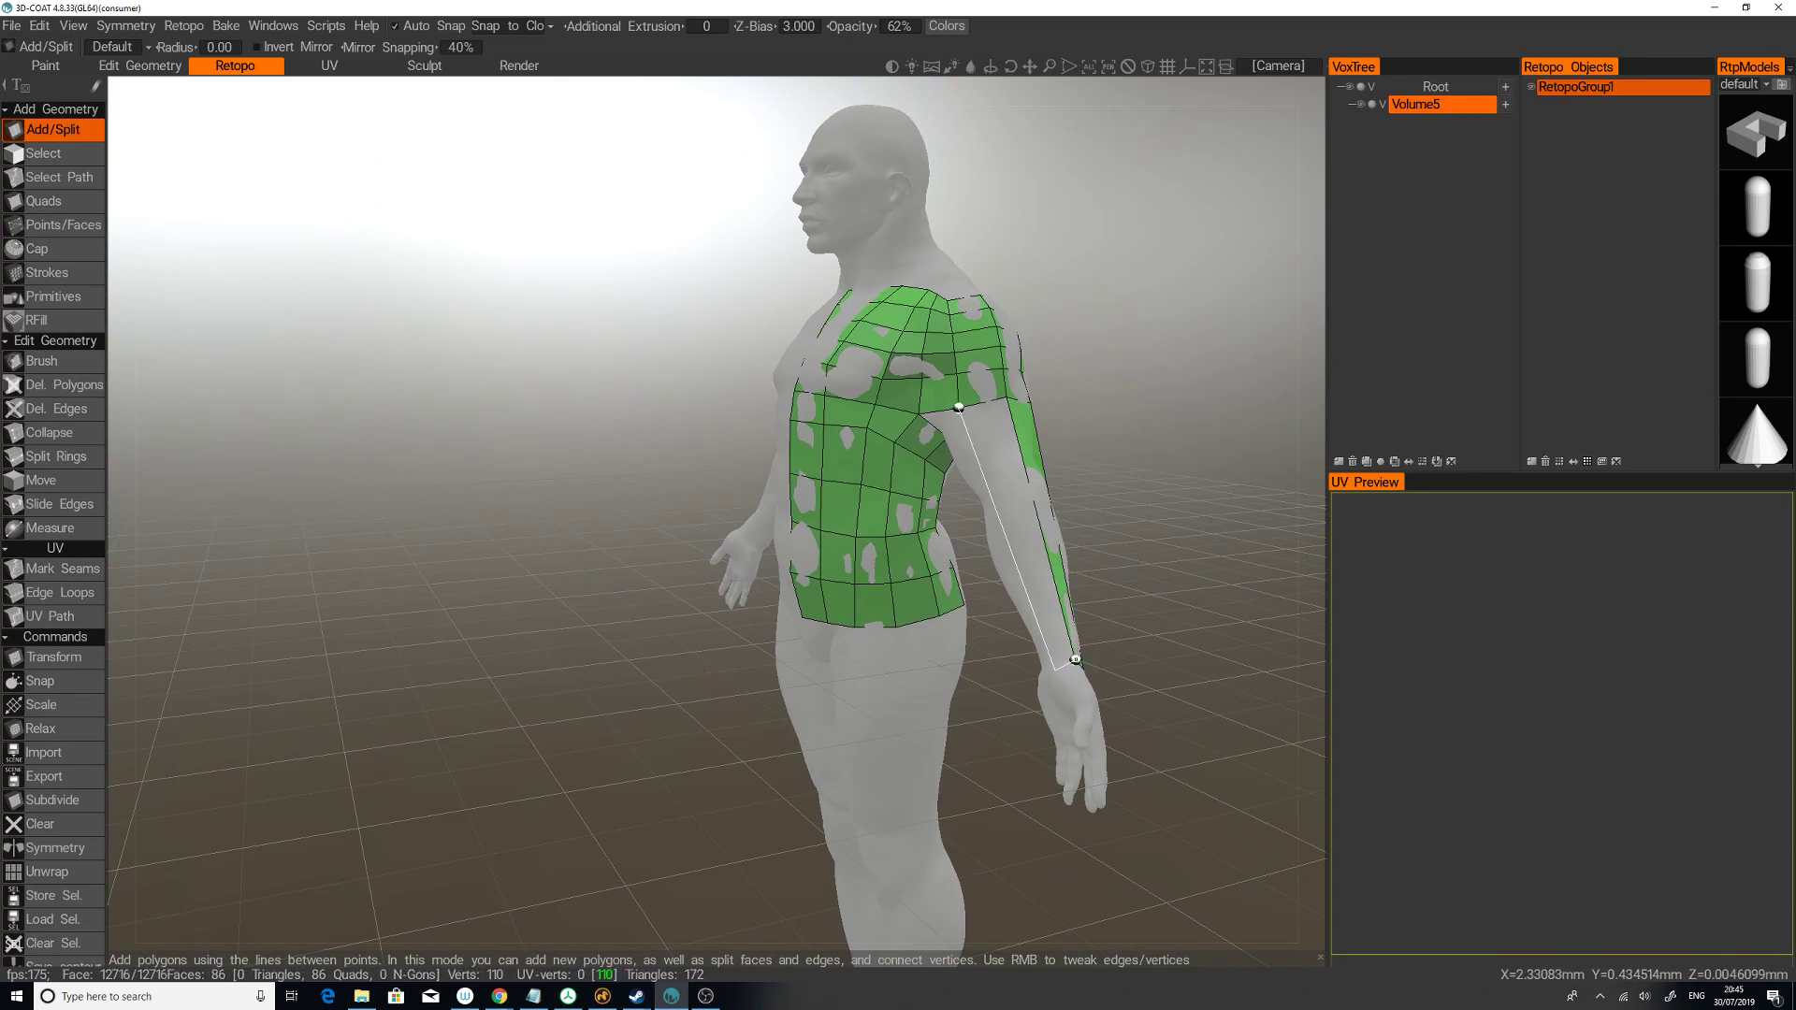
{"action": "left_click", "coordinate": [1076, 660]}
{"action": "left_click_drag", "start_coordinate": [1151, 561], "coordinate": [1087, 437]}
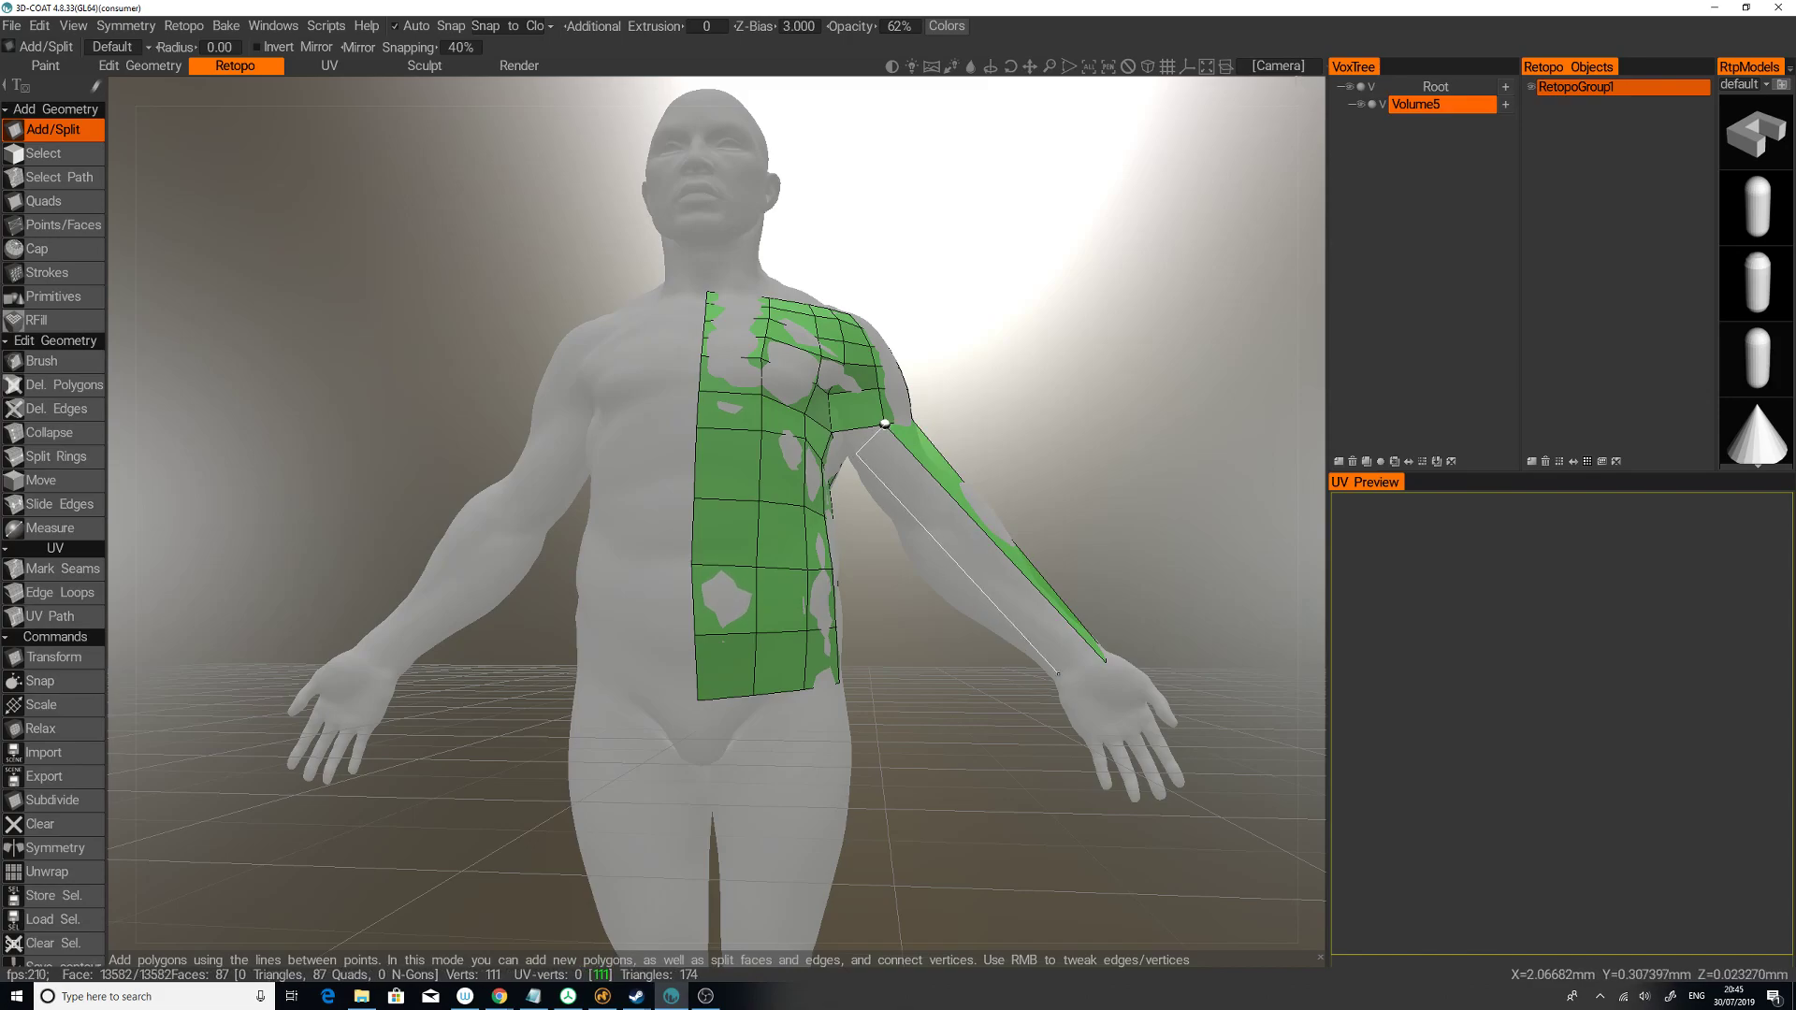
{"action": "left_click", "coordinate": [1106, 661]}
Step: Try to extend the arm mesh around the underside with further long polygons between the armpit and the wrist
{"action": "left_click_drag", "start_coordinate": [1131, 554], "coordinate": [1039, 370]}
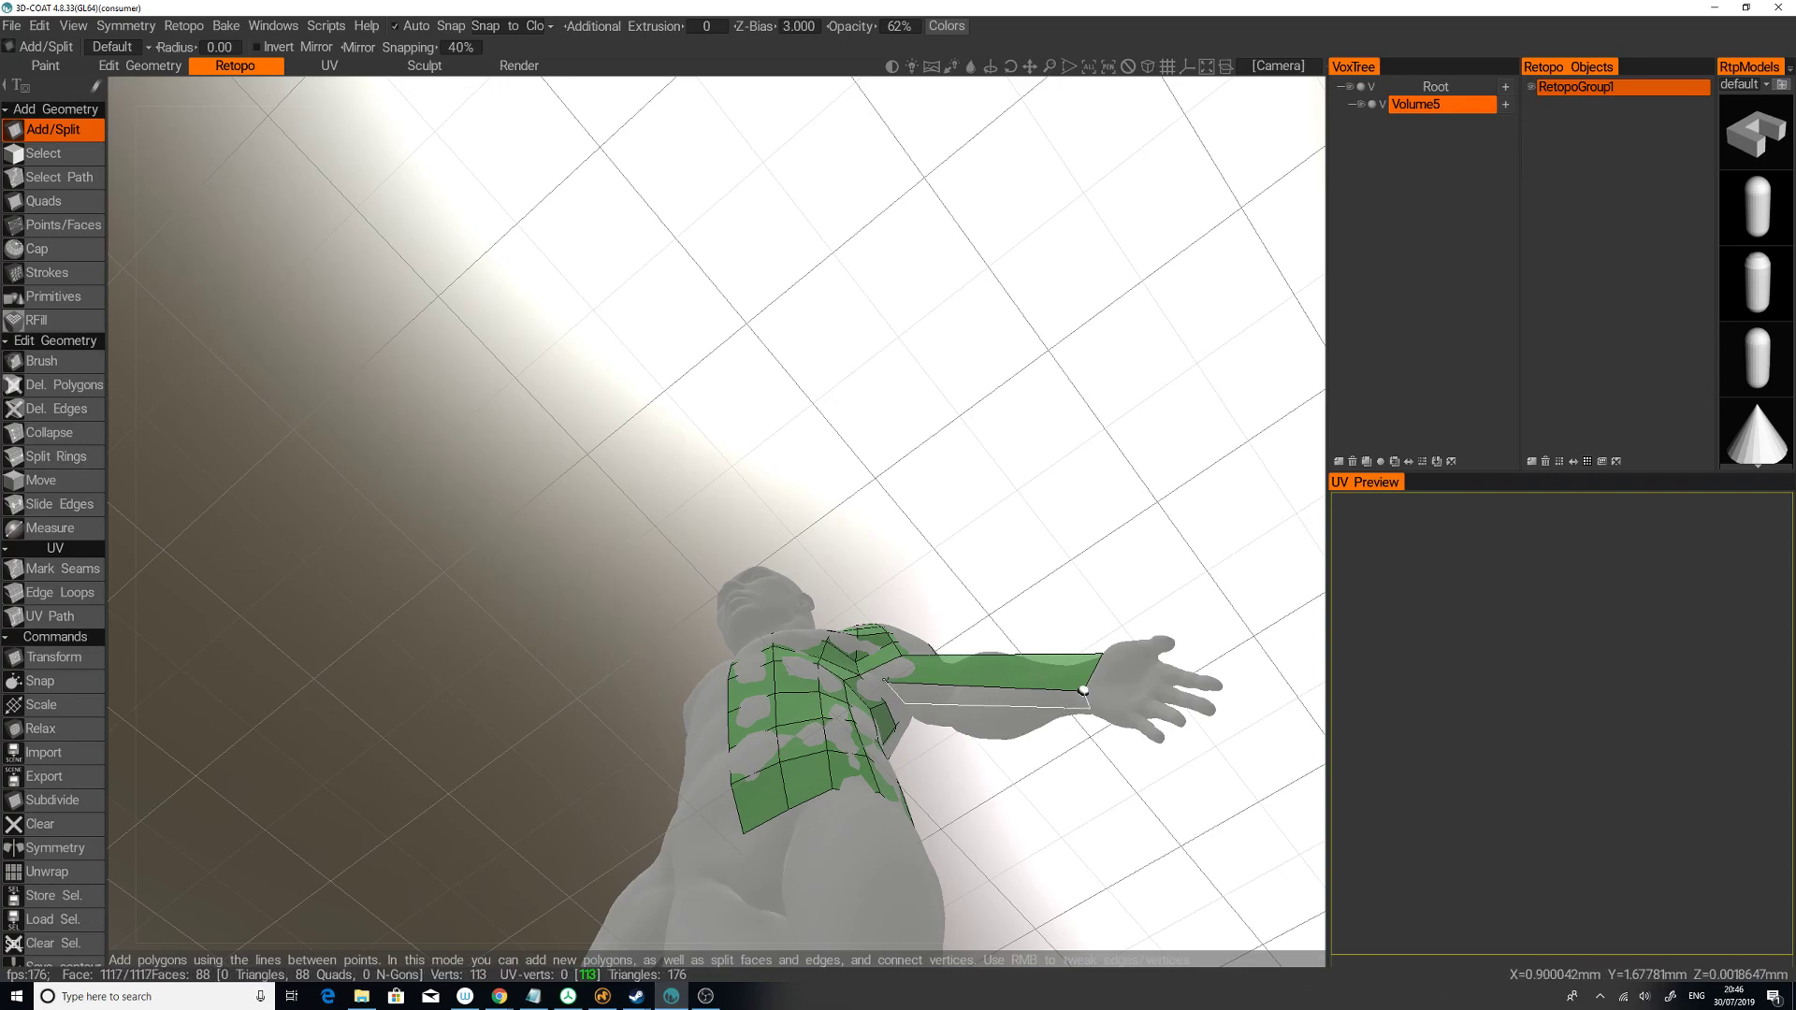
{"action": "left_click", "coordinate": [997, 707]}
{"action": "left_click_drag", "start_coordinate": [1037, 779], "coordinate": [1045, 623]}
{"action": "middle_click_drag", "start_coordinate": [1045, 623], "coordinate": [945, 743]}
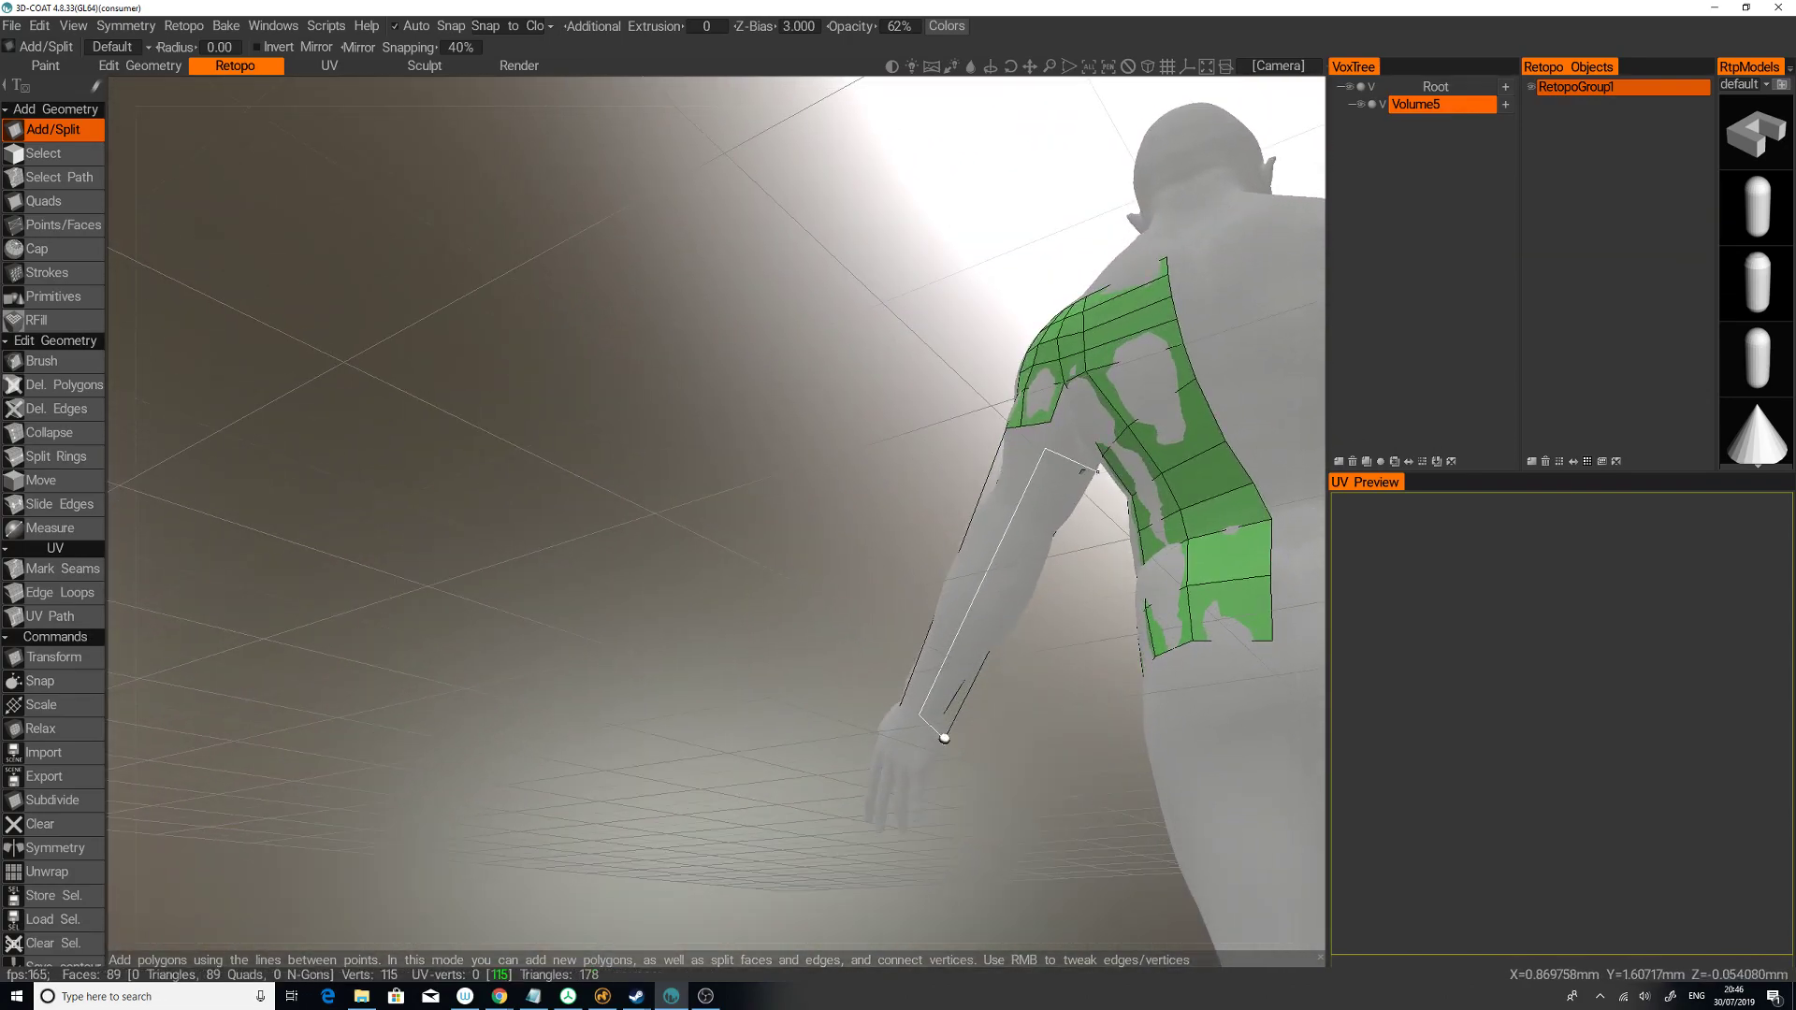
{"action": "middle_click_drag", "start_coordinate": [945, 739], "coordinate": [1066, 479]}
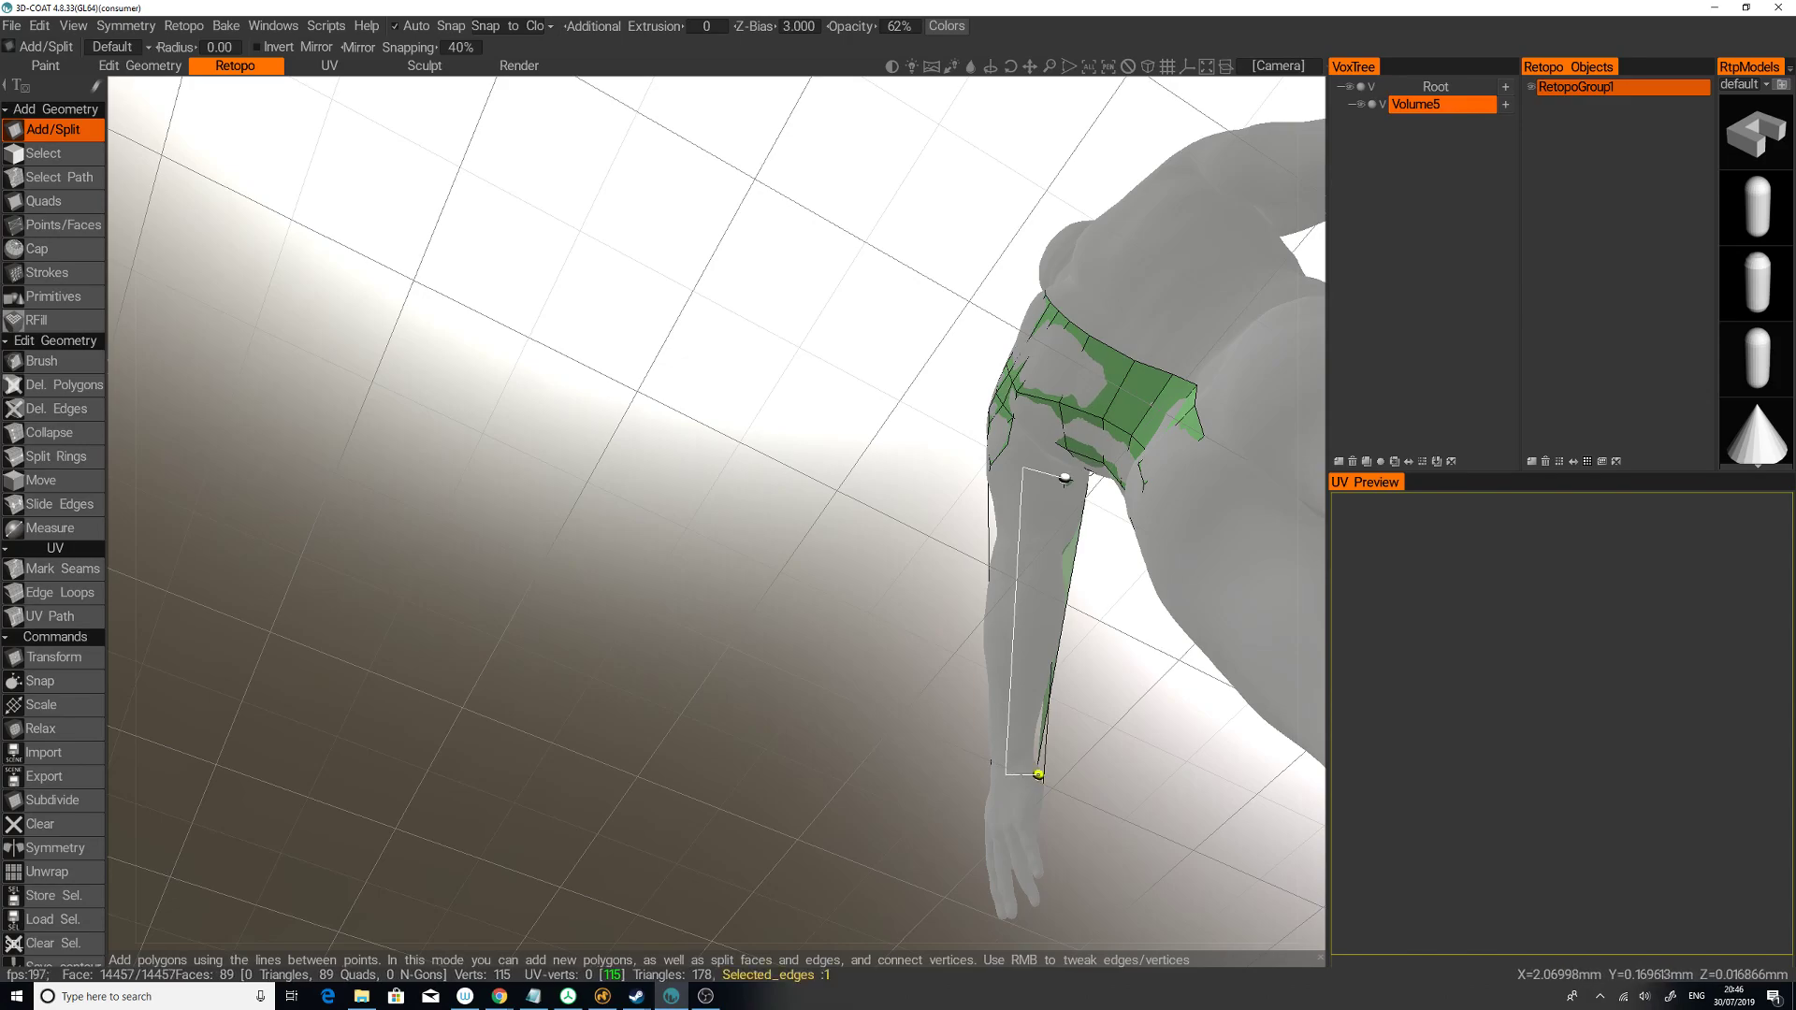
{"action": "left_click", "coordinate": [1037, 767]}
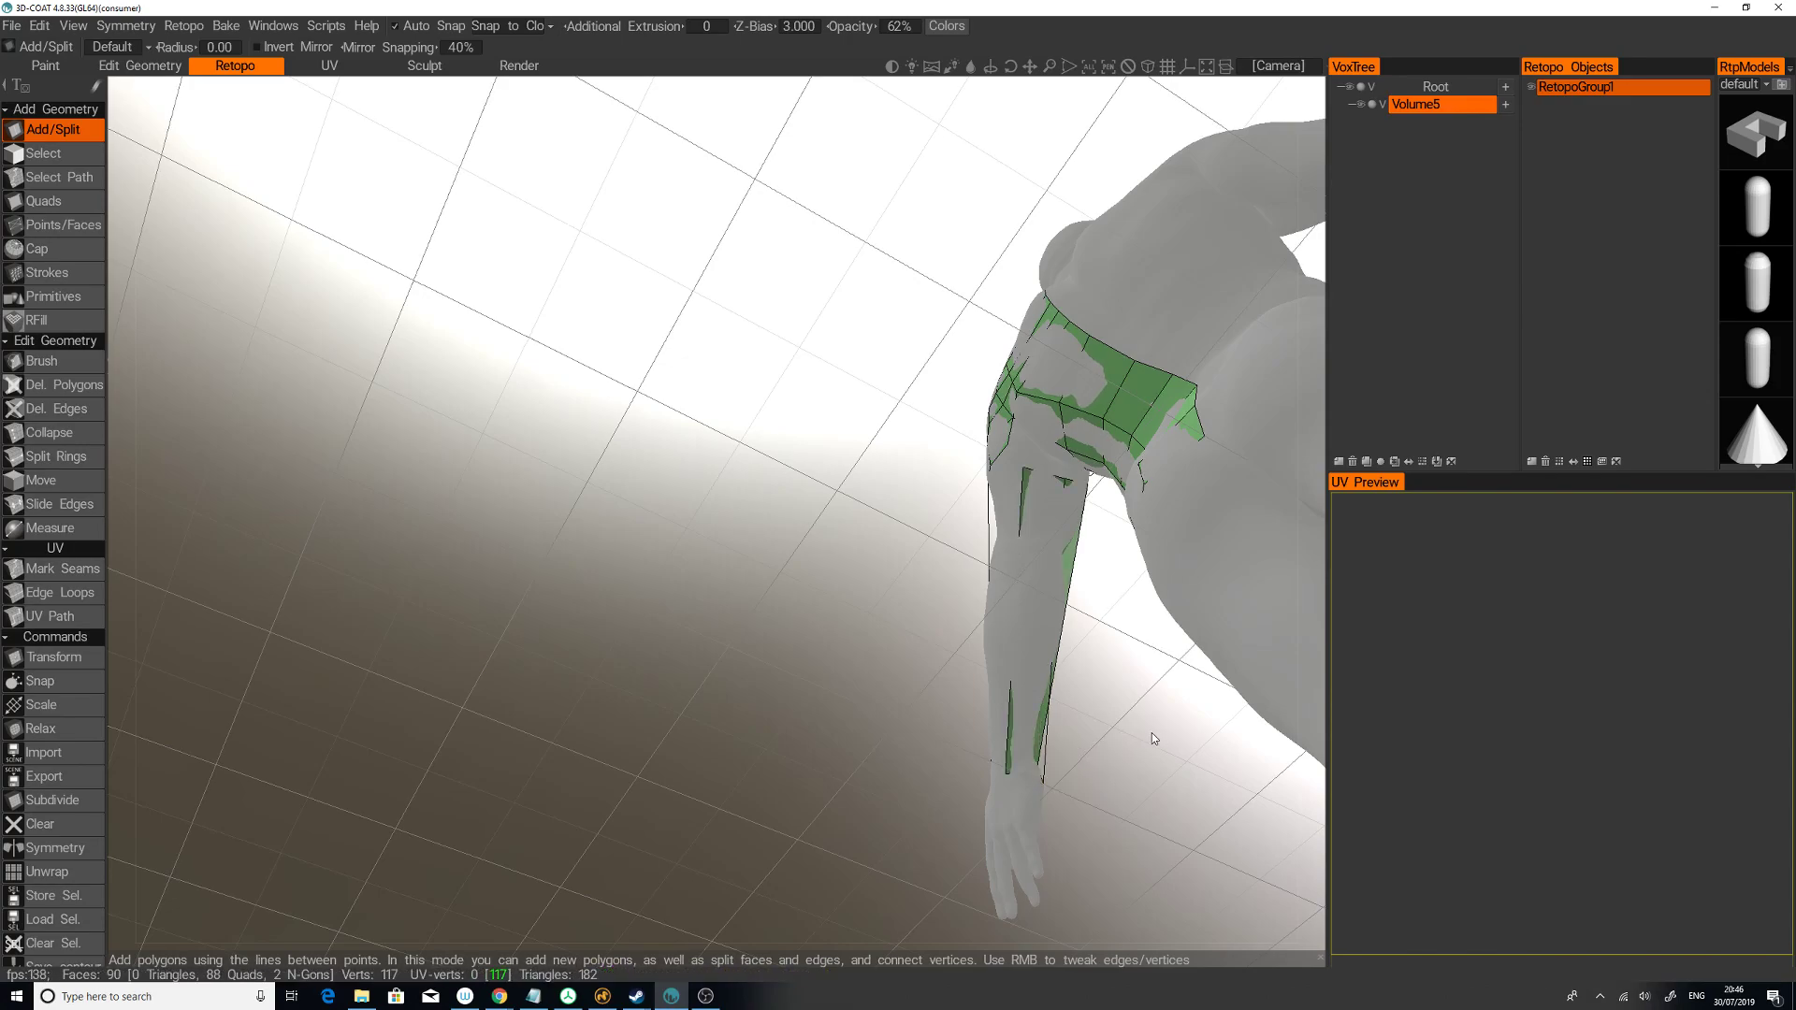
Step: Undo the last two polygons added on the underside of the arm
{"action": "middle_click_drag", "start_coordinate": [1149, 736], "coordinate": [839, 854]}
{"action": "key", "text": "ctrl+z"}
{"action": "key", "text": "ctrl+z"}
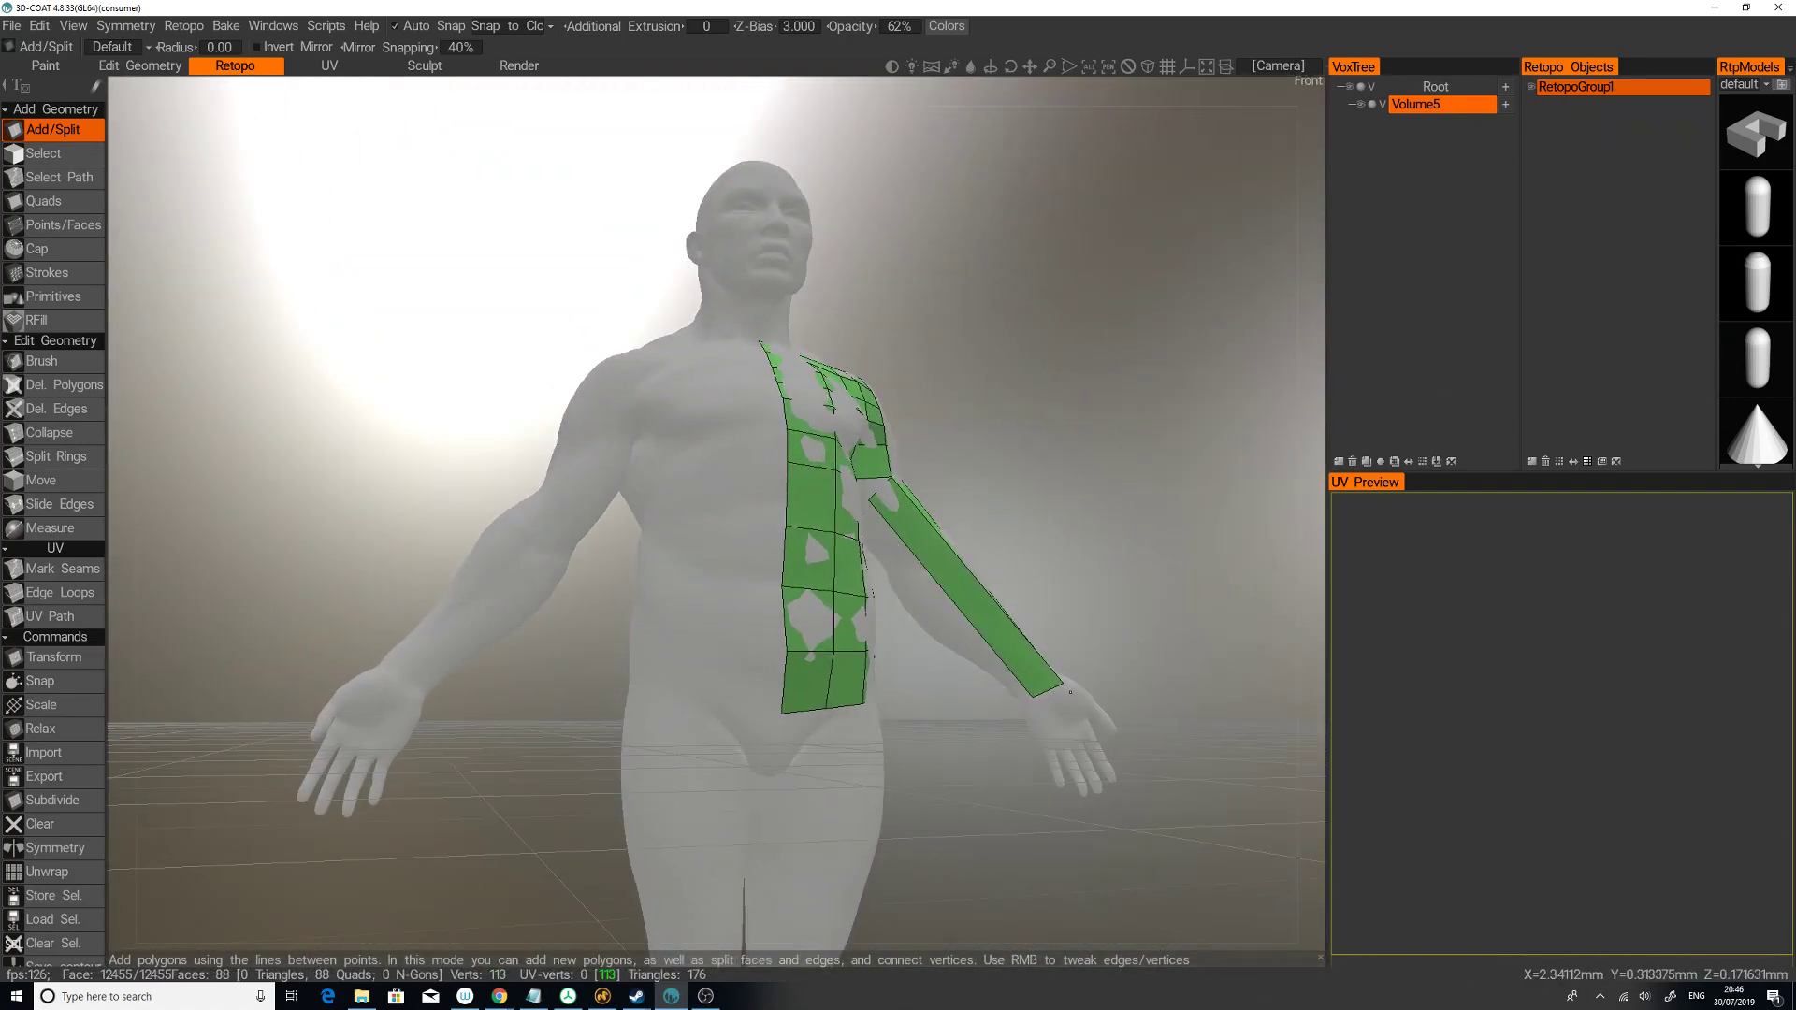
Step: Add a long quad along the underside of the arm, joined to the inner arm quad and reaching the wrist
{"action": "middle_click_drag", "start_coordinate": [1040, 700], "coordinate": [1279, 644]}
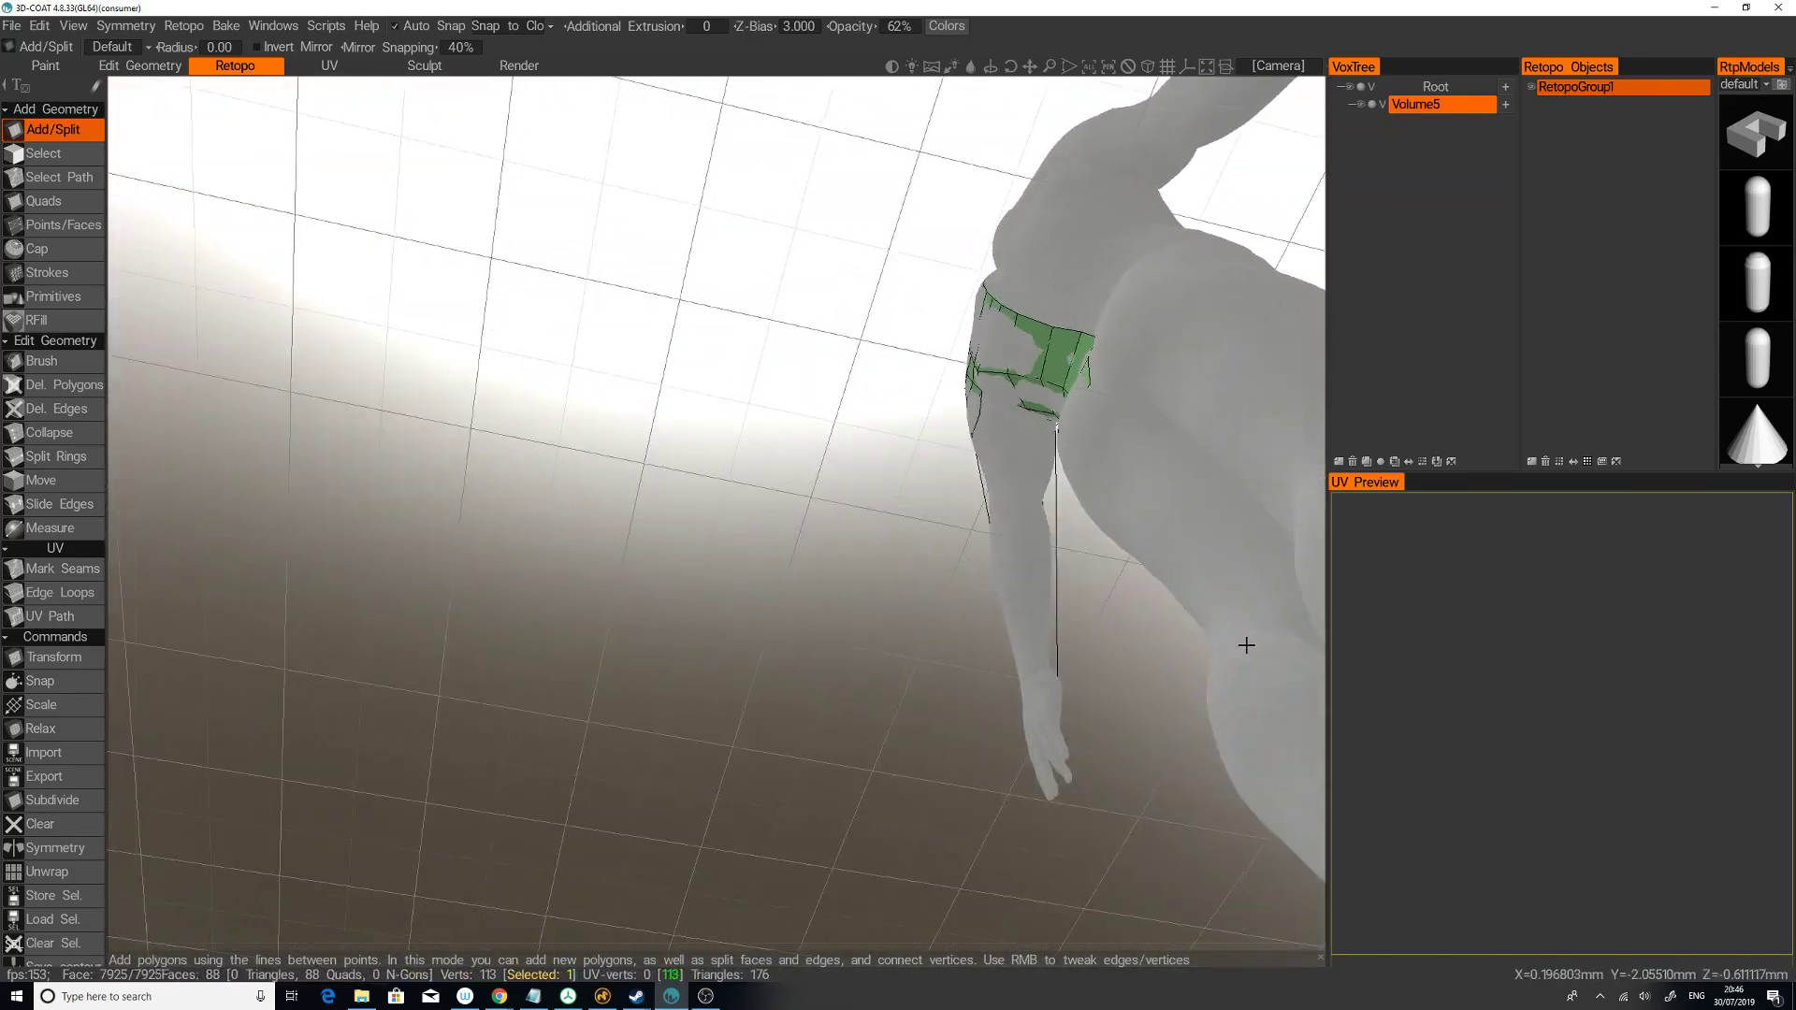
{"action": "middle_click_drag", "start_coordinate": [1248, 646], "coordinate": [1141, 526]}
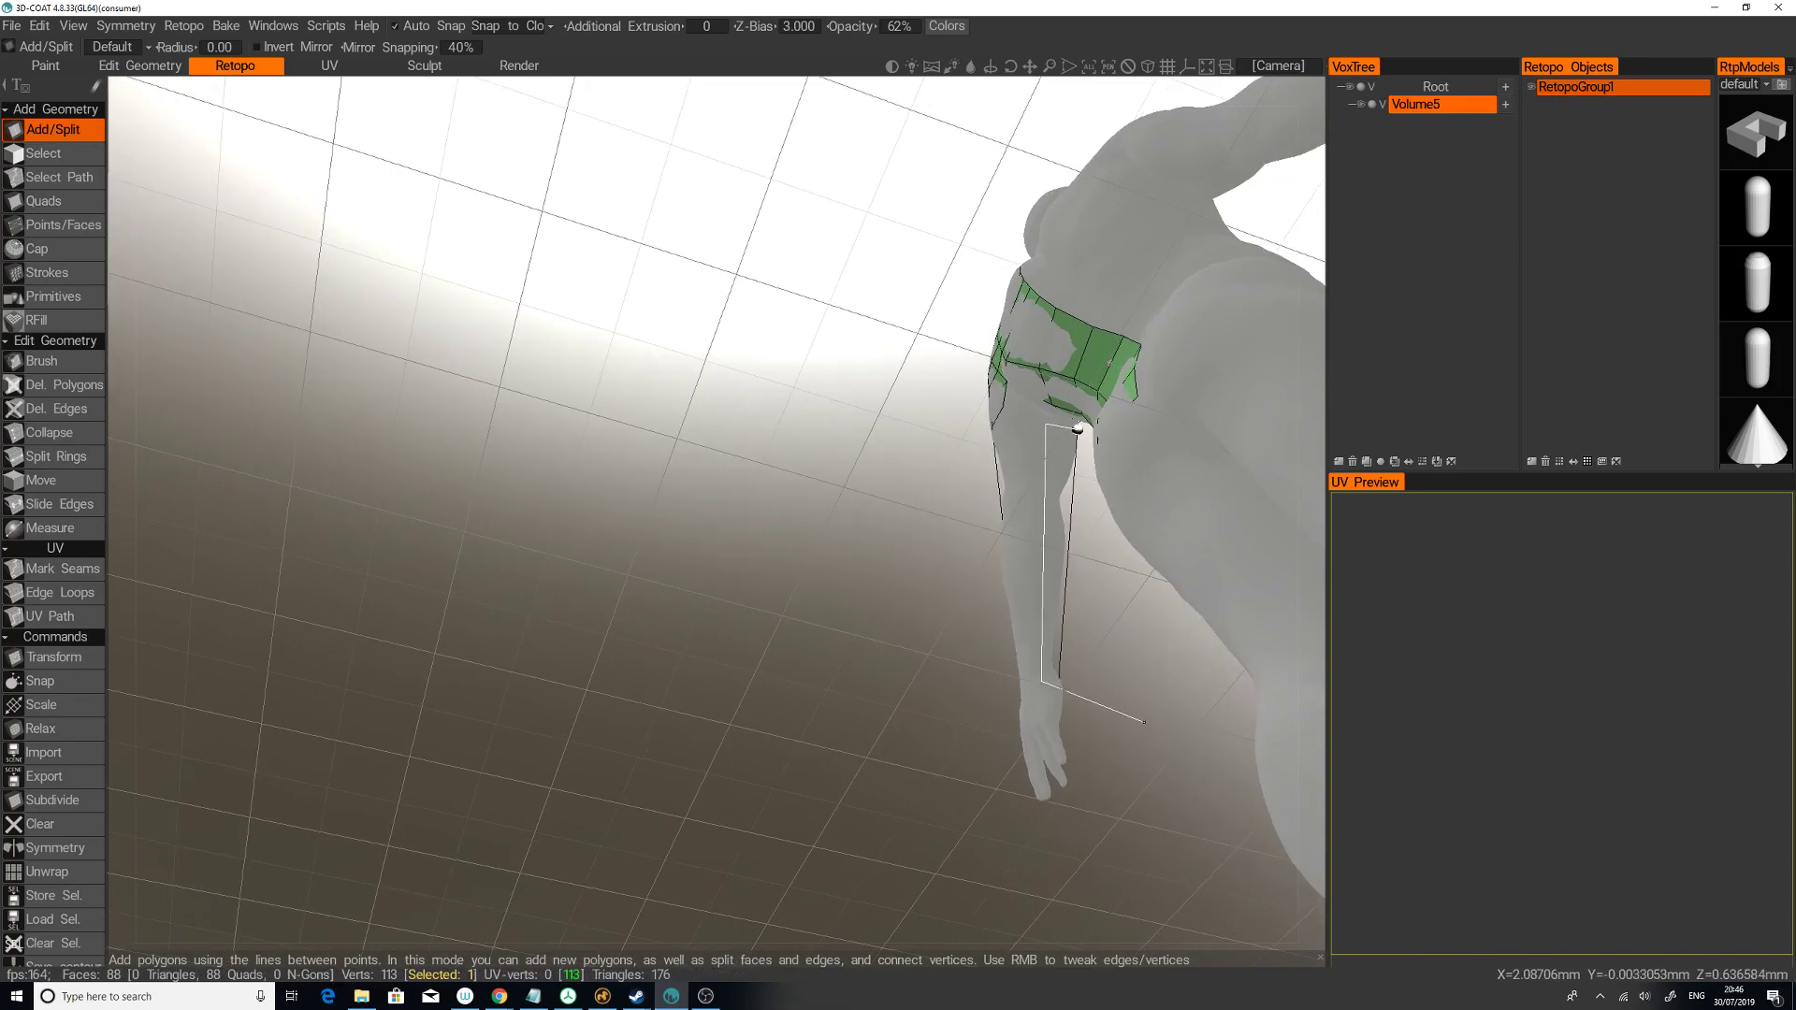
{"action": "middle_click_drag", "start_coordinate": [1153, 693], "coordinate": [953, 795]}
{"action": "left_click", "coordinate": [1111, 685]}
{"action": "middle_click_drag", "start_coordinate": [1156, 613], "coordinate": [1172, 668]}
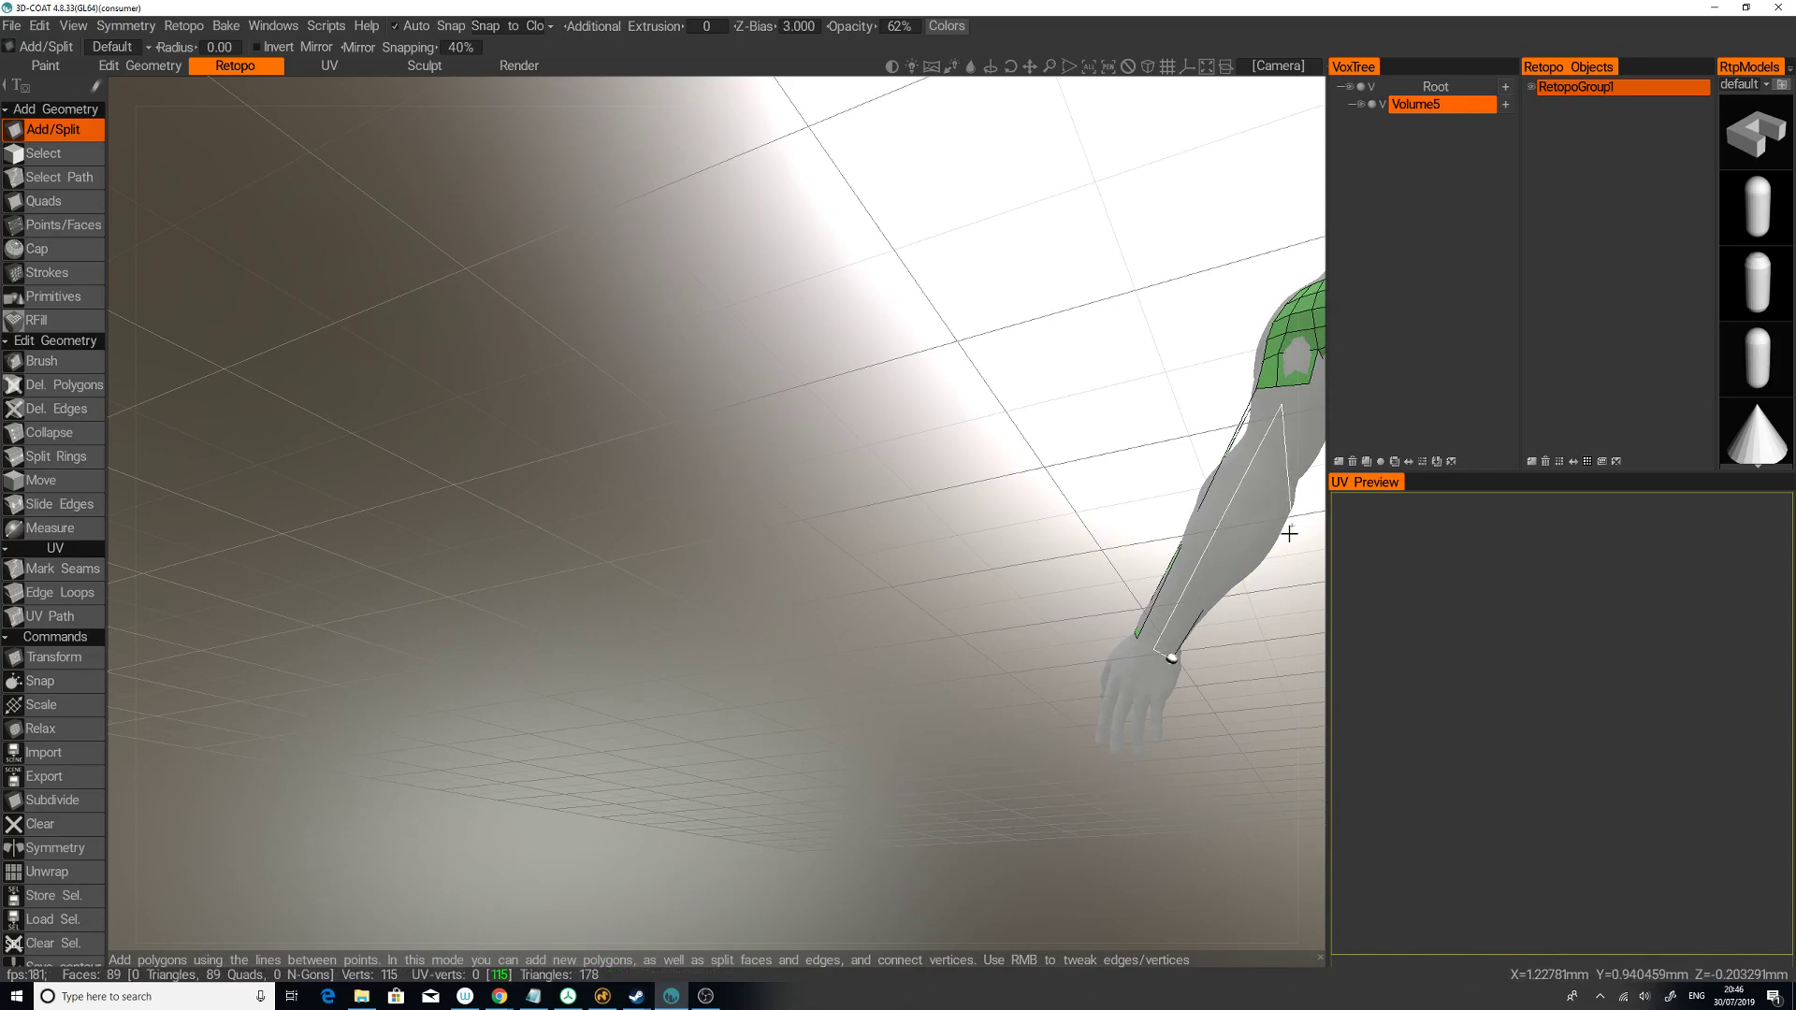
Step: Close the arm tube with two long quads along the back of the arm, from the upper arm to the wrist
{"action": "middle_click_drag", "start_coordinate": [1289, 535], "coordinate": [945, 502]}
{"action": "left_click", "coordinate": [943, 496]}
{"action": "middle_click_drag", "start_coordinate": [928, 626], "coordinate": [832, 670]}
{"action": "left_click", "coordinate": [831, 679]}
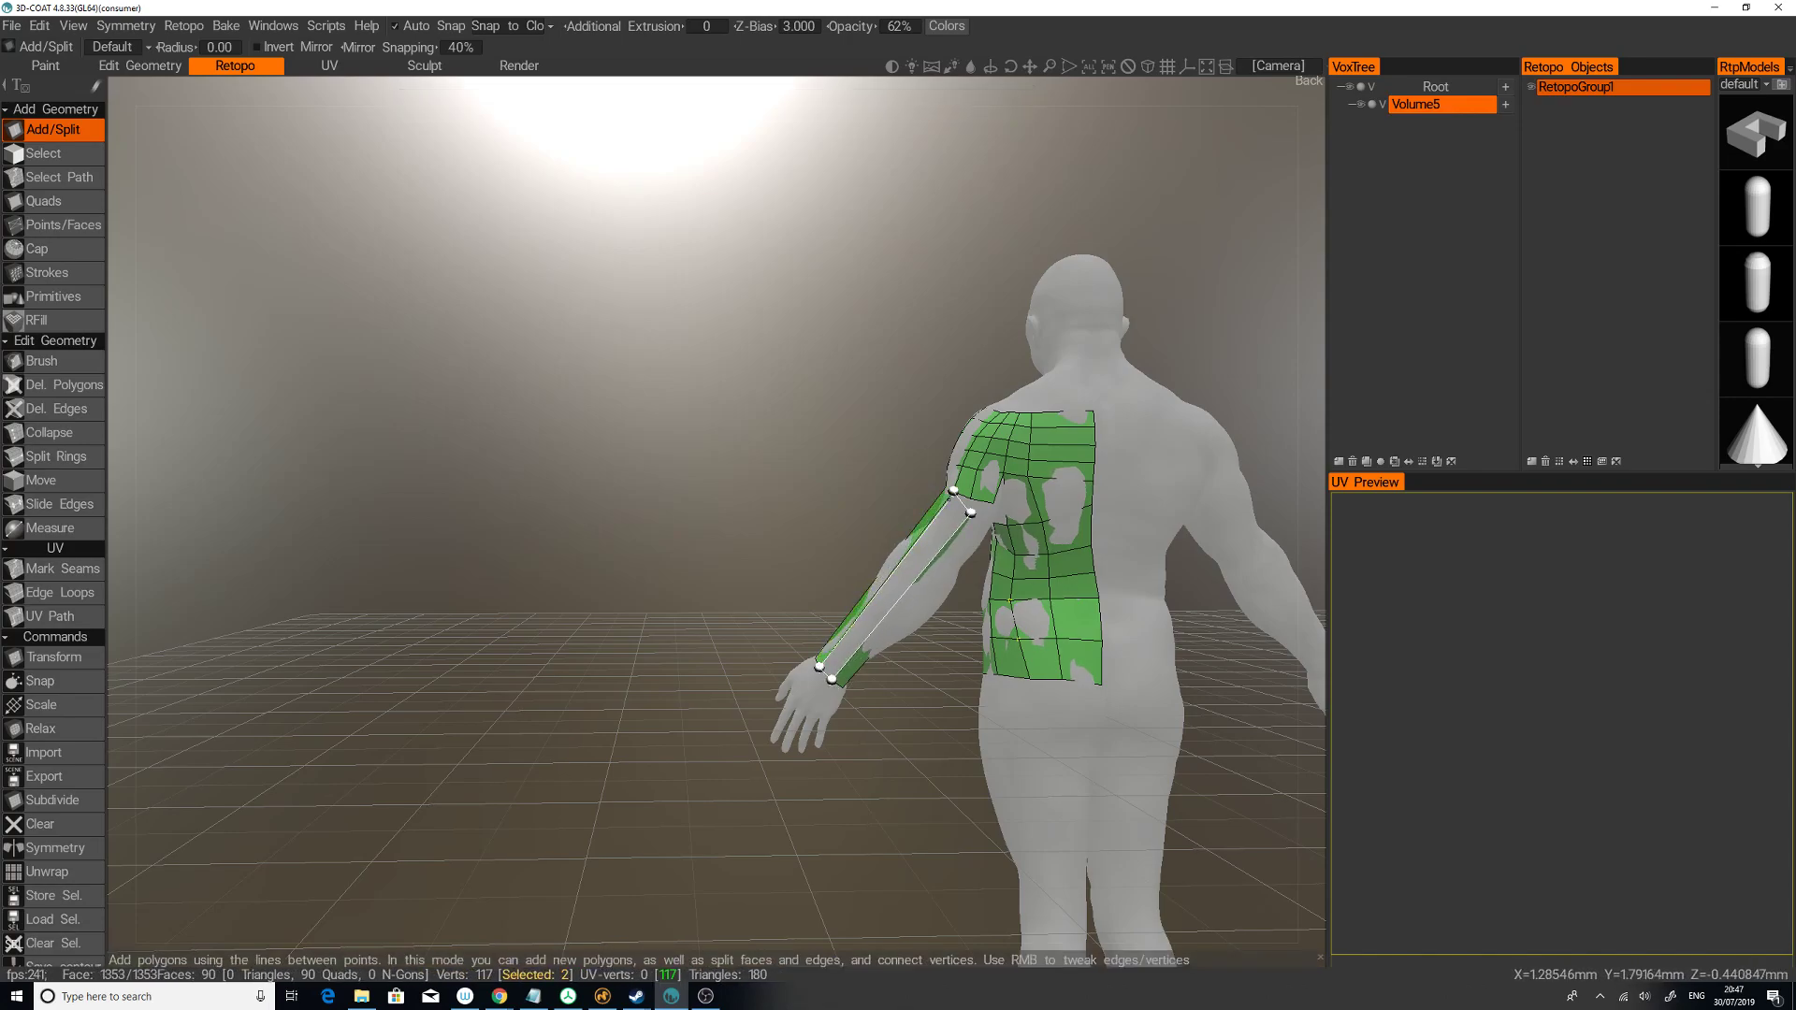
{"action": "left_click", "coordinate": [953, 490]}
{"action": "left_click_drag", "start_coordinate": [1015, 667], "coordinate": [1315, 713], "text": "alt"}
{"action": "middle_click_drag", "start_coordinate": [1315, 709], "coordinate": [1155, 710]}
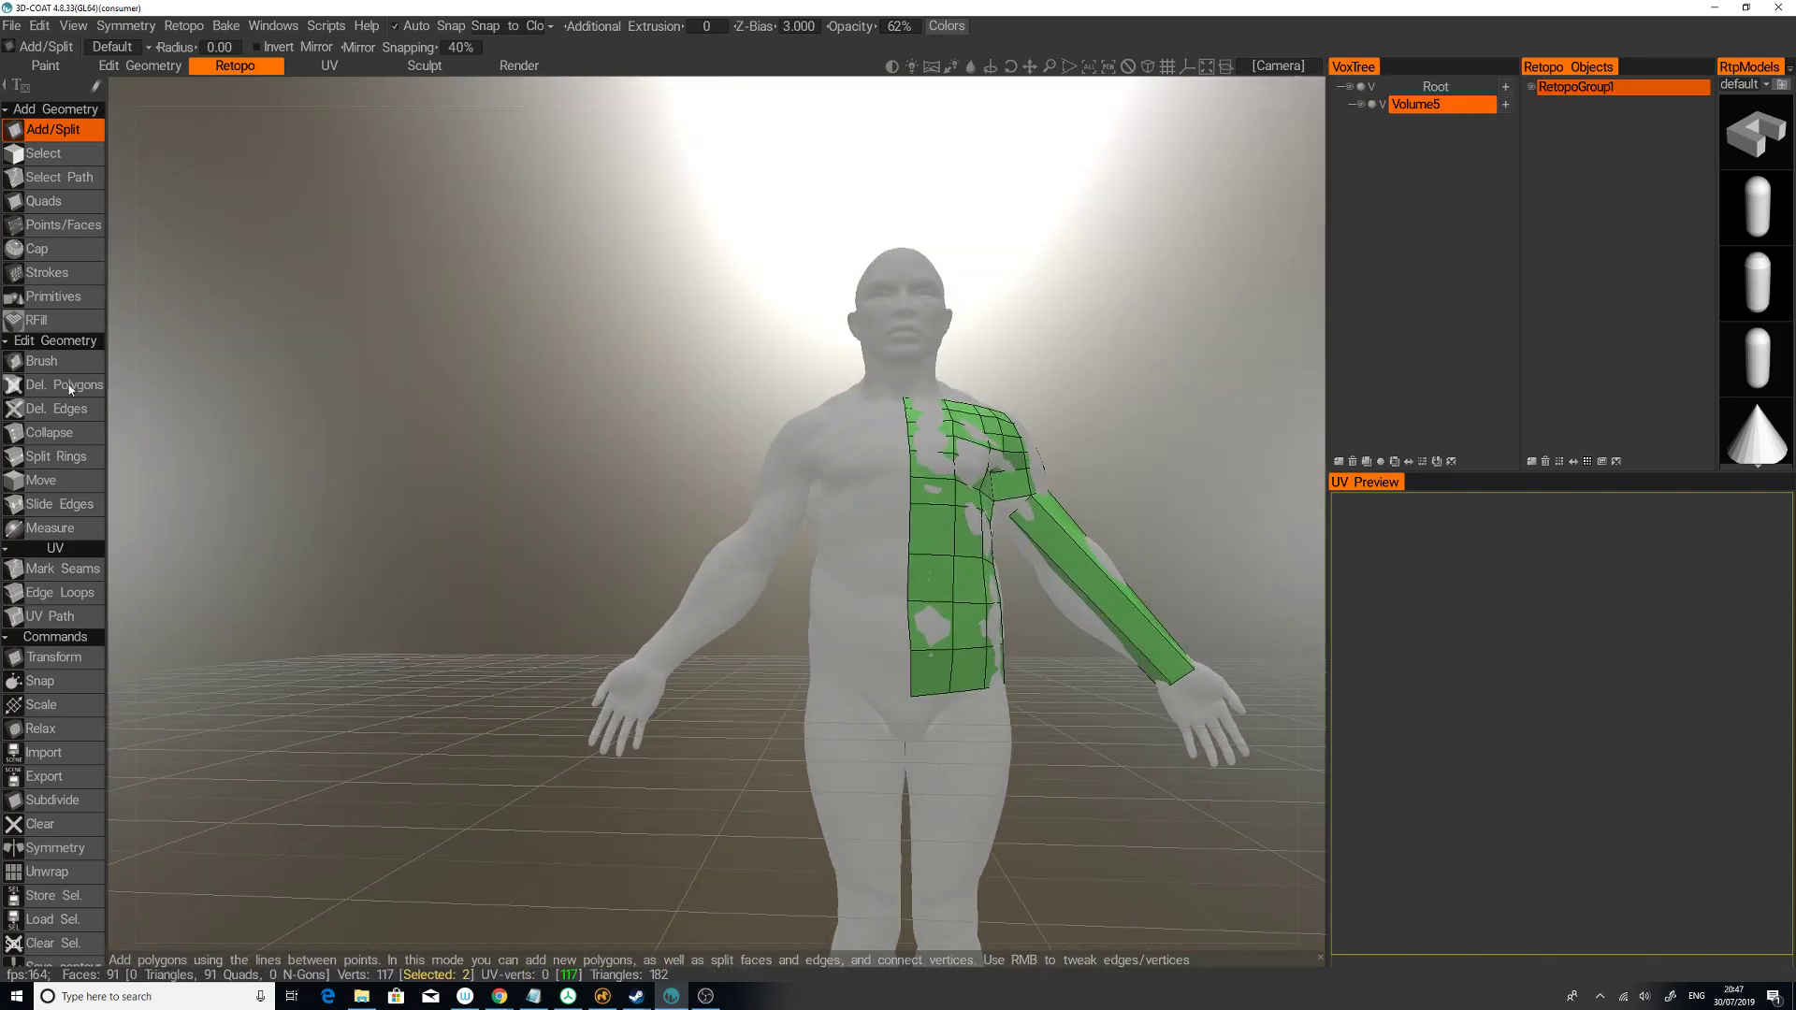
Step: Cut four edge rings across the arm tube with Split Rings, spaced between the upper arm and the wrist
{"action": "left_click", "coordinate": [82, 457]}
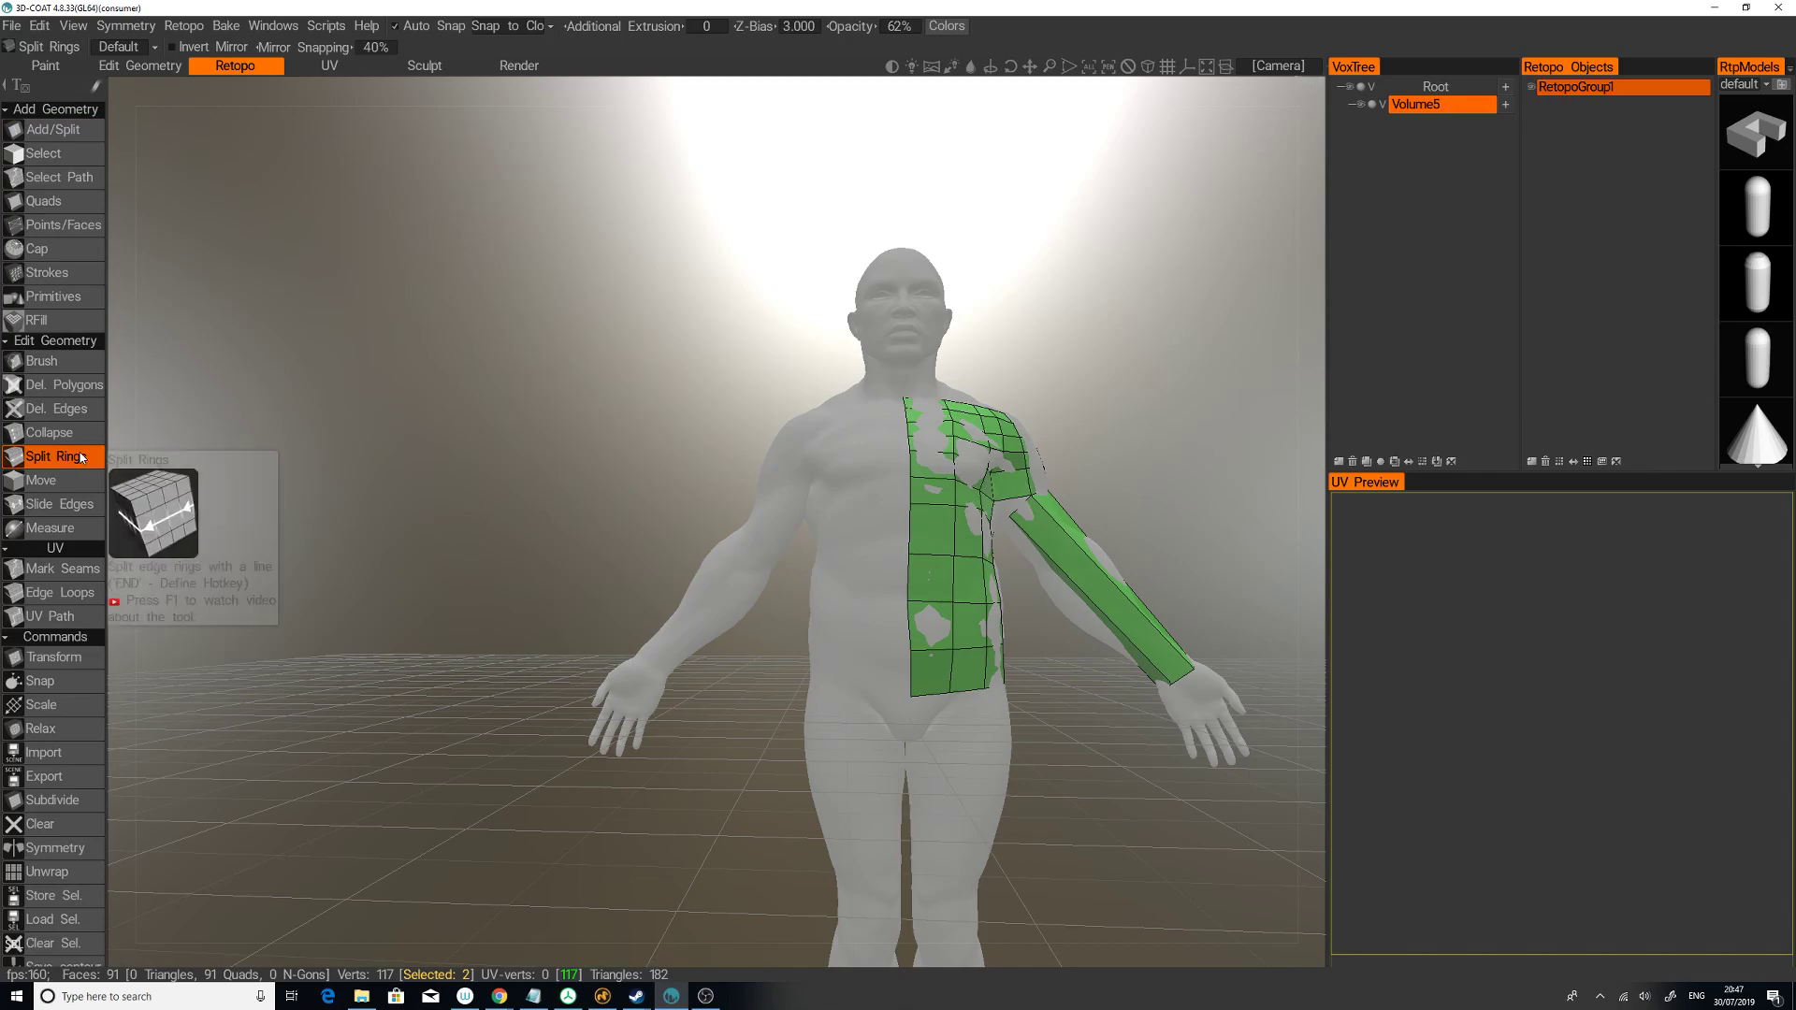
{"action": "left_click", "coordinate": [1061, 548]}
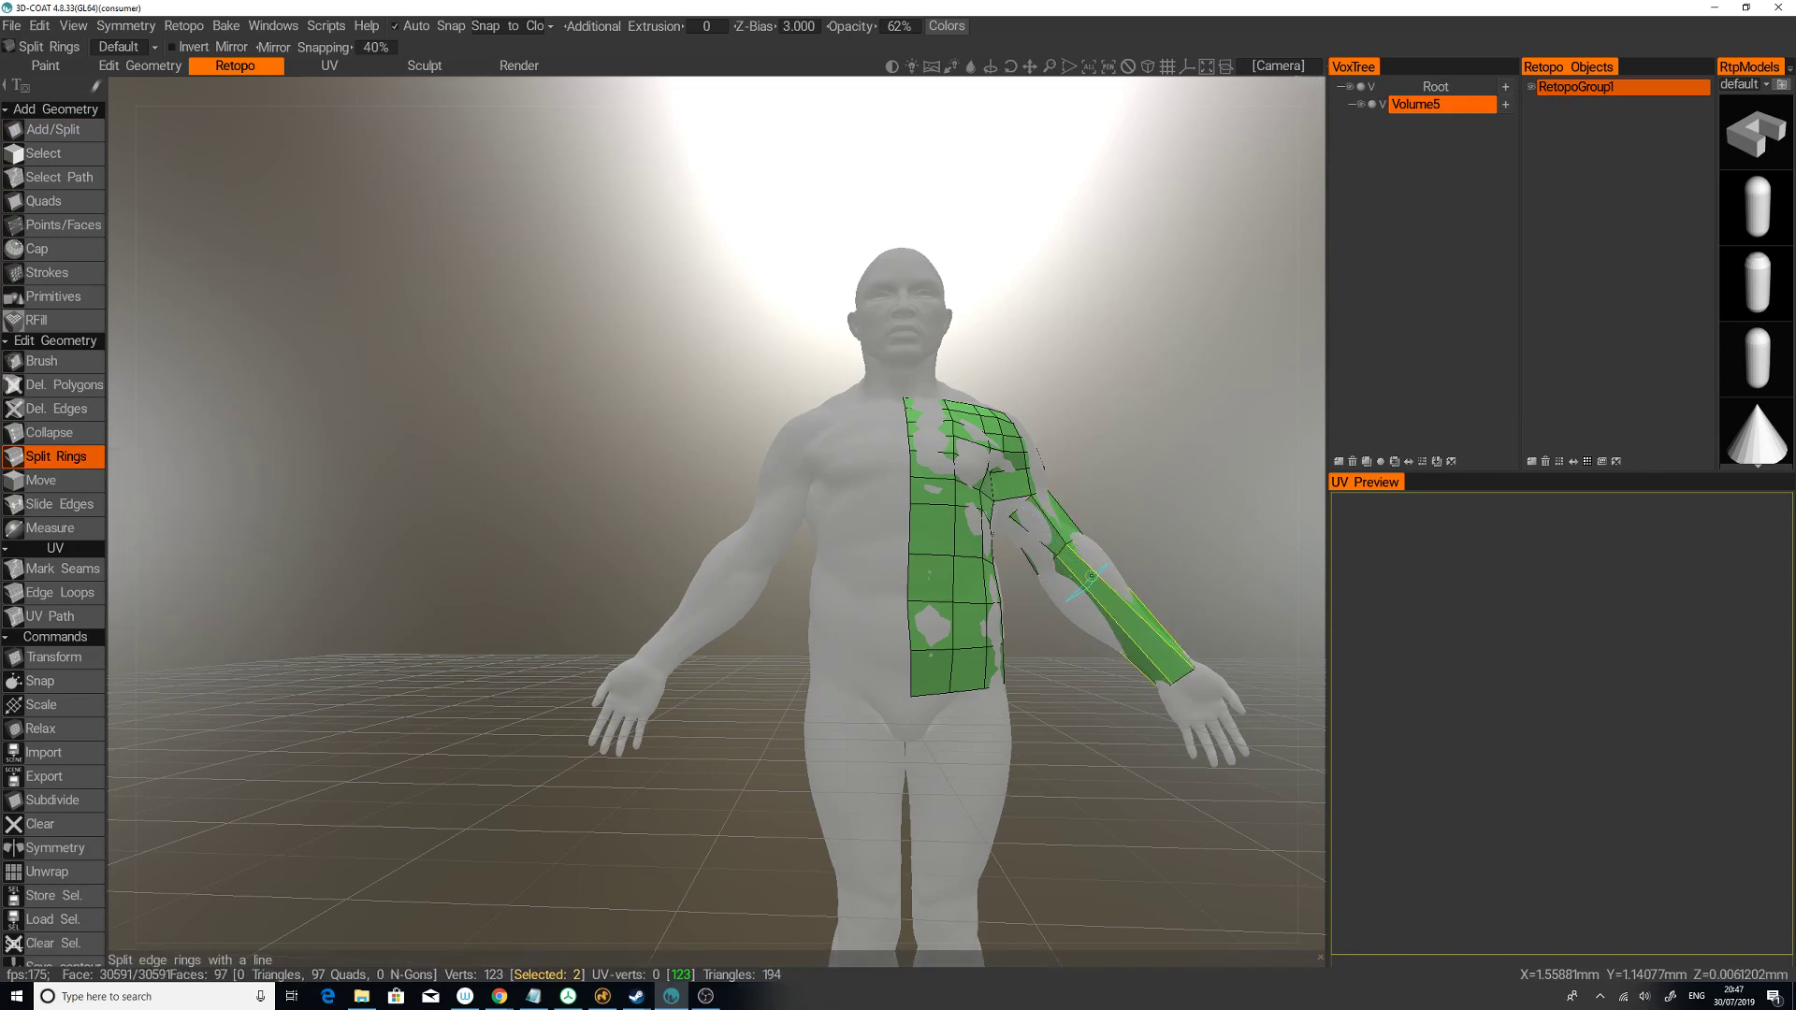
{"action": "left_click", "coordinate": [1085, 580]}
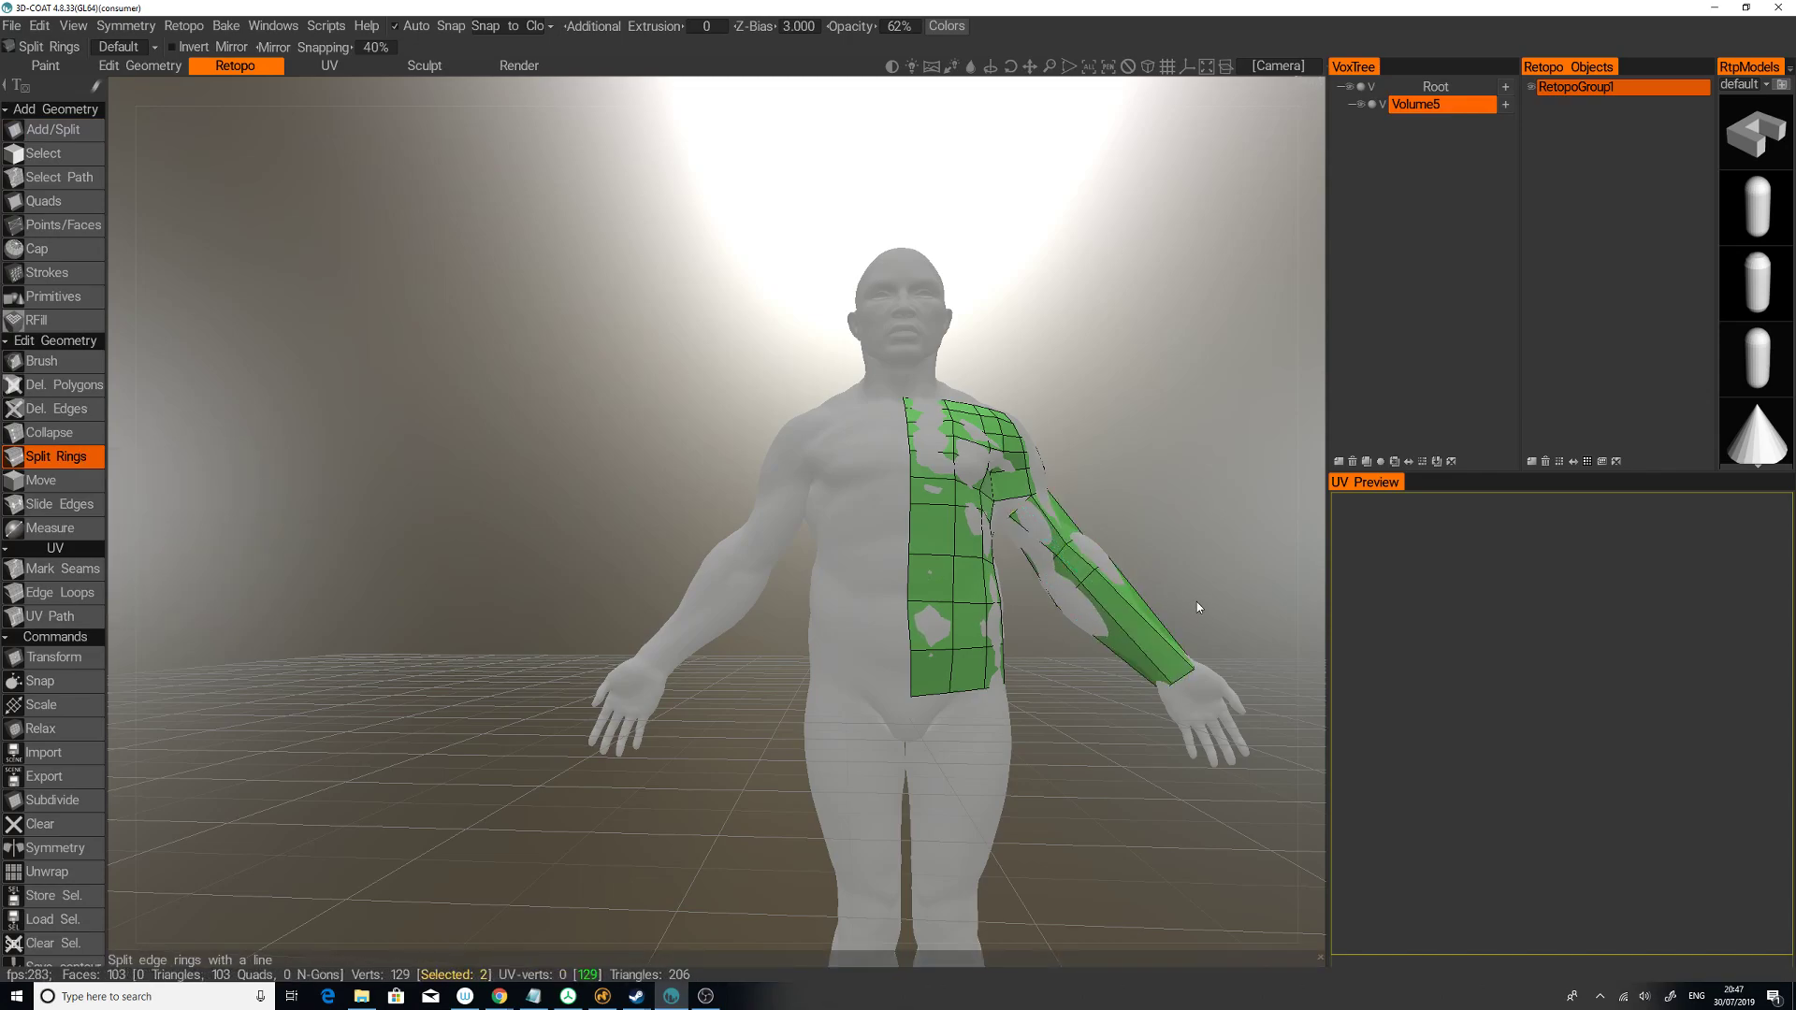
{"action": "left_click", "coordinate": [1128, 626]}
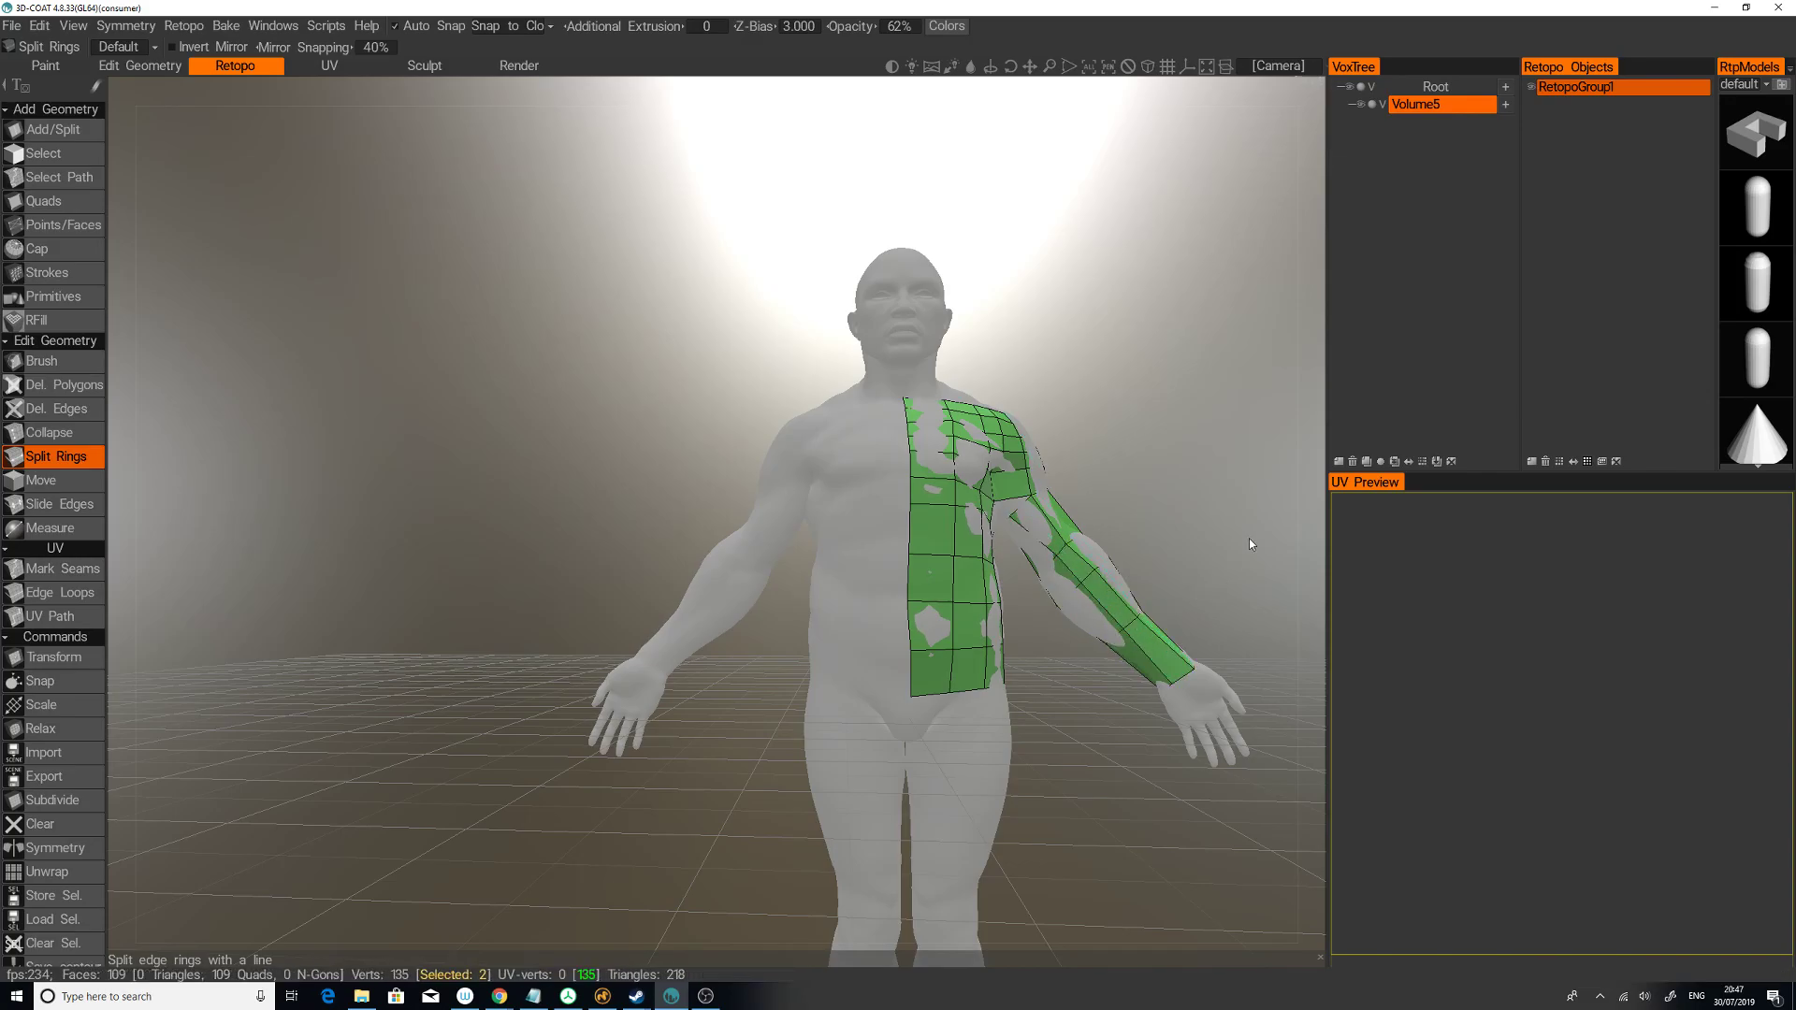
{"action": "left_click_drag", "start_coordinate": [1249, 537], "coordinate": [1085, 529]}
{"action": "left_click", "coordinate": [1033, 531]}
Step: Add two lengthwise edge loops along the arm and two more edge rings across it
{"action": "left_click_drag", "start_coordinate": [1232, 490], "coordinate": [975, 741]}
{"action": "left_click", "coordinate": [1056, 655]}
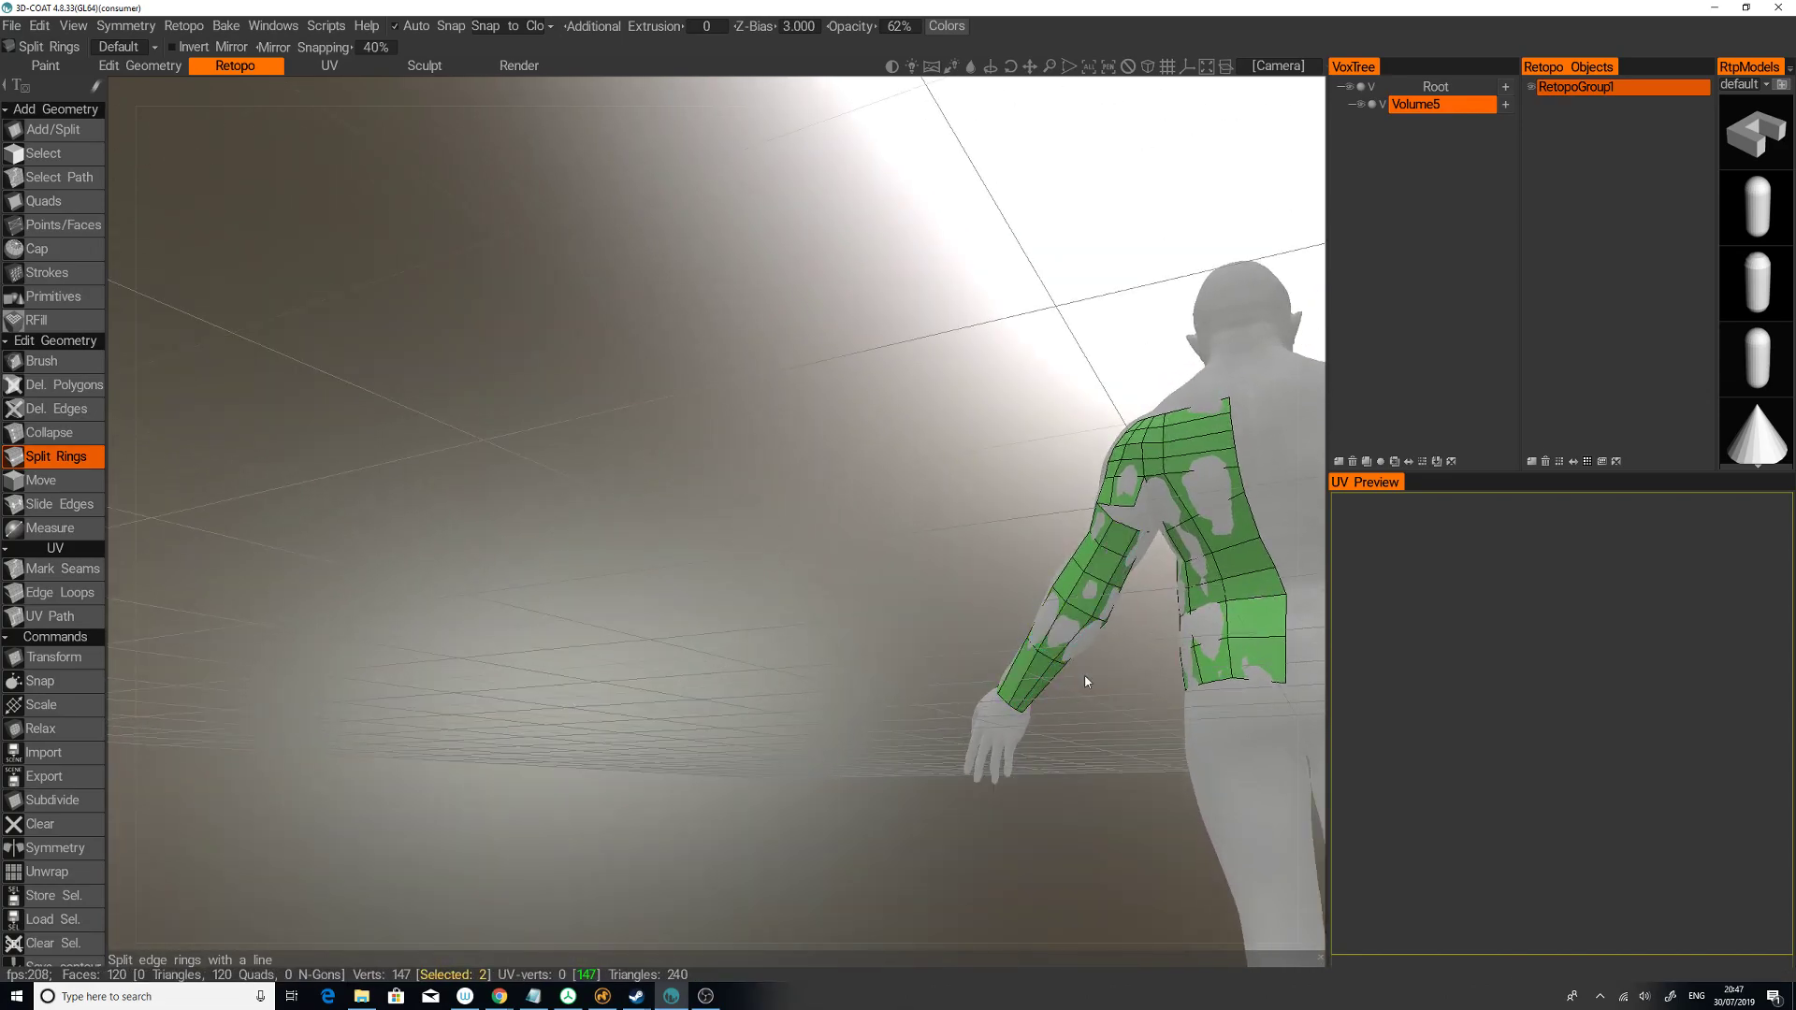
{"action": "left_click_drag", "start_coordinate": [1092, 681], "coordinate": [1130, 726]}
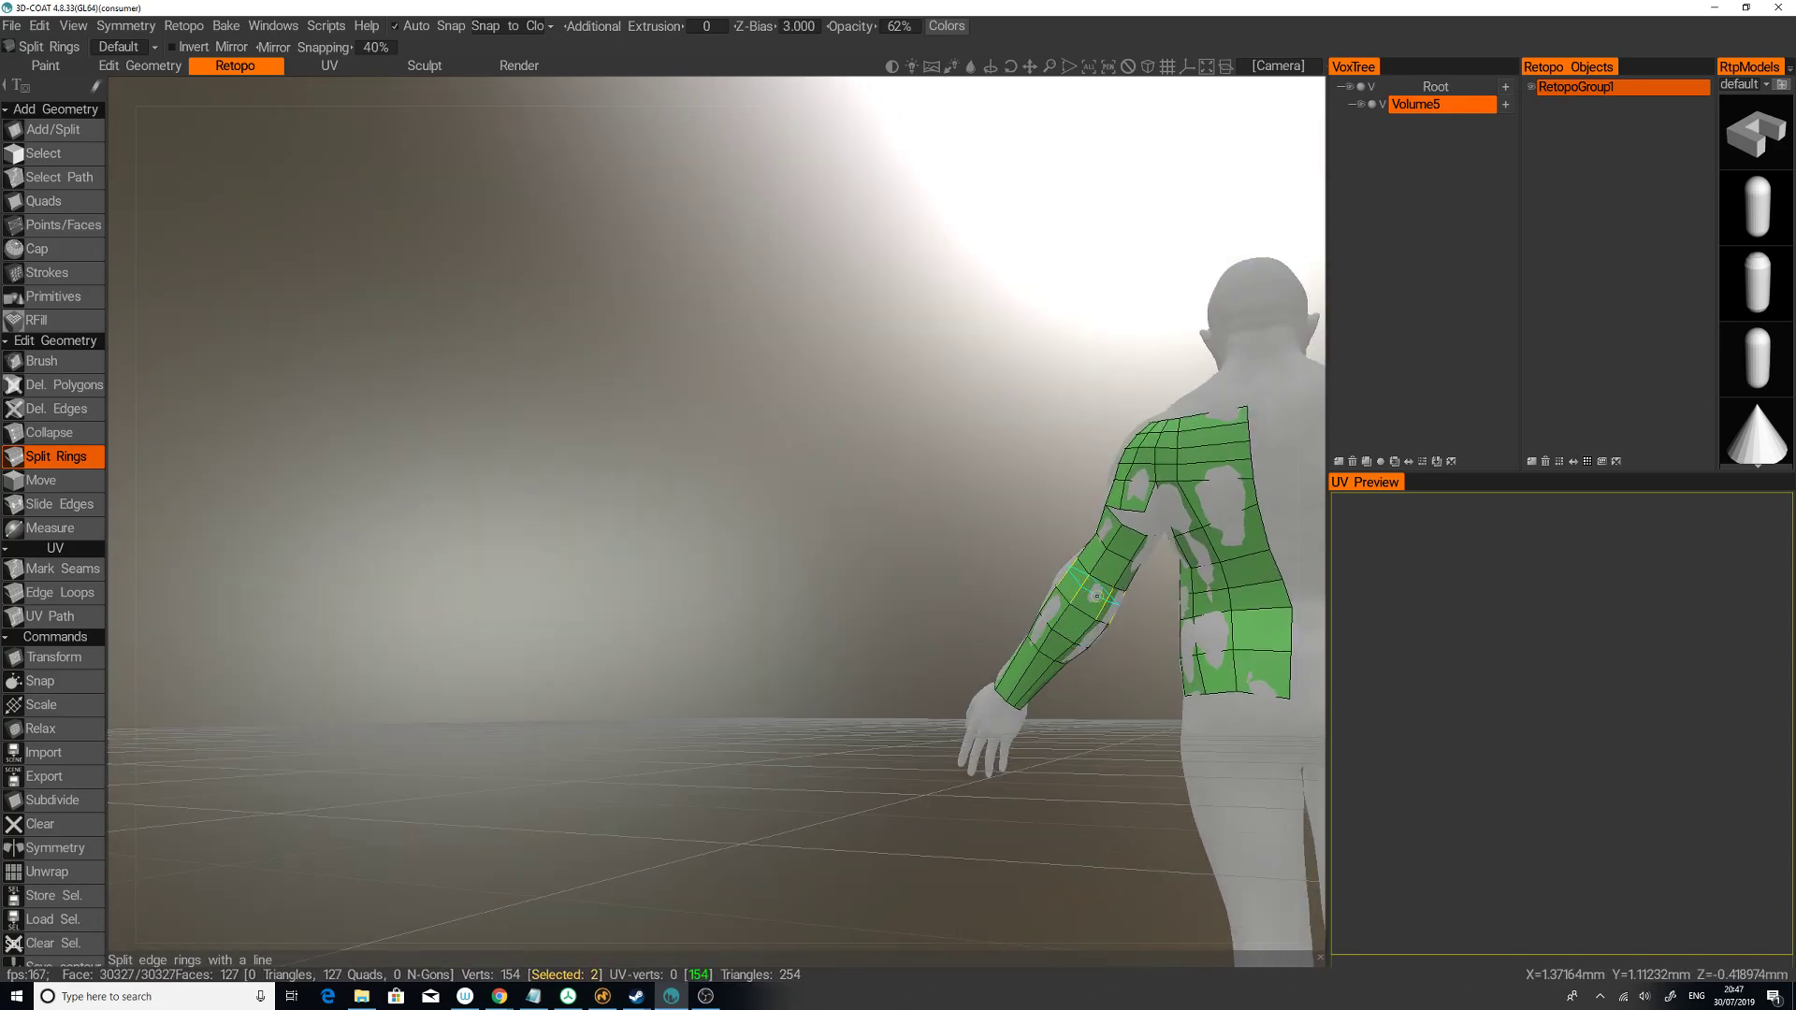
{"action": "left_click", "coordinate": [1102, 608]}
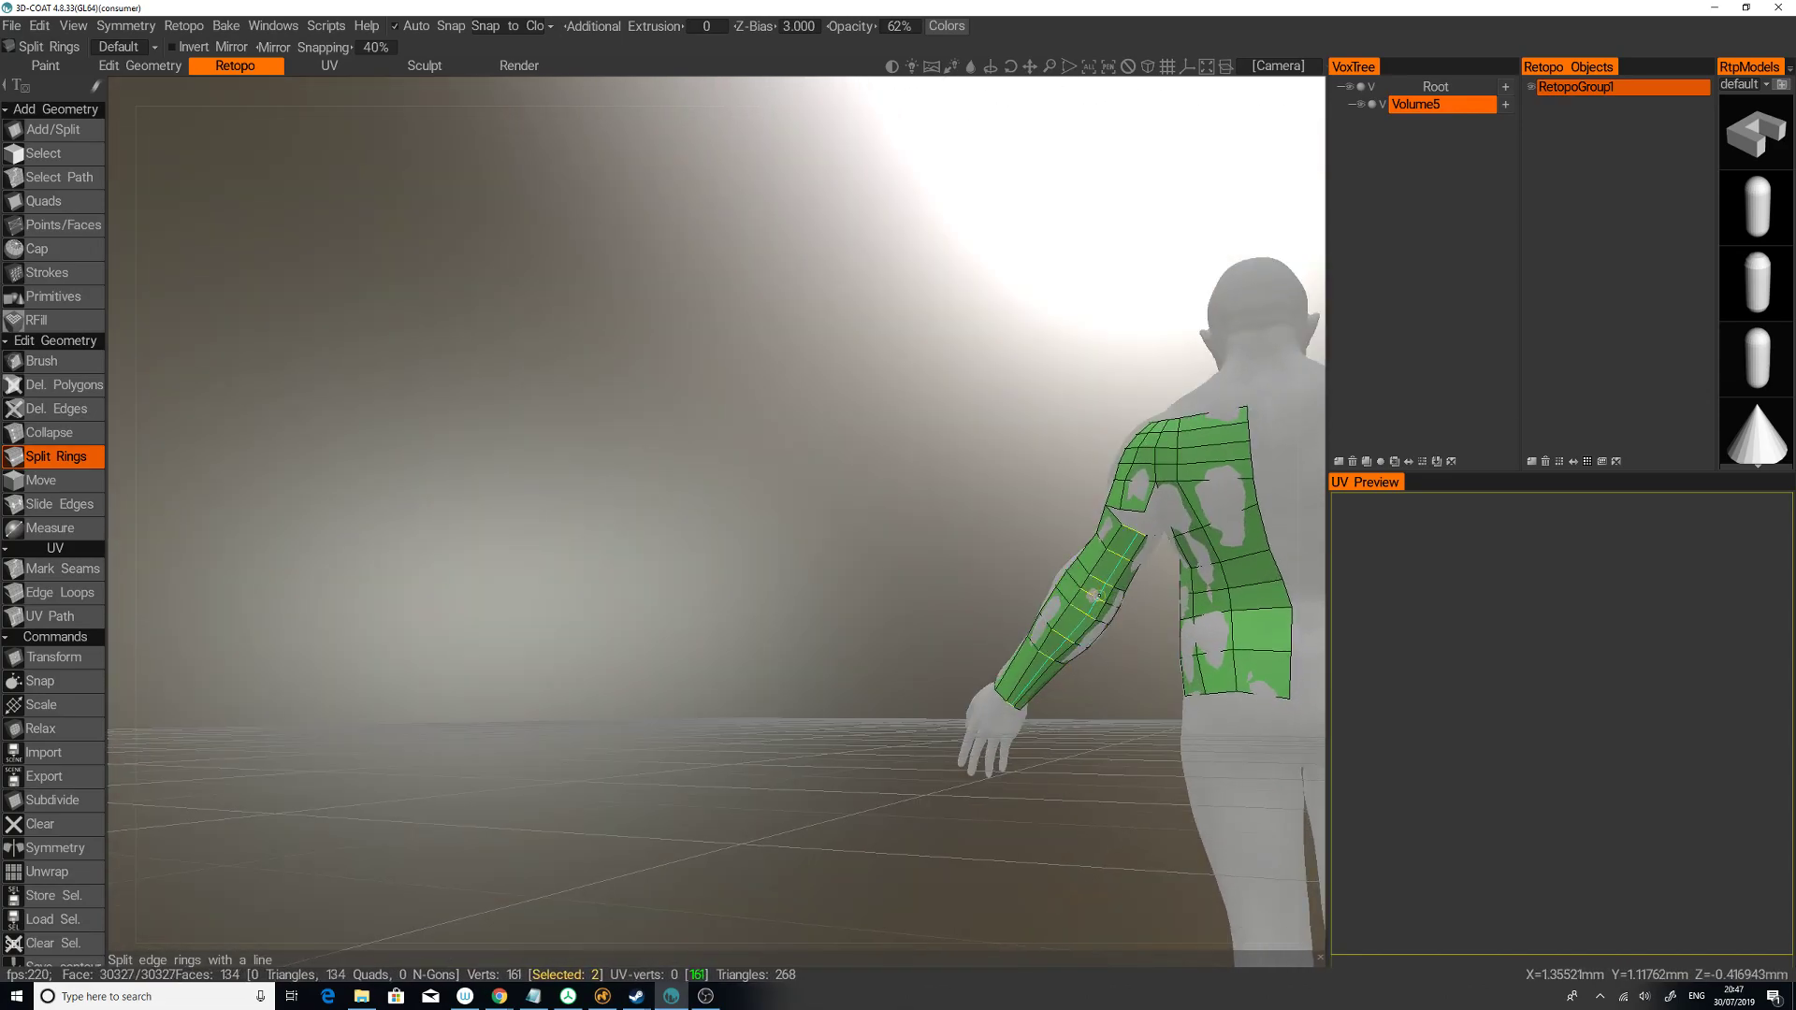
{"action": "left_click_drag", "start_coordinate": [1153, 680], "coordinate": [769, 662]}
{"action": "left_click", "coordinate": [1157, 661]}
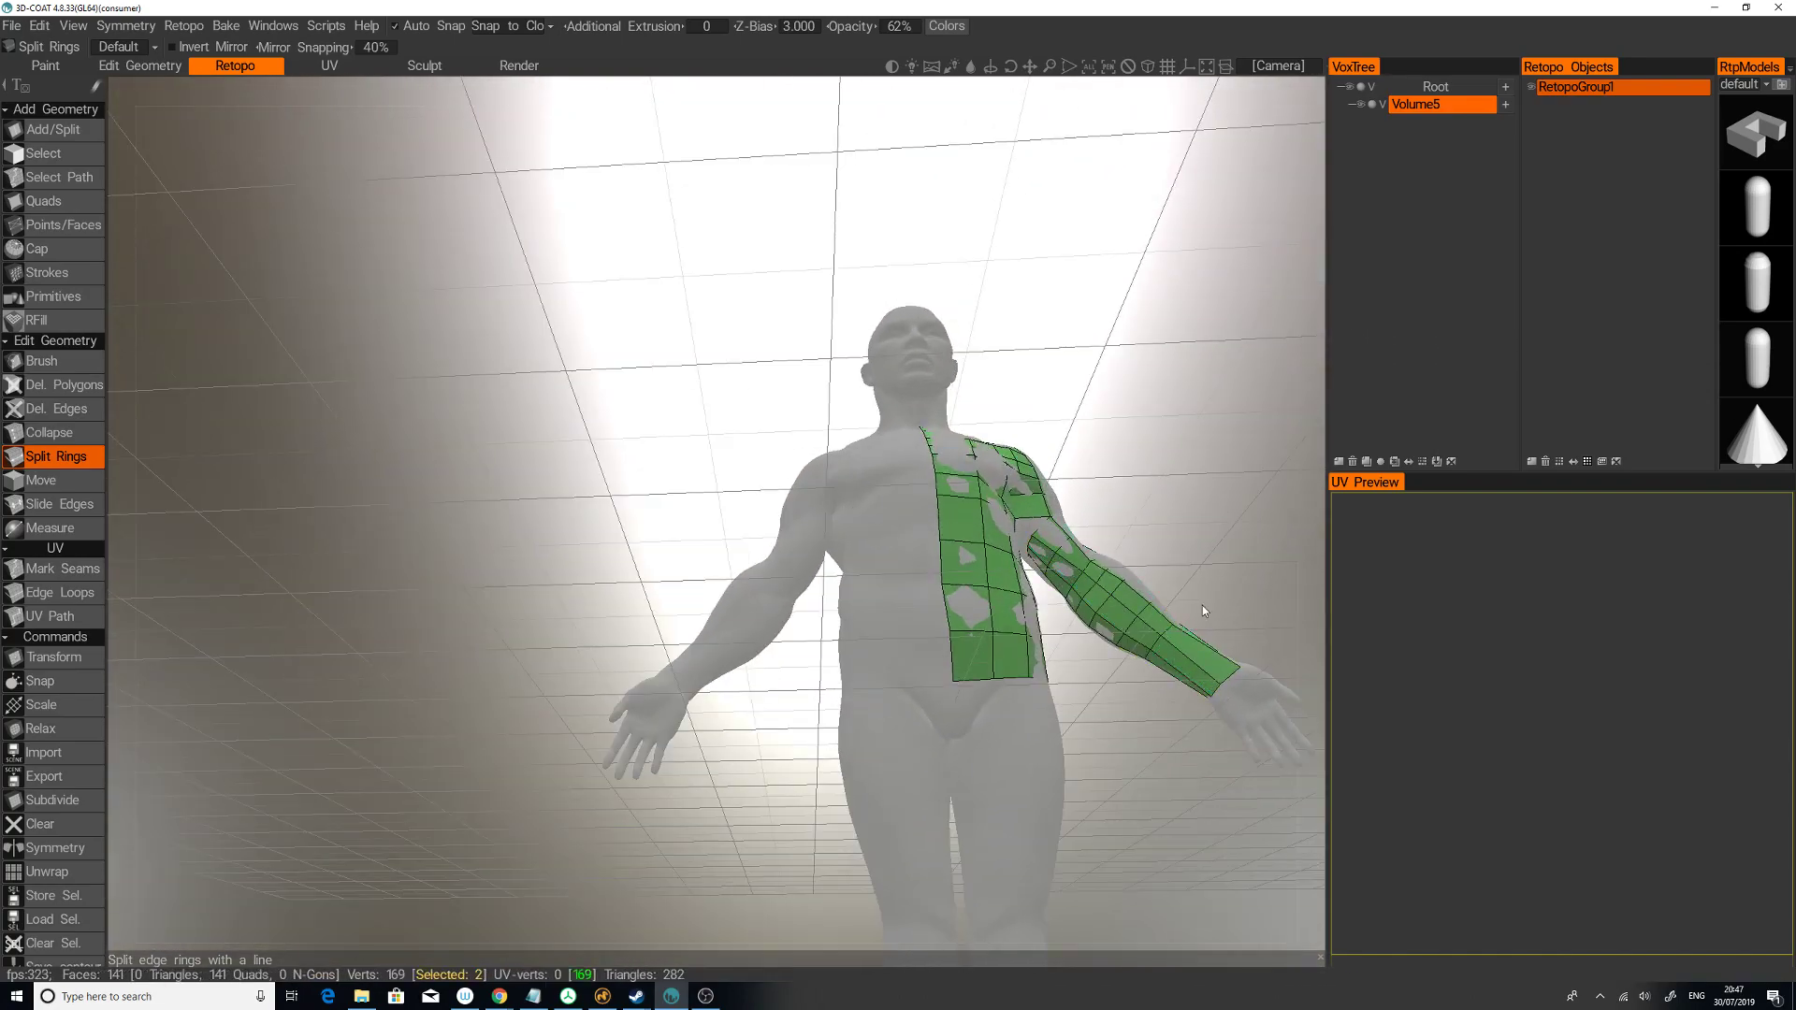
Step: Try to wrap one side of the neck in a strip of quads running from the throat to the nape
{"action": "left_click_drag", "start_coordinate": [1216, 602], "coordinate": [1079, 471]}
{"action": "left_click", "coordinate": [66, 130]}
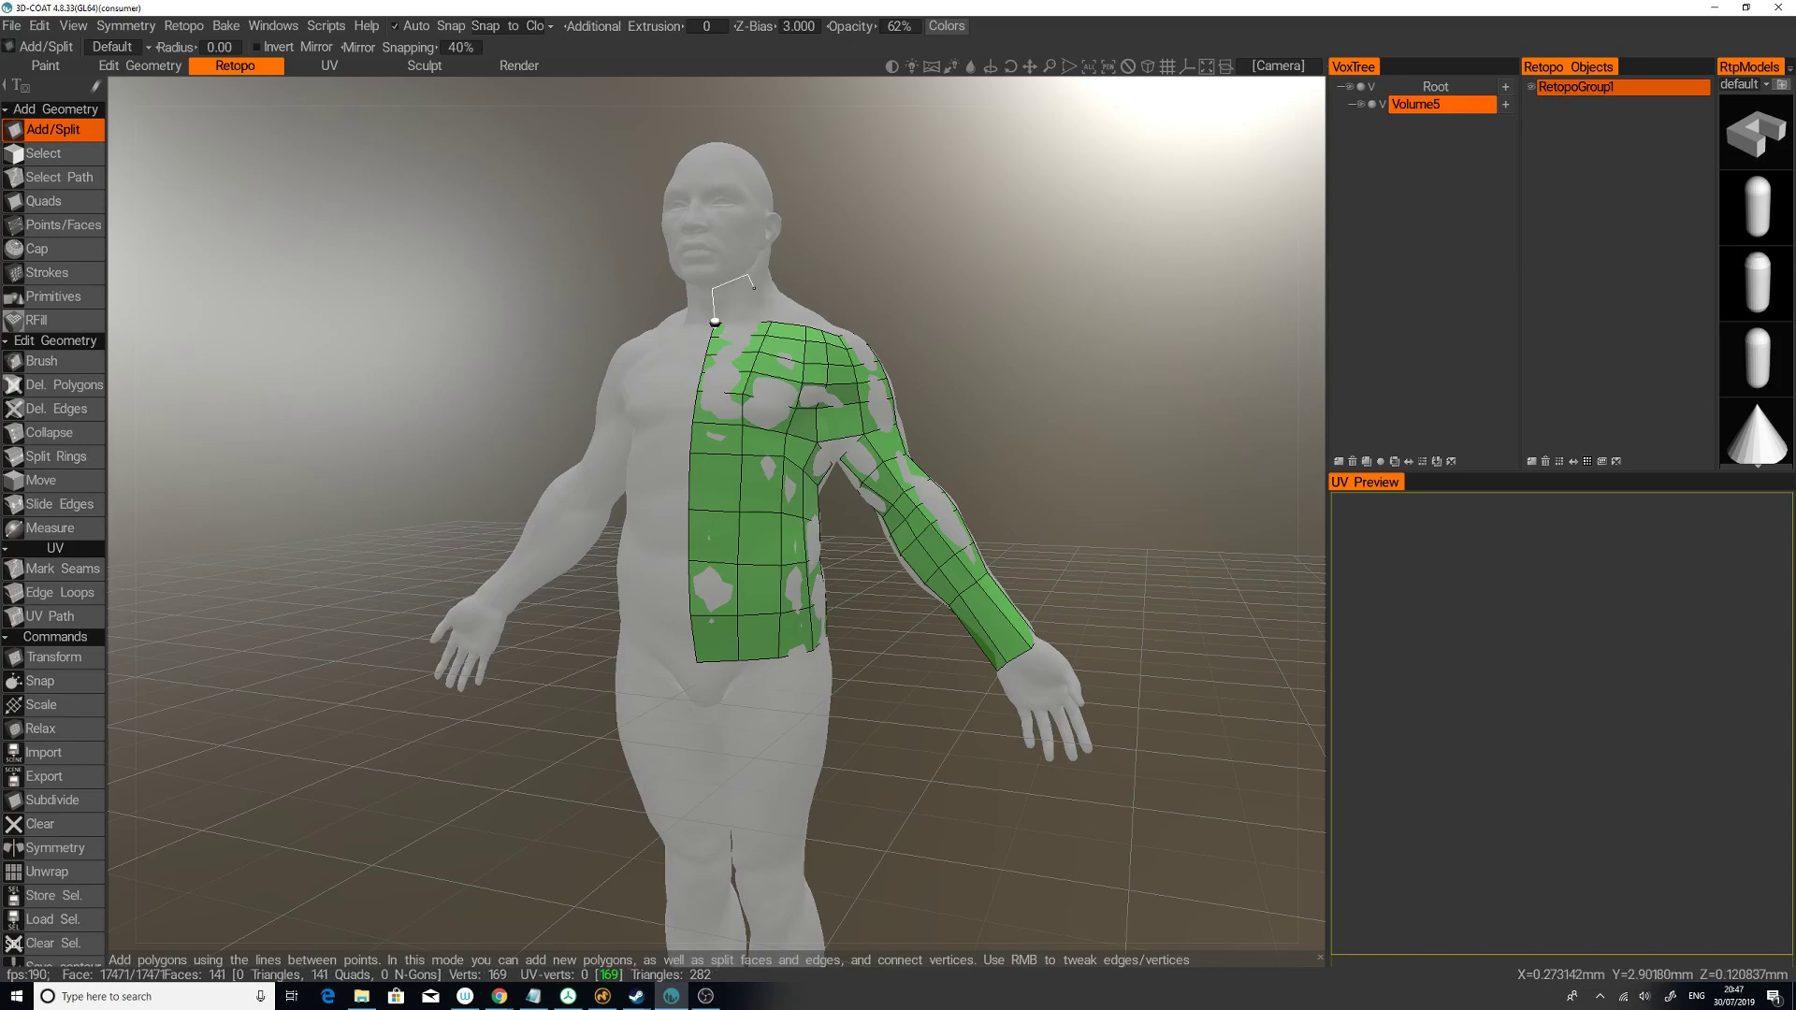
{"action": "left_click", "coordinate": [715, 322]}
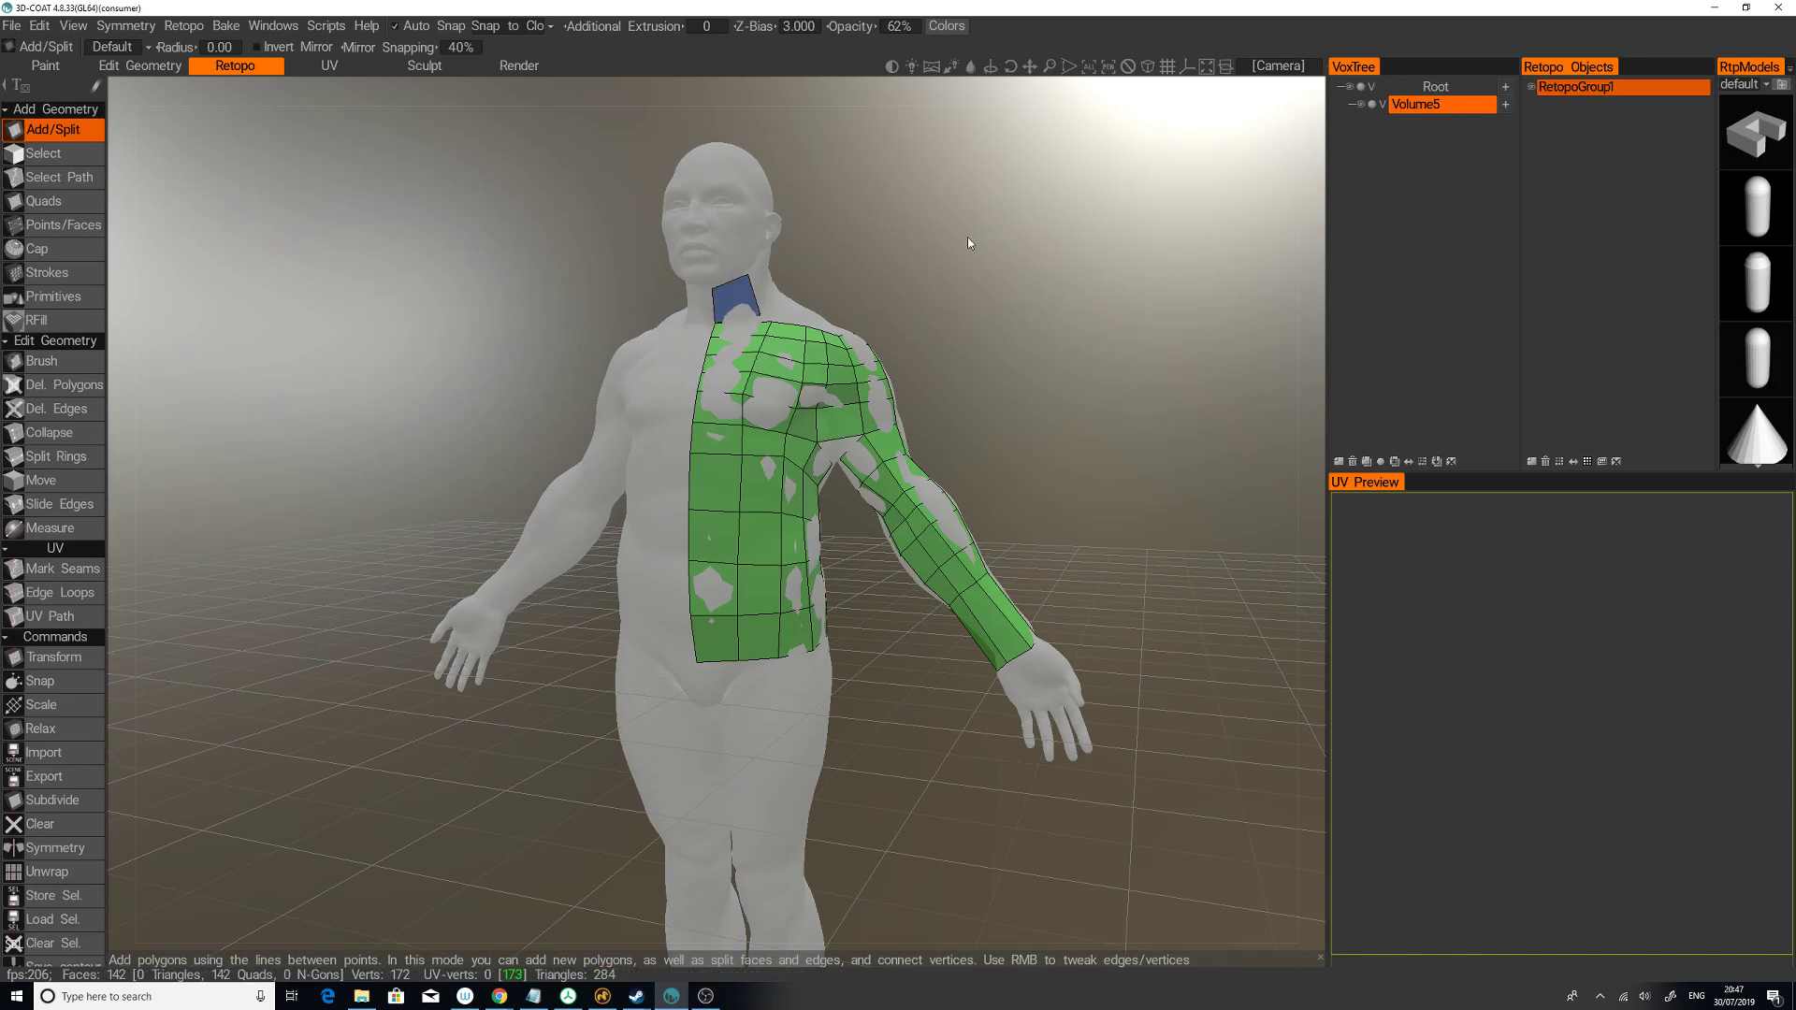
{"action": "left_click_drag", "start_coordinate": [974, 241], "coordinate": [784, 281]}
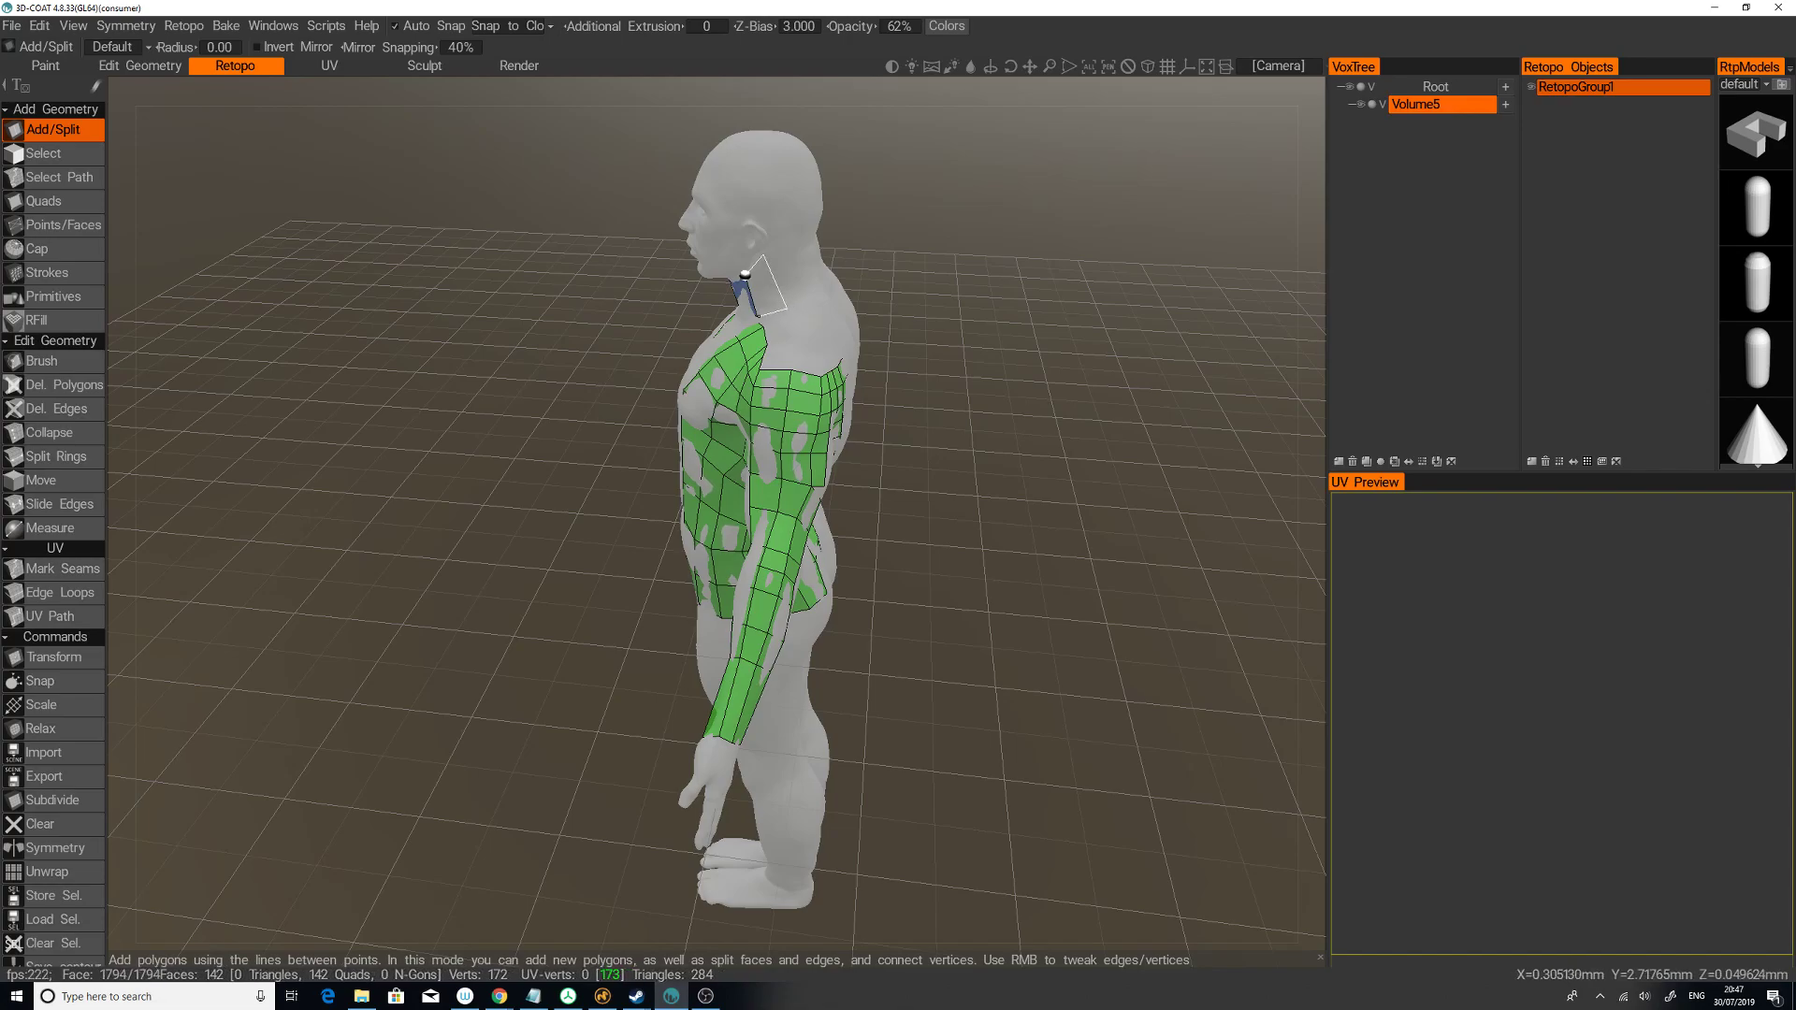
{"action": "left_click", "coordinate": [786, 307]}
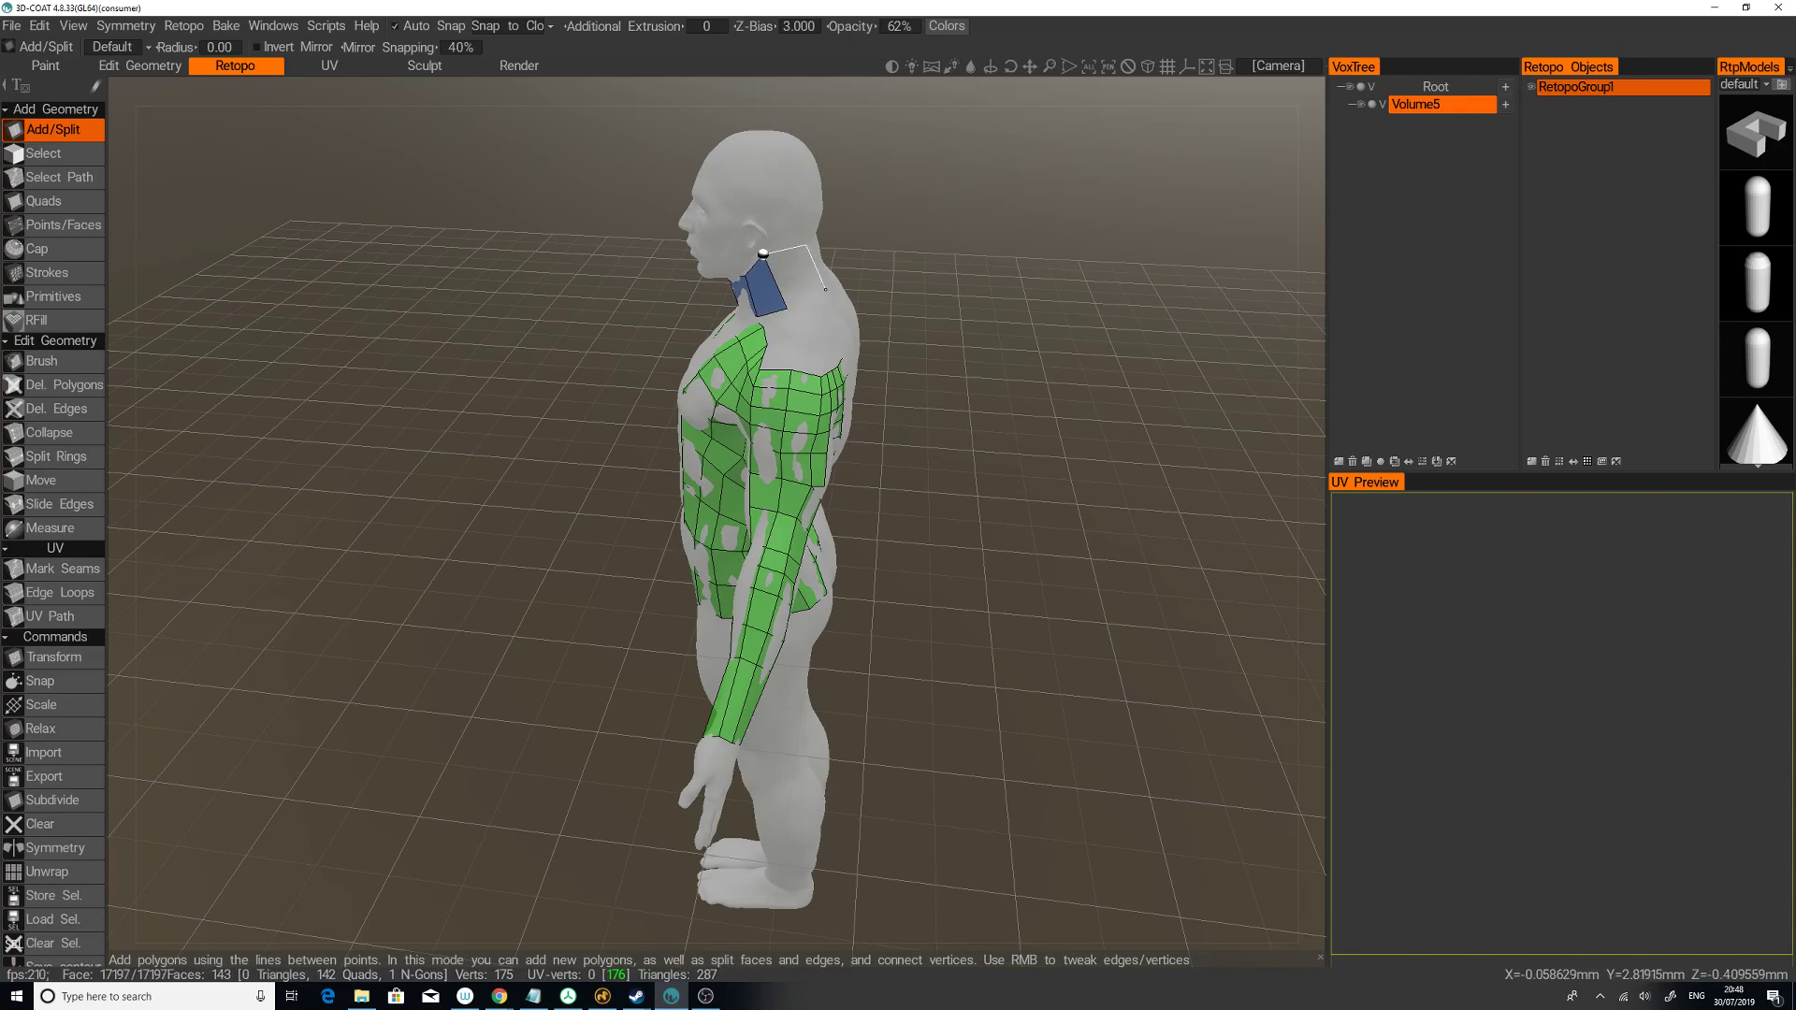
{"action": "left_click", "coordinate": [764, 254]}
{"action": "left_click_drag", "start_coordinate": [1076, 290], "coordinate": [859, 288]}
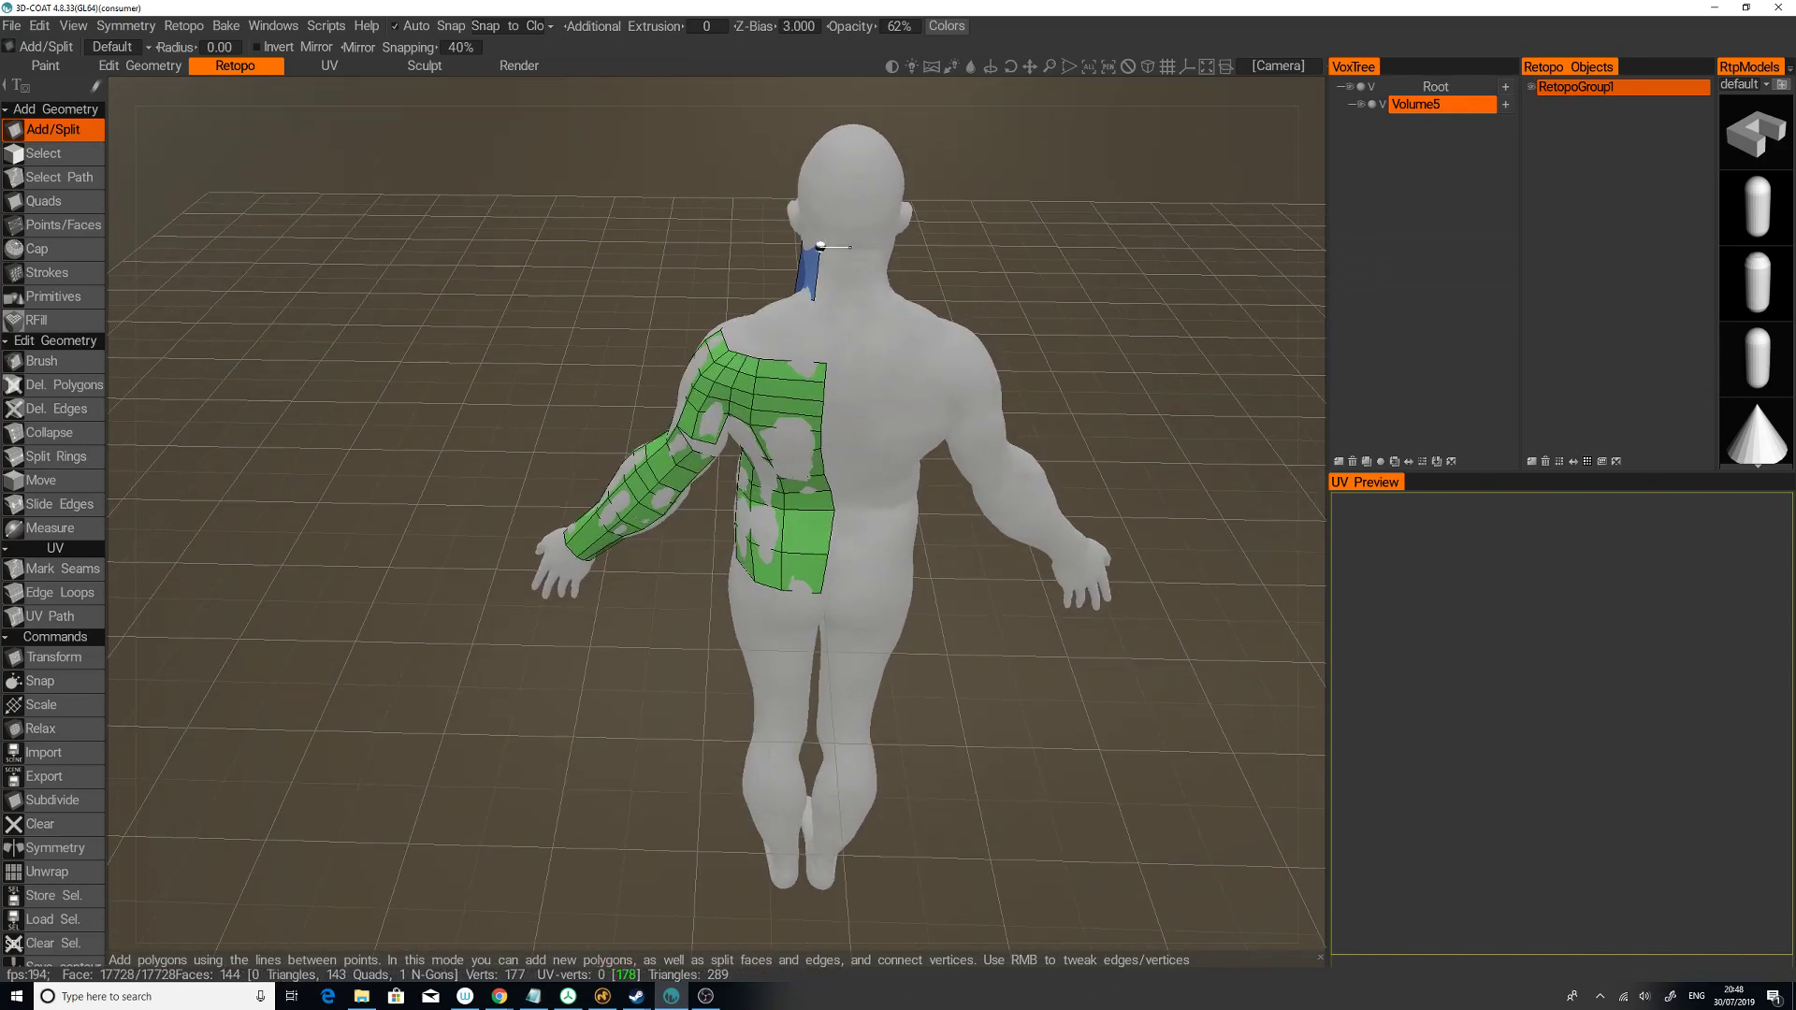
{"action": "left_click", "coordinate": [813, 300]}
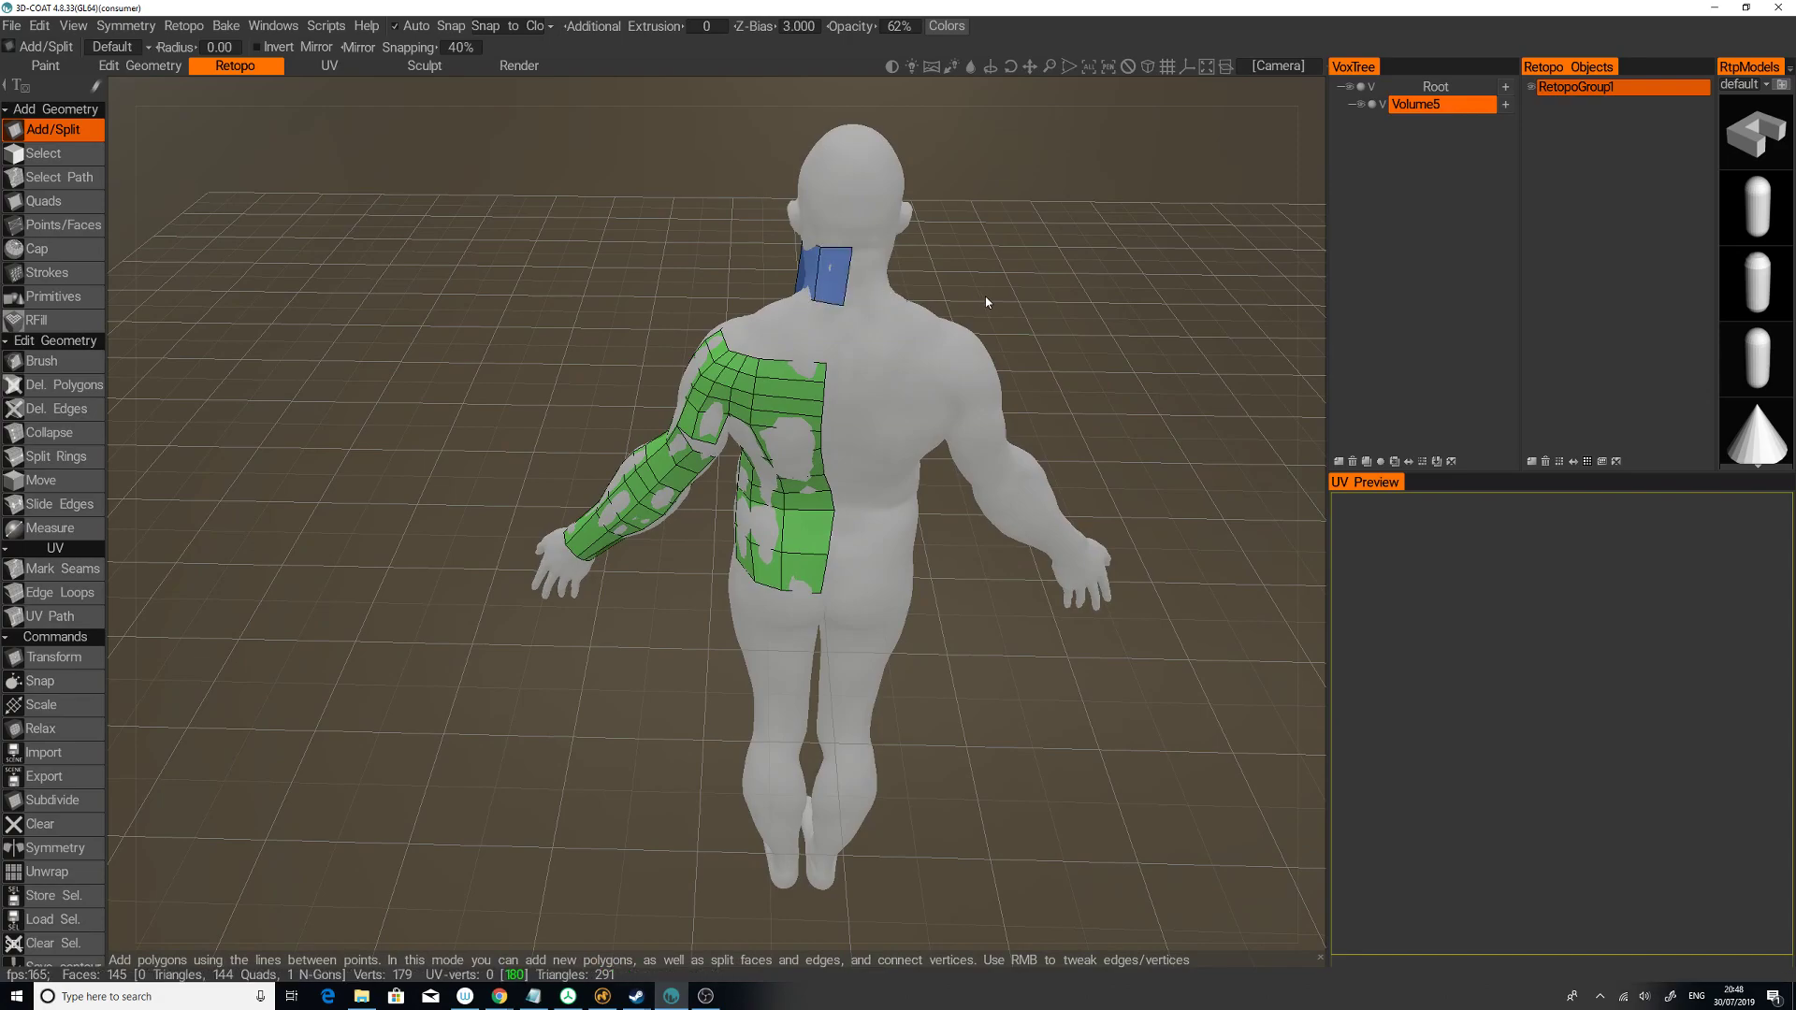
{"action": "left_click_drag", "start_coordinate": [988, 302], "coordinate": [1158, 321]}
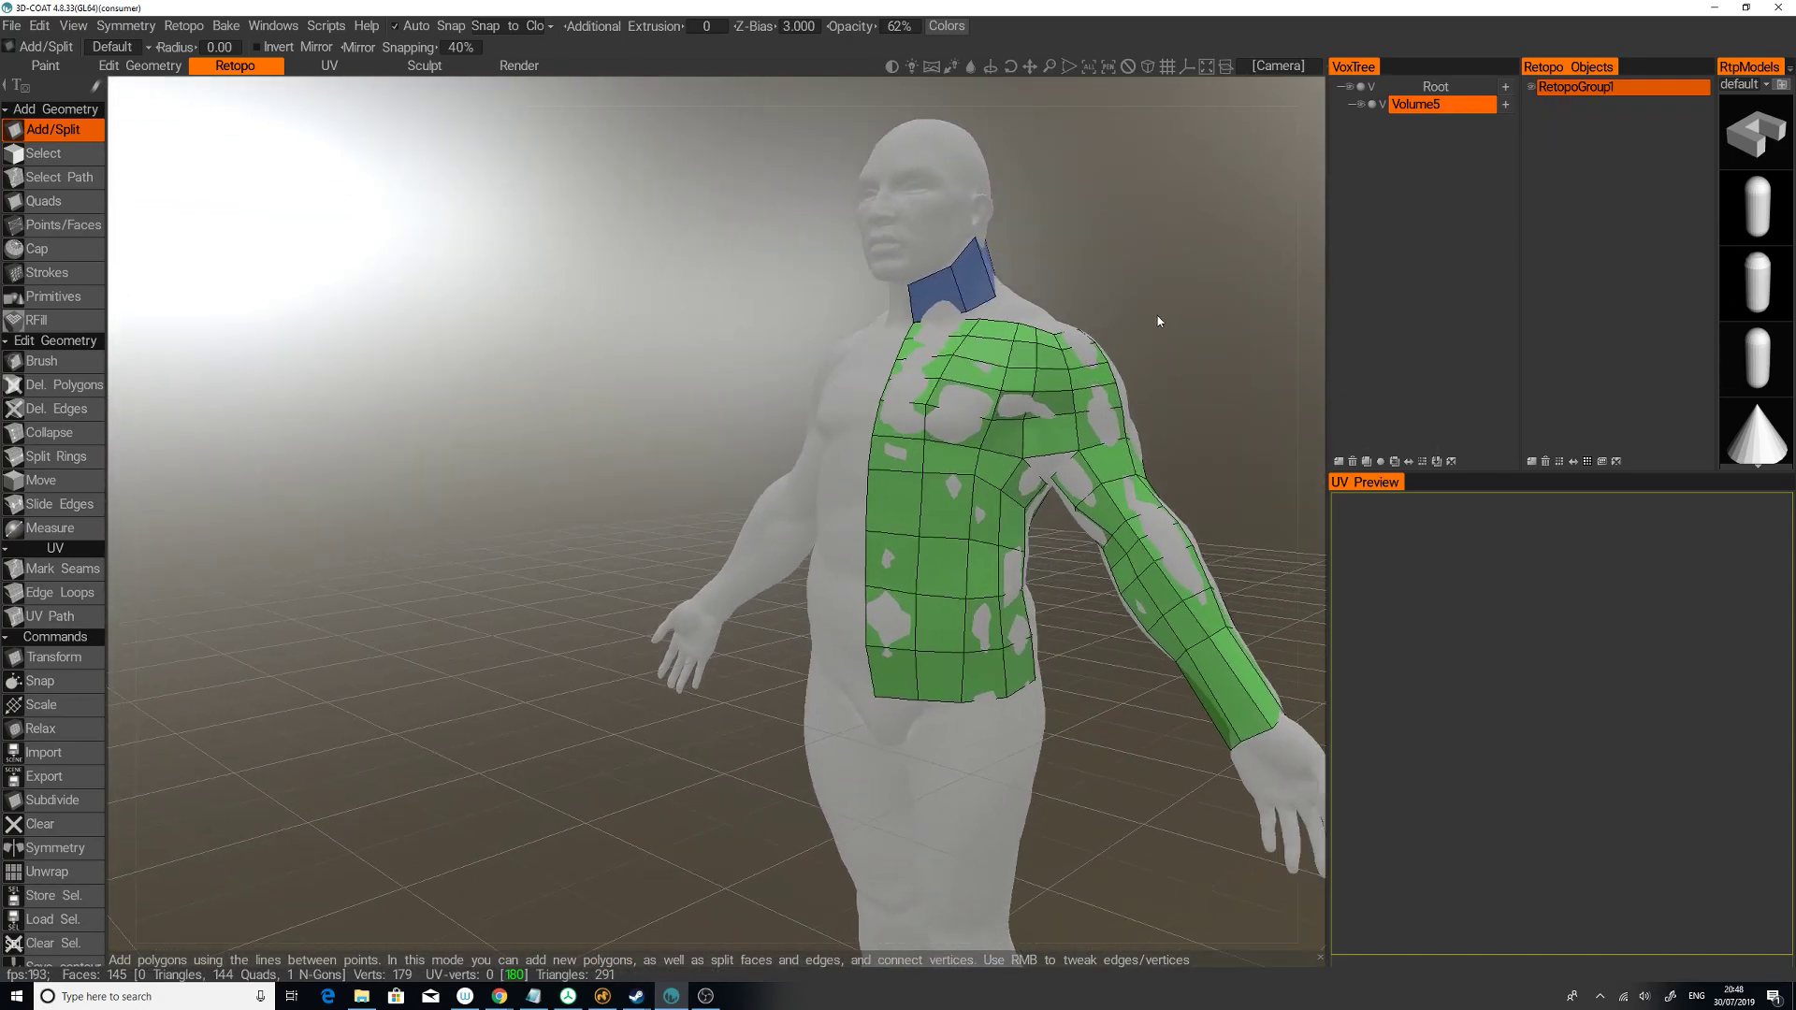
Step: Undo all the quads just added around the neck
{"action": "left_click", "coordinate": [56, 455]}
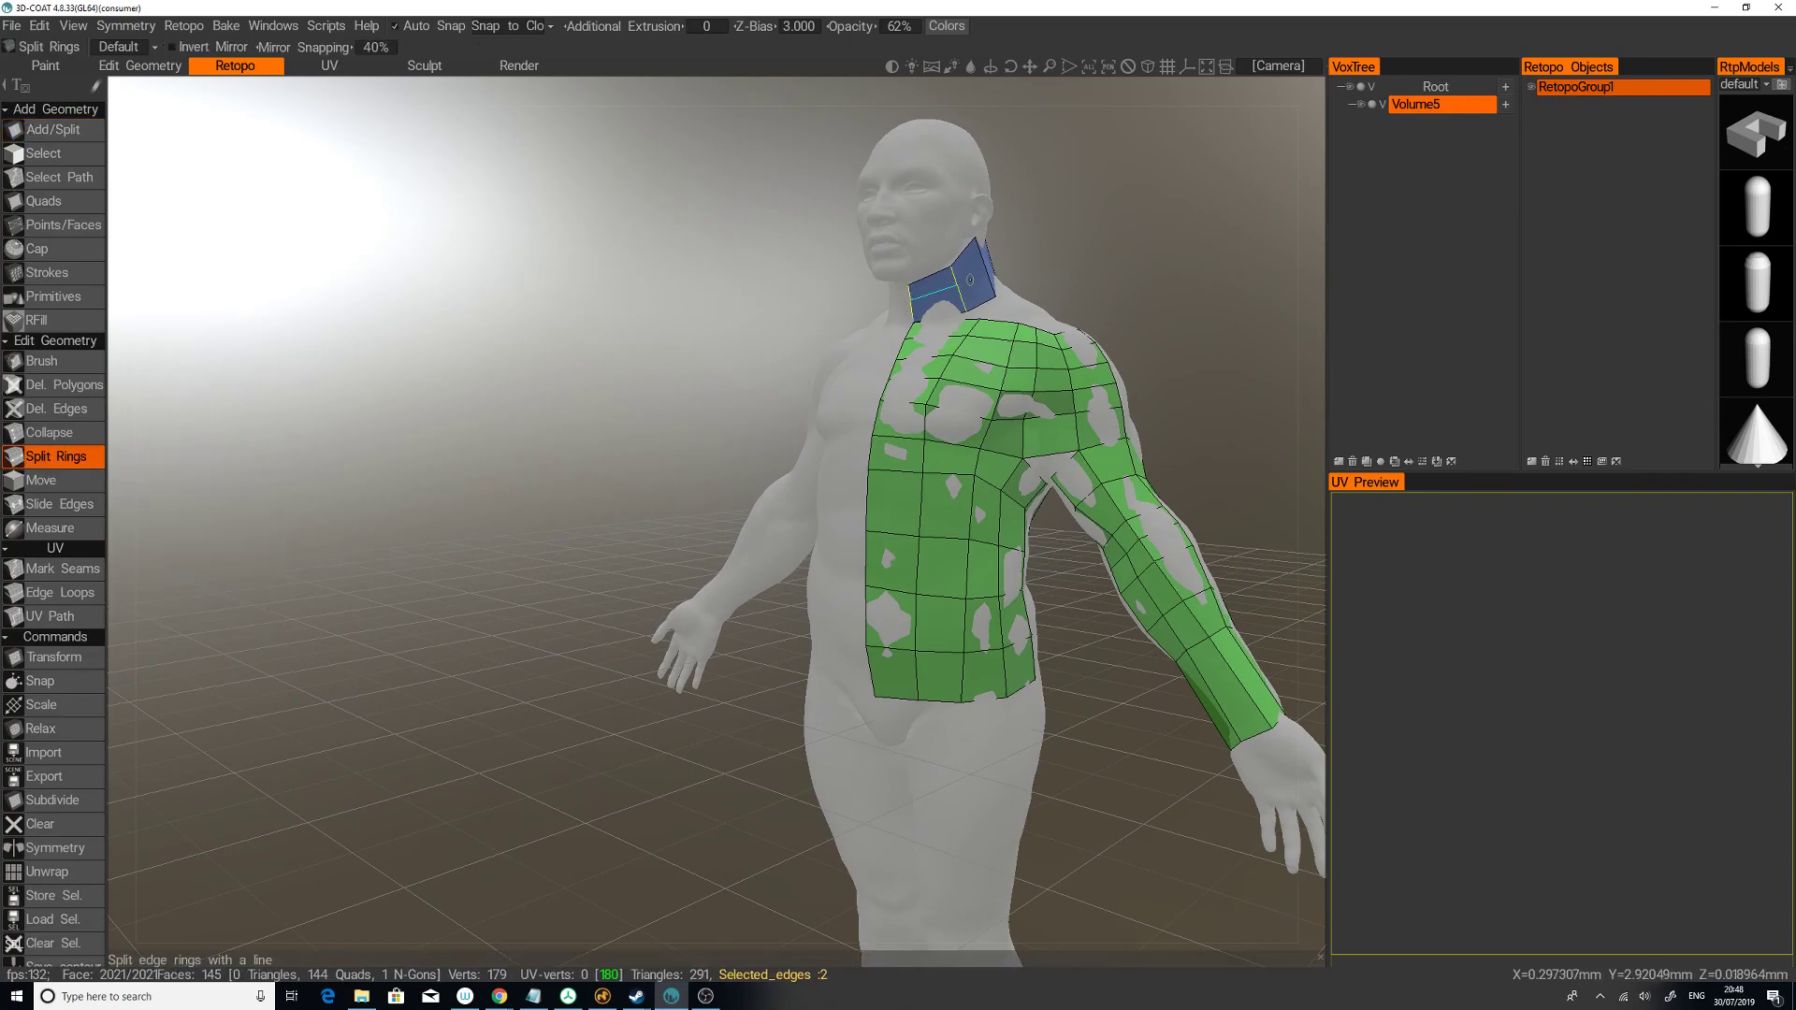
{"action": "left_click_drag", "start_coordinate": [1104, 285], "coordinate": [1275, 210]}
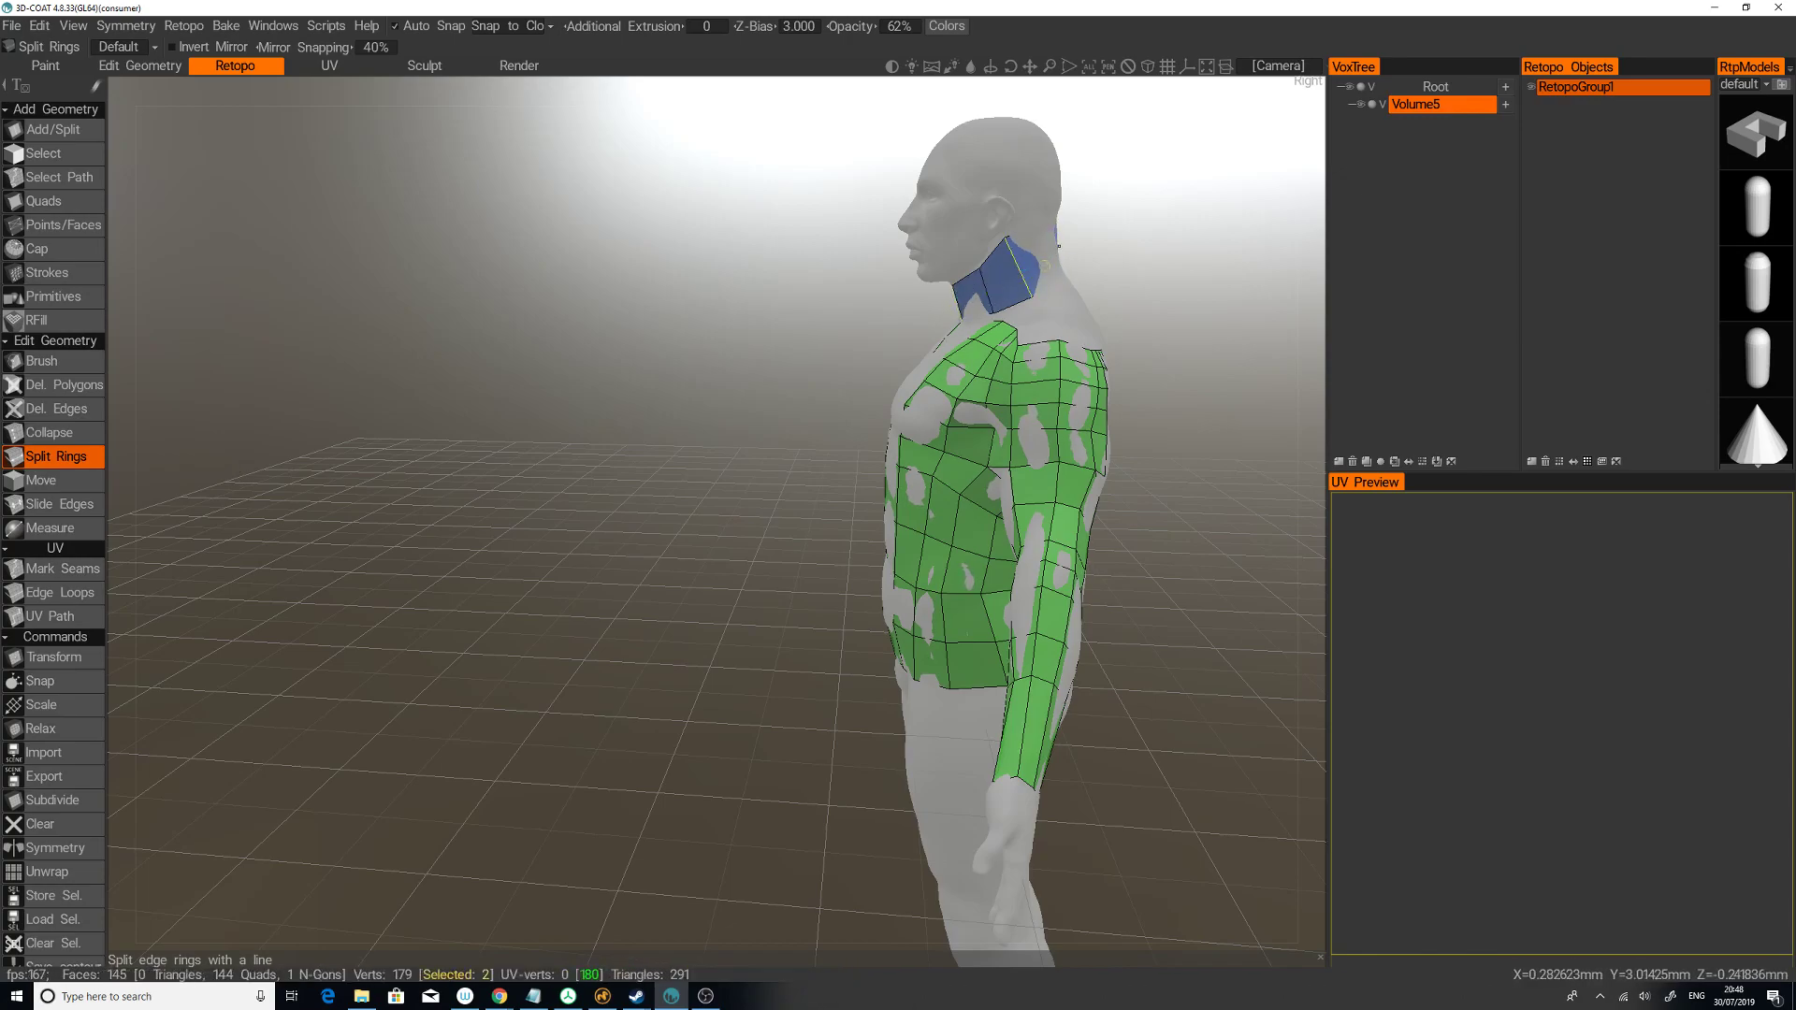
{"action": "key", "text": "ctrl+z"}
{"action": "key", "text": "ctrl+z"}
{"action": "key", "text": "ctrl+z"}
{"action": "key", "text": "ctrl+z"}
{"action": "key", "text": "ctrl+z"}
Step: Wrap one half of the neck with three joined quads from the throat, around the side, to the nape
{"action": "left_click_drag", "start_coordinate": [1108, 262], "coordinate": [1204, 217]}
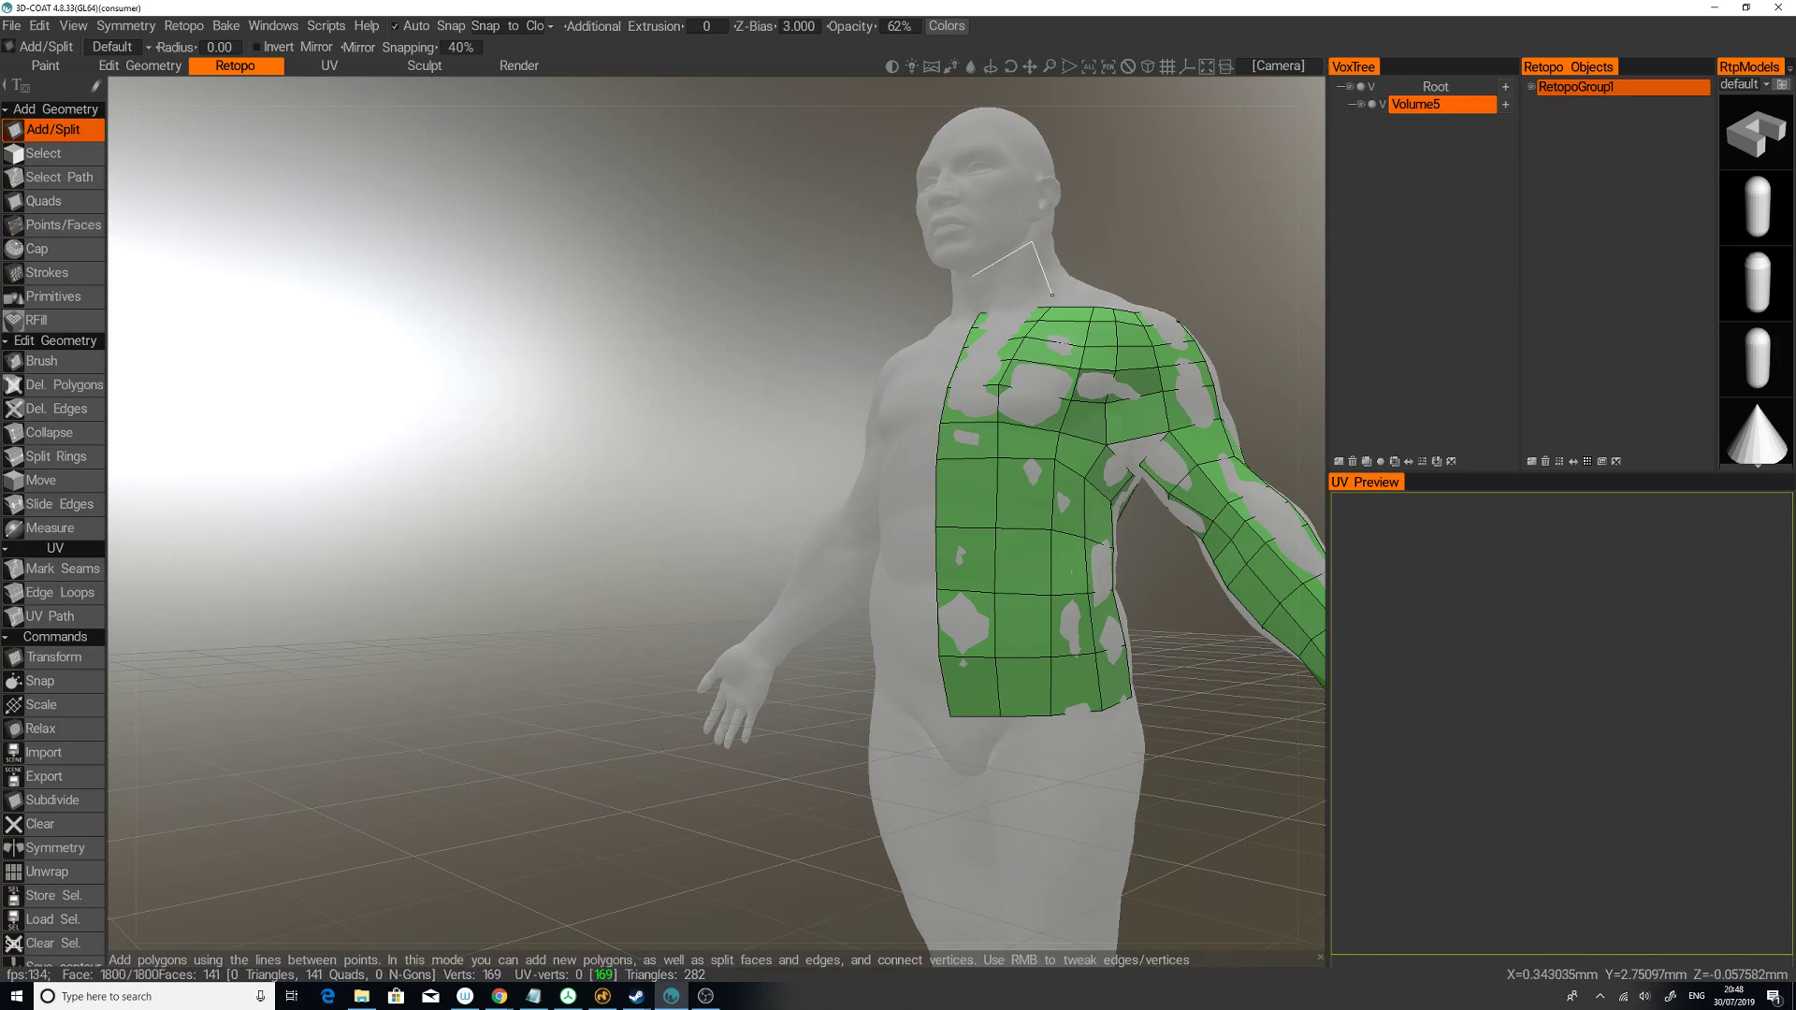
{"action": "left_click", "coordinate": [973, 276]}
{"action": "left_click_drag", "start_coordinate": [1123, 217], "coordinate": [1028, 255]}
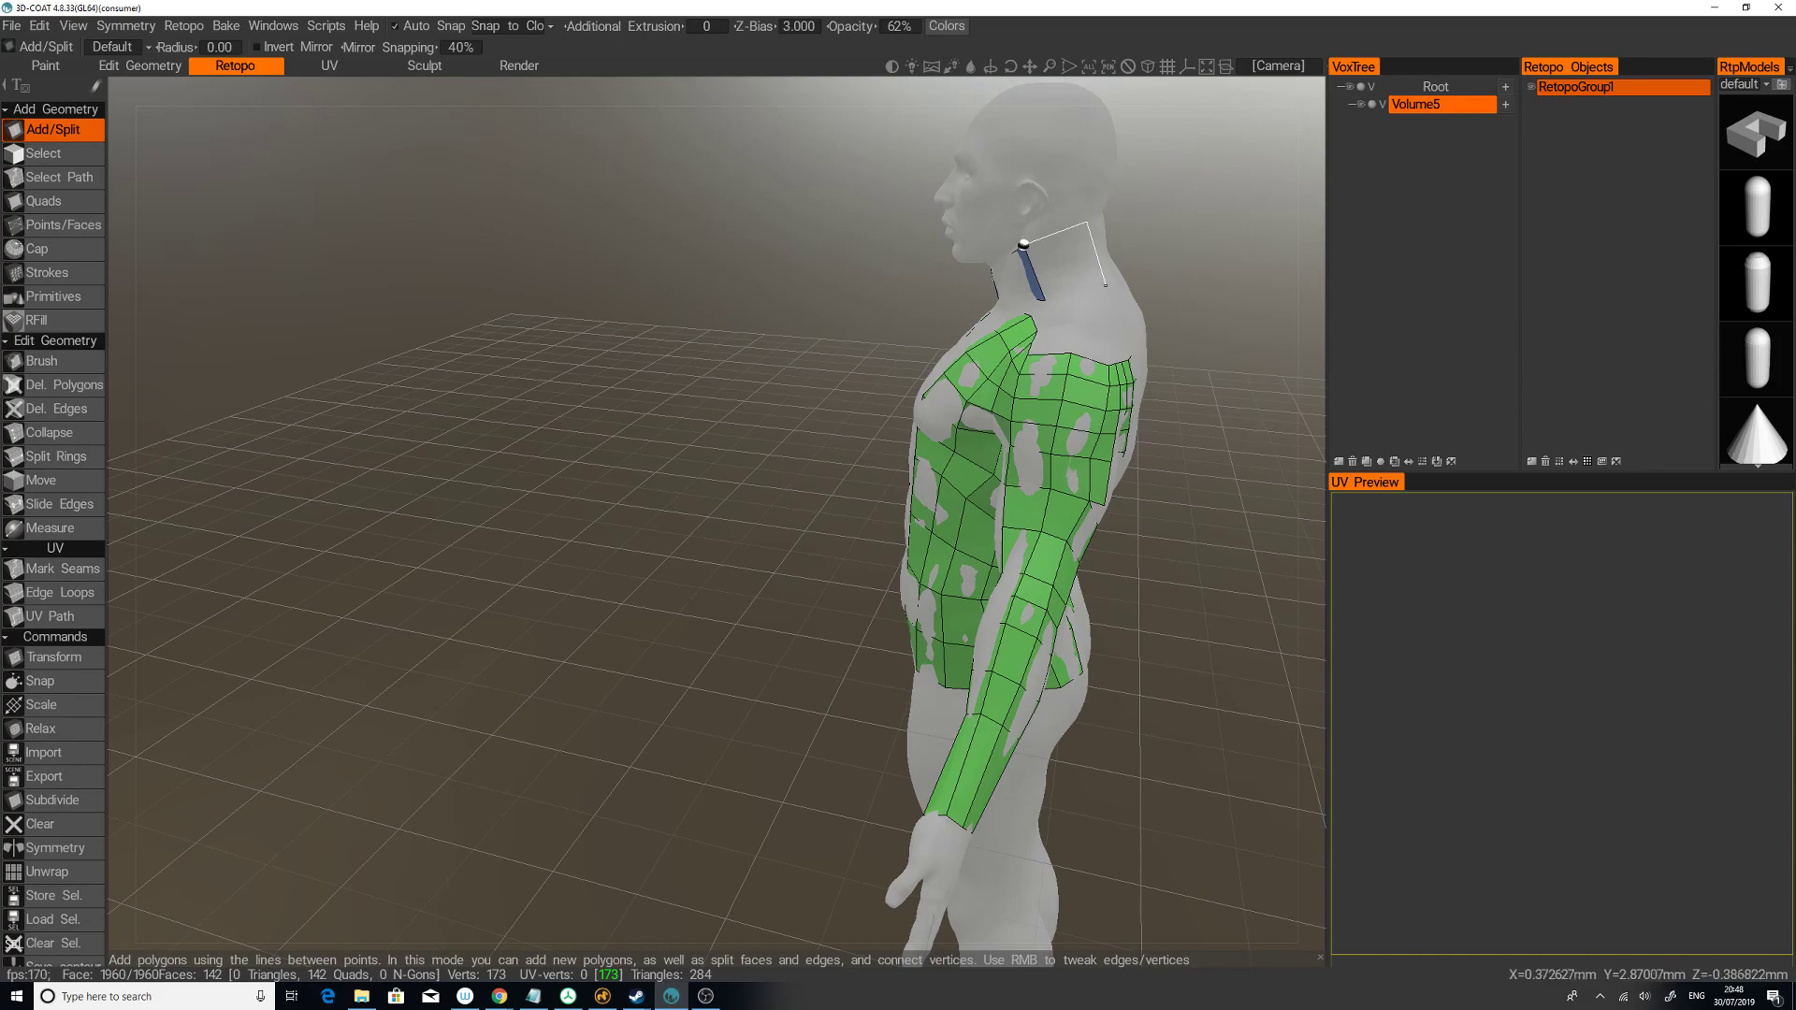
{"action": "left_click", "coordinate": [1023, 245]}
{"action": "left_click_drag", "start_coordinate": [1211, 255], "coordinate": [1049, 264]}
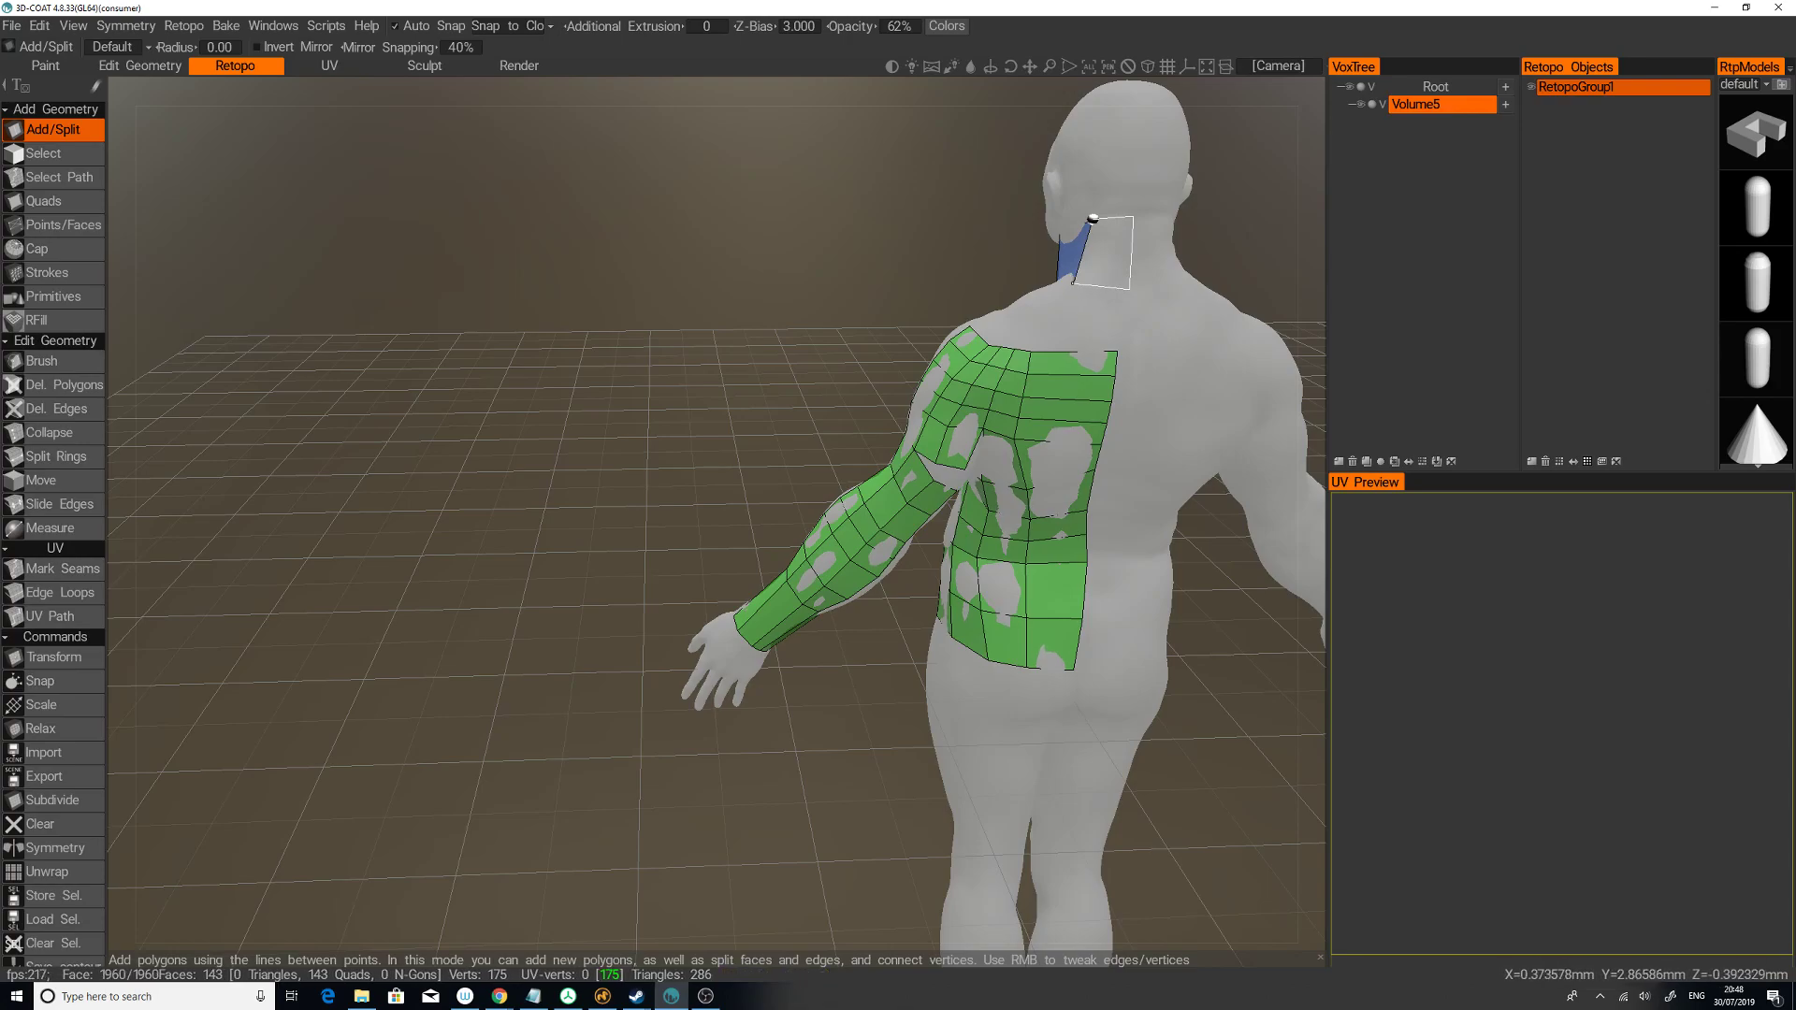
{"action": "left_click_drag", "start_coordinate": [1086, 305], "coordinate": [1212, 262], "text": "alt"}
{"action": "left_click", "coordinate": [1058, 278]}
Step: Subdivide the neck strip with Split Rings, cutting one ring around the neck and three vertical splits
{"action": "left_click", "coordinate": [73, 433]}
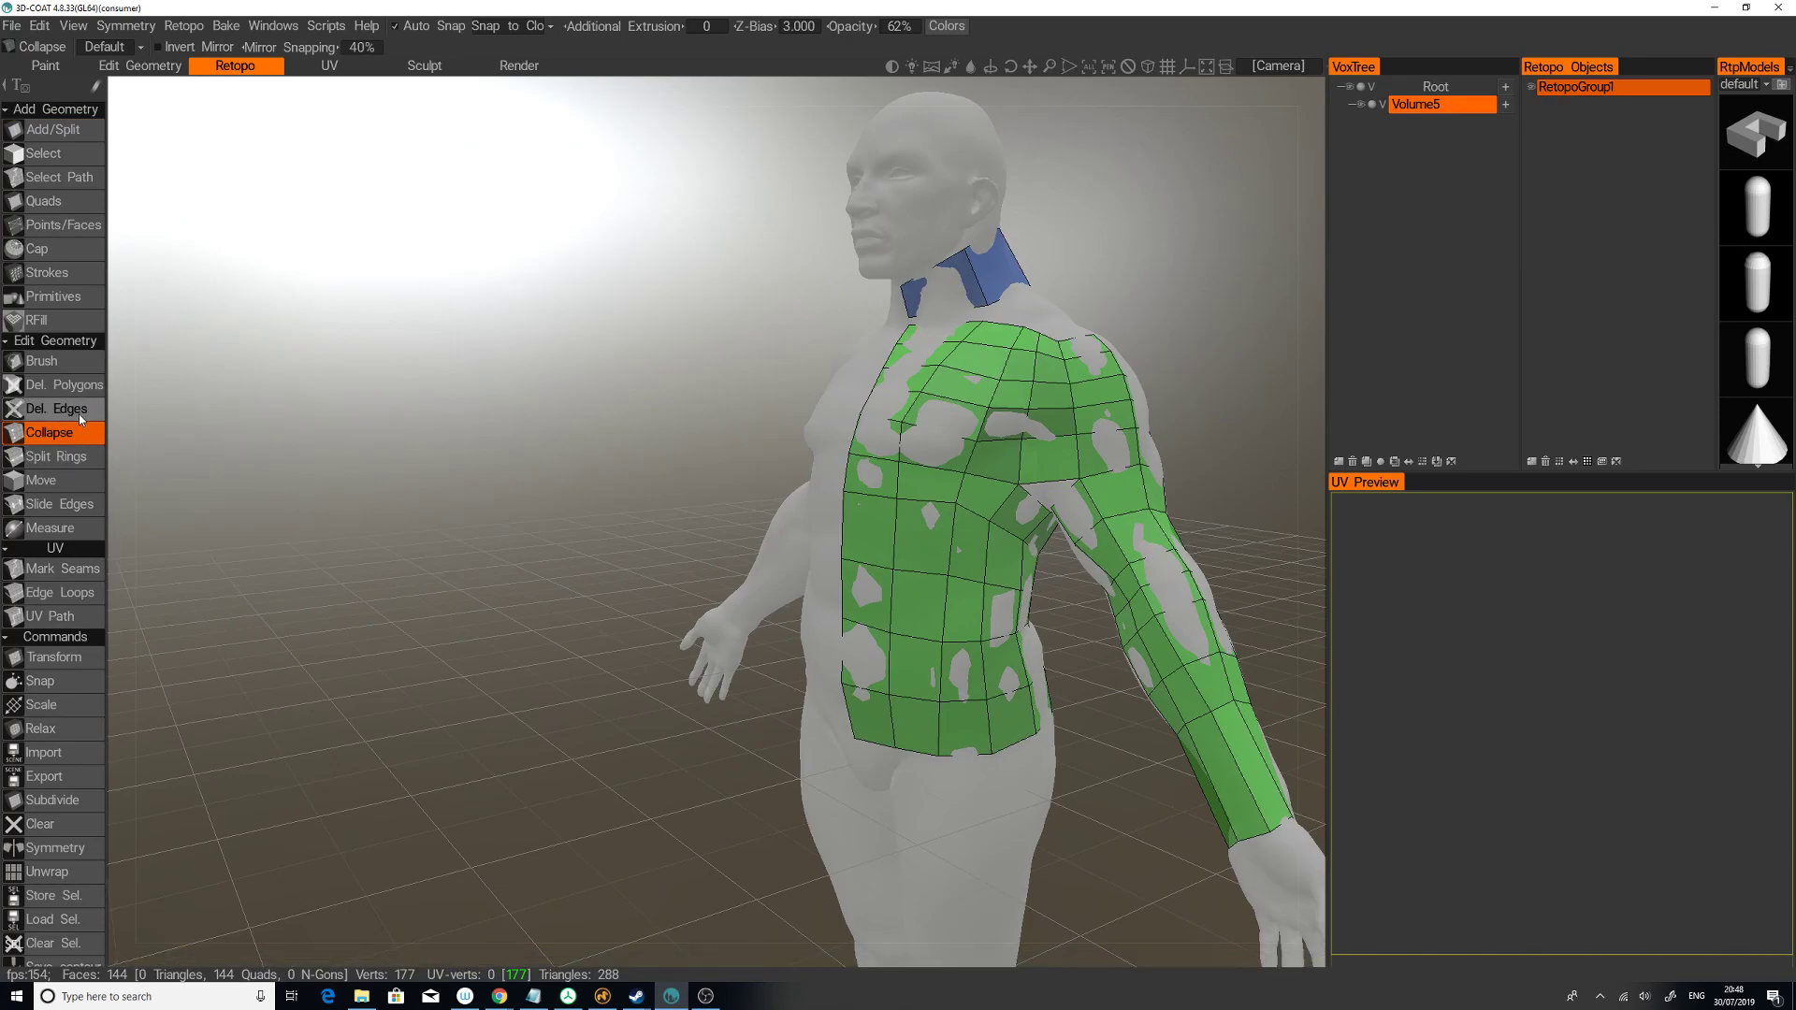
{"action": "left_click", "coordinate": [56, 456]}
{"action": "left_click", "coordinate": [990, 268]}
{"action": "left_click_drag", "start_coordinate": [1127, 236], "coordinate": [898, 323]}
{"action": "left_click", "coordinate": [946, 285]}
{"action": "left_click", "coordinate": [981, 269]}
{"action": "left_click_drag", "start_coordinate": [1123, 300], "coordinate": [1005, 552]}
{"action": "left_click", "coordinate": [1026, 261]}
{"action": "scroll", "coordinate": [1029, 543], "scroll_direction": "up", "scroll_amount": 4}
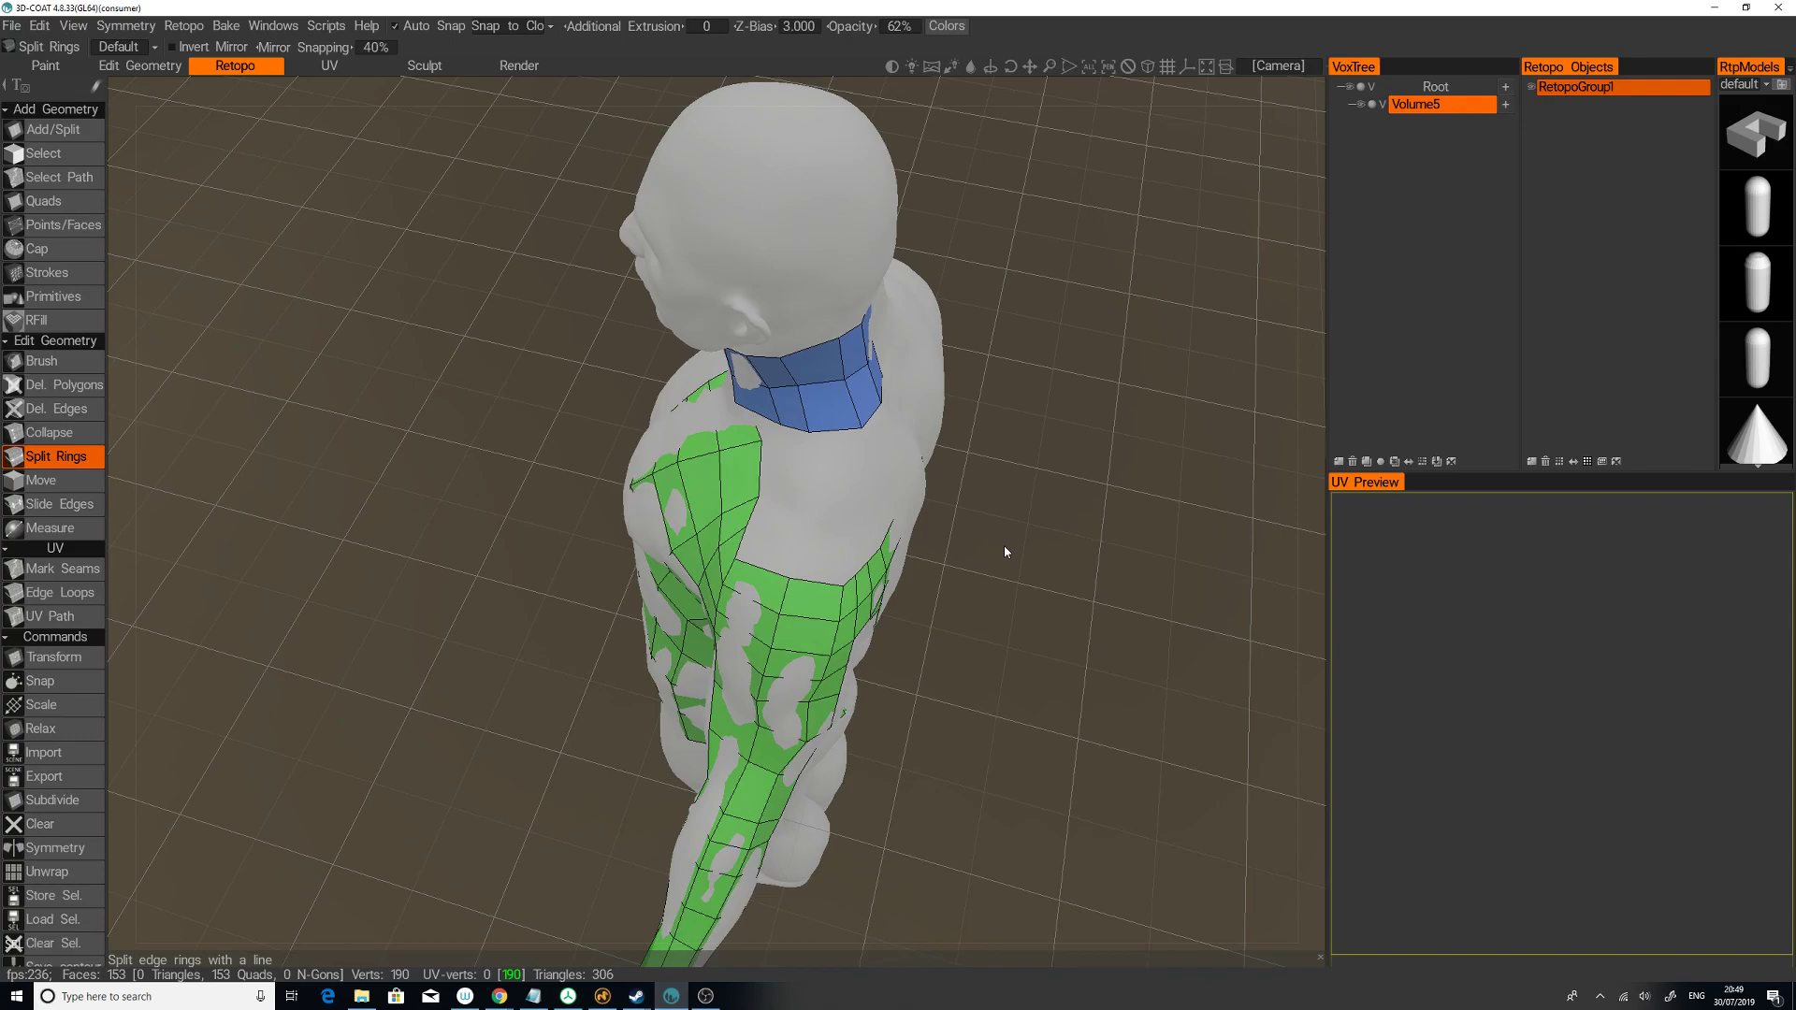
Step: Add five quads over the top of the shoulder, bridging the chest mesh and the shoulder mesh towards the neck
{"action": "left_click", "coordinate": [75, 128]}
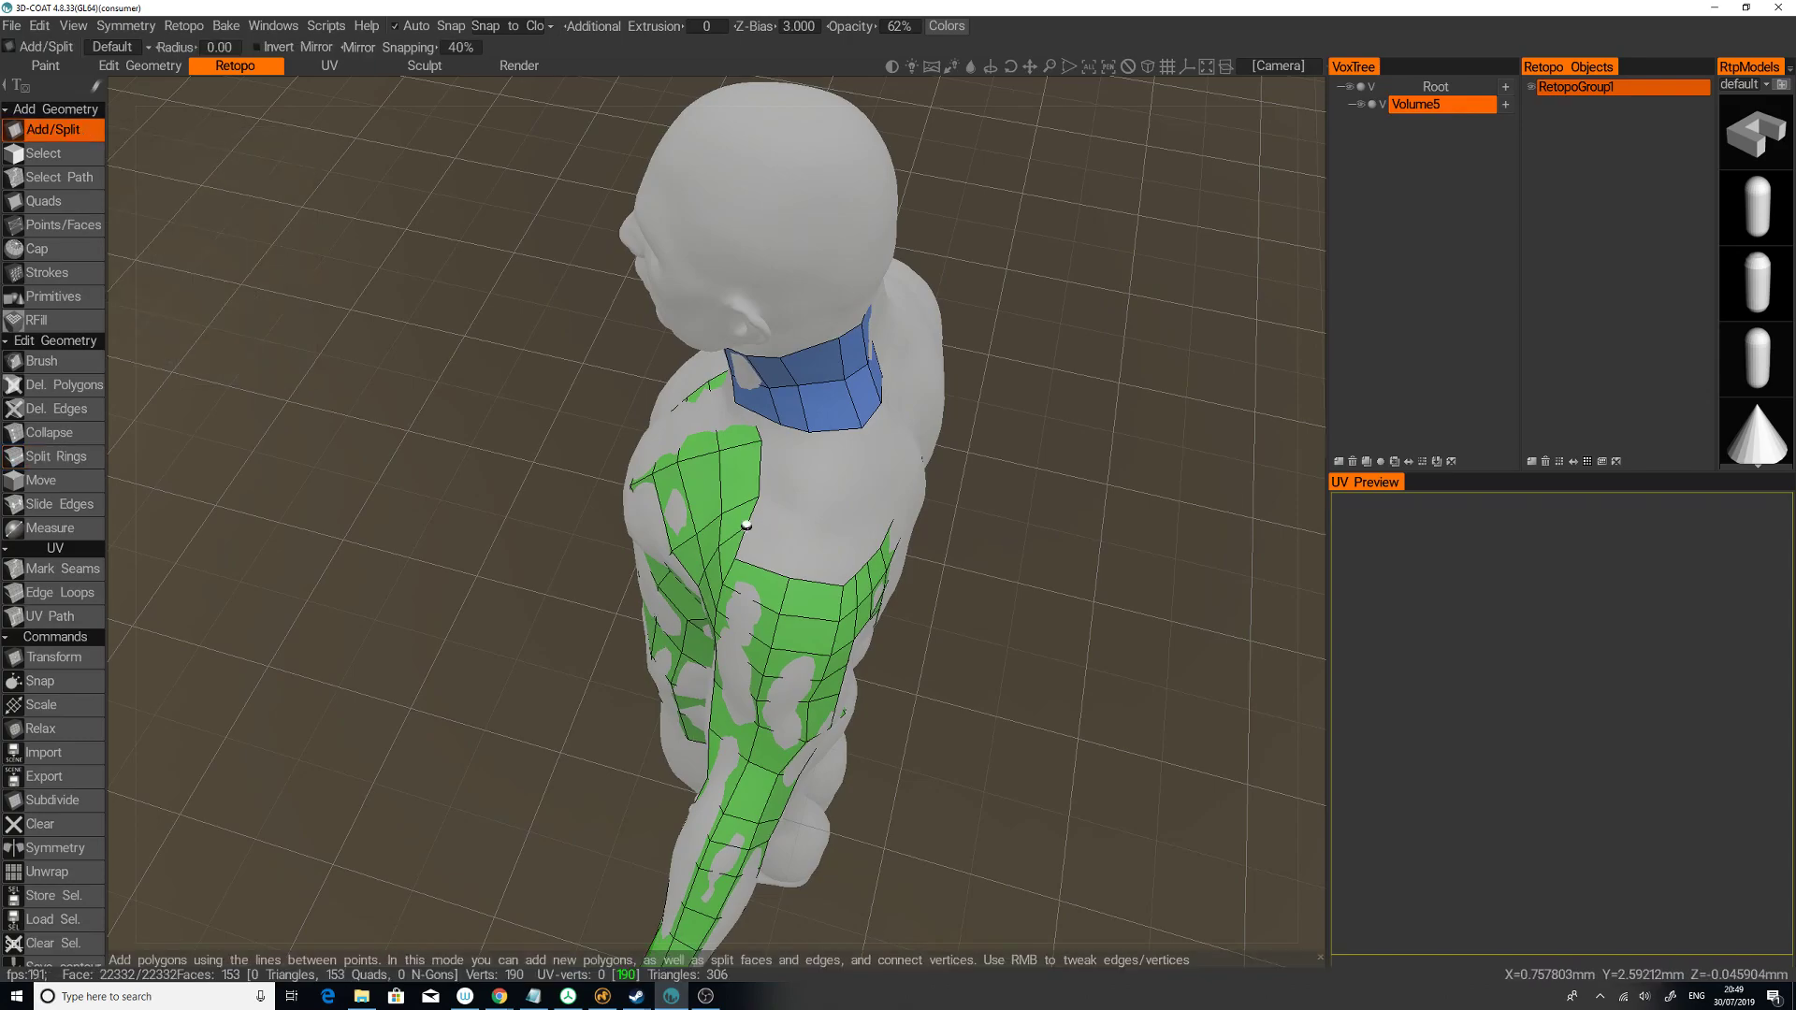
{"action": "left_click", "coordinate": [802, 534]}
{"action": "left_click", "coordinate": [856, 573]}
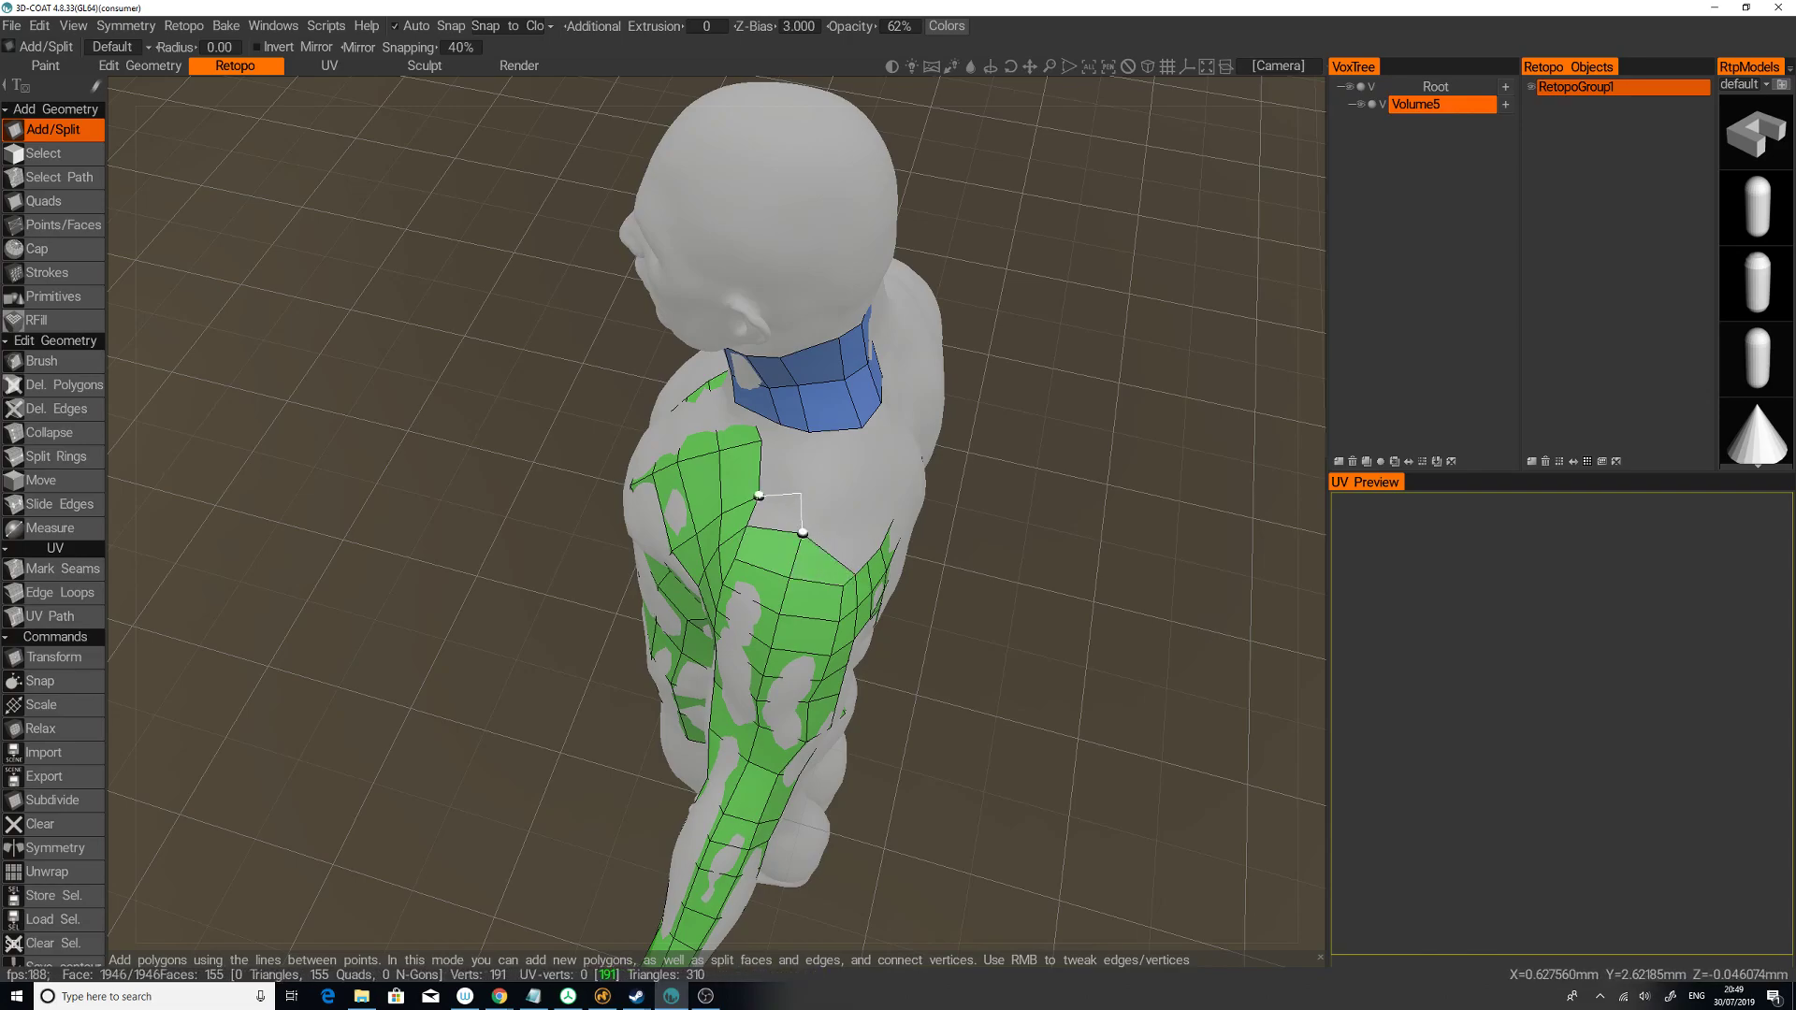
{"action": "left_click", "coordinate": [801, 493]}
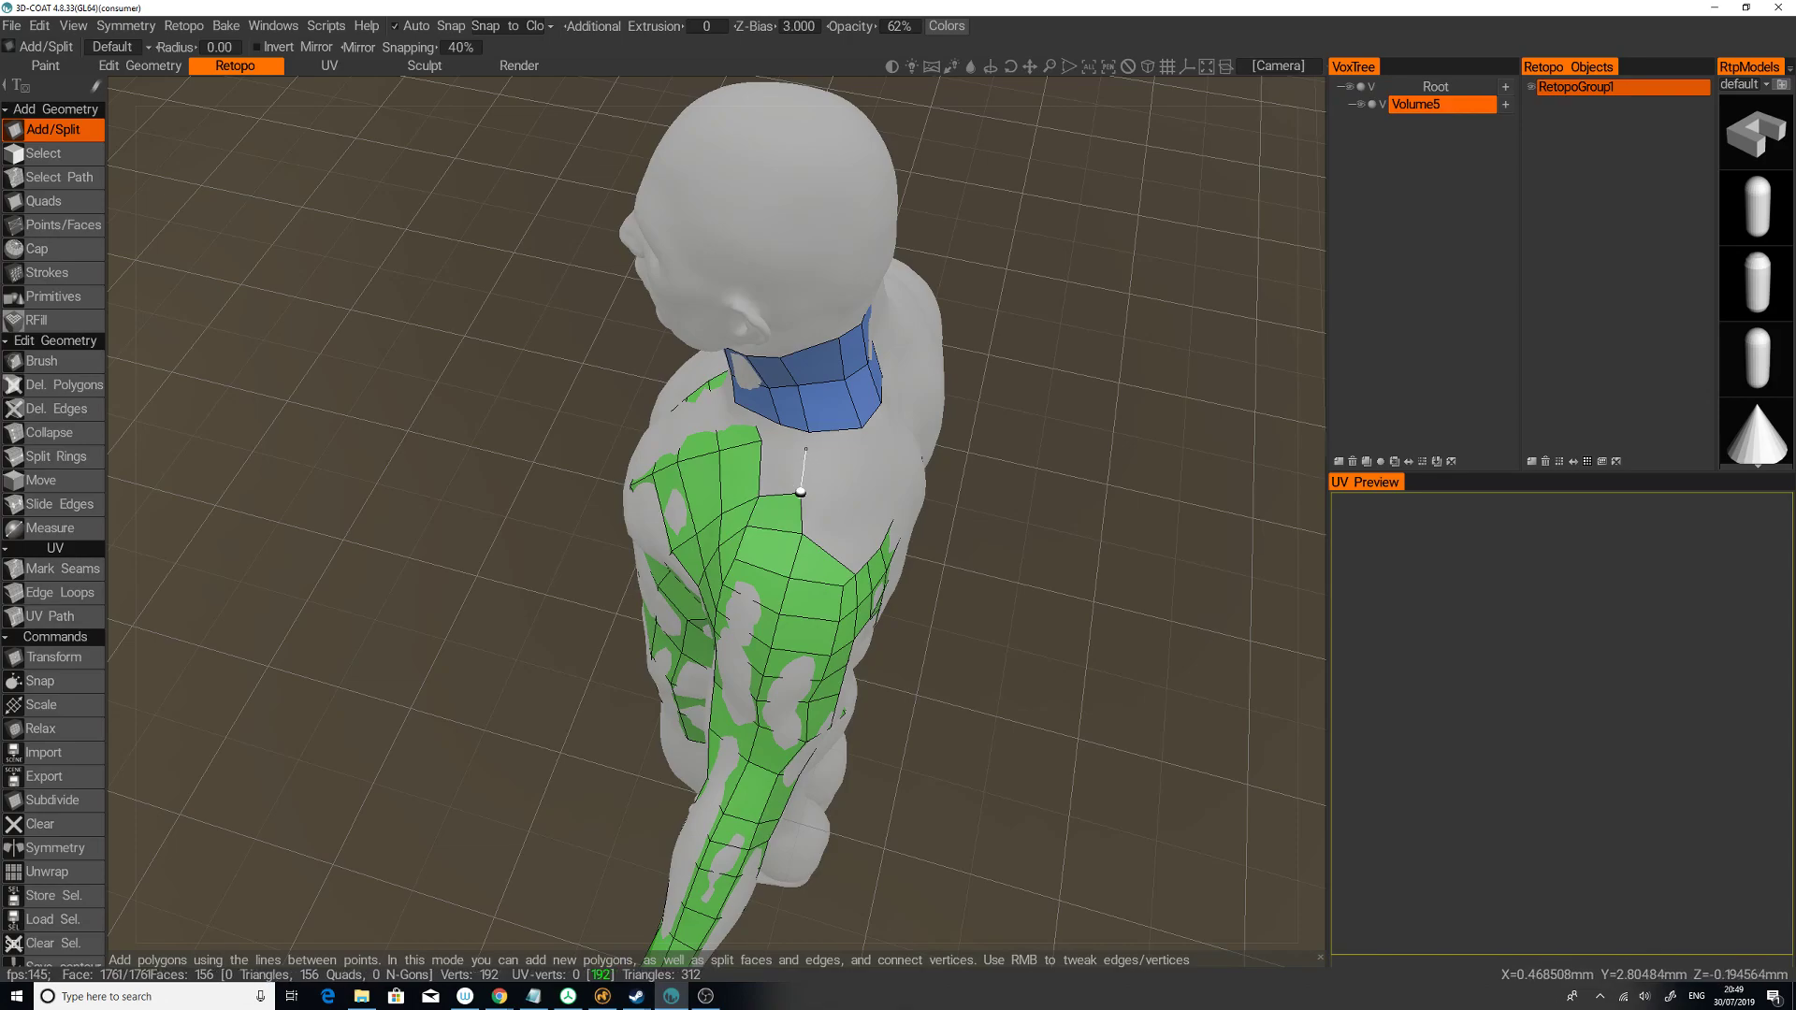
{"action": "left_click", "coordinate": [805, 447]}
{"action": "left_click_drag", "start_coordinate": [951, 513], "coordinate": [809, 386]}
{"action": "left_click", "coordinate": [811, 455]}
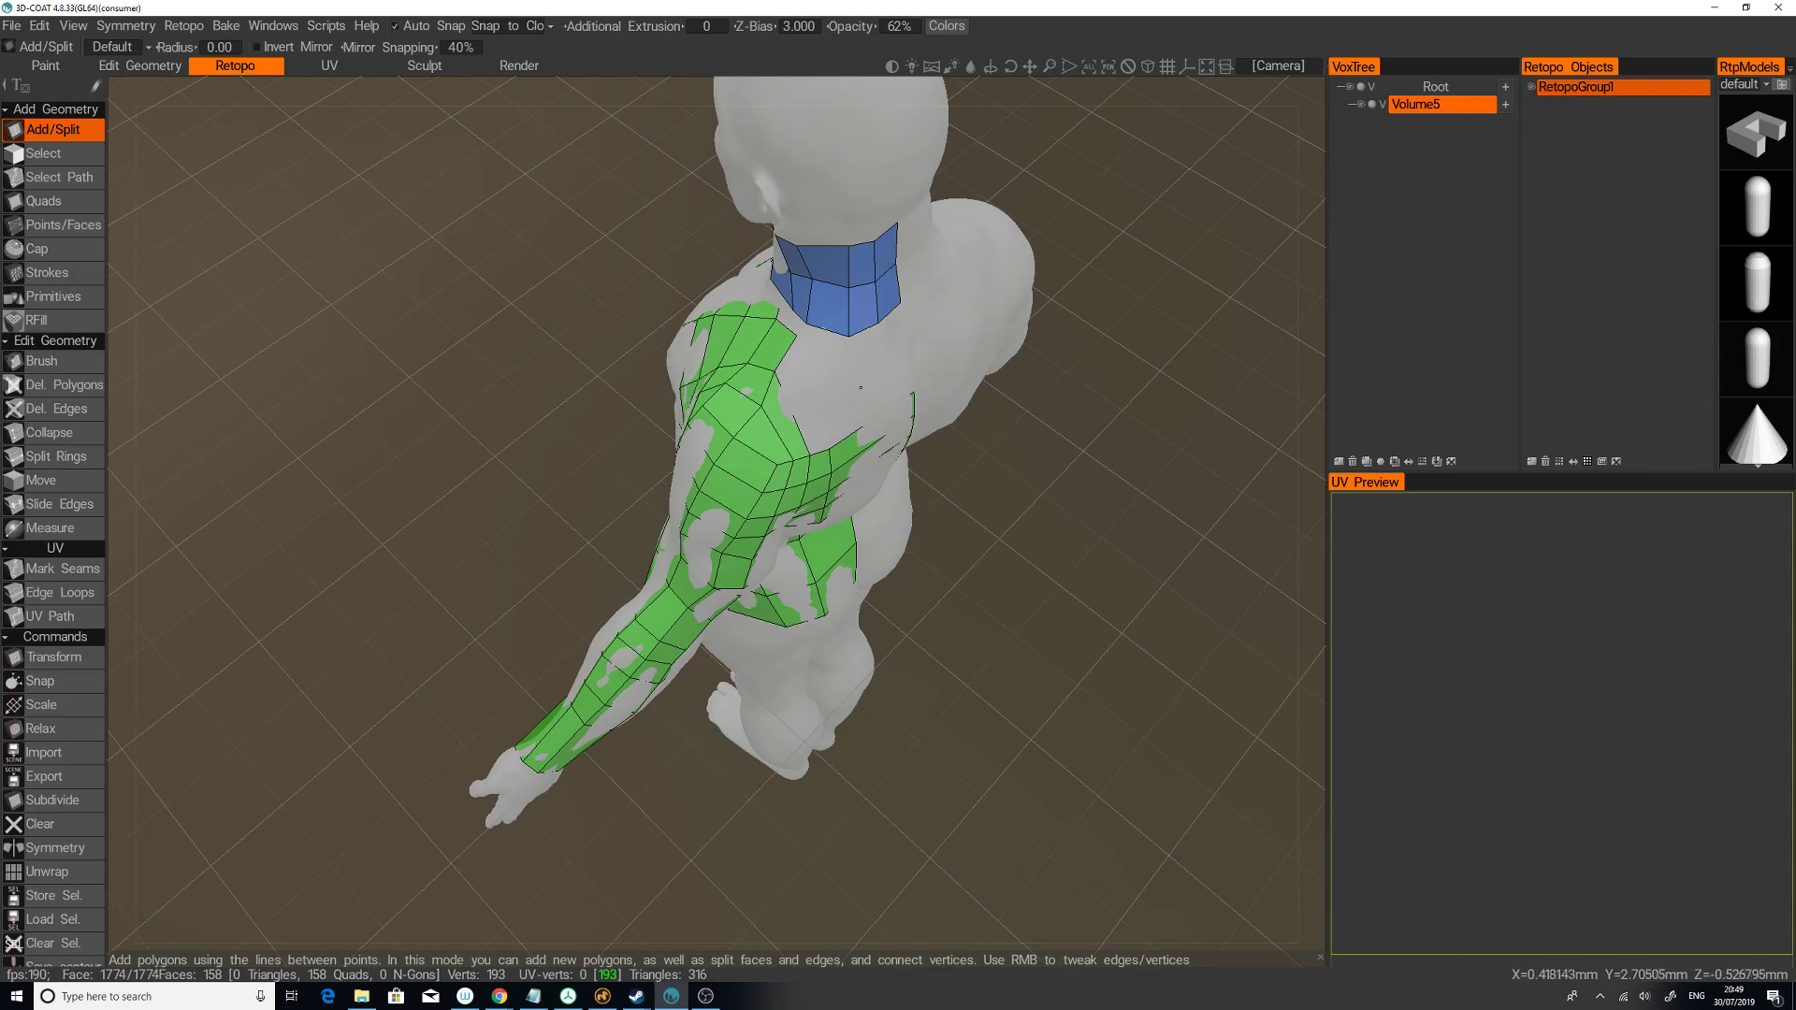
Step: Cut a lengthwise edge loop from the new shoulder-top quads down along the arm to the wrist
{"action": "left_click", "coordinate": [81, 458]}
{"action": "left_click", "coordinate": [787, 417]}
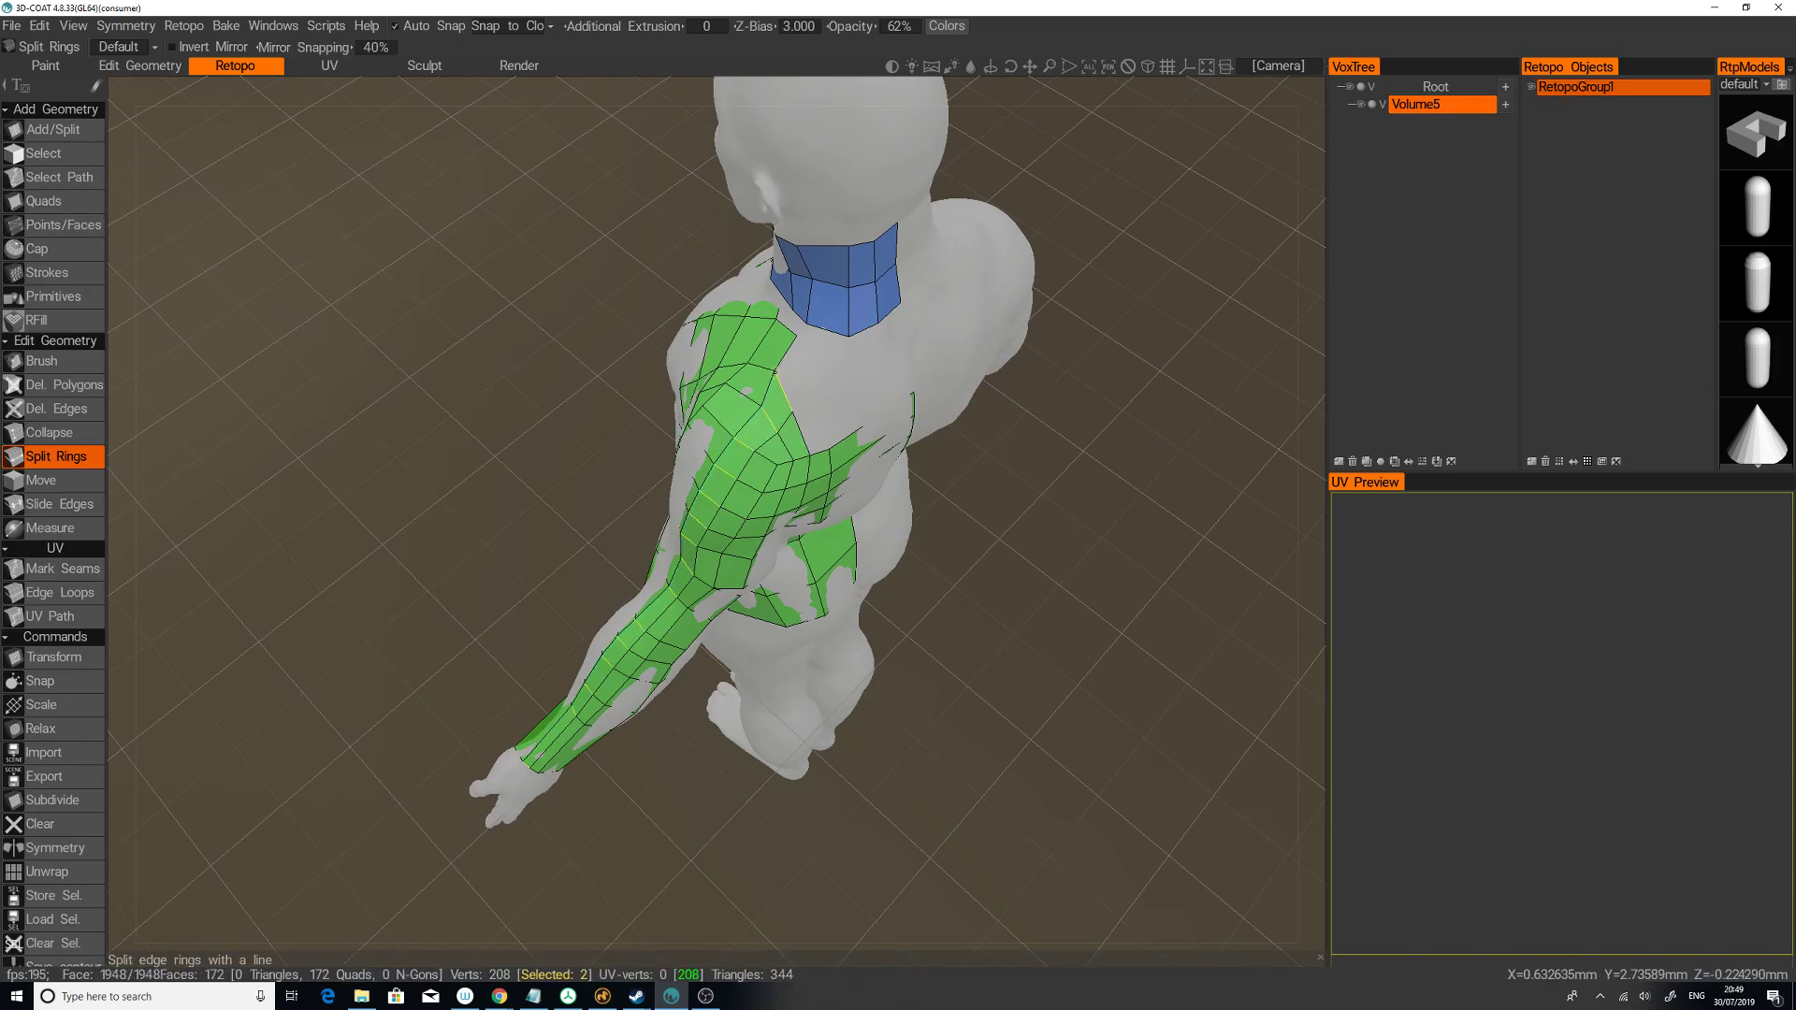
{"action": "right_click_drag", "start_coordinate": [784, 393], "coordinate": [767, 397]}
Step: Cut a vertical edge loop through the wide column of back quads beside the spine, down to the waist
{"action": "left_click_drag", "start_coordinate": [1066, 514], "coordinate": [964, 428]}
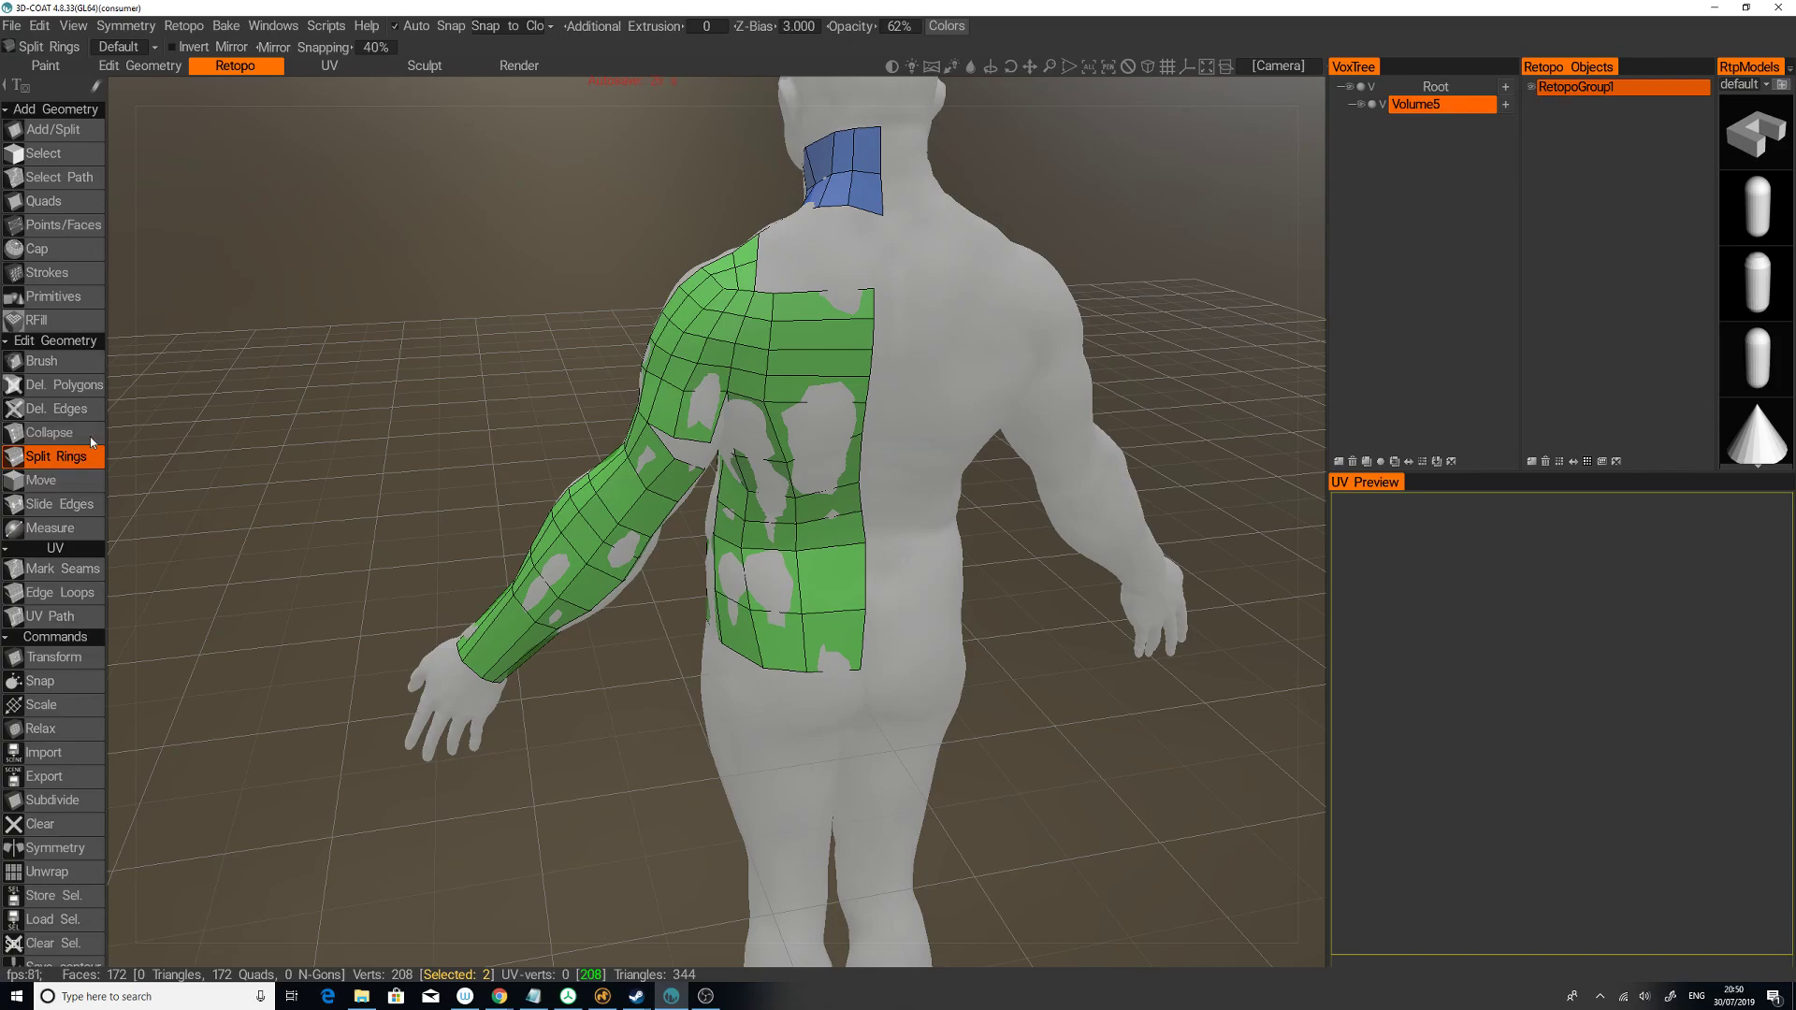
{"action": "left_click", "coordinate": [82, 506]}
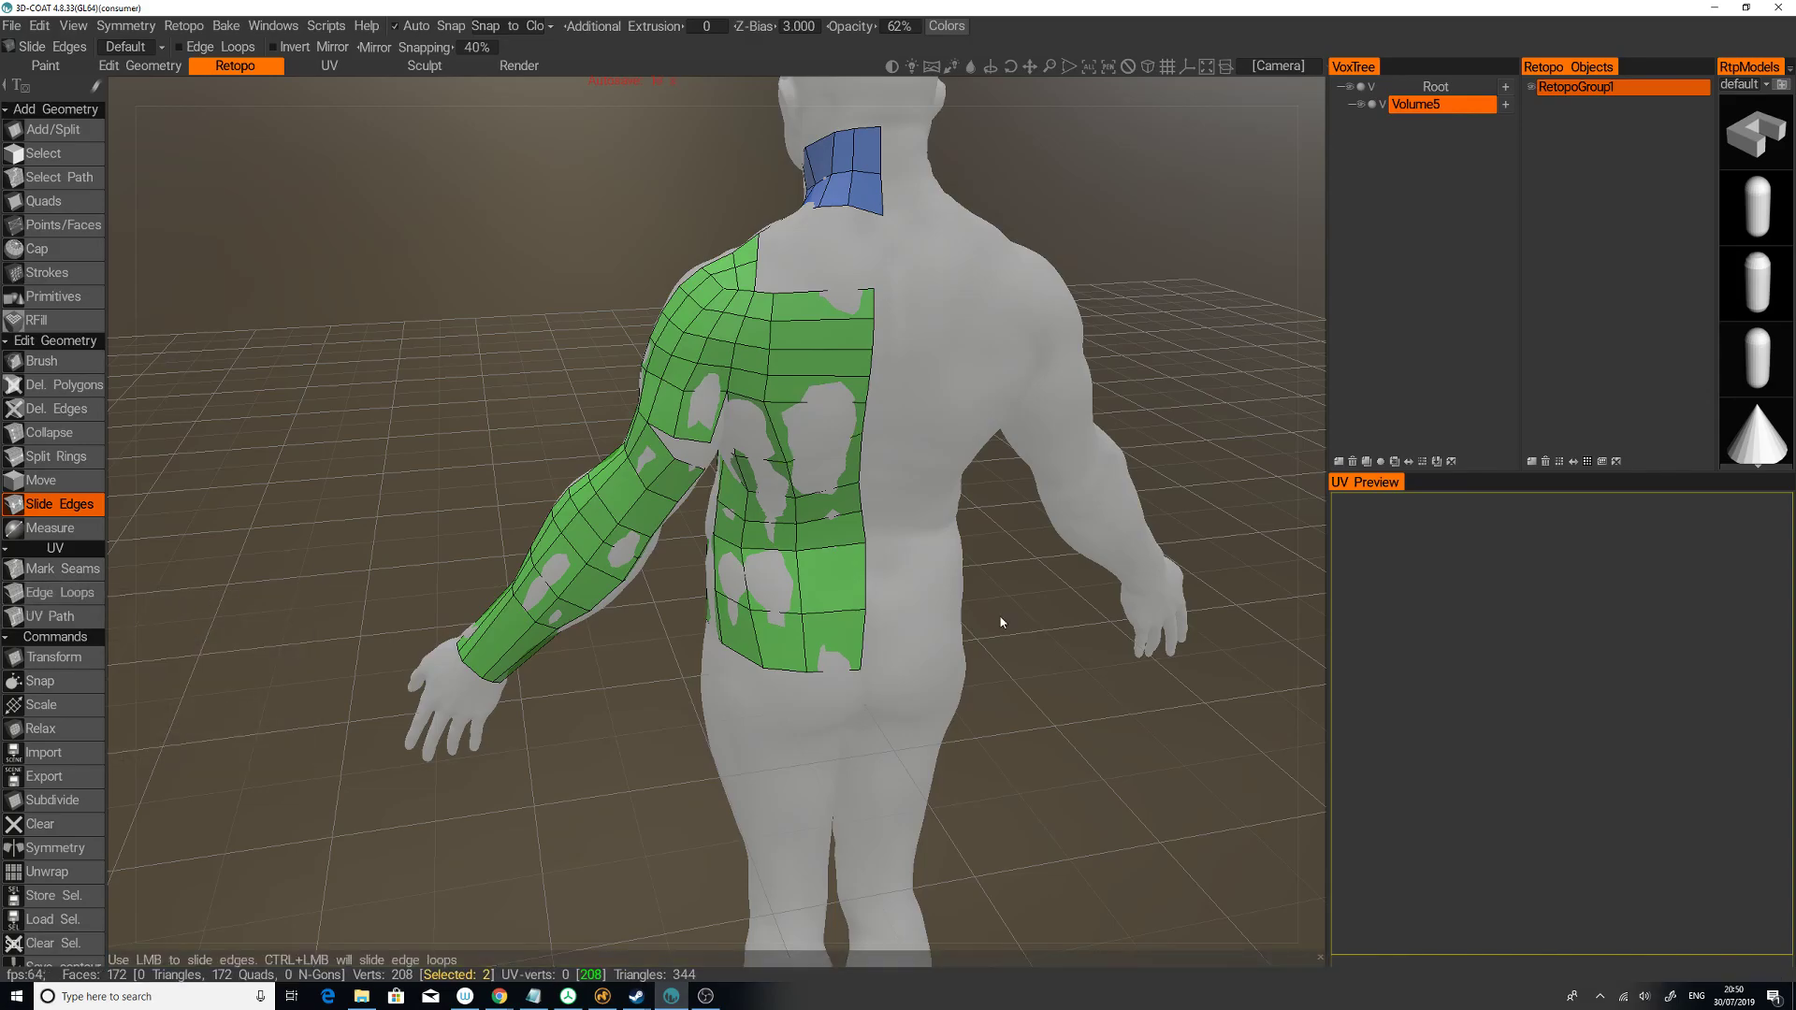
{"action": "mouse_move", "coordinate": [1003, 623]}
{"action": "middle_mouse_down"}
{"action": "mouse_move", "coordinate": [1102, 642]}
{"action": "mouse_move", "coordinate": [1242, 630]}
{"action": "mouse_move", "coordinate": [973, 641]}
{"action": "mouse_move", "coordinate": [1014, 641]}
{"action": "mouse_move", "coordinate": [938, 603]}
{"action": "middle_mouse_up"}
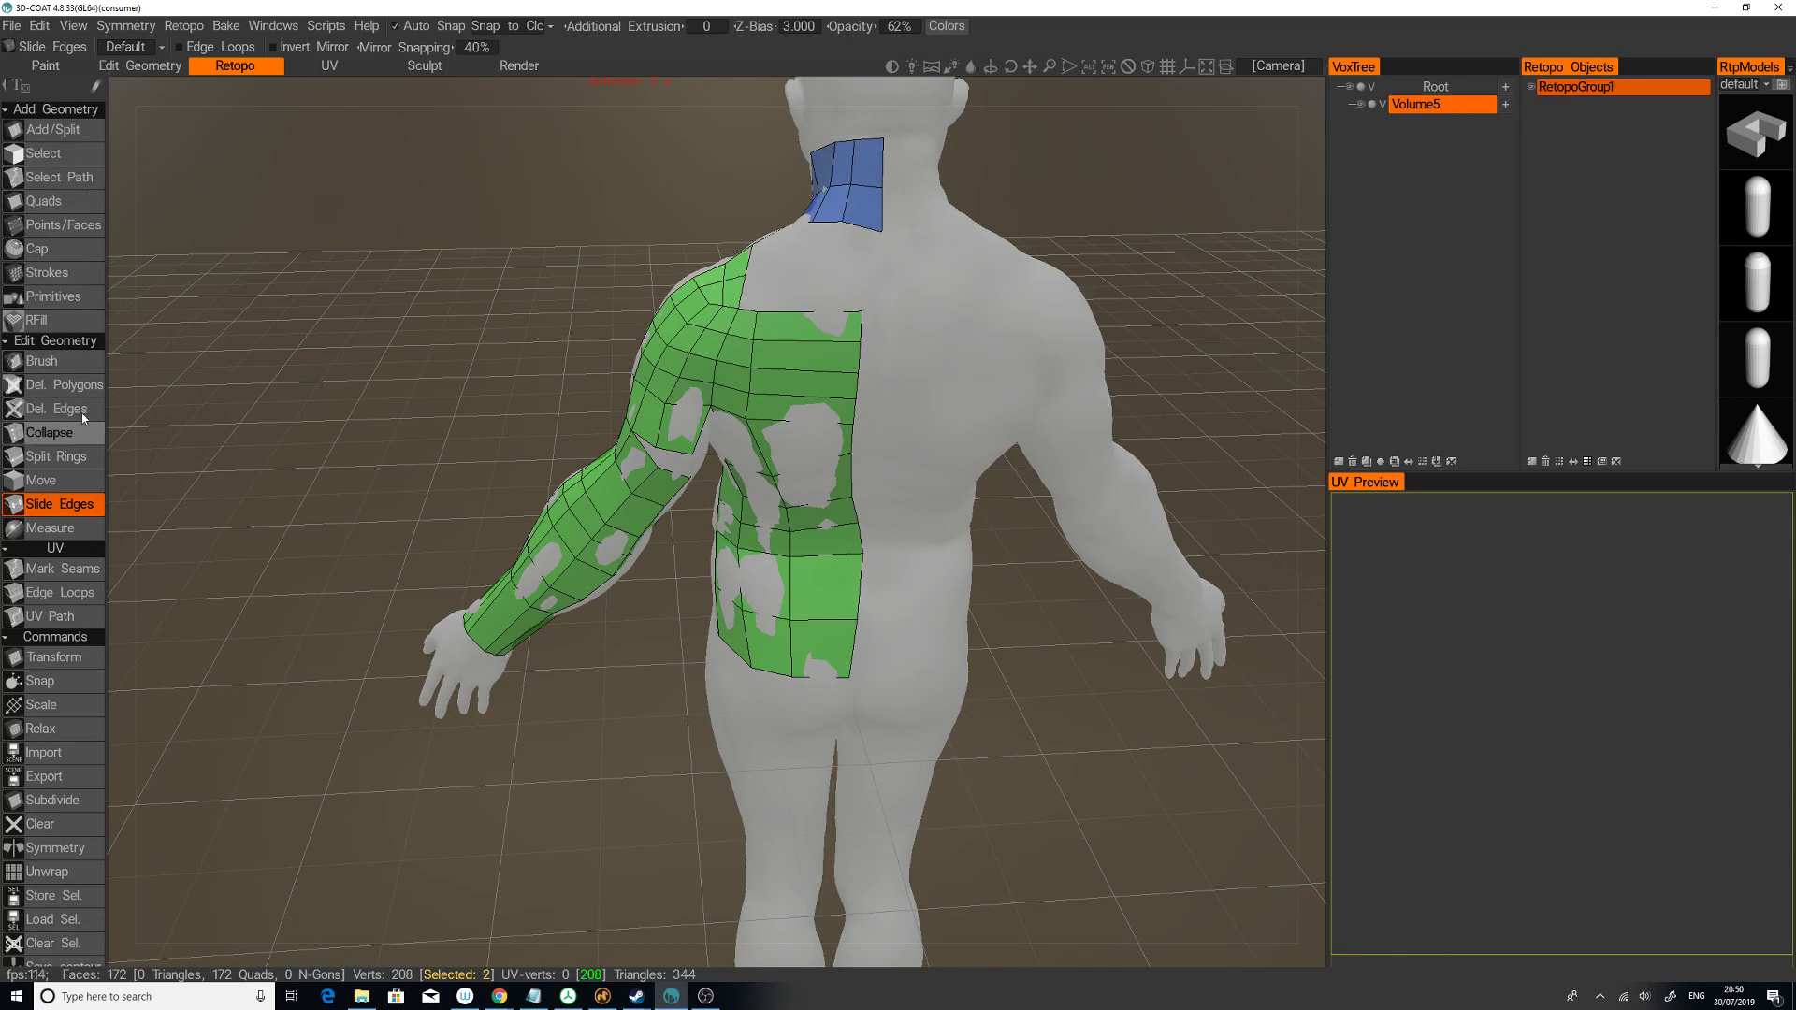
{"action": "left_click", "coordinate": [84, 456]}
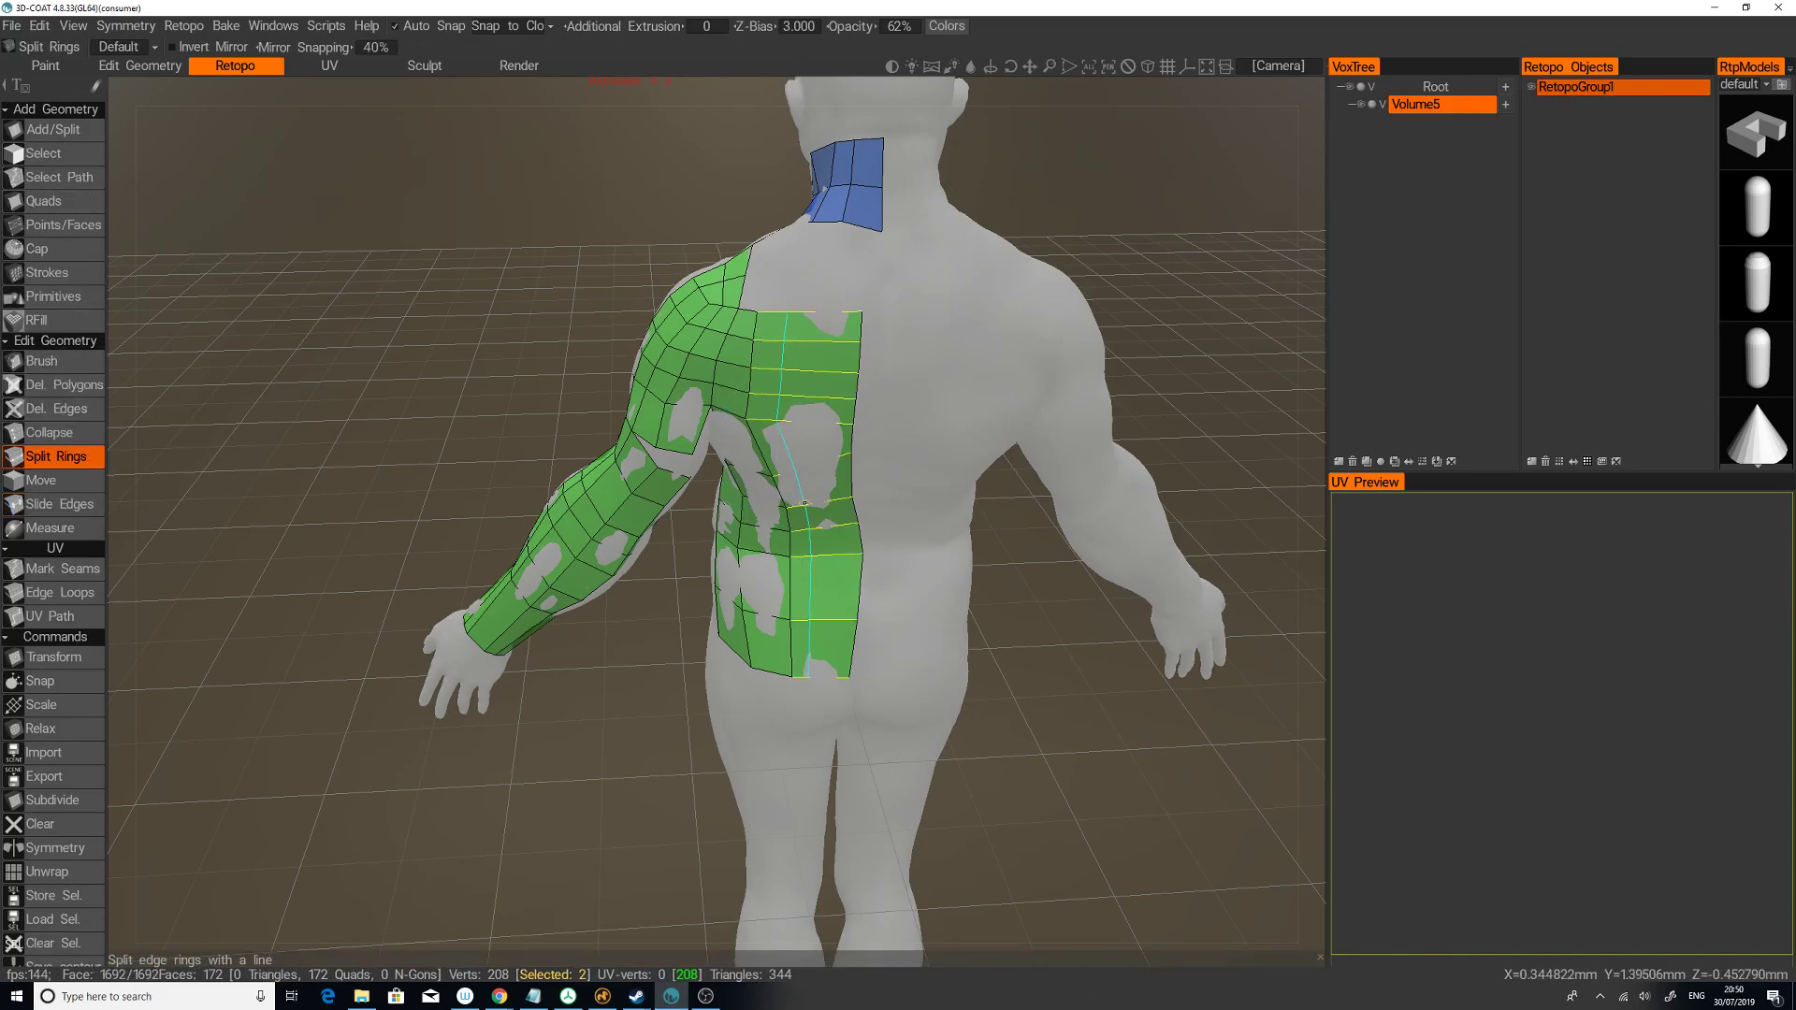
{"action": "left_click", "coordinate": [809, 371]}
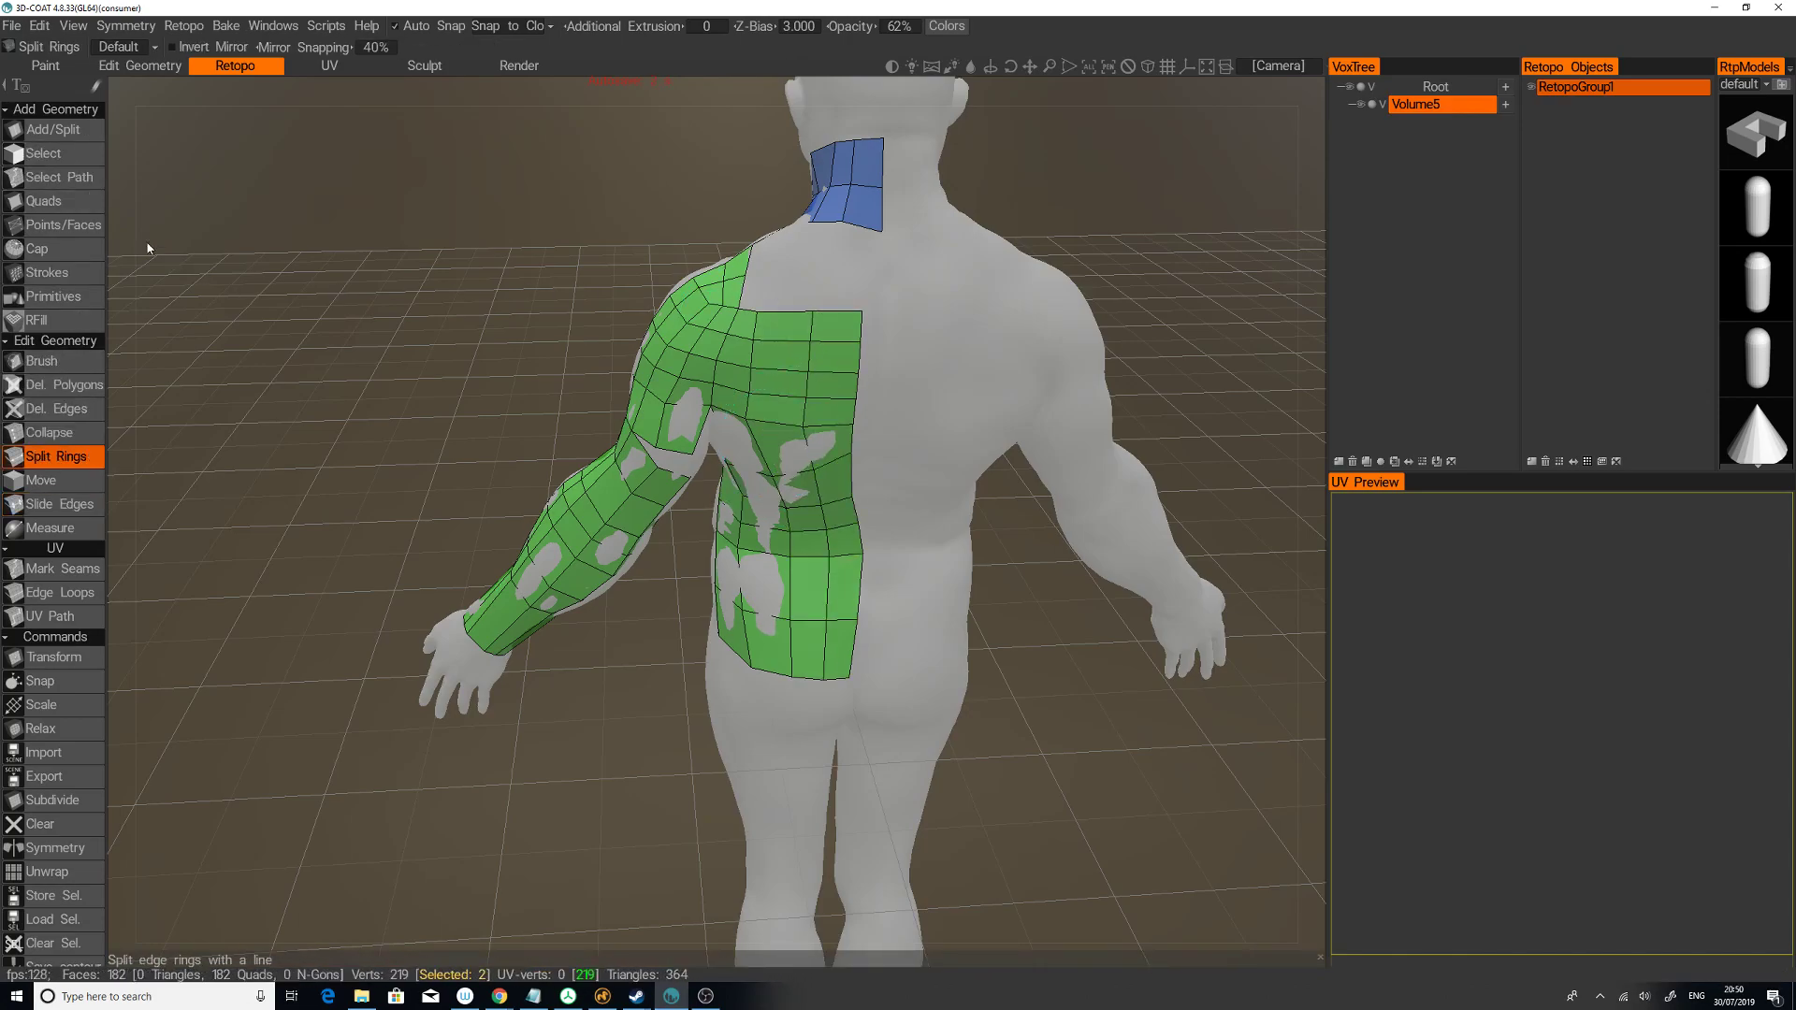
Step: Connect the nape to the upper back with two long quads and add one more quad on the shoulder top
{"action": "left_click", "coordinate": [83, 129]}
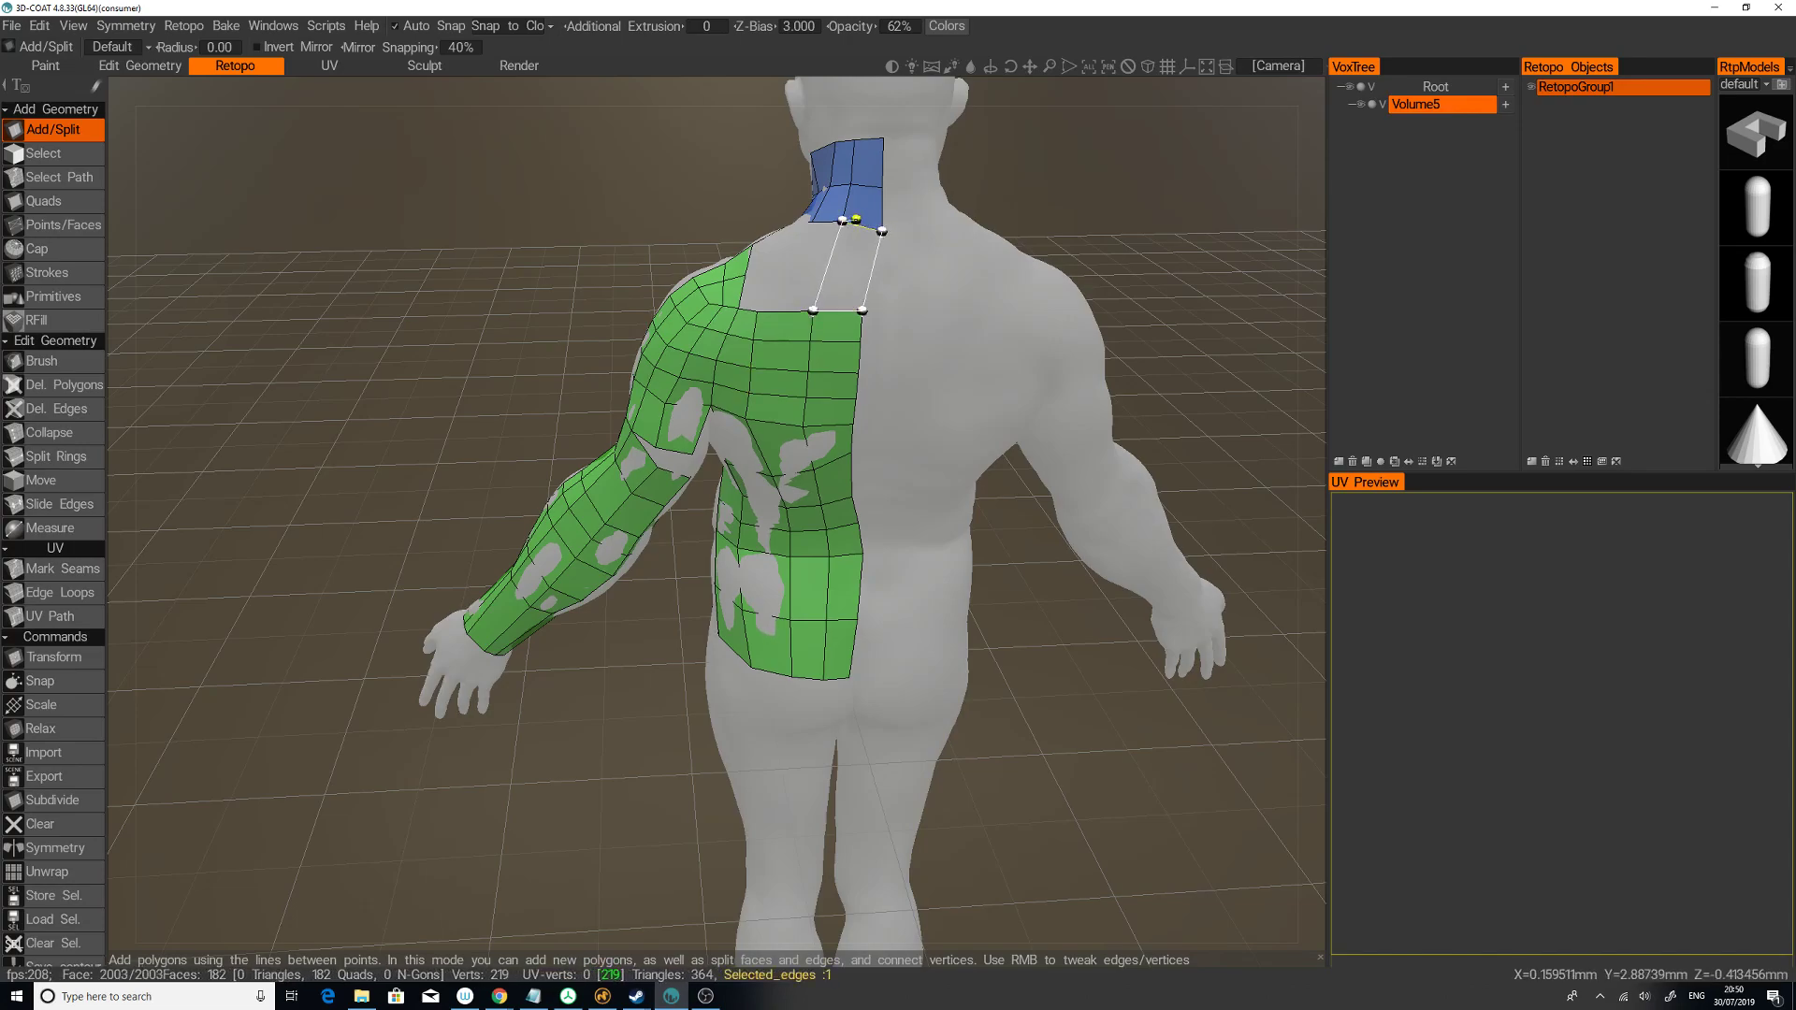
{"action": "left_click", "coordinate": [860, 219]}
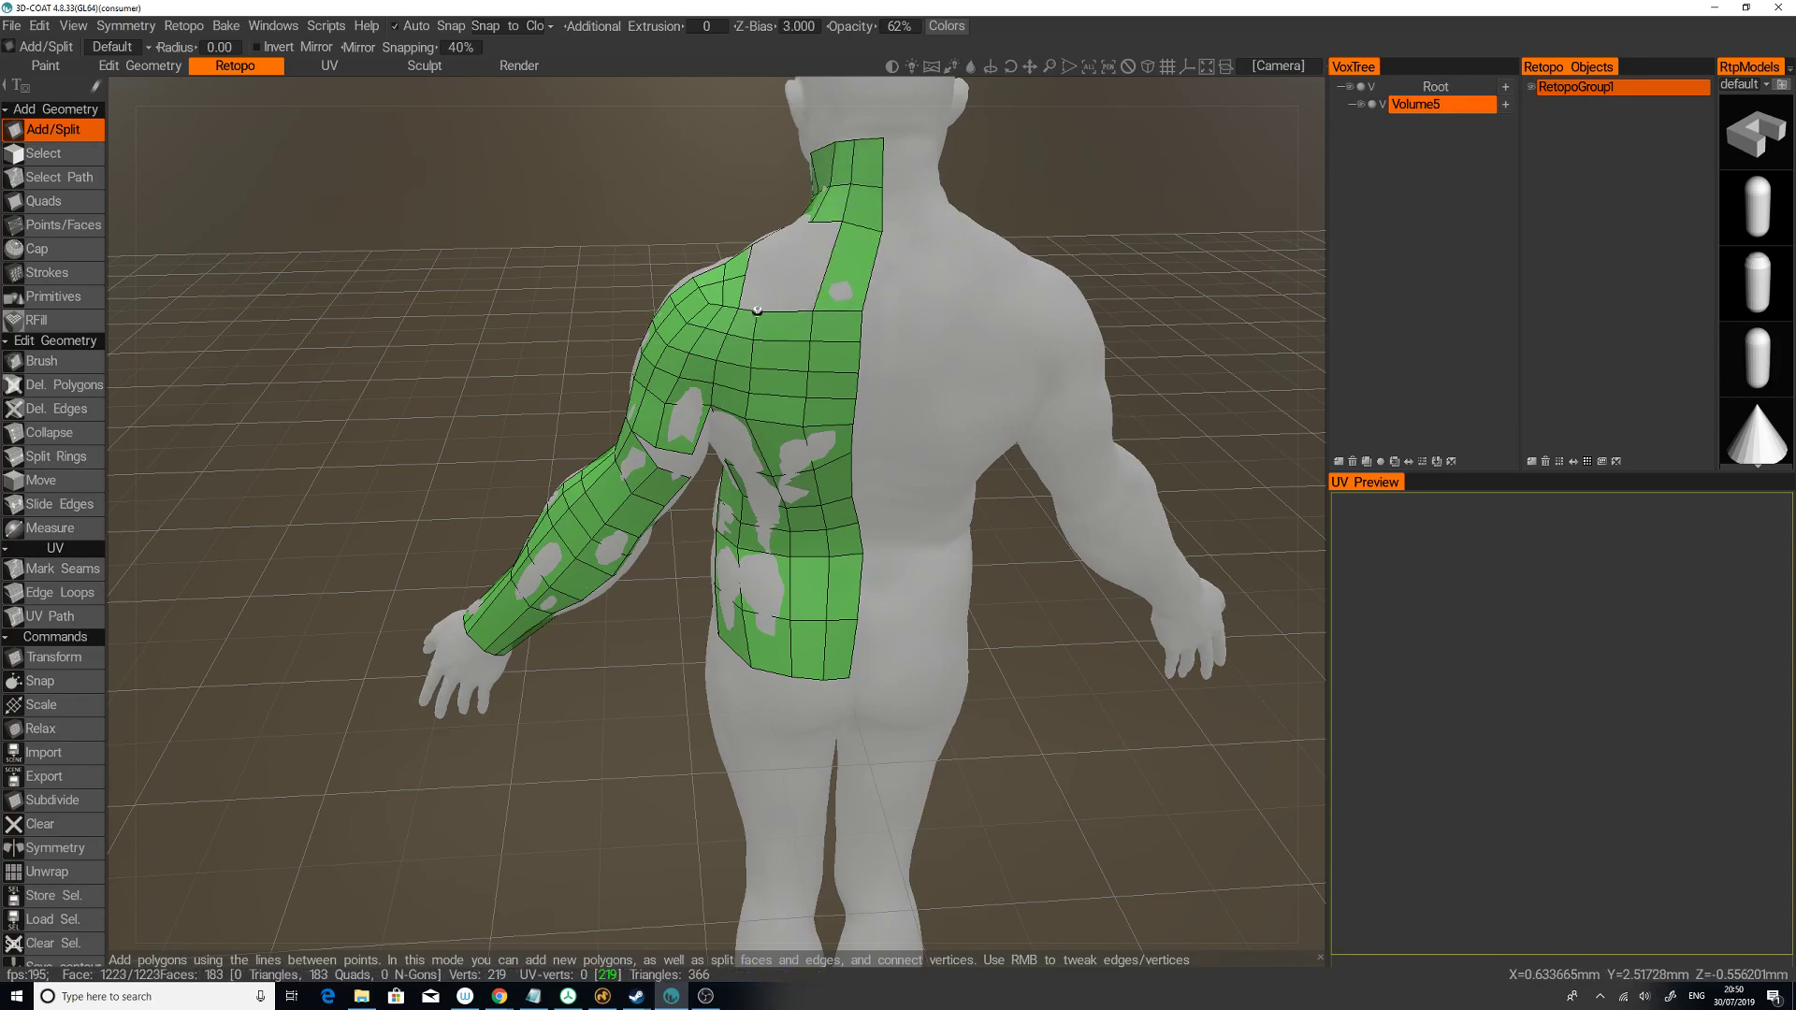
{"action": "left_click", "coordinate": [812, 221]}
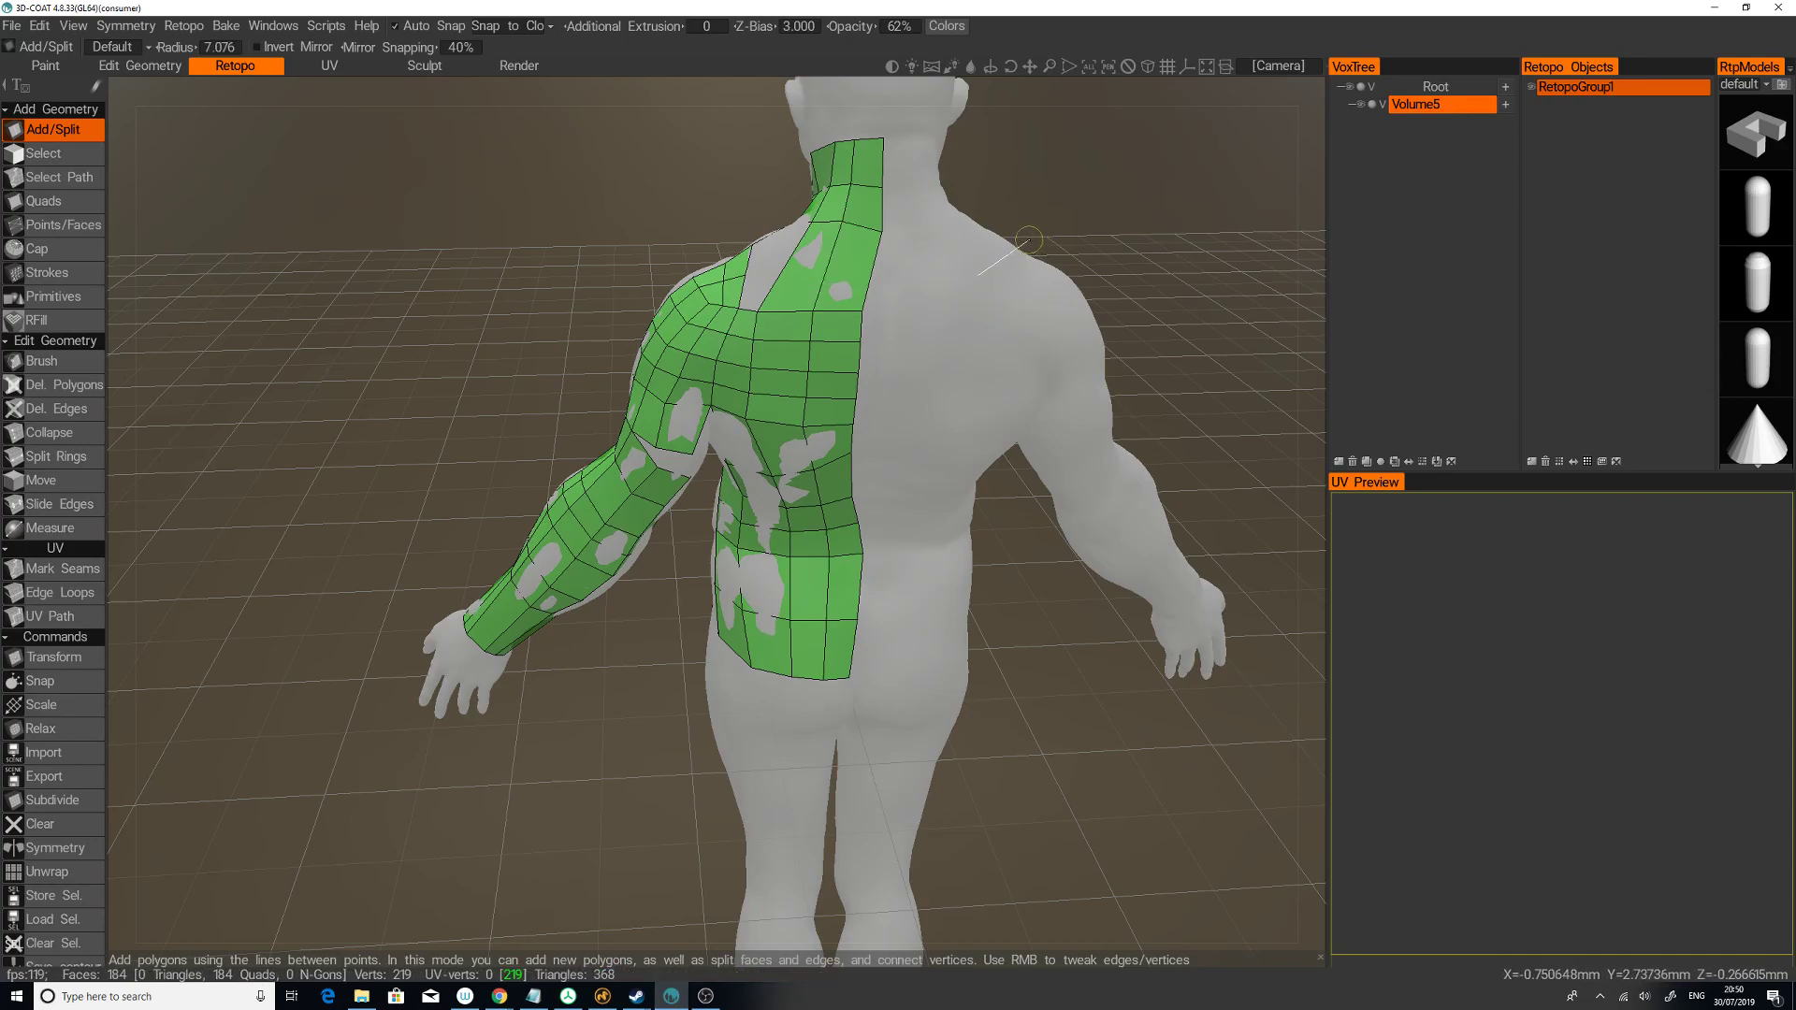
{"action": "mouse_move", "coordinate": [1034, 226]}
{"action": "left_mouse_down"}
{"action": "mouse_move", "coordinate": [1175, 232]}
{"action": "mouse_move", "coordinate": [1139, 253]}
{"action": "mouse_move", "coordinate": [1070, 252]}
{"action": "mouse_move", "coordinate": [1146, 221]}
{"action": "mouse_move", "coordinate": [1065, 245]}
{"action": "left_mouse_up"}
{"action": "left_click", "coordinate": [835, 306]}
{"action": "left_click", "coordinate": [860, 334]}
{"action": "left_click", "coordinate": [829, 379]}
{"action": "left_click_drag", "start_coordinate": [1153, 241], "coordinate": [1098, 216]}
{"action": "scroll", "coordinate": [1137, 219], "scroll_direction": "up", "scroll_amount": 1}
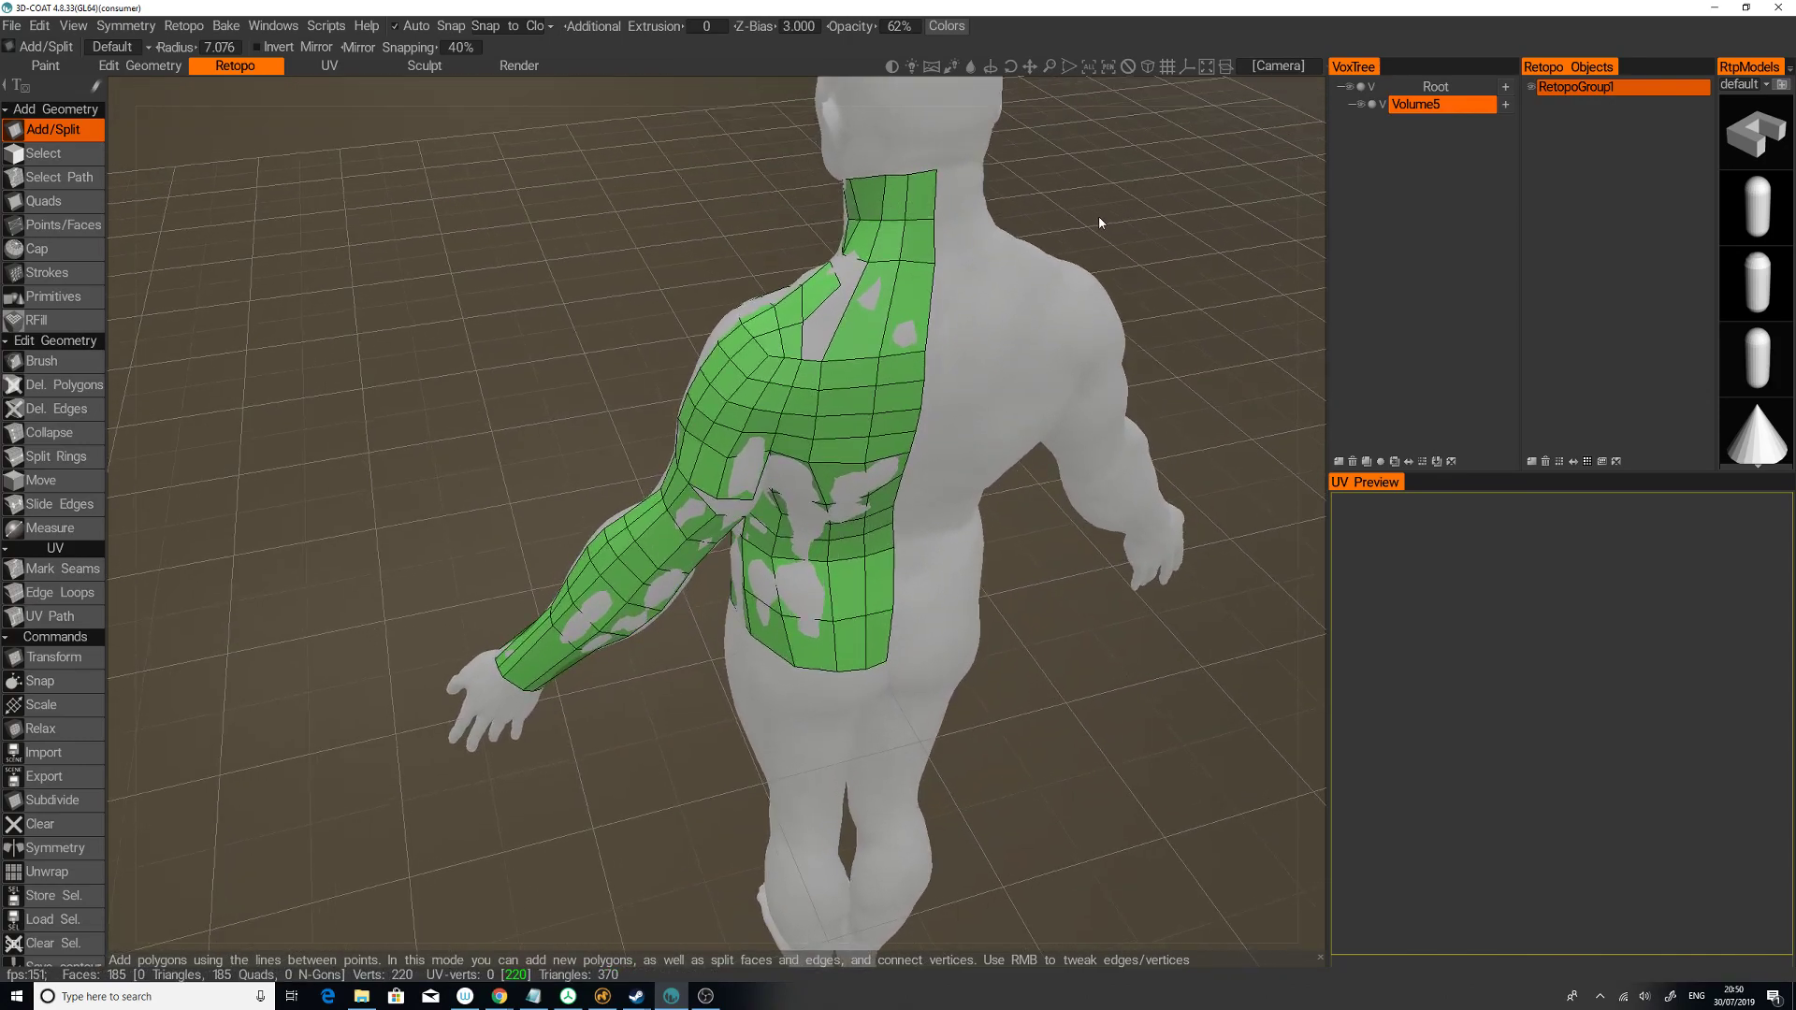
Step: Split the two long nape-to-back quads crosswise and add another vertical split through the neck strip
{"action": "left_click", "coordinate": [93, 453]}
{"action": "left_click", "coordinate": [920, 287]}
{"action": "left_click_drag", "start_coordinate": [1217, 224], "coordinate": [1153, 242]}
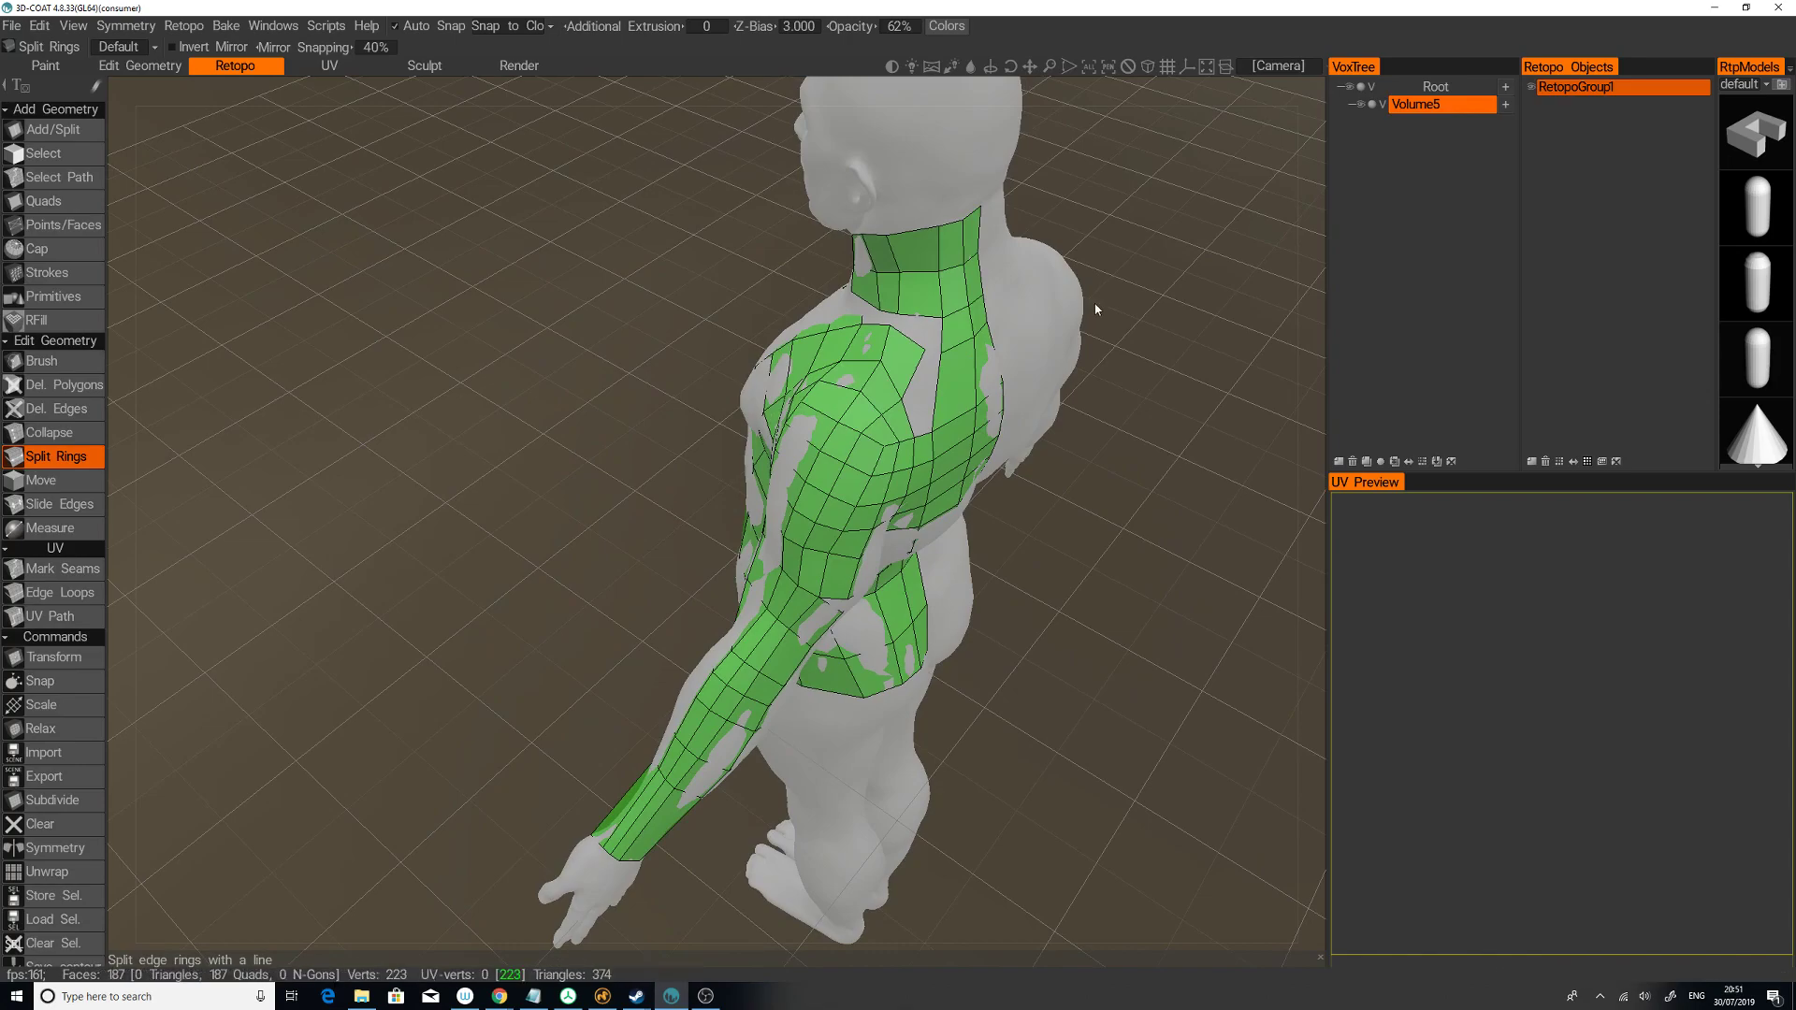
{"action": "left_click", "coordinate": [923, 304]}
Step: Fill the gap between the shoulder top, the upper back and the base of the neck with new polygons
{"action": "left_click", "coordinate": [82, 139]}
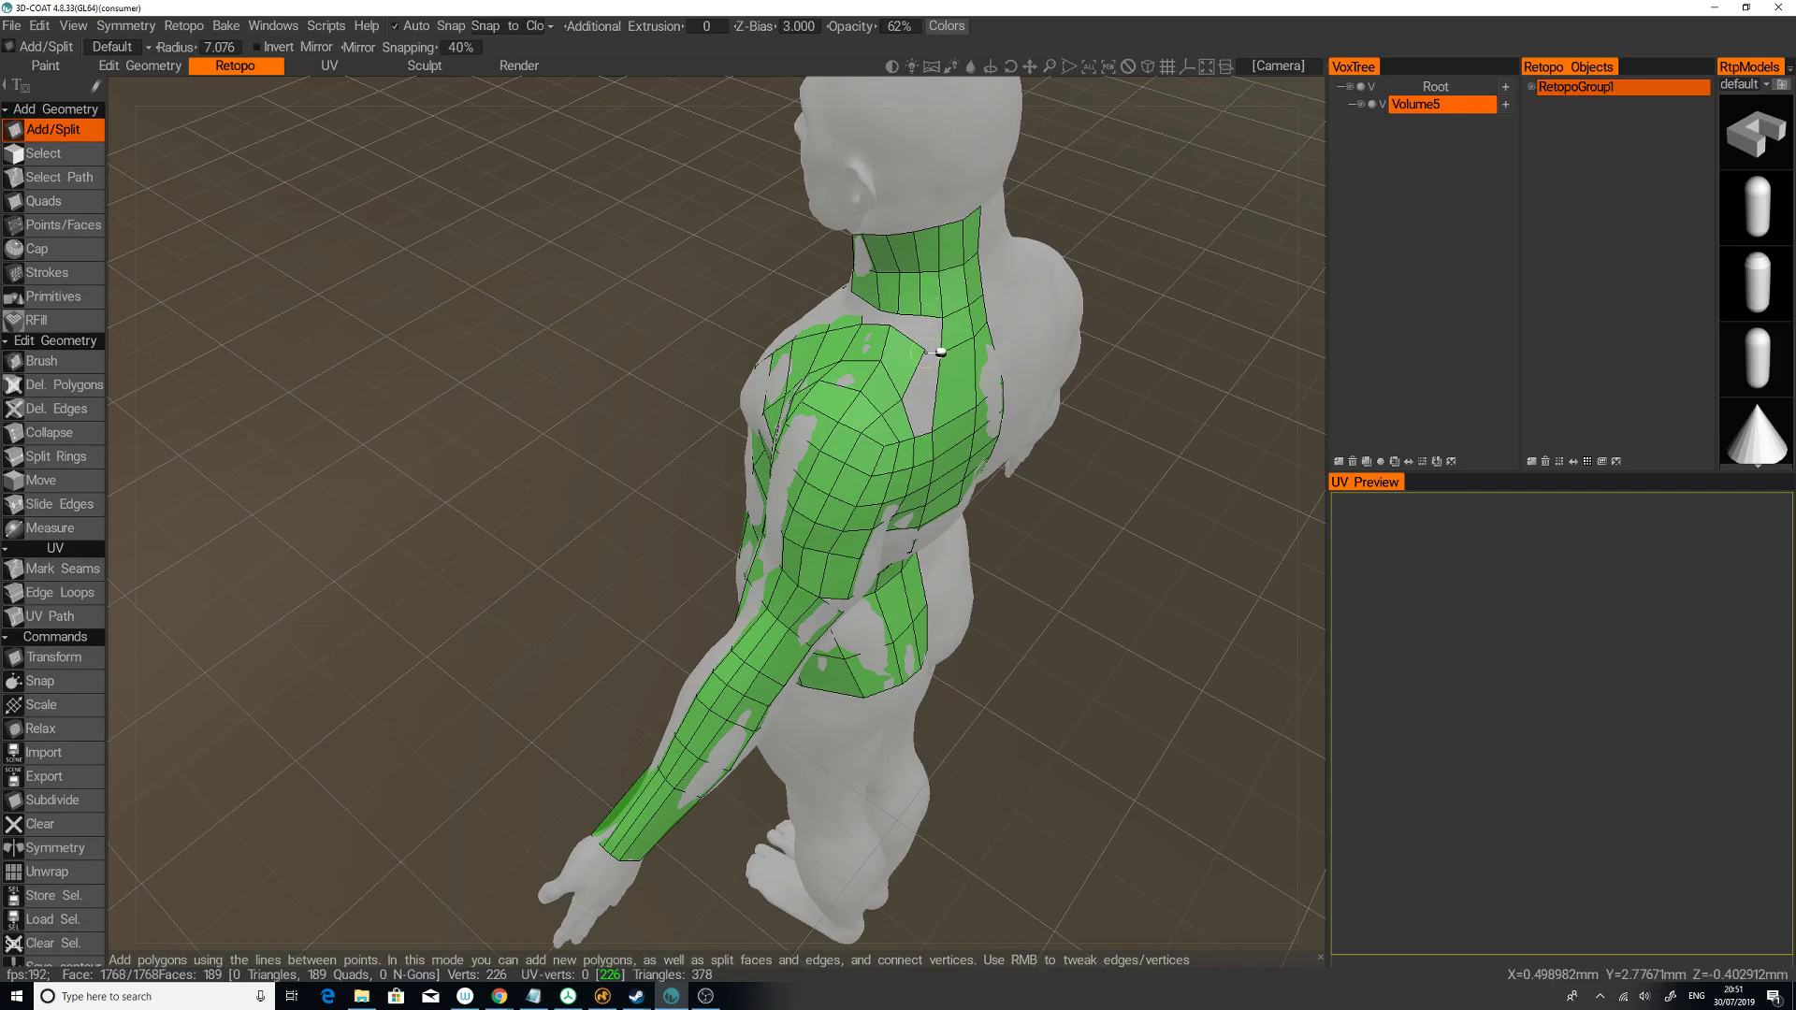
{"action": "left_click", "coordinate": [920, 313]}
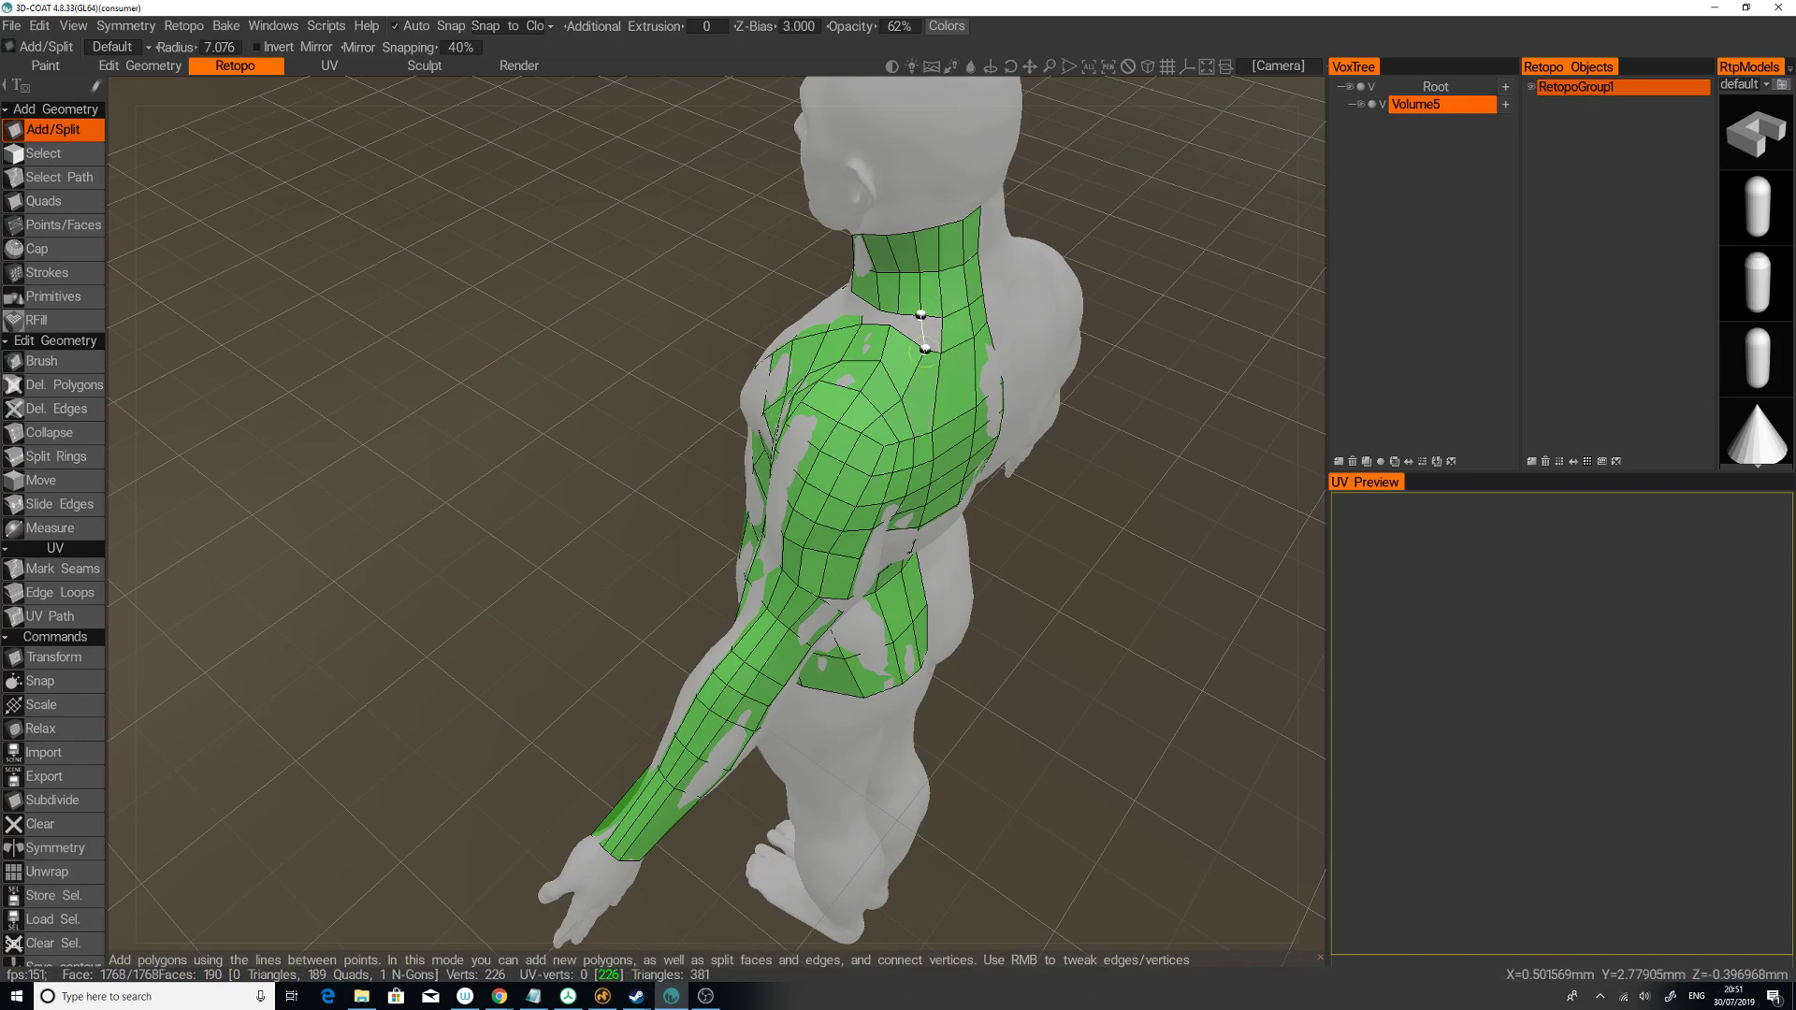
{"action": "left_click", "coordinate": [889, 324]}
{"action": "left_click_drag", "start_coordinate": [1128, 251], "coordinate": [1111, 335]}
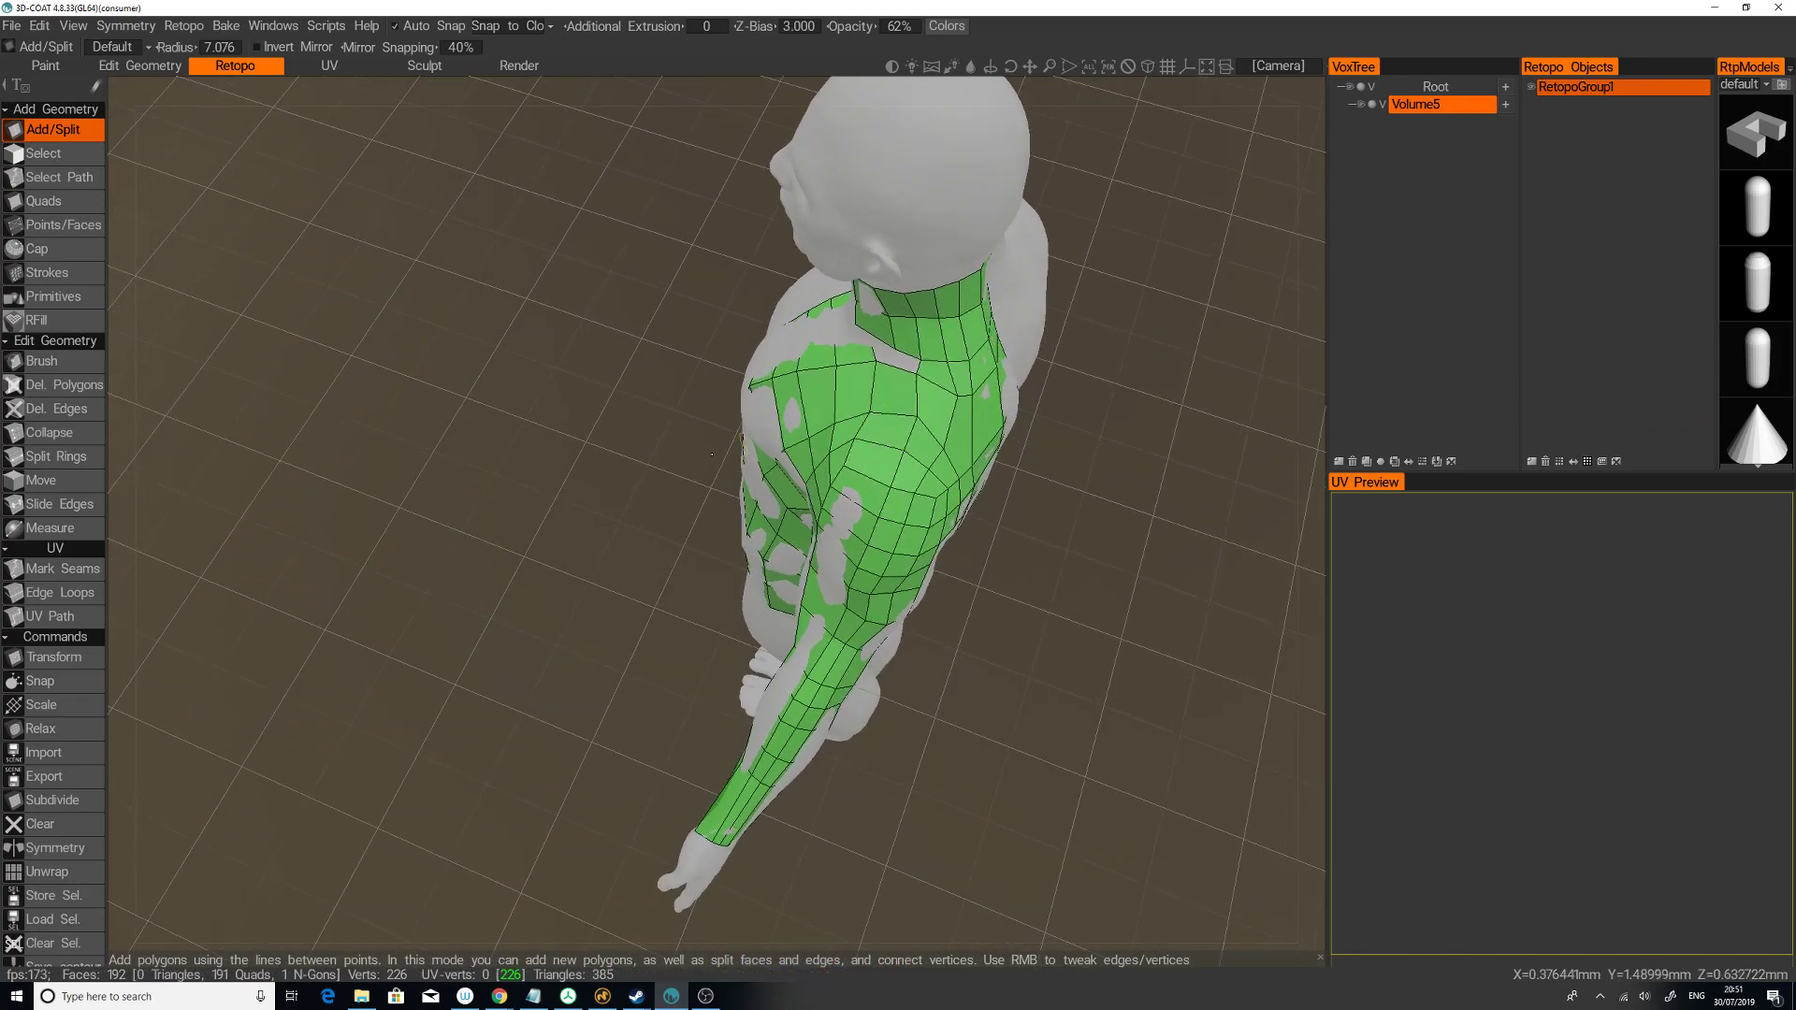
Step: Cut an edge loop over the shoulder and down the arm, and add a quad joining the shoulder top to the neck
{"action": "left_click", "coordinate": [82, 461]}
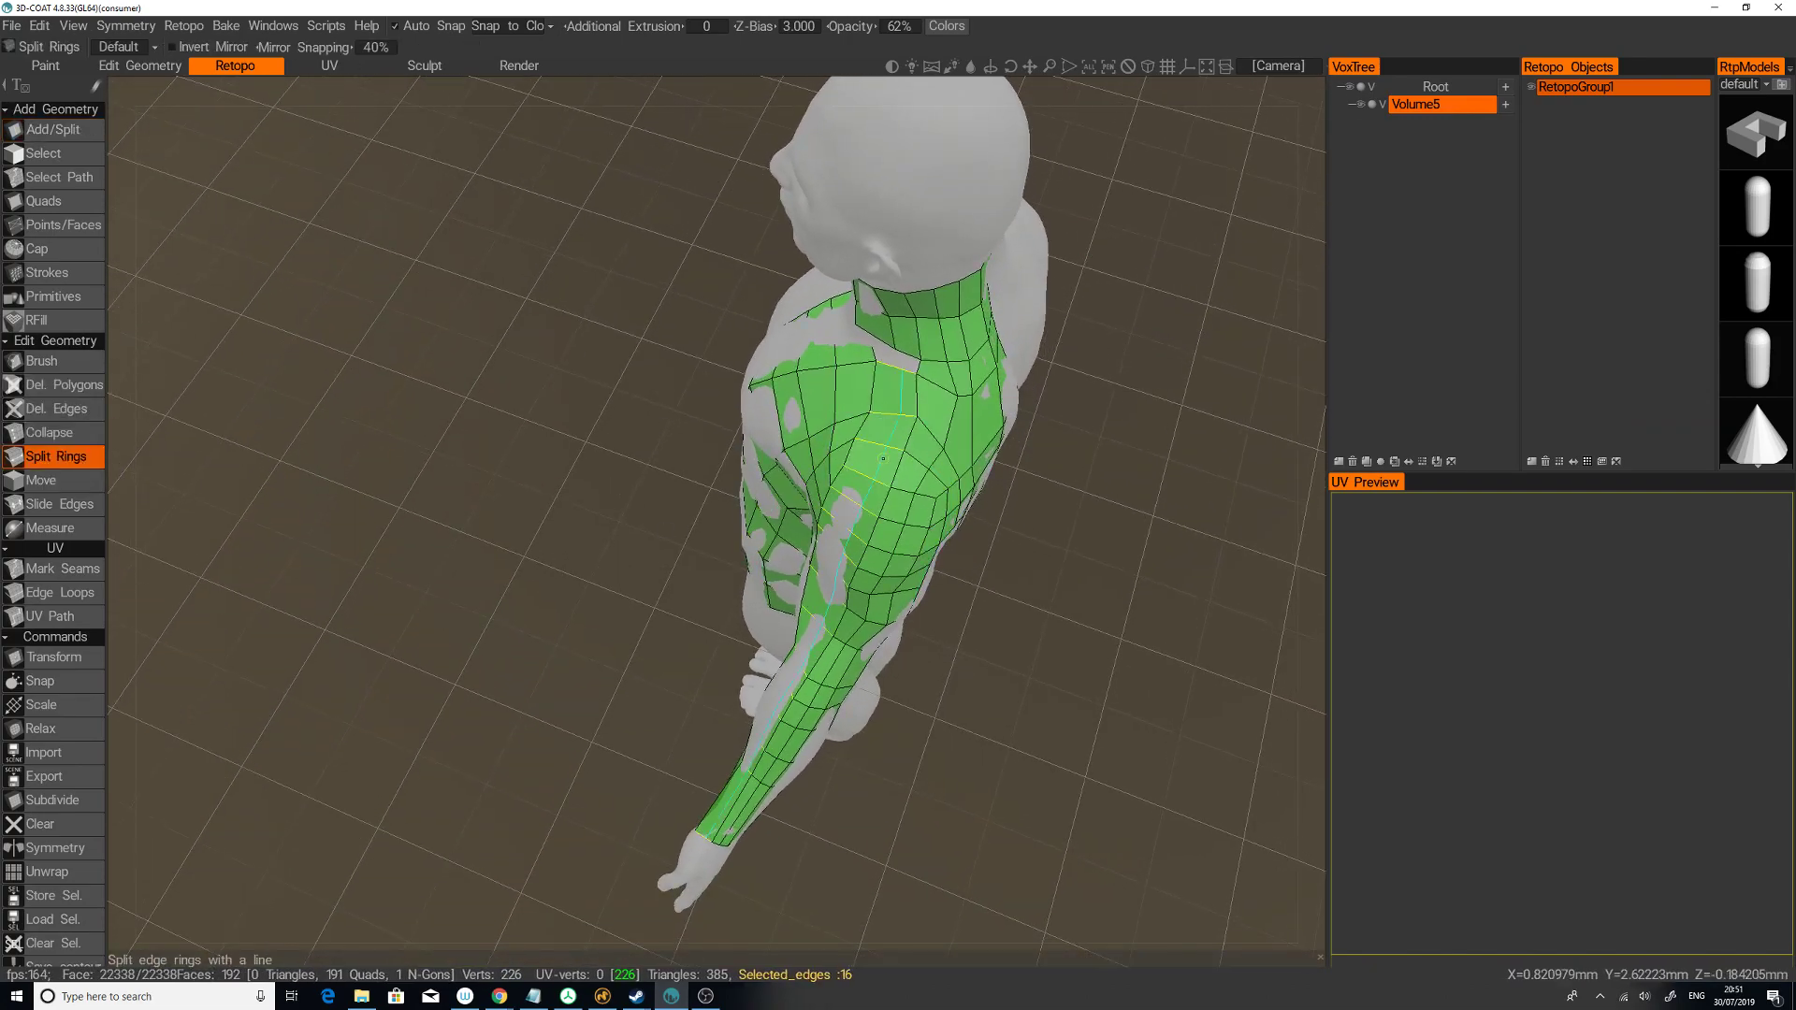
{"action": "left_click", "coordinate": [871, 462]}
{"action": "left_click", "coordinate": [54, 129]}
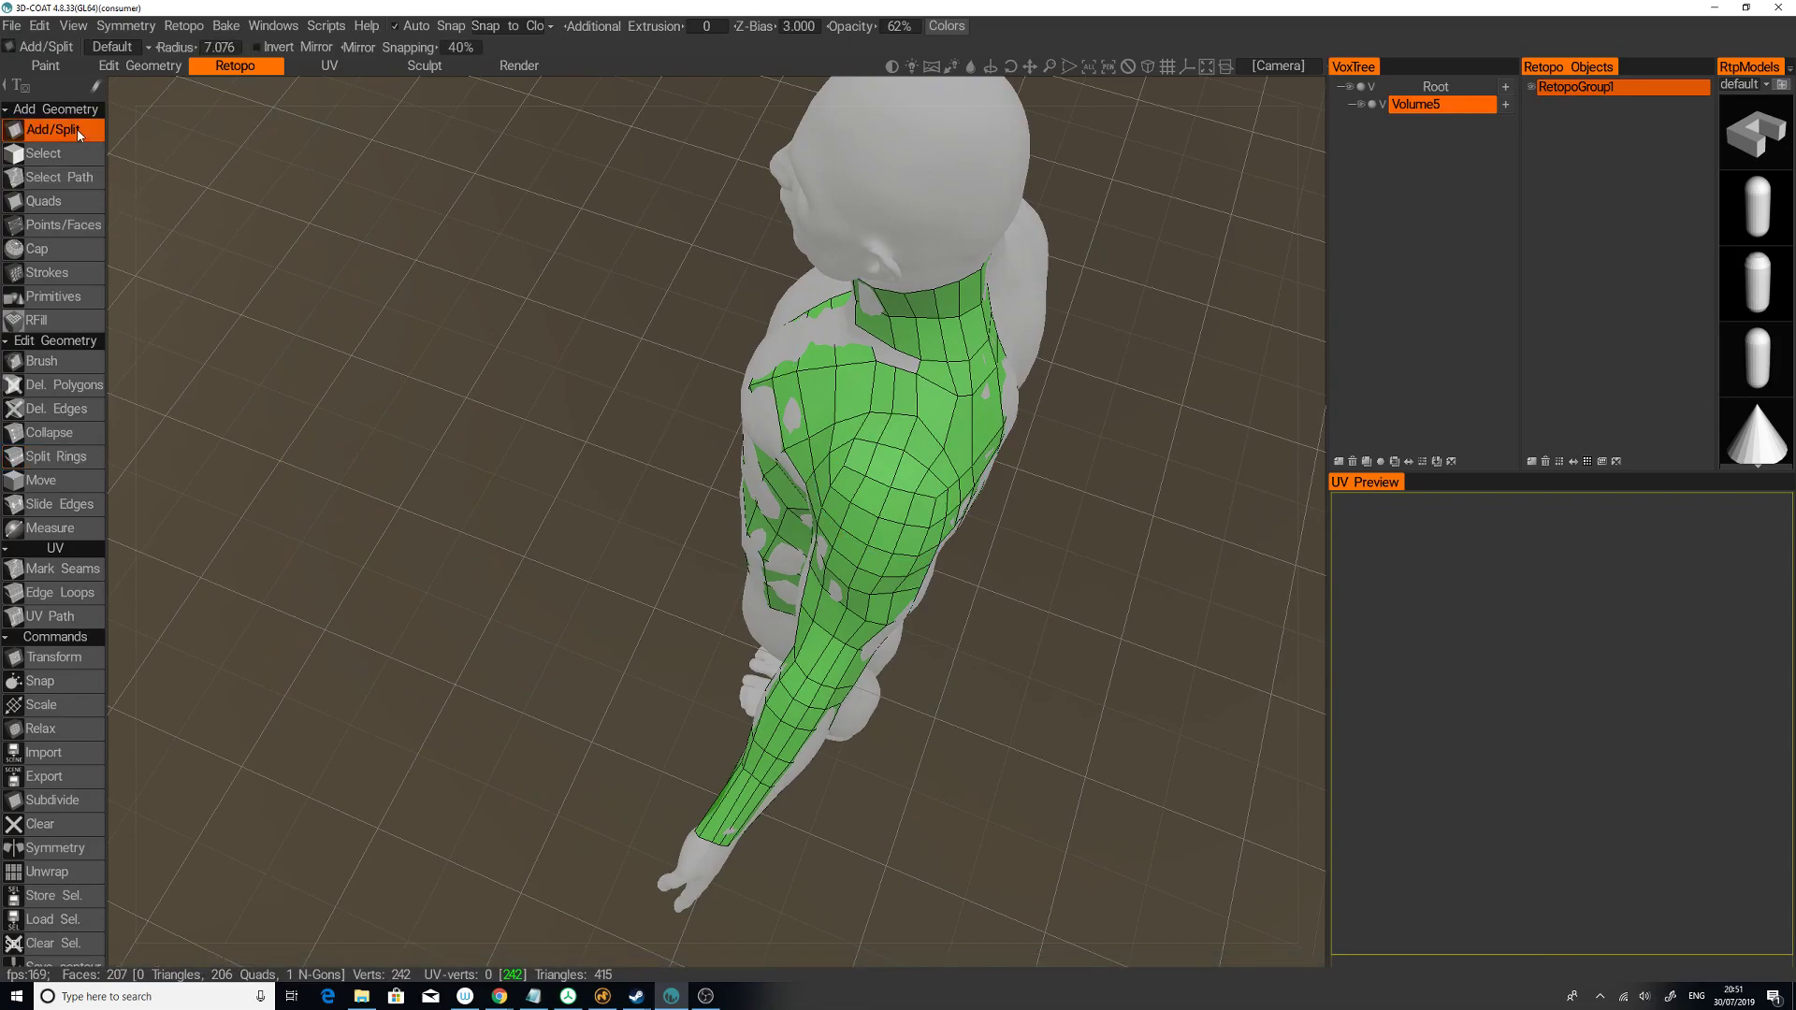
{"action": "left_click", "coordinate": [895, 354]}
{"action": "left_click_drag", "start_coordinate": [1104, 412], "coordinate": [1245, 351]}
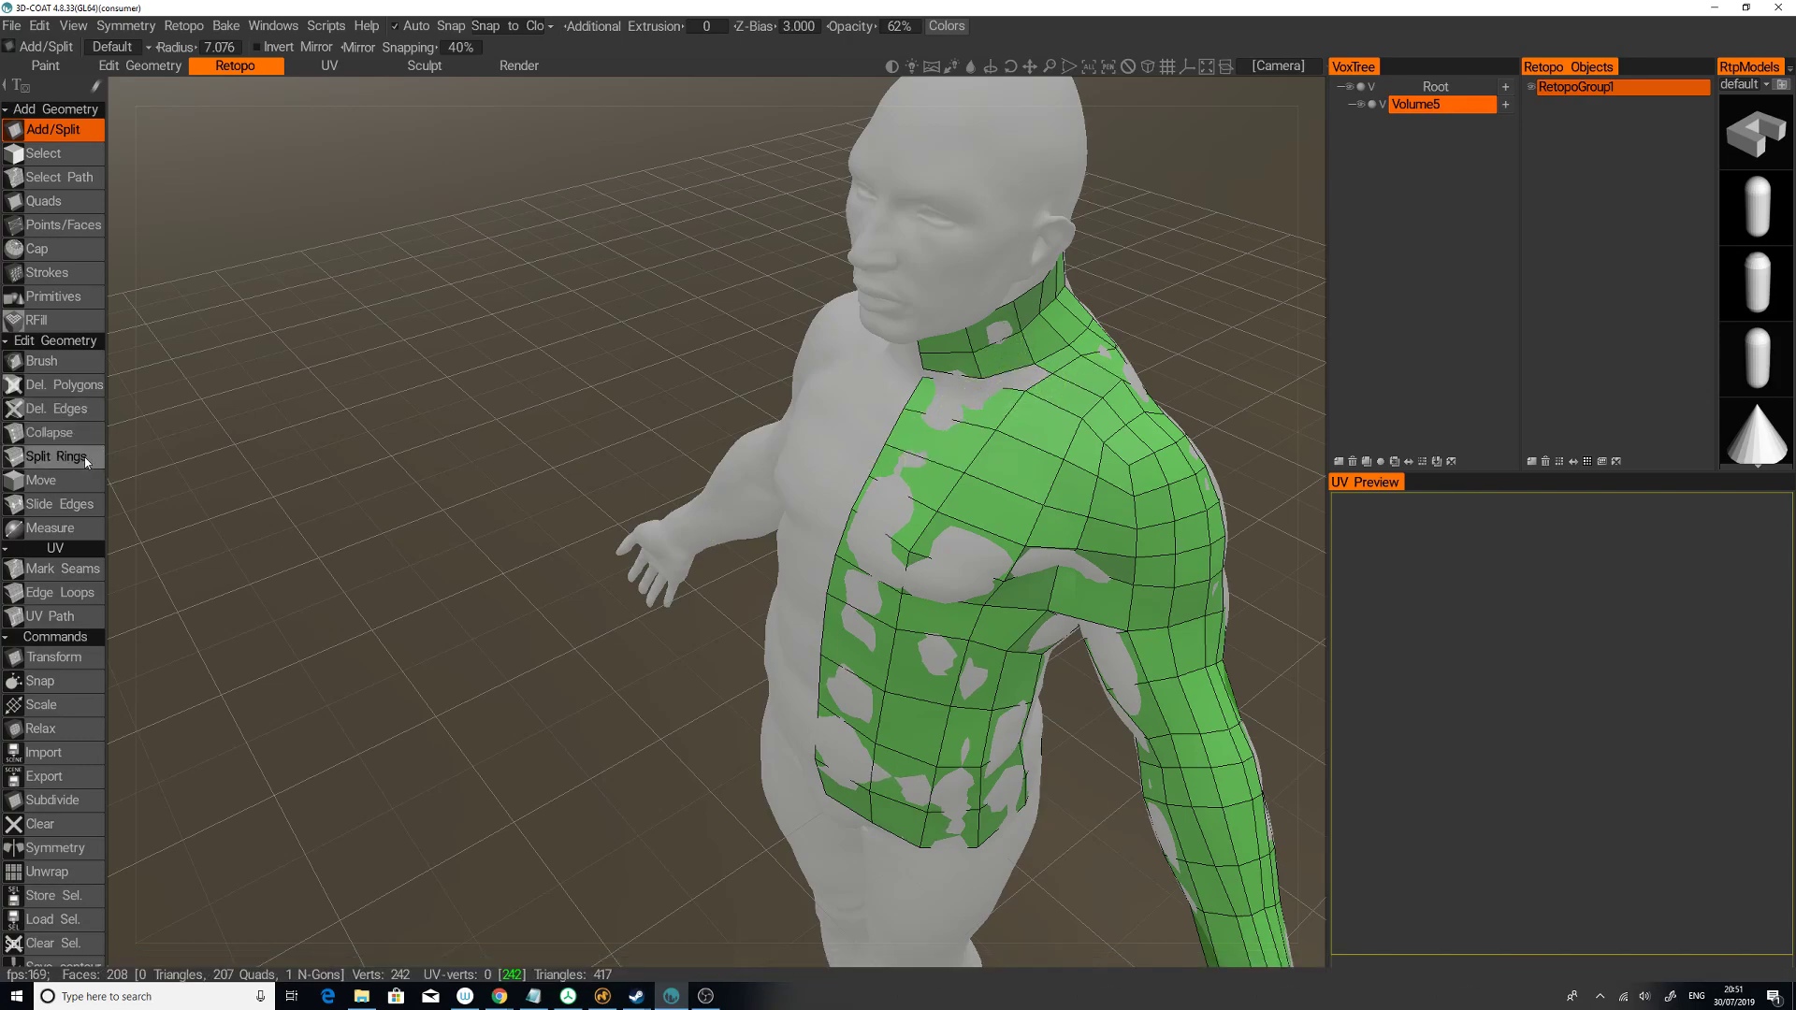
Step: Cut an edge loop across the upper chest and around the shoulder, and weld the chest's top vertices to the neck base
{"action": "left_click", "coordinate": [57, 456]}
{"action": "left_click", "coordinate": [916, 469]}
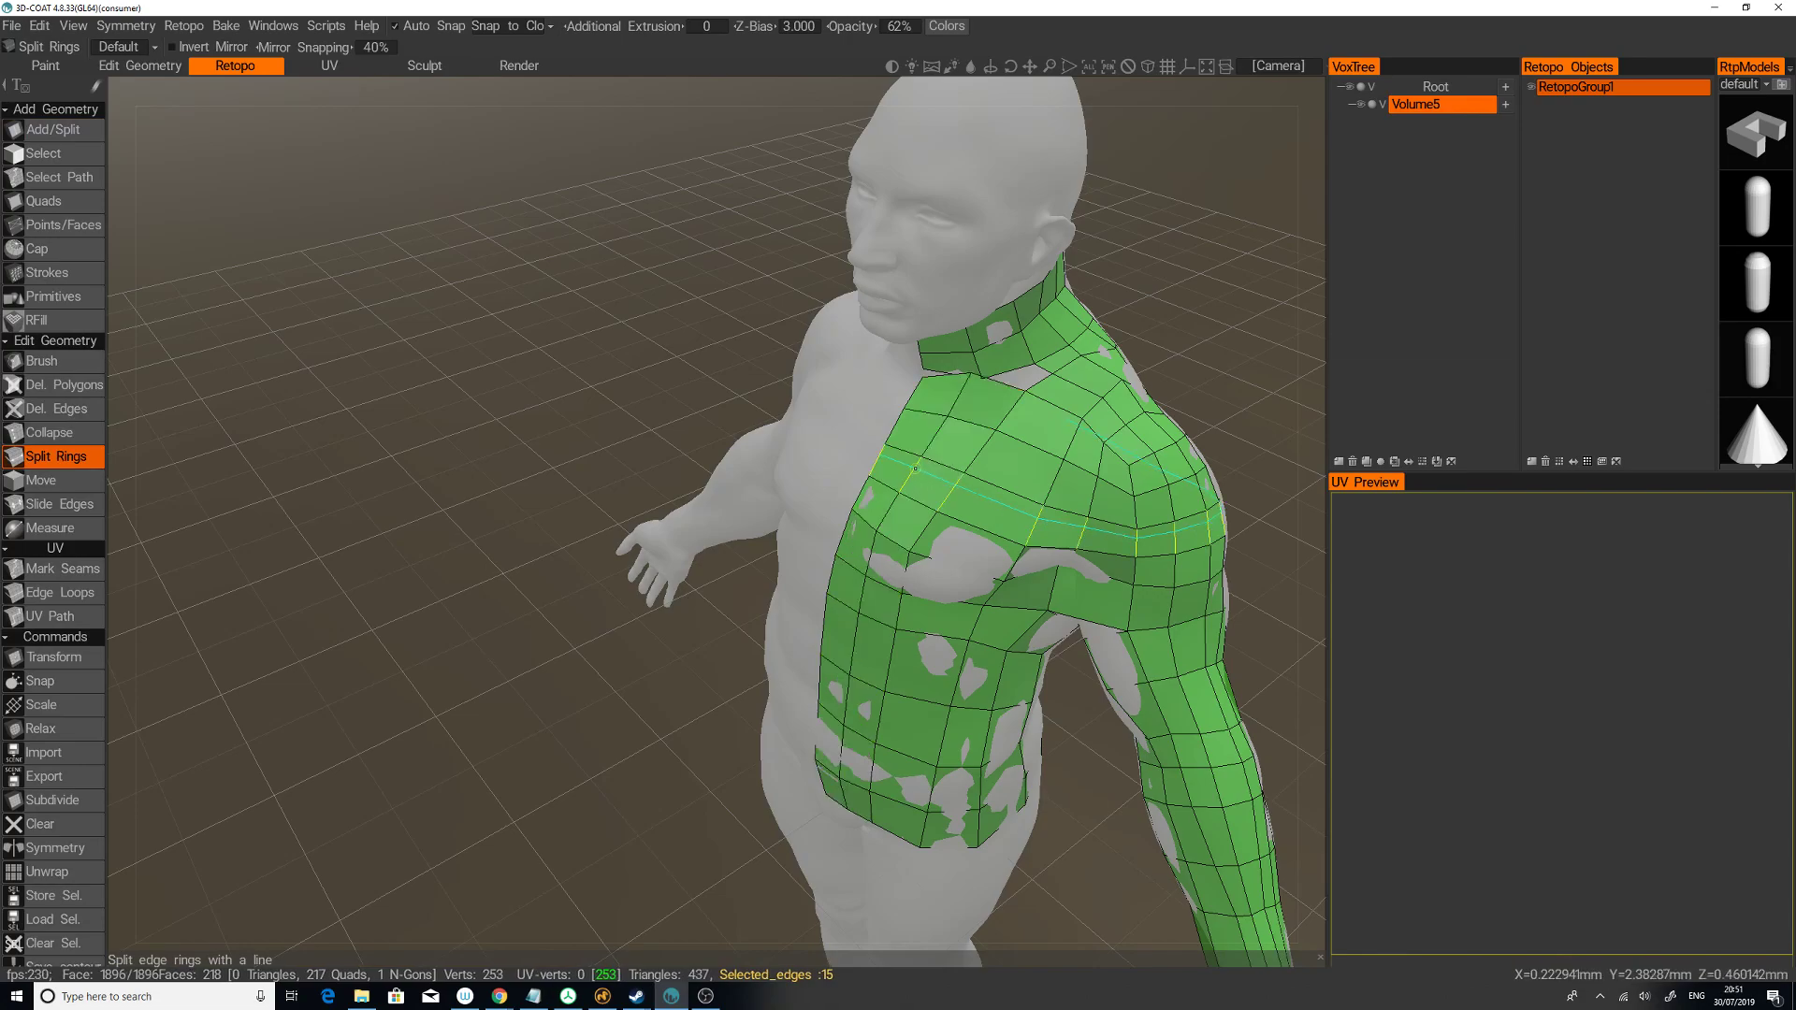
{"action": "left_click", "coordinate": [91, 132]}
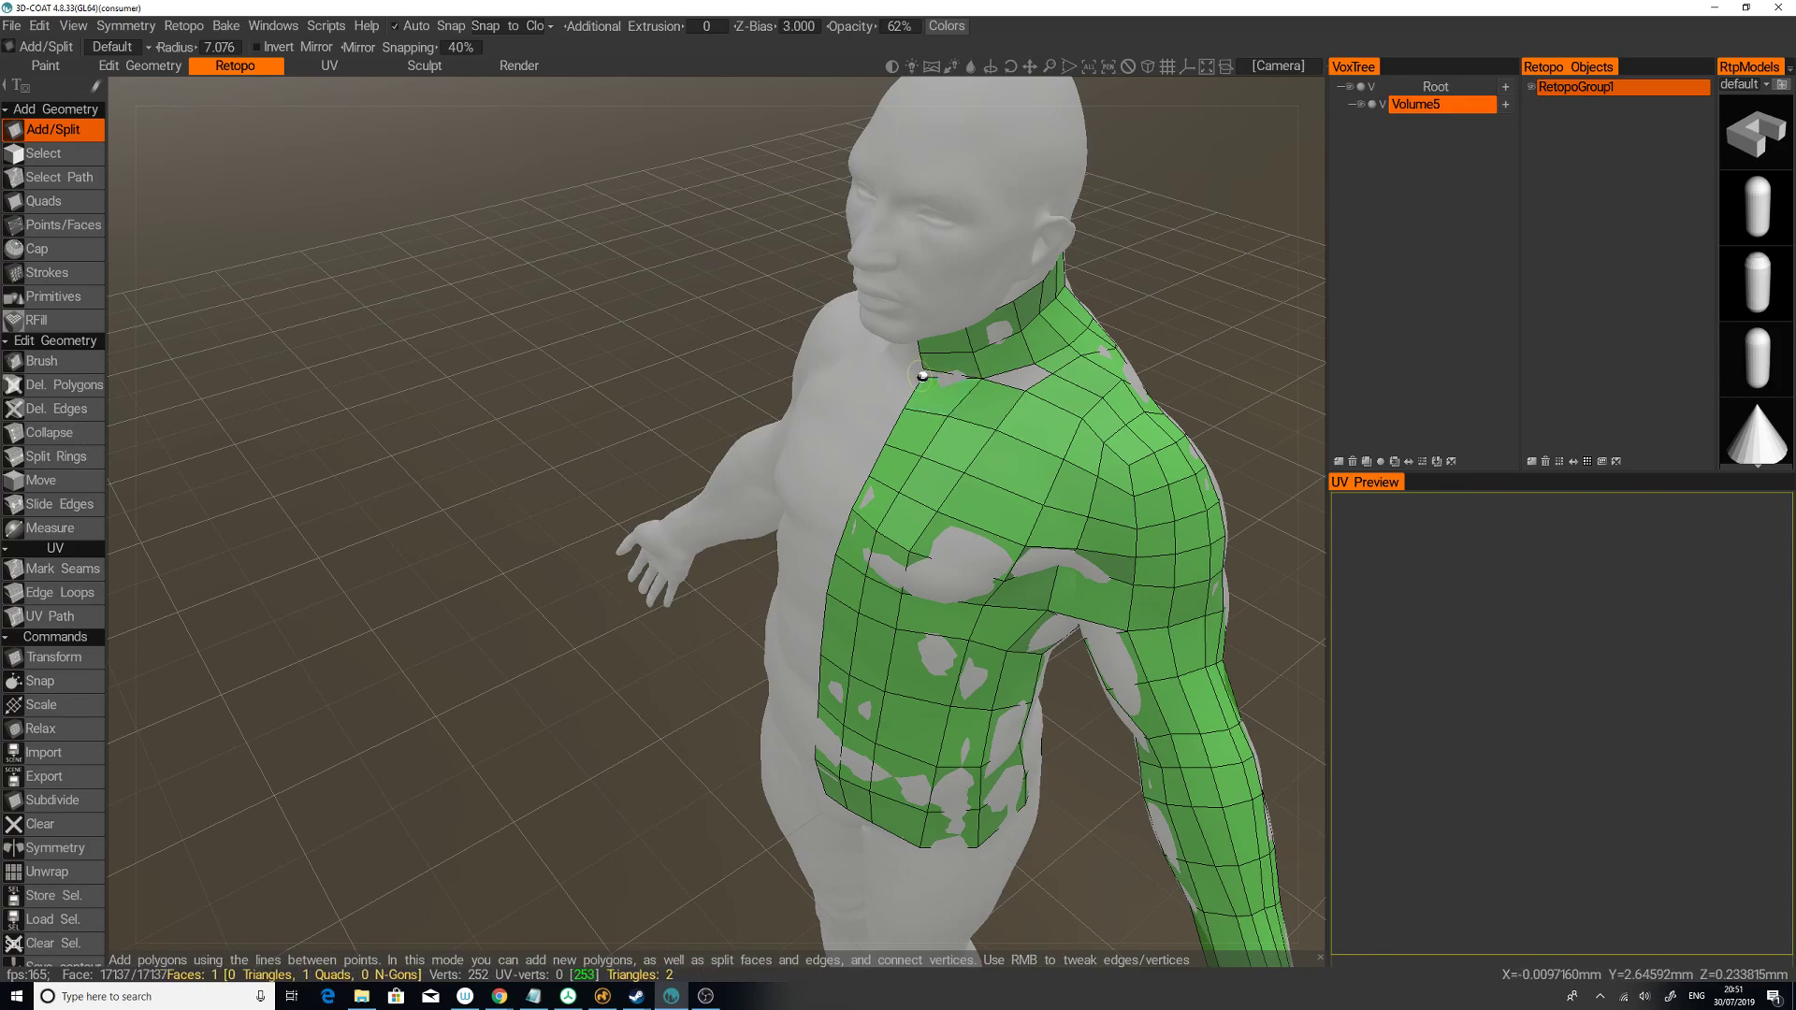
{"action": "right_click_drag", "start_coordinate": [921, 379], "coordinate": [923, 368]}
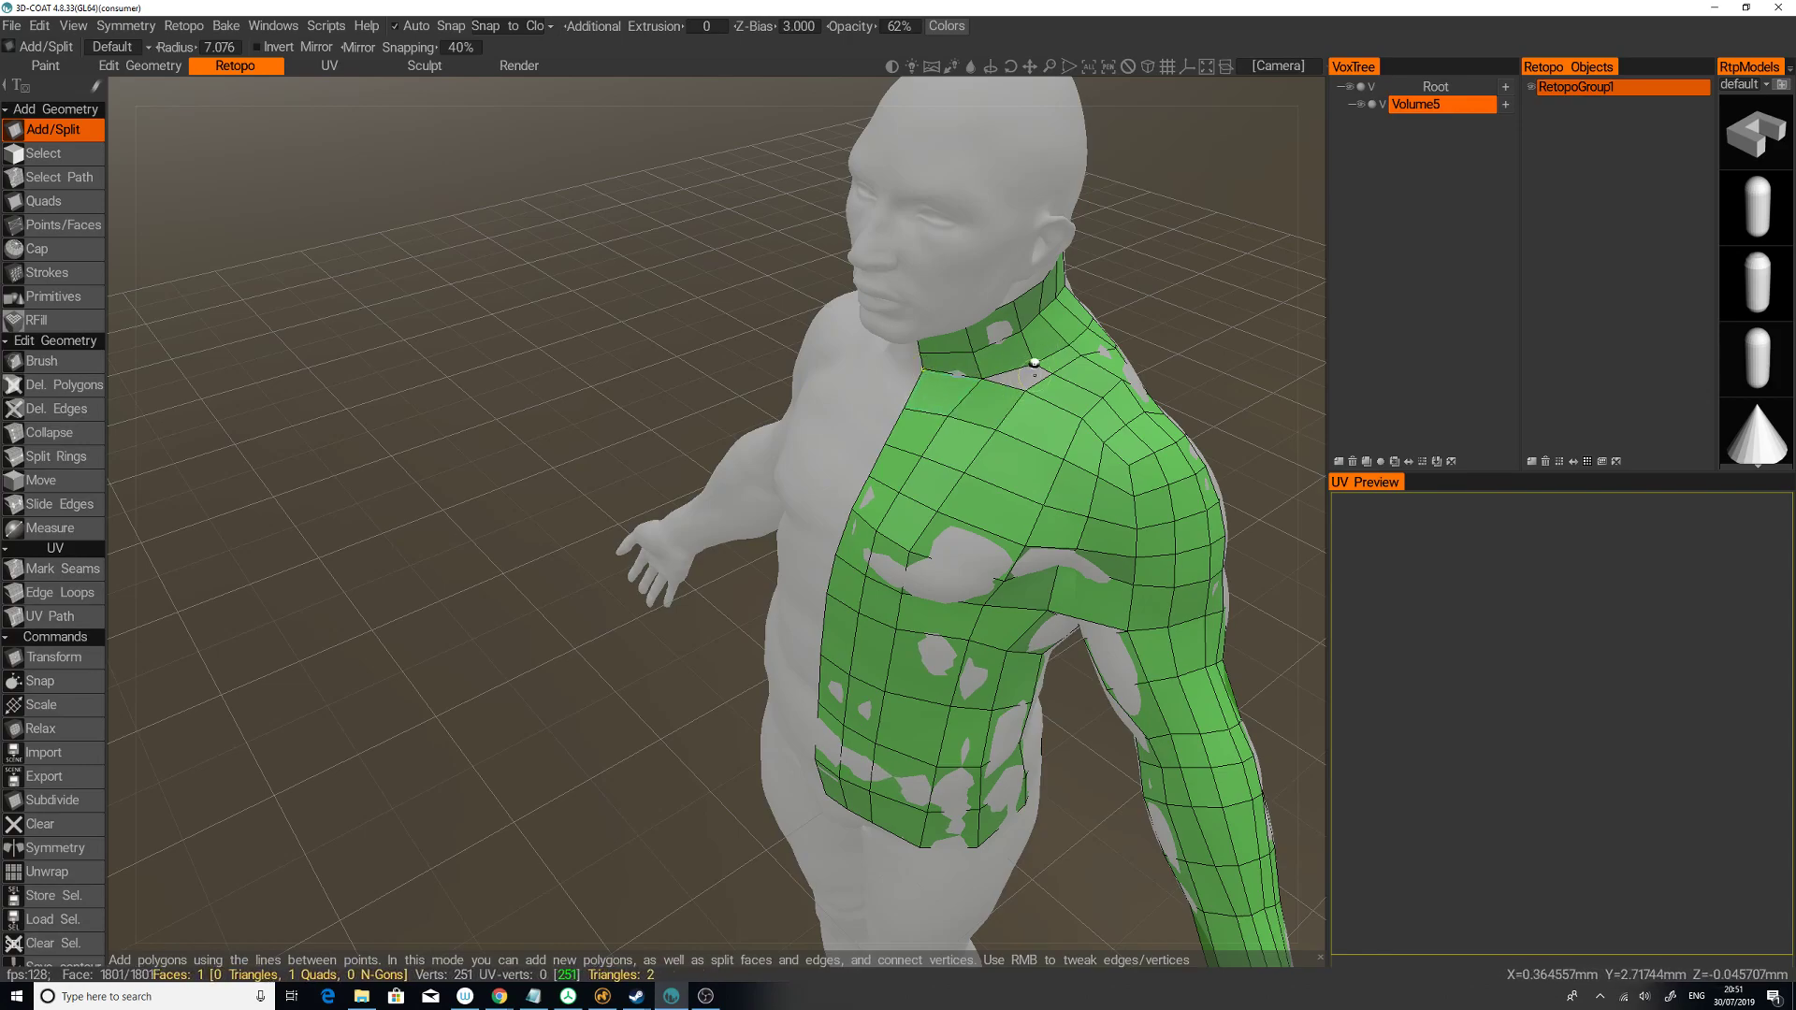
Step: Try closing the small gap between the collar and the neck base with a triangle
{"action": "left_click", "coordinate": [982, 378]}
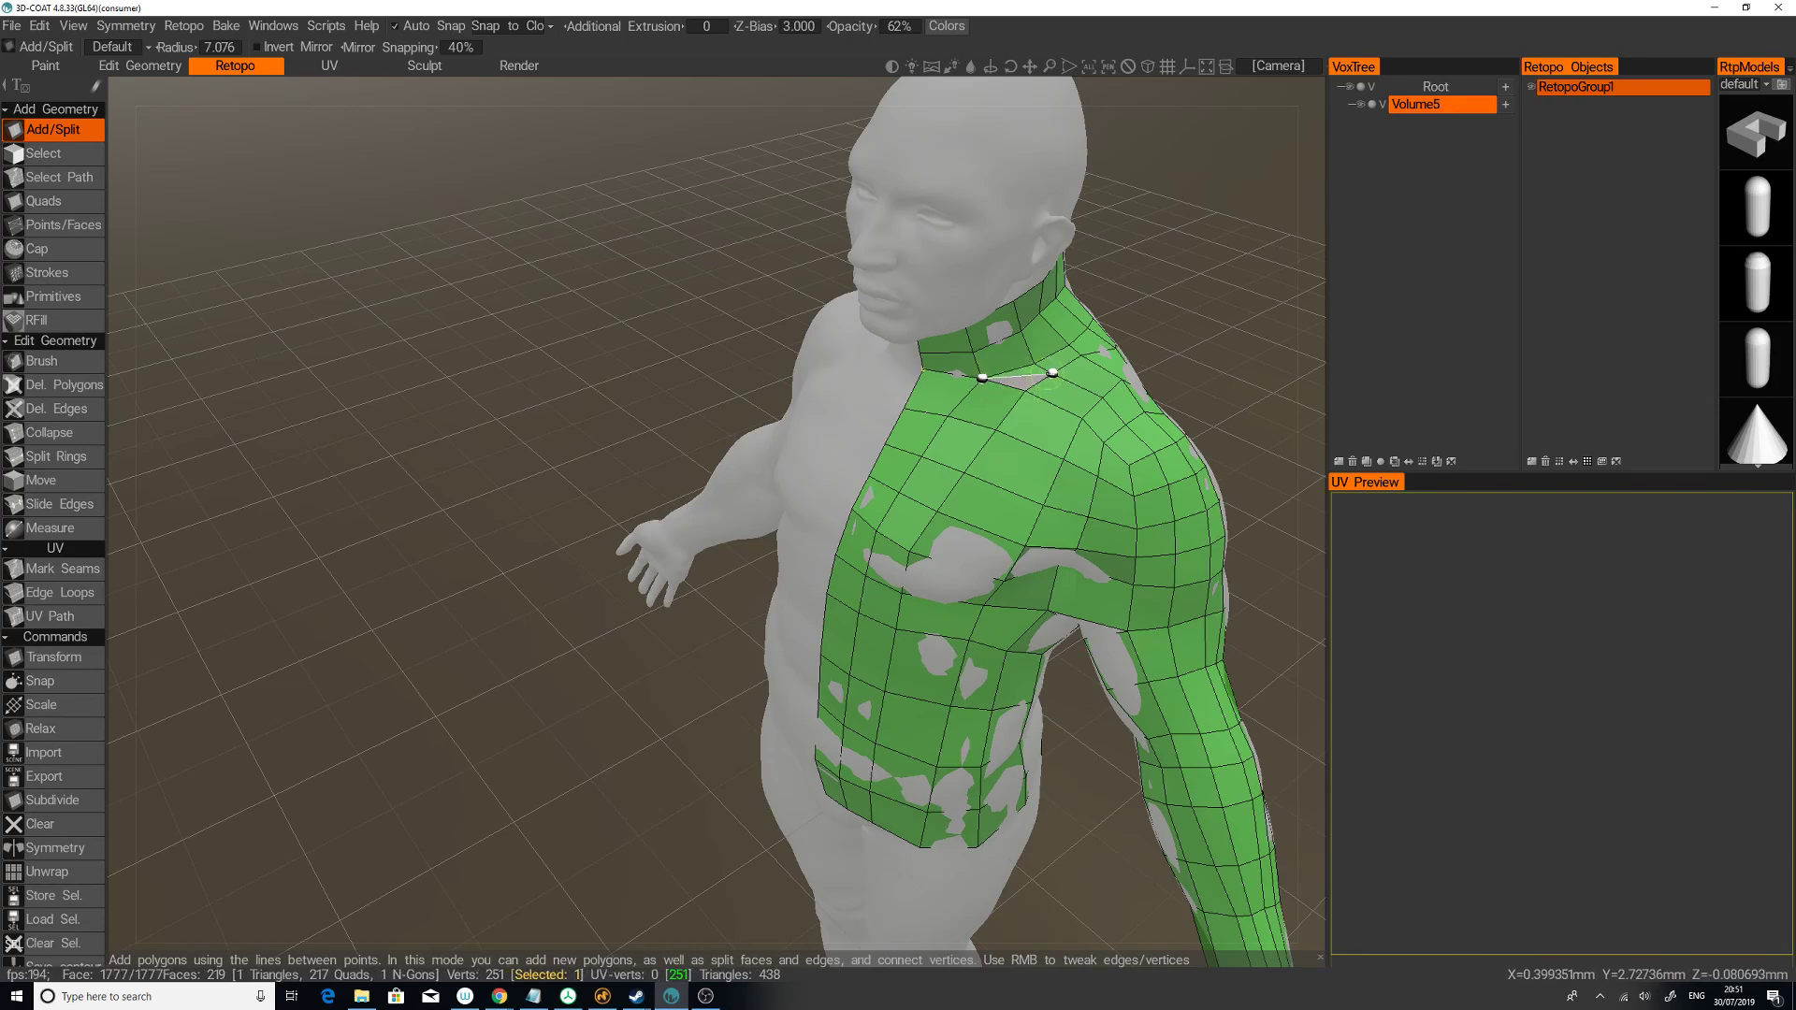
{"action": "left_click", "coordinate": [92, 388]}
Step: Nudge a mesh vertex on the upper back beside the shoulder blade to even out the surrounding quads
{"action": "left_click_drag", "start_coordinate": [1232, 368], "coordinate": [1094, 285]}
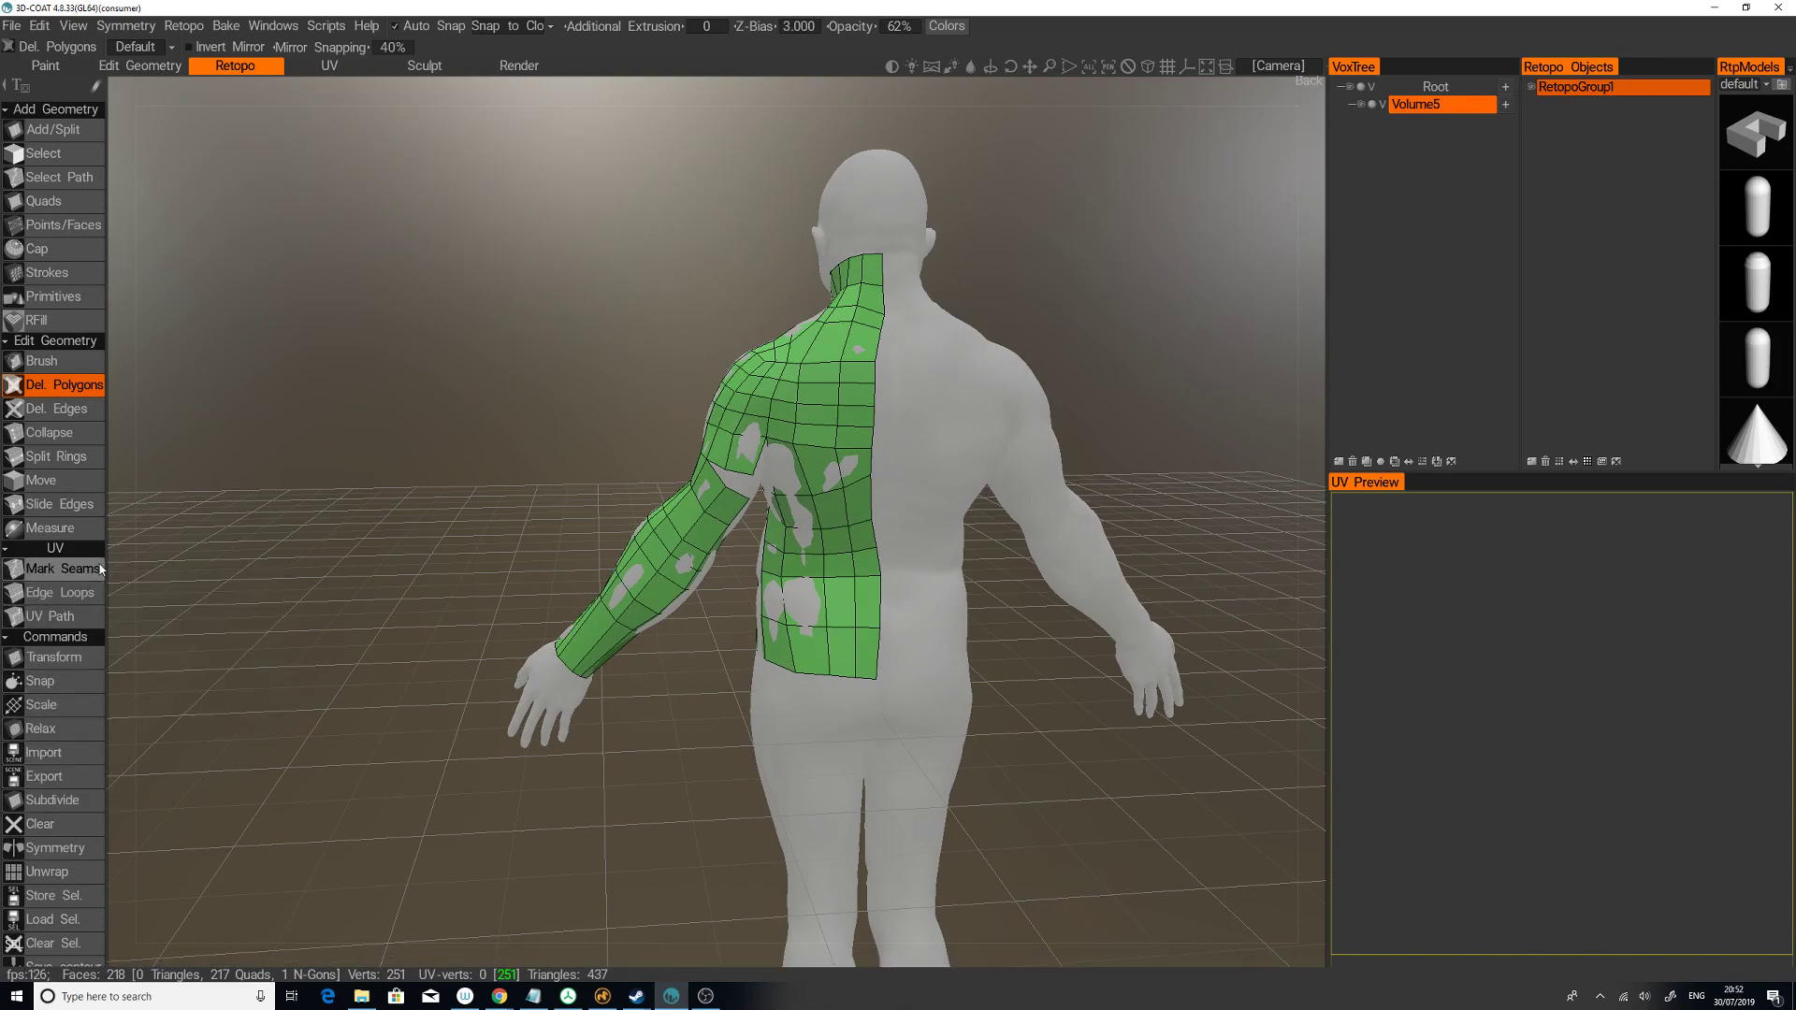
{"action": "left_click", "coordinate": [93, 479]}
{"action": "mouse_move", "coordinate": [845, 340]}
{"action": "left_mouse_down"}
{"action": "mouse_move", "coordinate": [863, 343]}
{"action": "mouse_move", "coordinate": [840, 344]}
{"action": "left_mouse_up"}
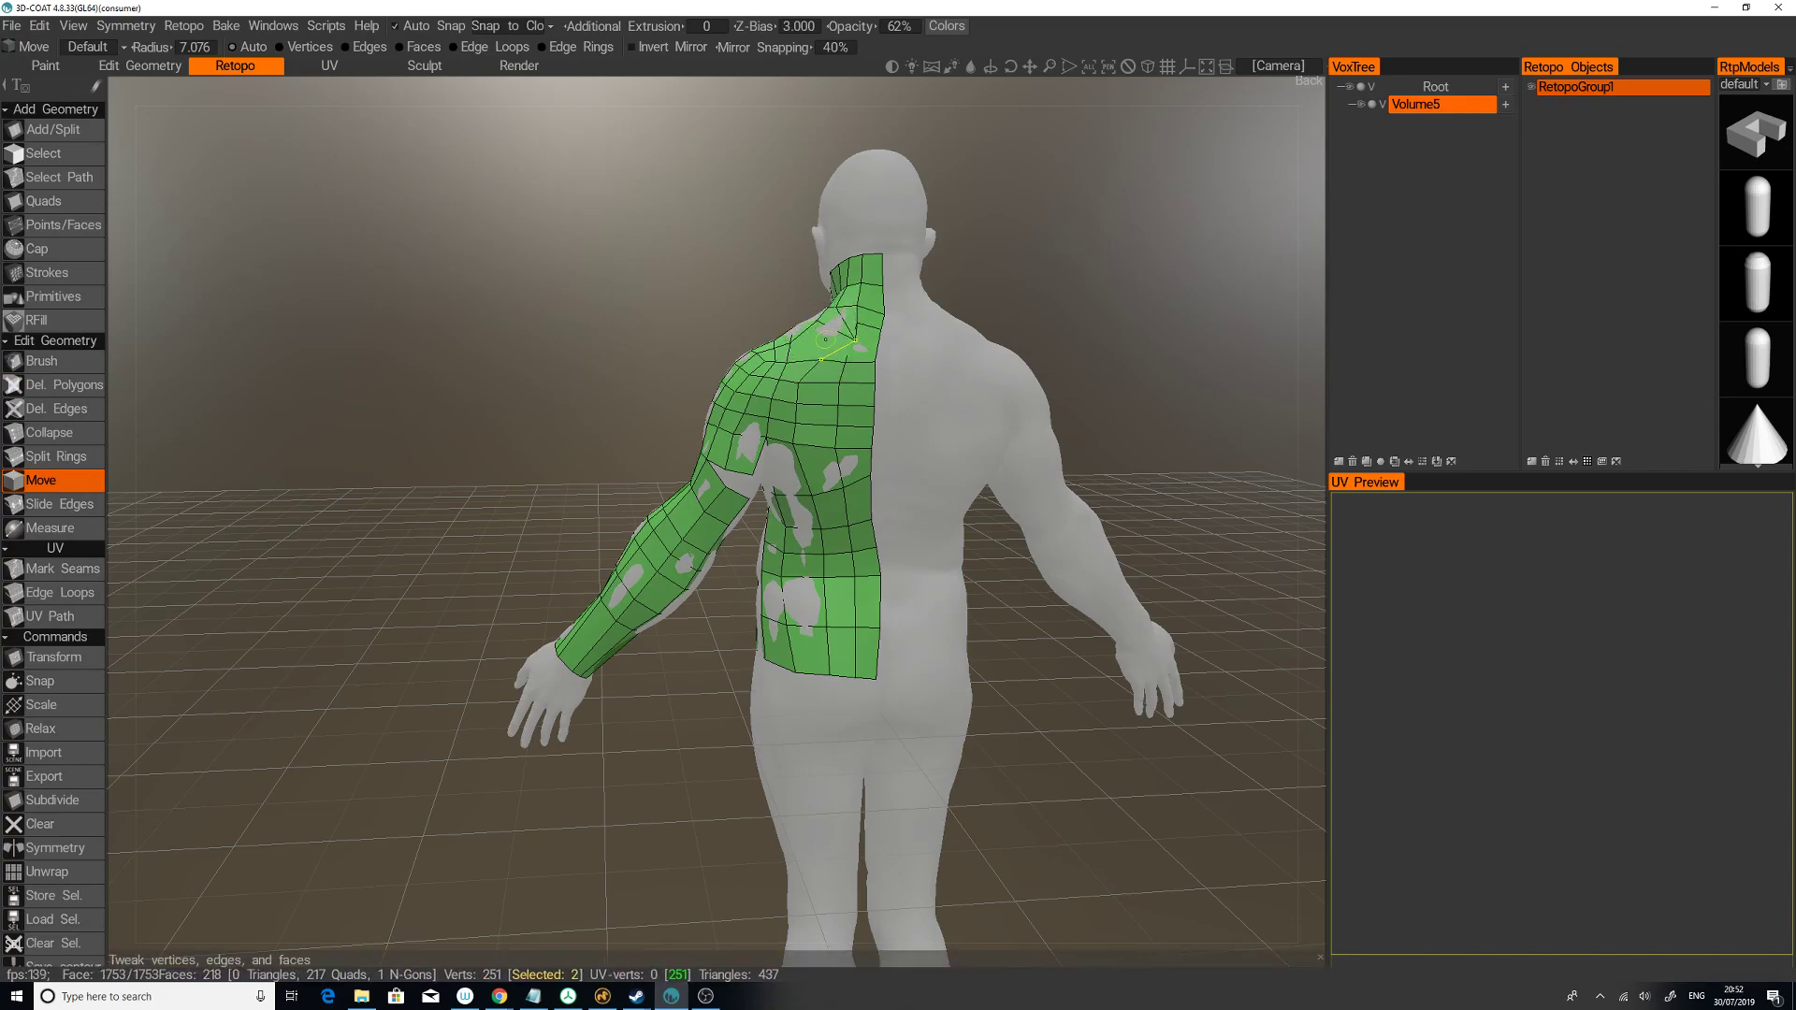
{"action": "key", "text": "ctrl+z"}
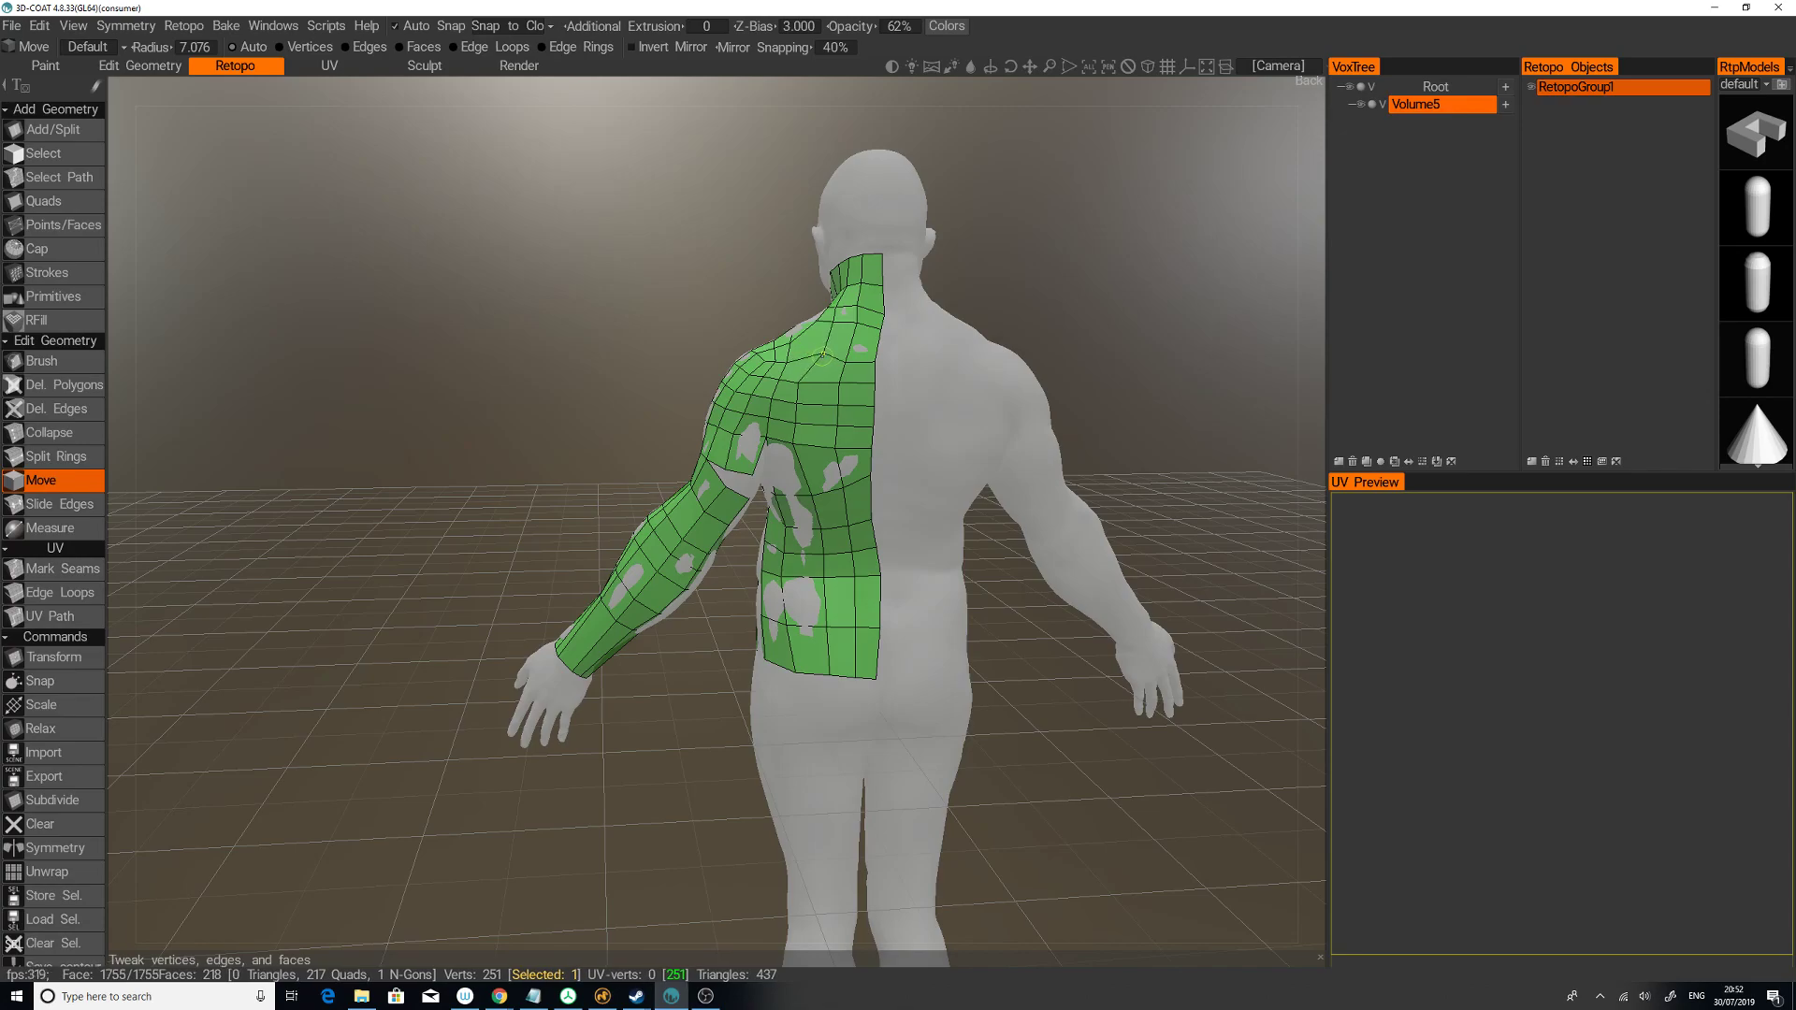
{"action": "left_click_drag", "start_coordinate": [810, 351], "coordinate": [819, 355]}
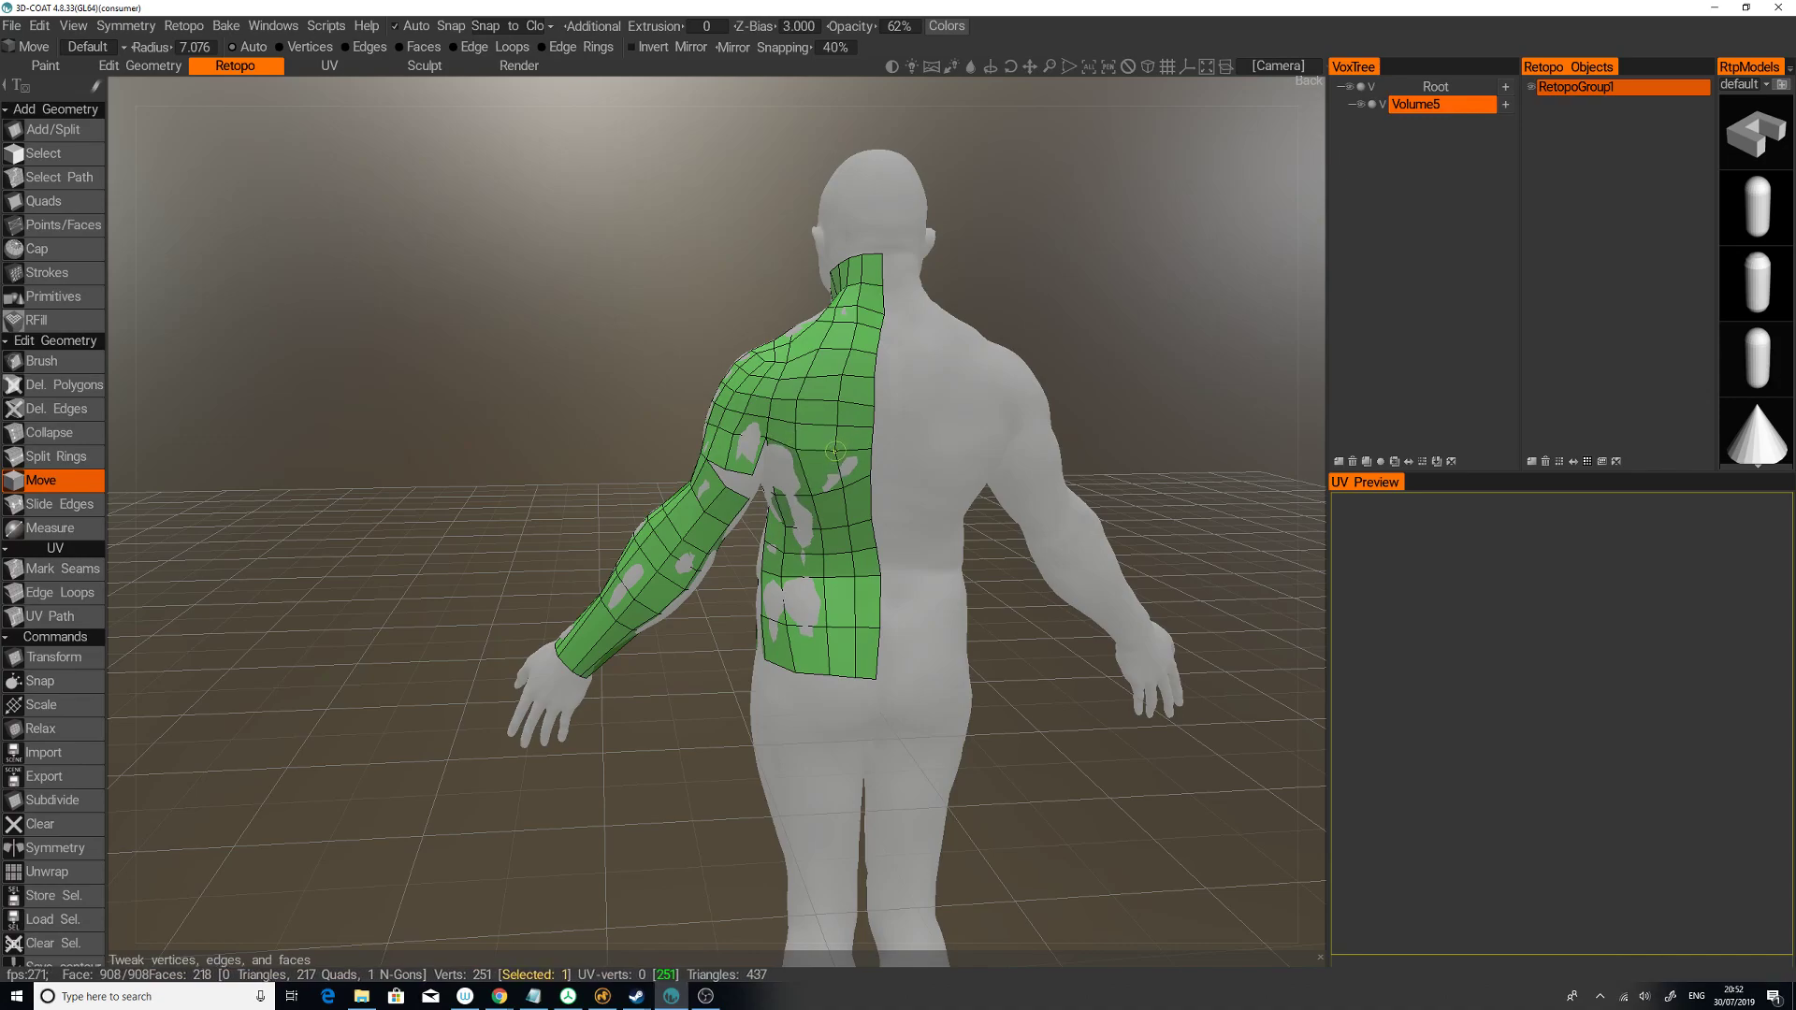
Step: Split the mid-back quads beside the spine with a short horizontal edge loop
{"action": "left_click_drag", "start_coordinate": [1075, 280], "coordinate": [1112, 252]}
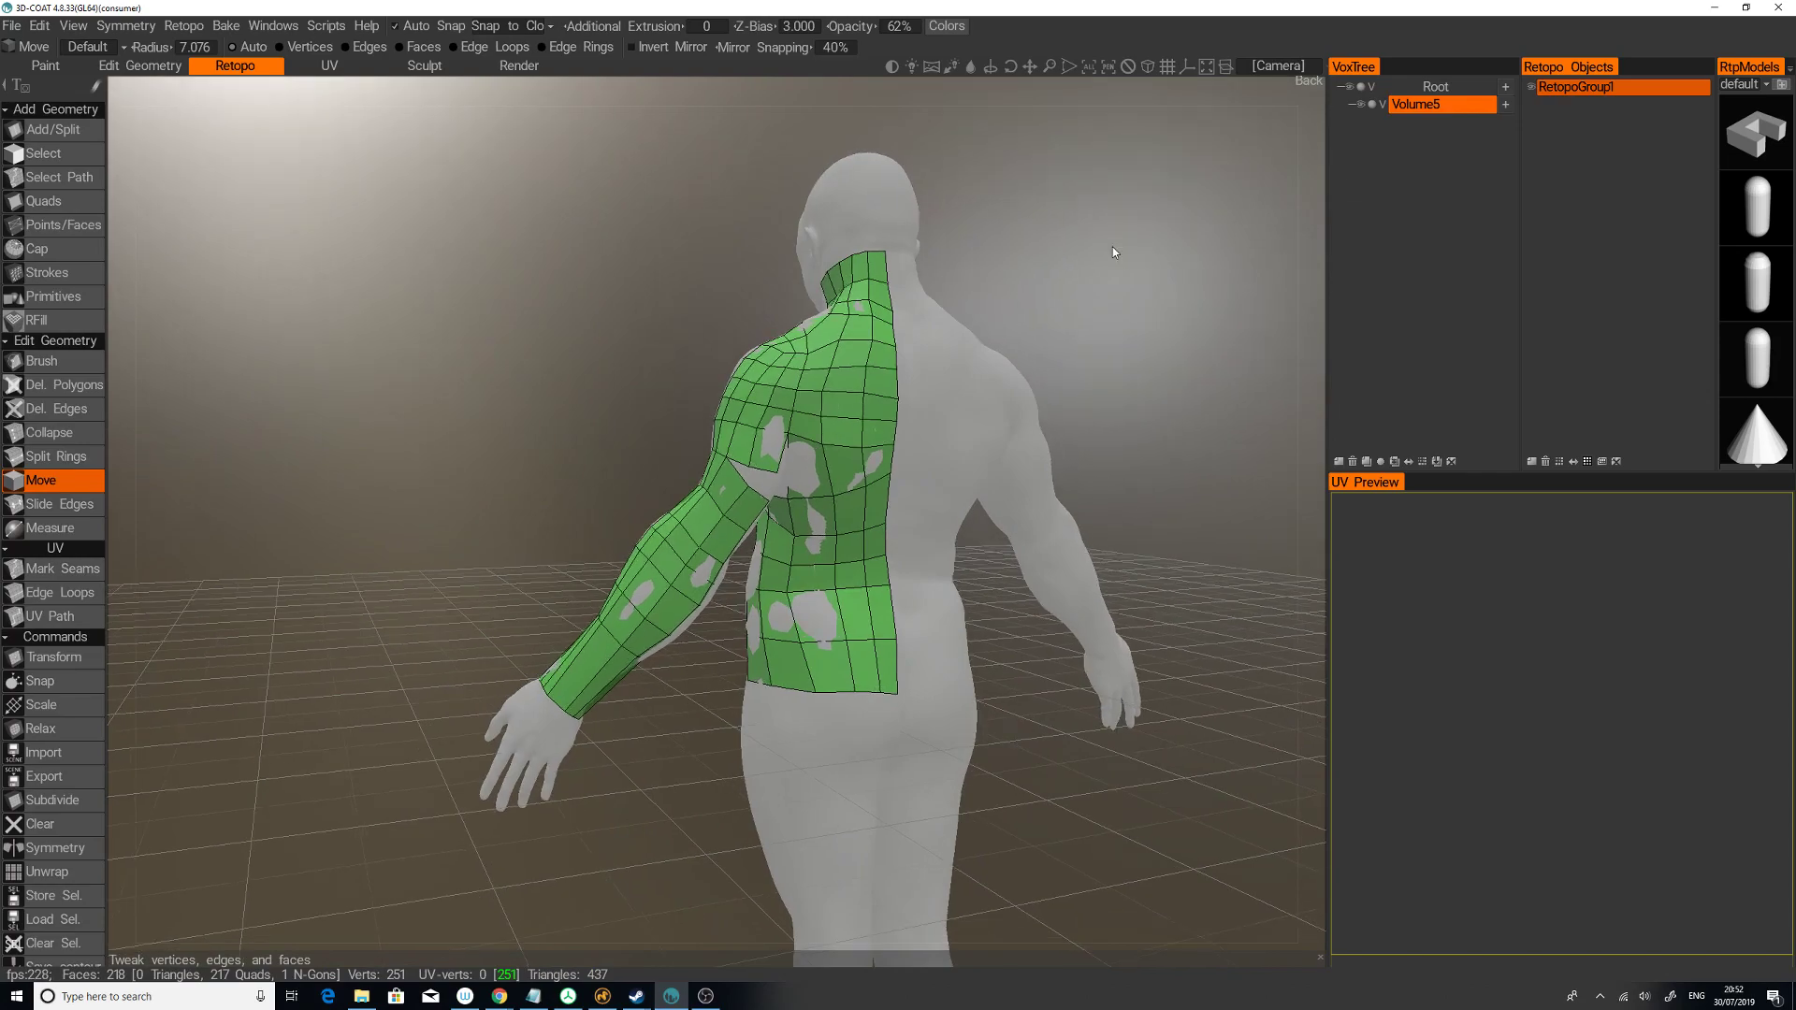
{"action": "left_click", "coordinate": [56, 457]}
{"action": "left_click", "coordinate": [867, 465]}
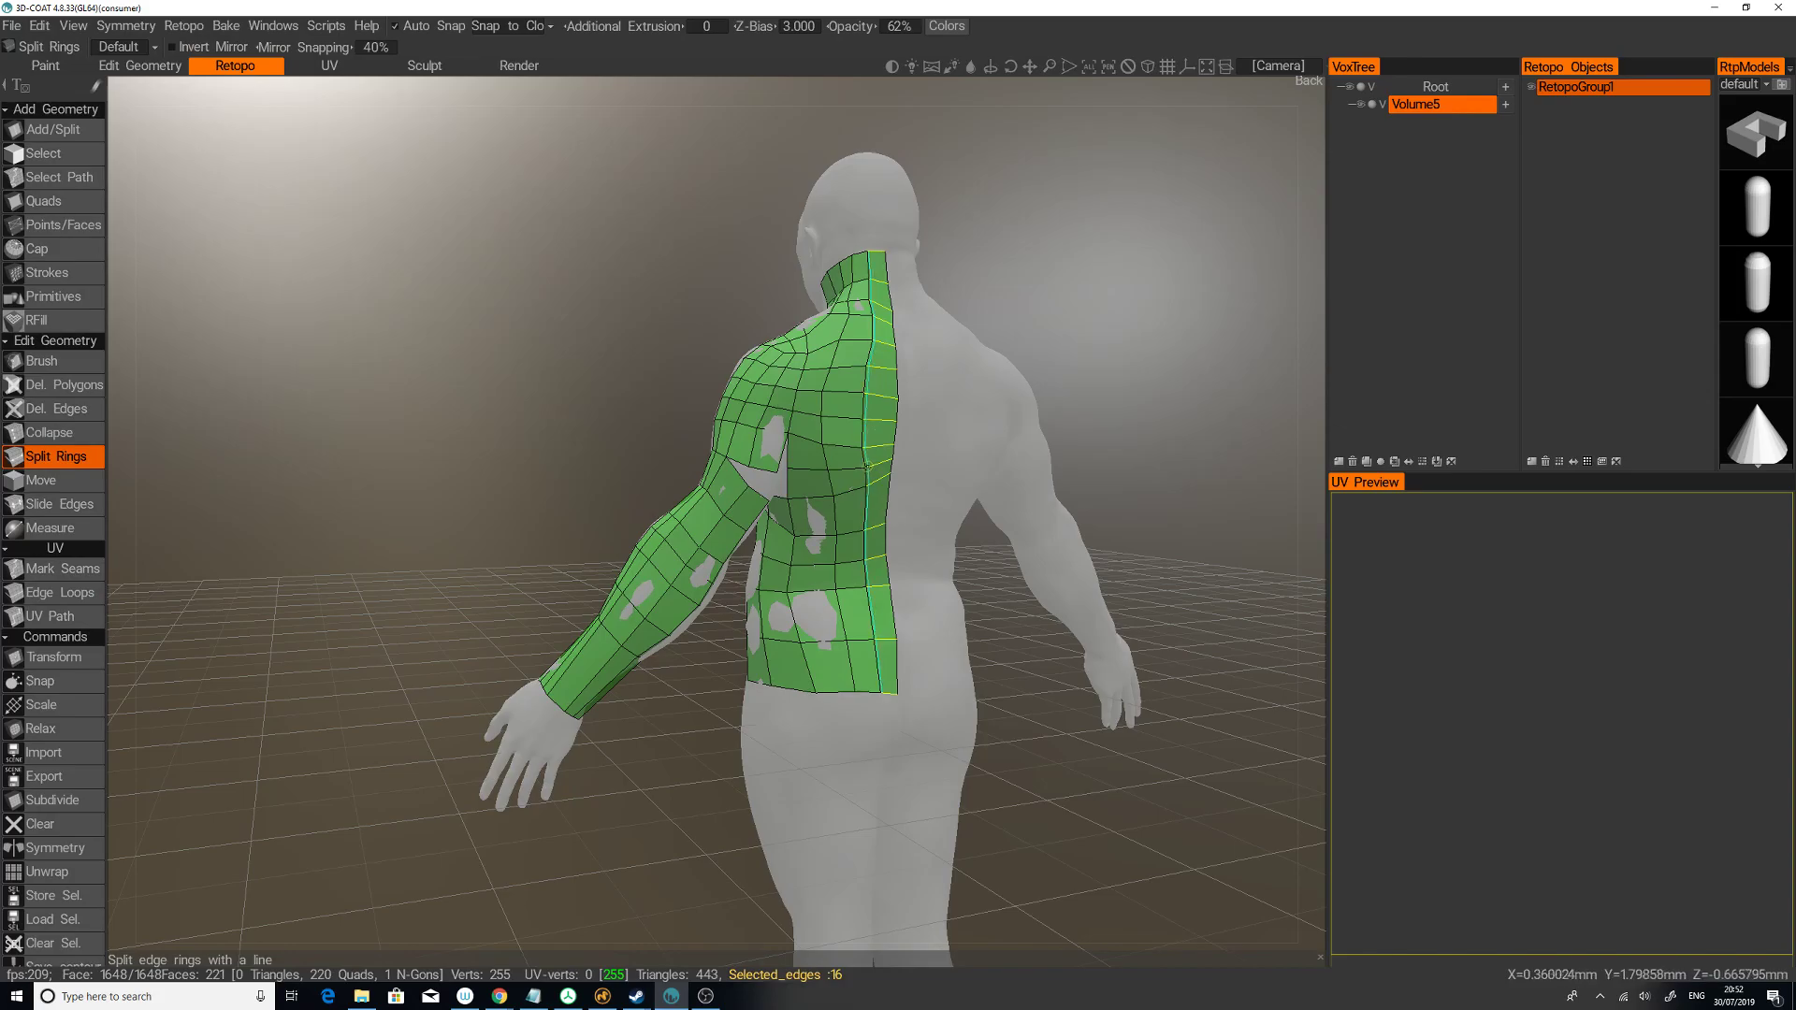
Step: Adjust vertices near the armpit and along the inner arm so the mesh follows the sculpted arm
{"action": "left_click_drag", "start_coordinate": [1090, 346], "coordinate": [1062, 308]}
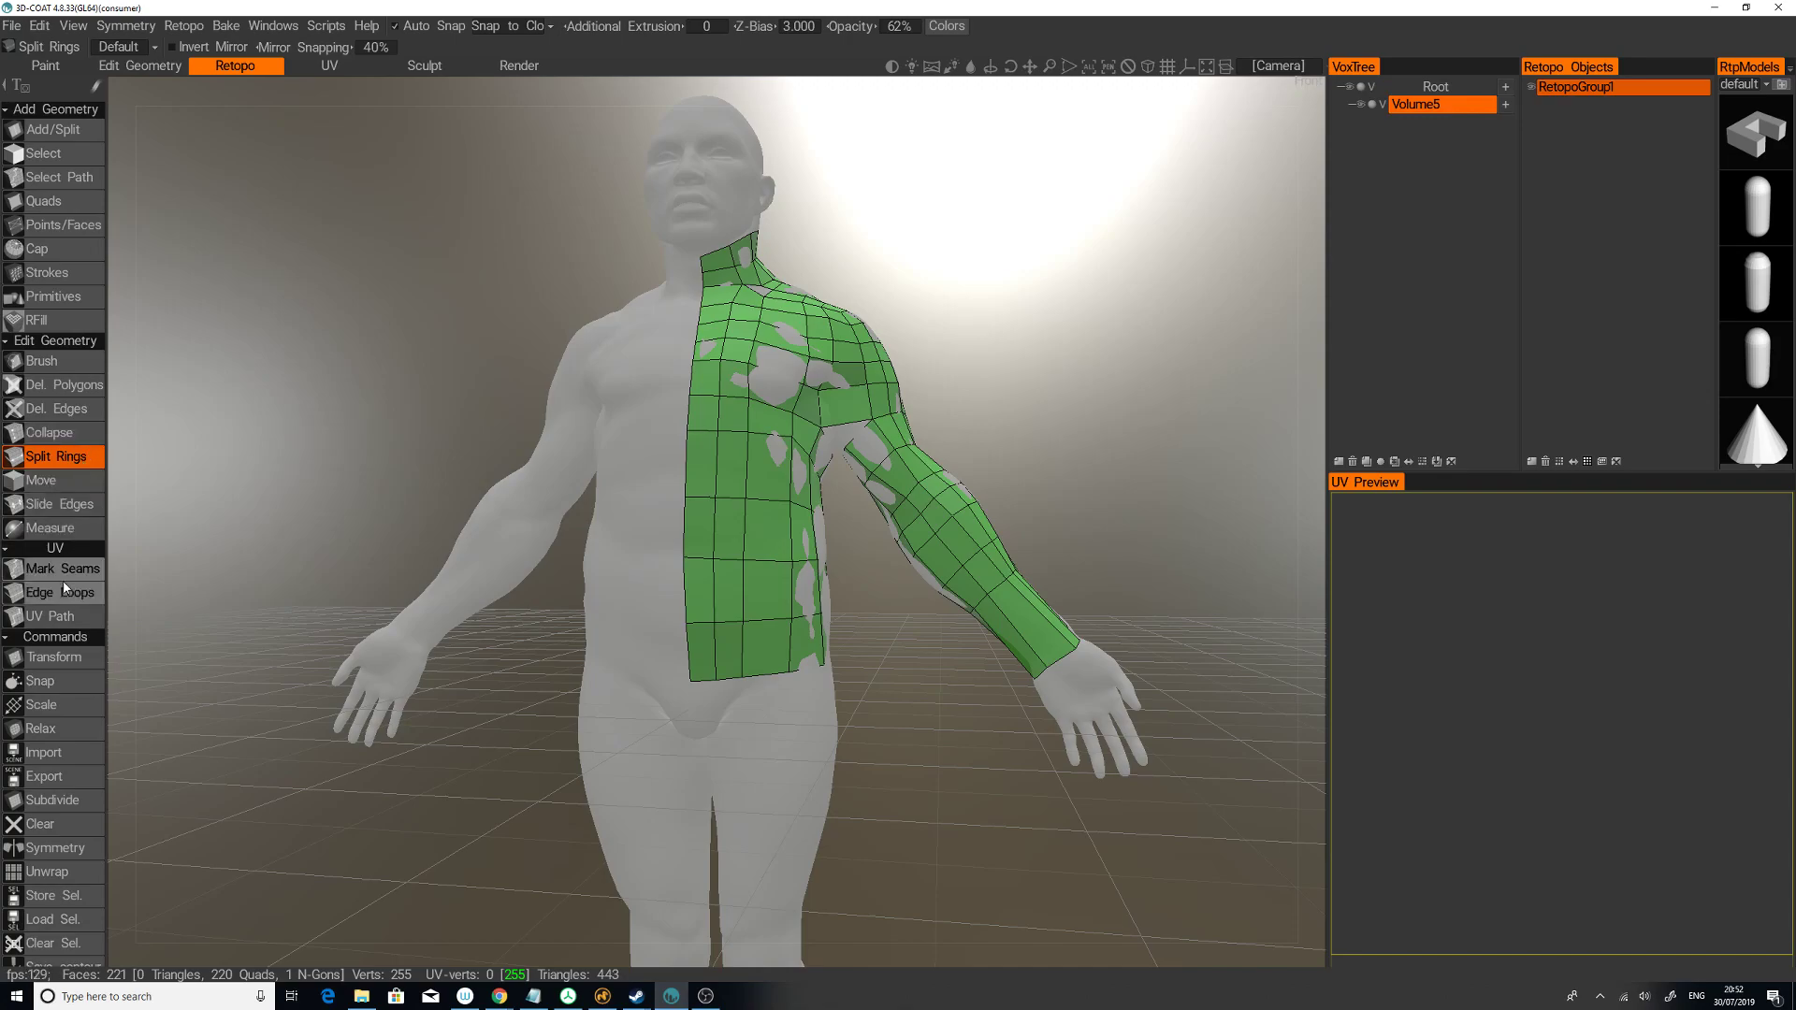
{"action": "left_click", "coordinate": [76, 484]}
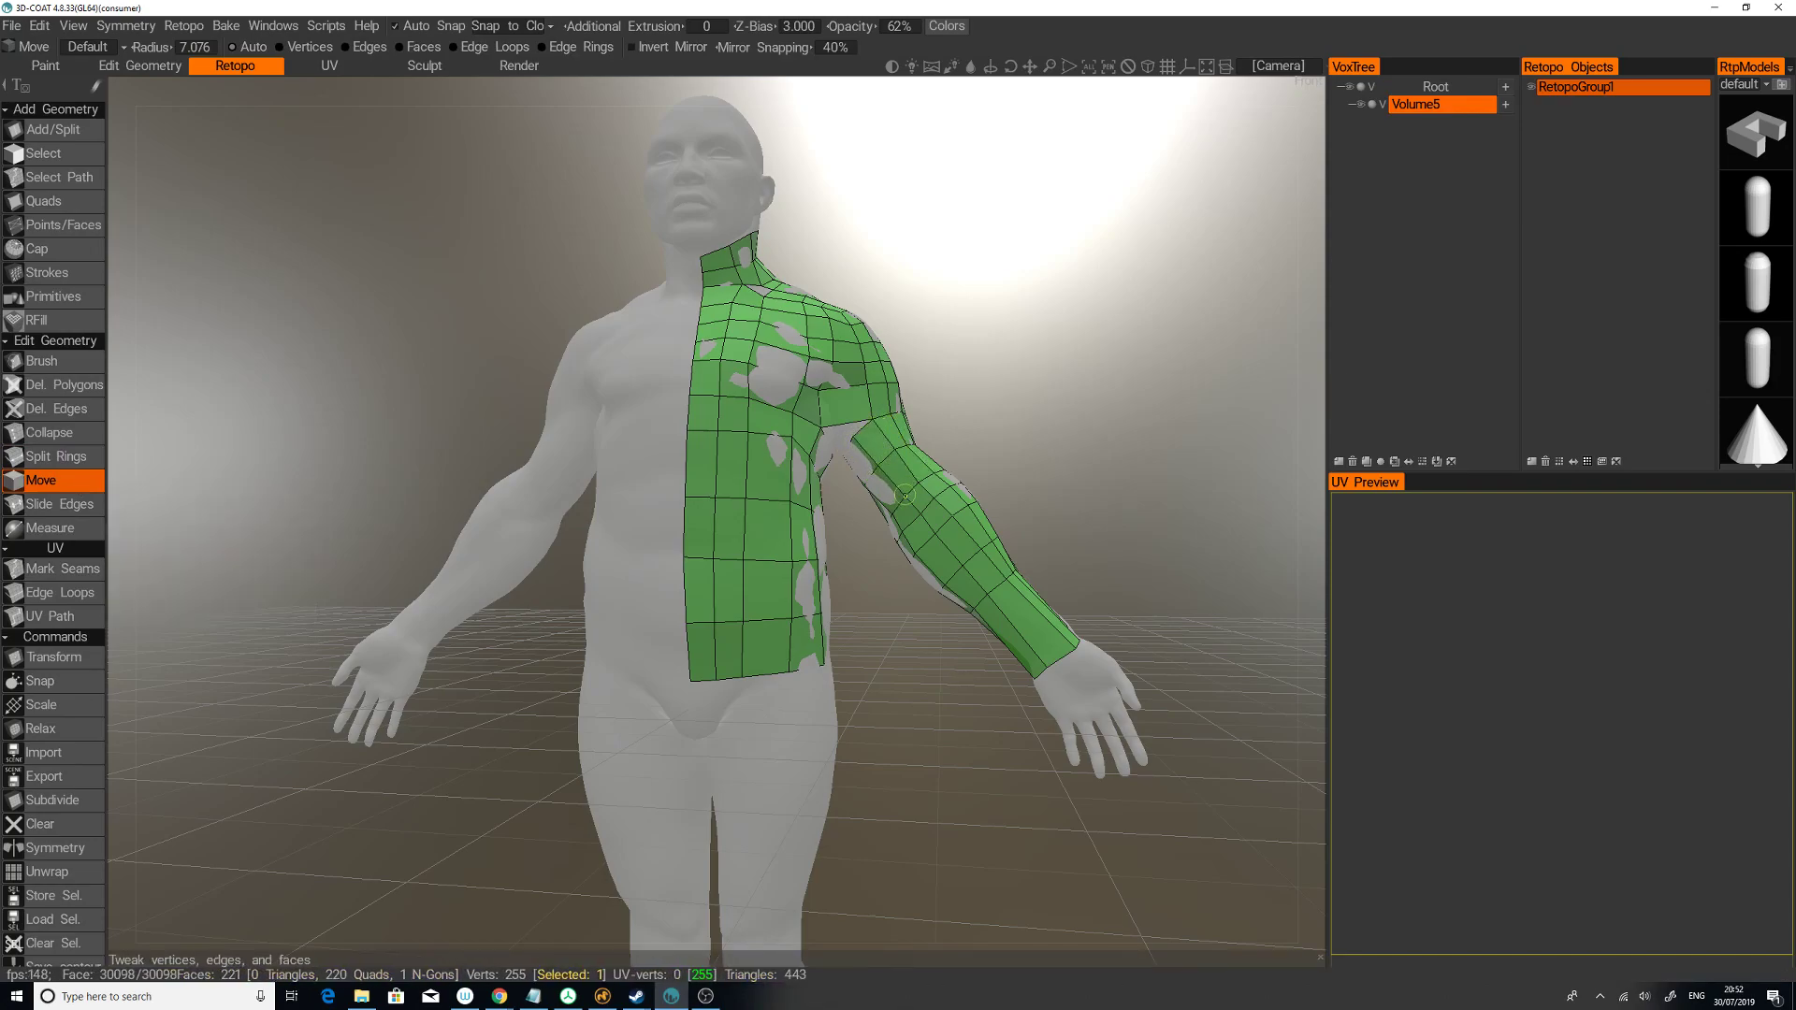
{"action": "right_click_drag", "start_coordinate": [906, 496], "coordinate": [896, 440]}
{"action": "left_click_drag", "start_coordinate": [848, 443], "coordinate": [850, 437]}
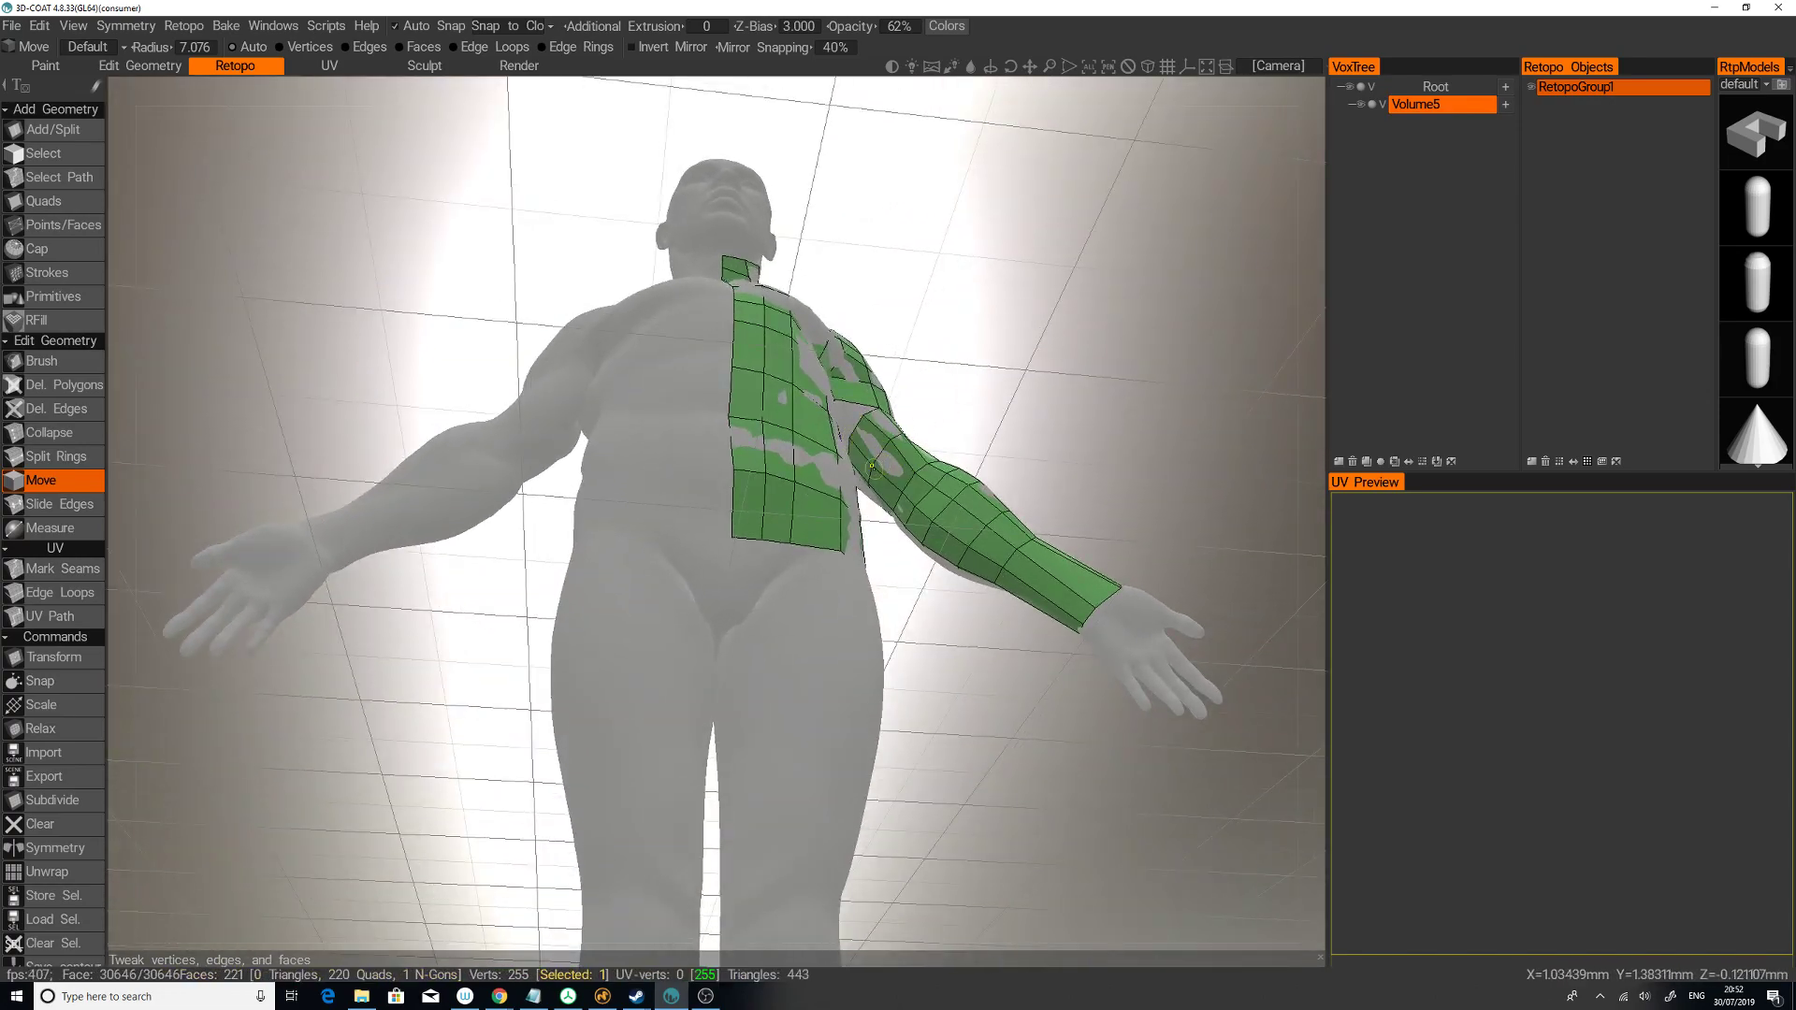
{"action": "right_click_drag", "start_coordinate": [872, 465], "coordinate": [1093, 408]}
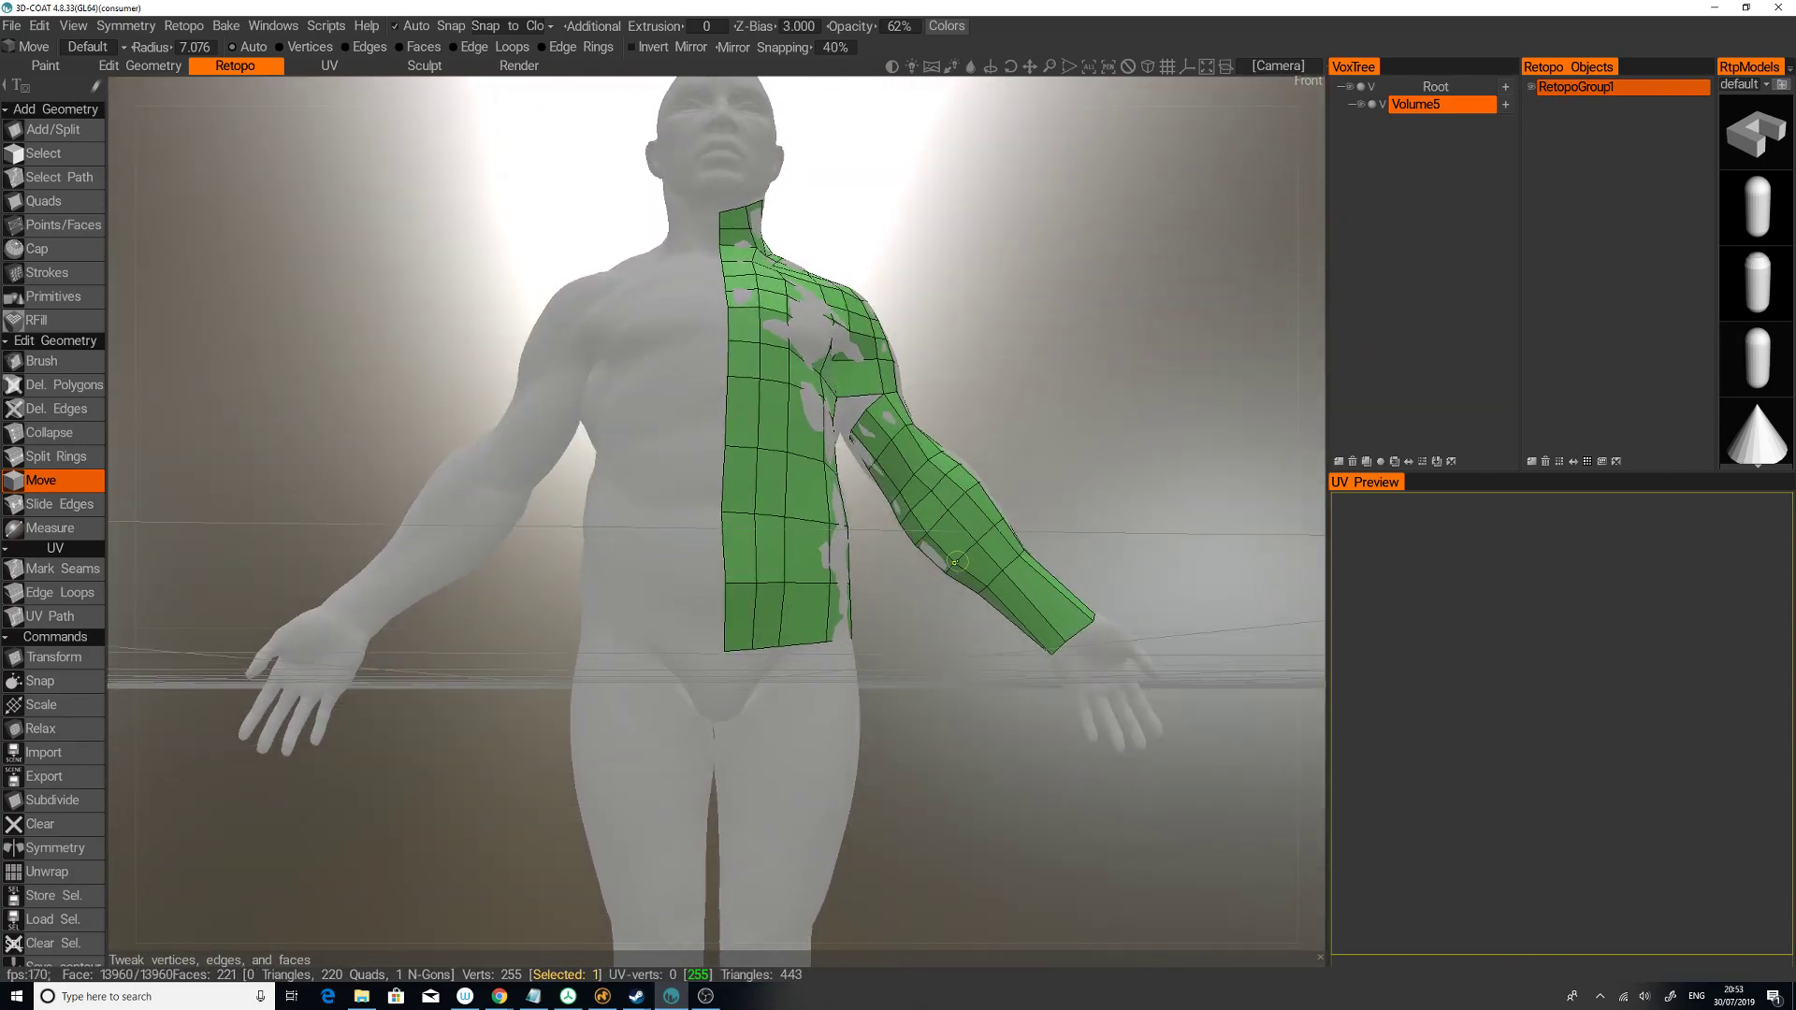
{"action": "right_click_drag", "start_coordinate": [1183, 391], "coordinate": [1034, 514]}
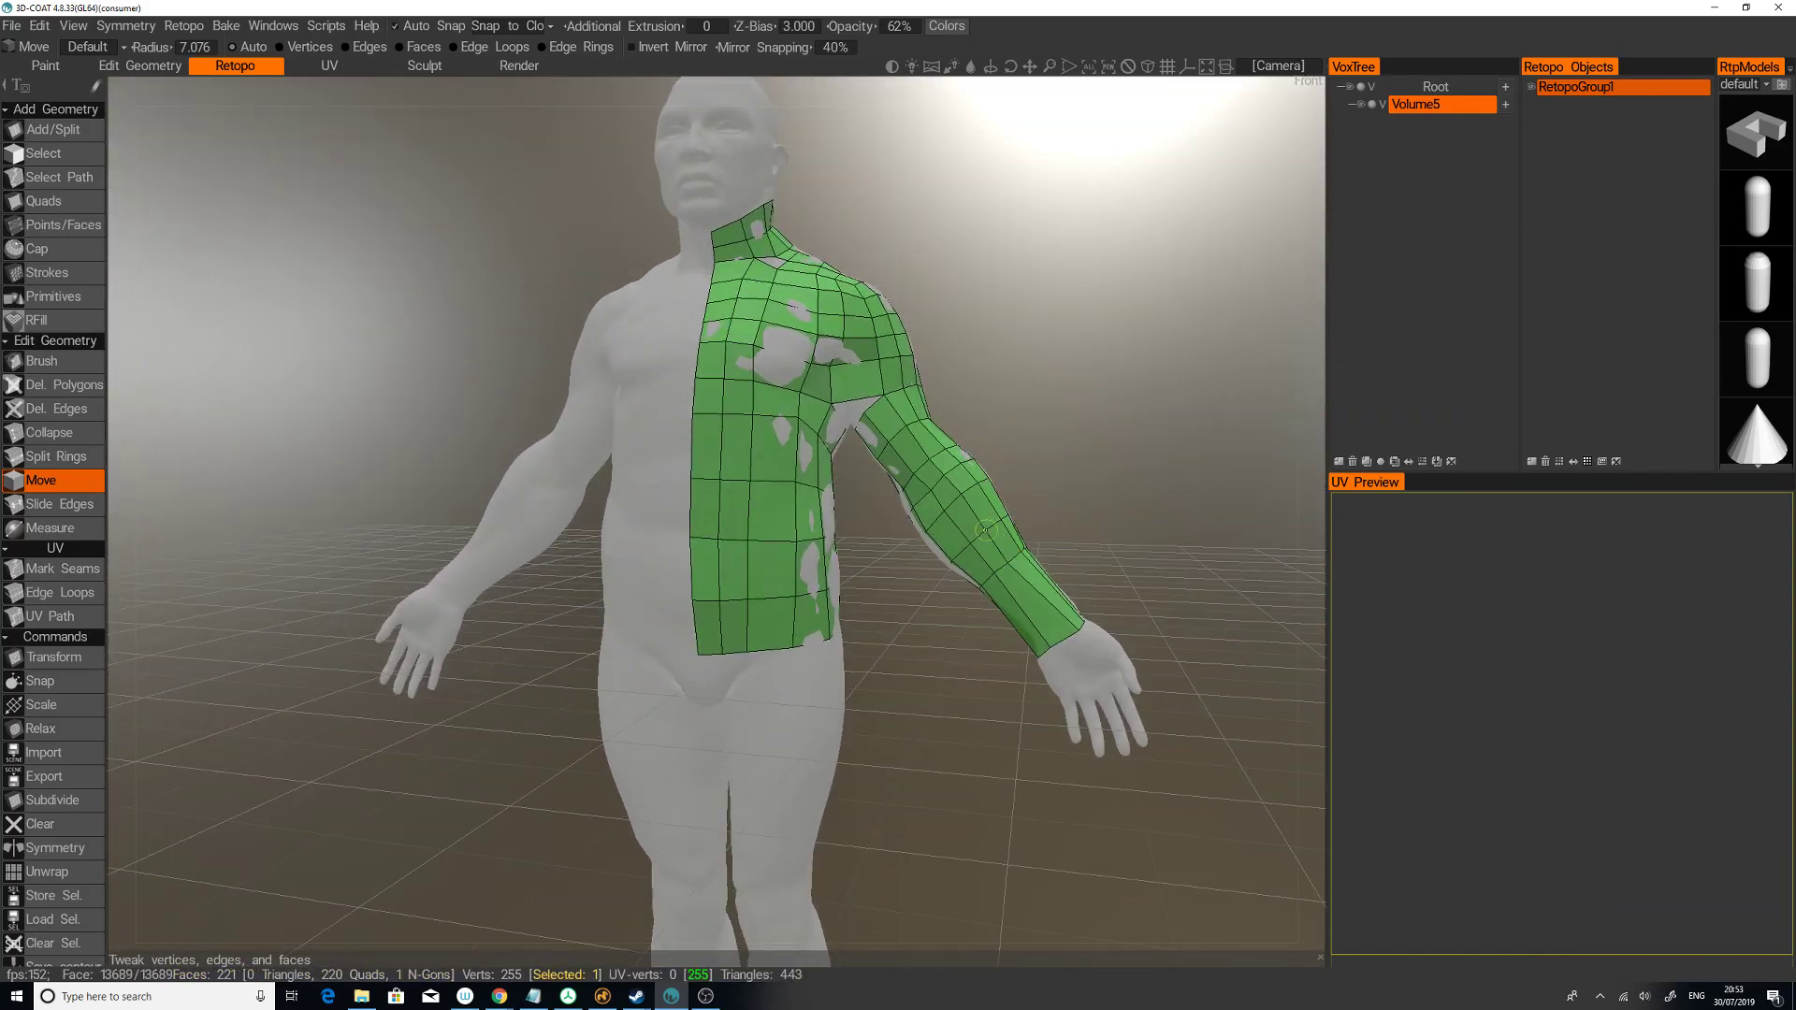
{"action": "right_click_drag", "start_coordinate": [1061, 622], "coordinate": [1127, 439]}
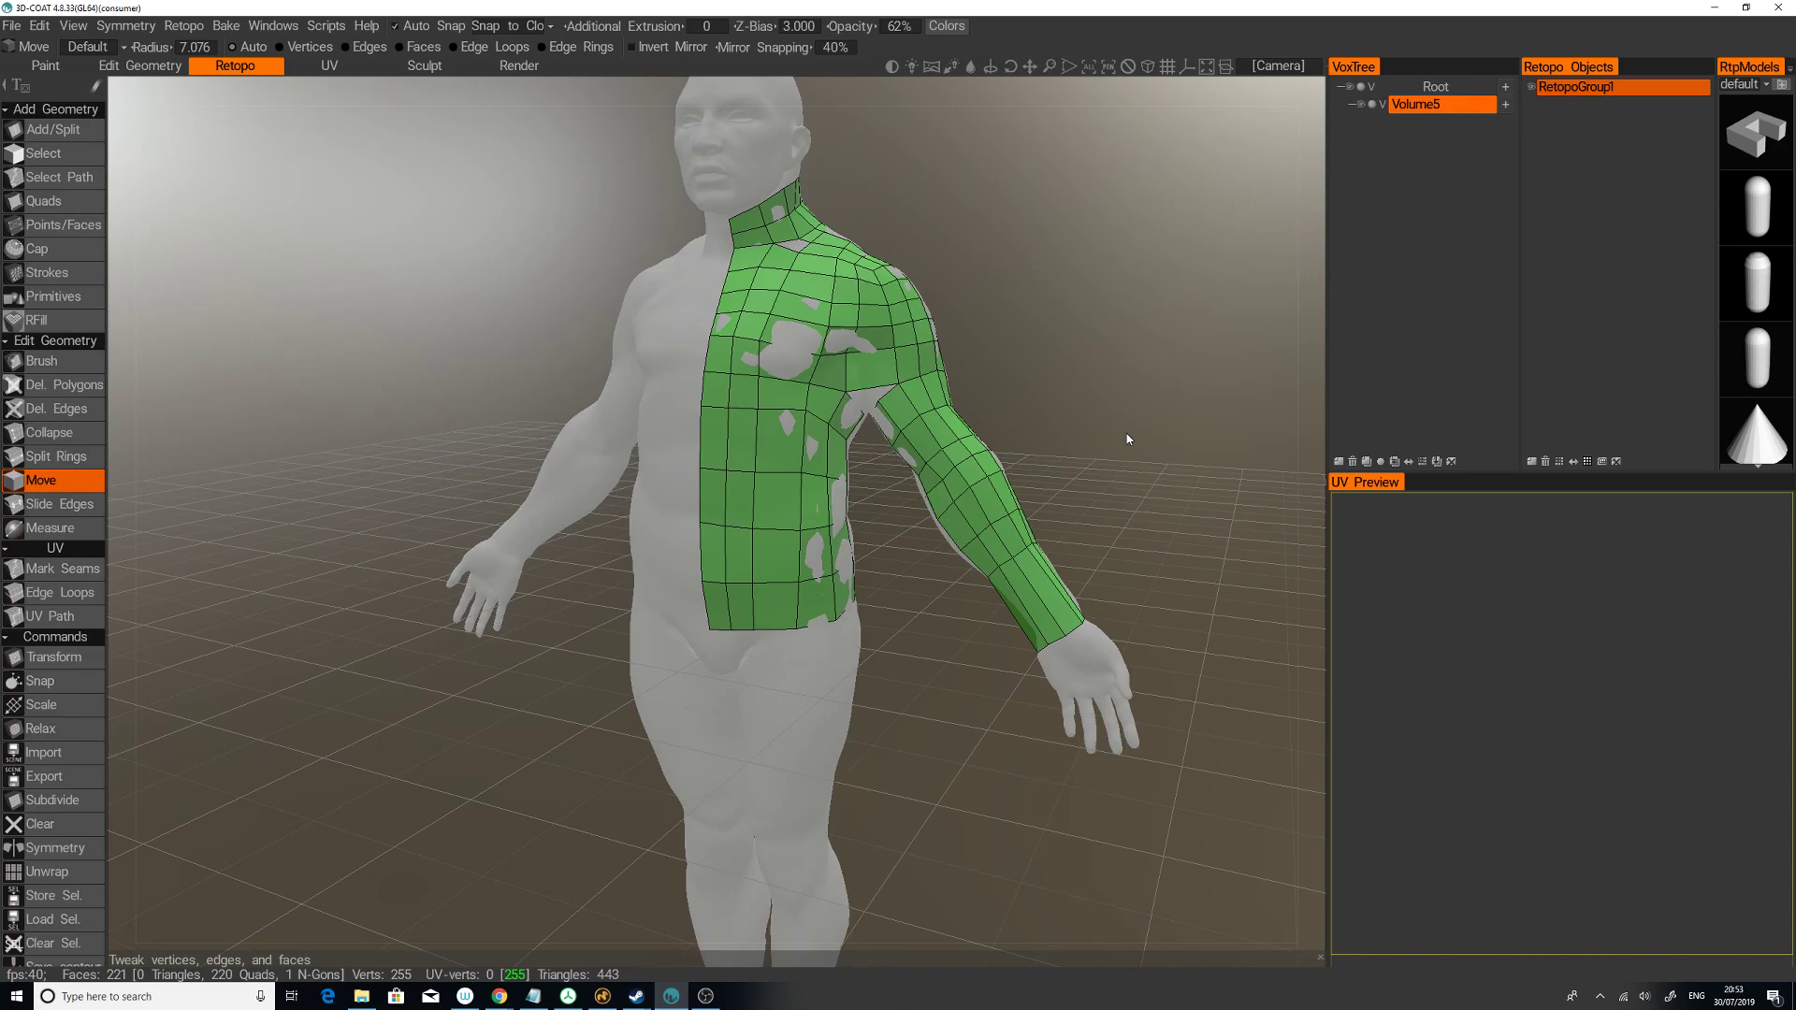
Step: Check the surface materials and paint objects lists in the UV room, and return to the Retopo room
{"action": "left_click", "coordinate": [329, 65]}
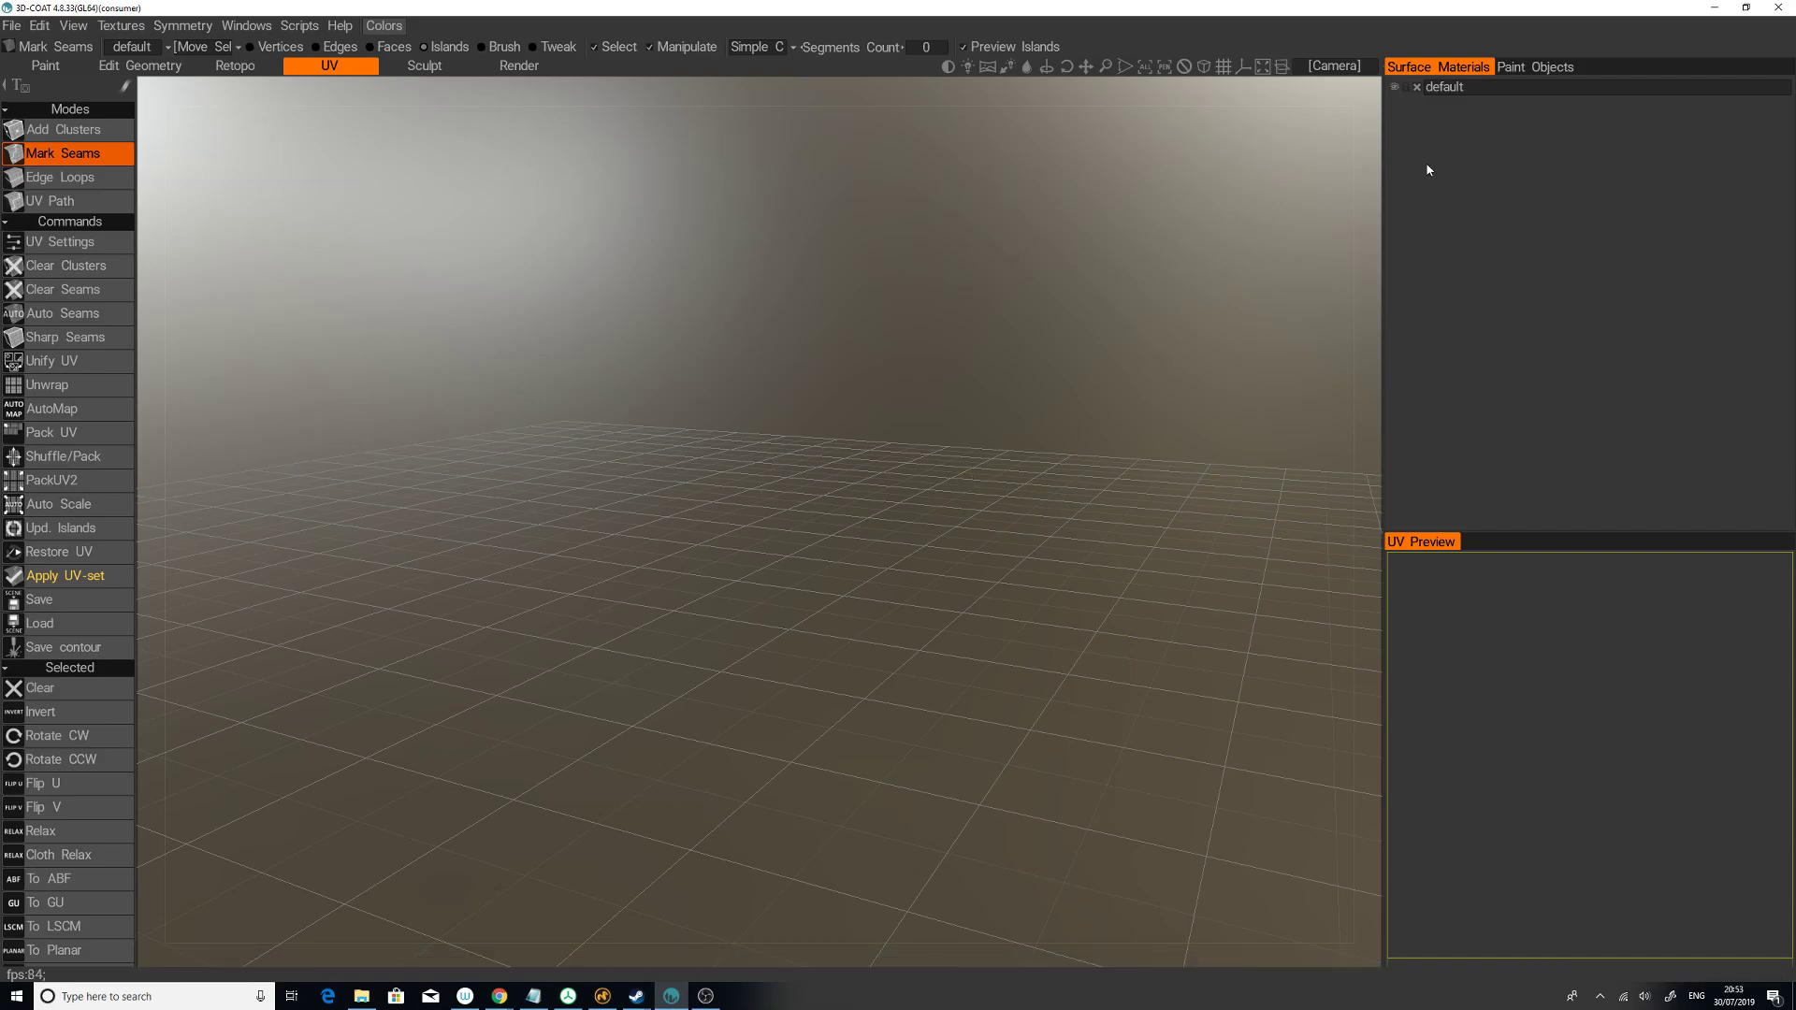
{"action": "left_click", "coordinate": [1526, 67]}
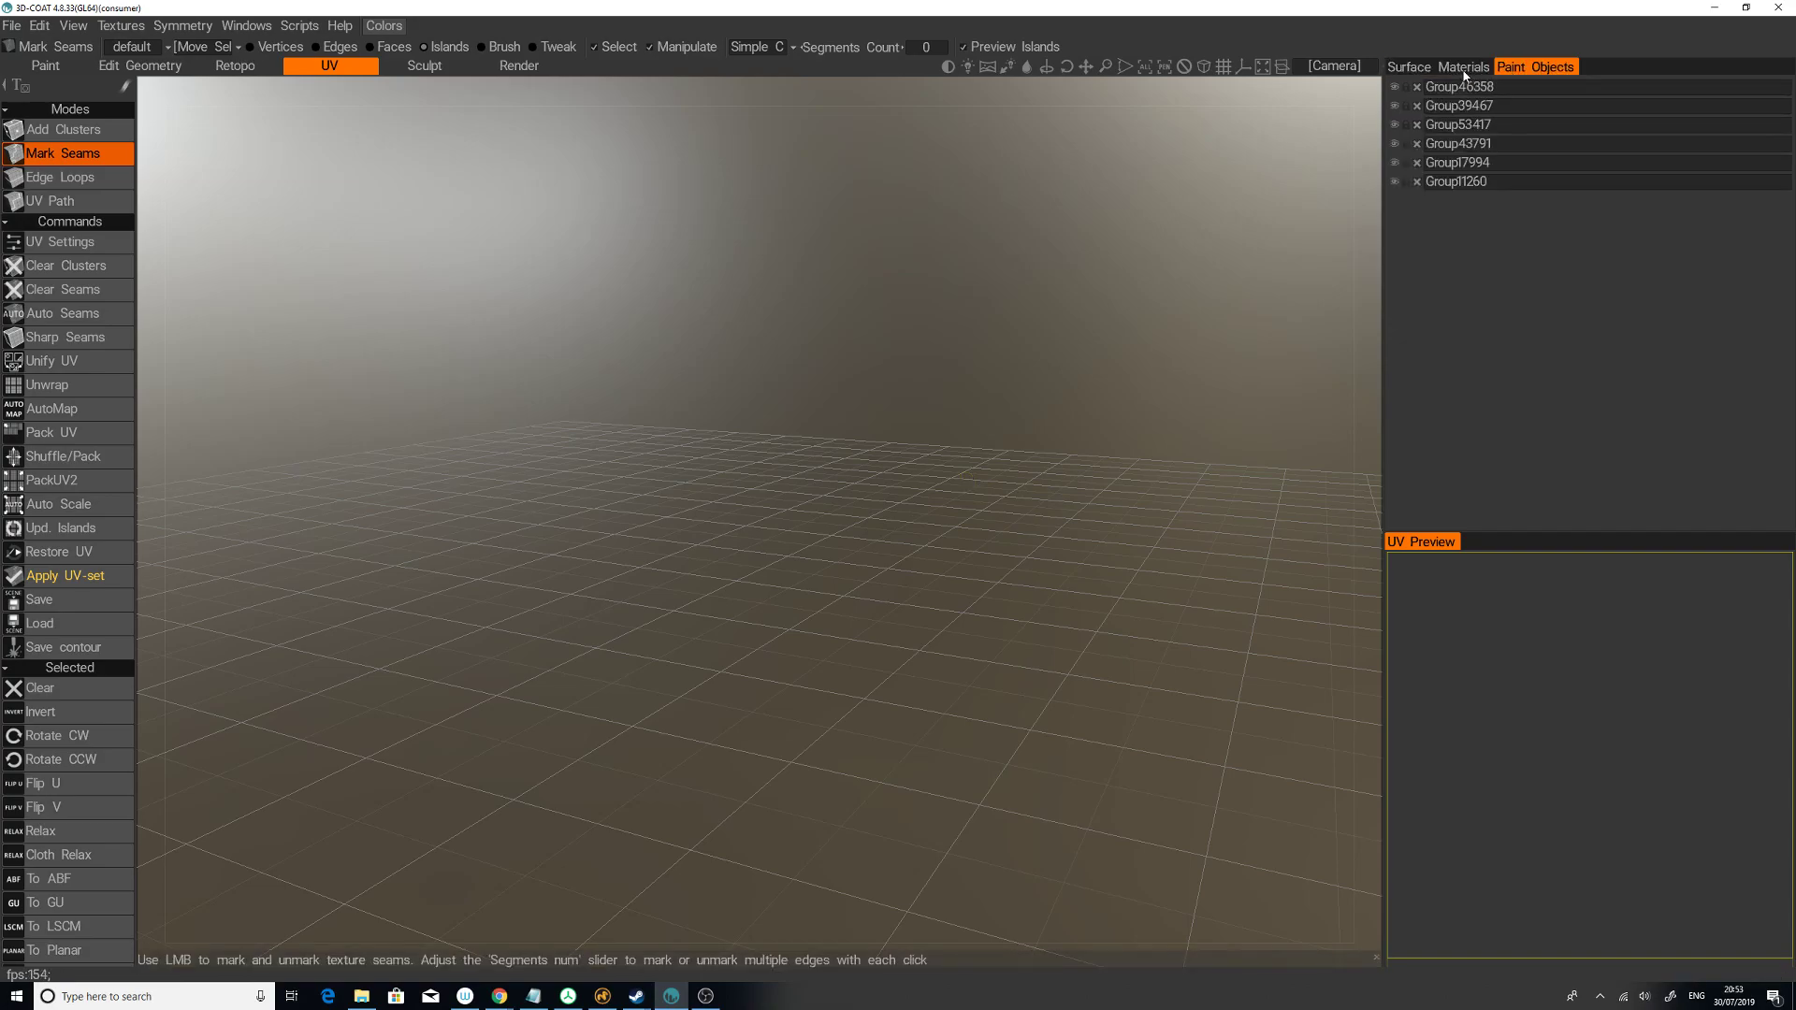
{"action": "left_click", "coordinate": [1465, 69]}
{"action": "left_click", "coordinate": [266, 72]}
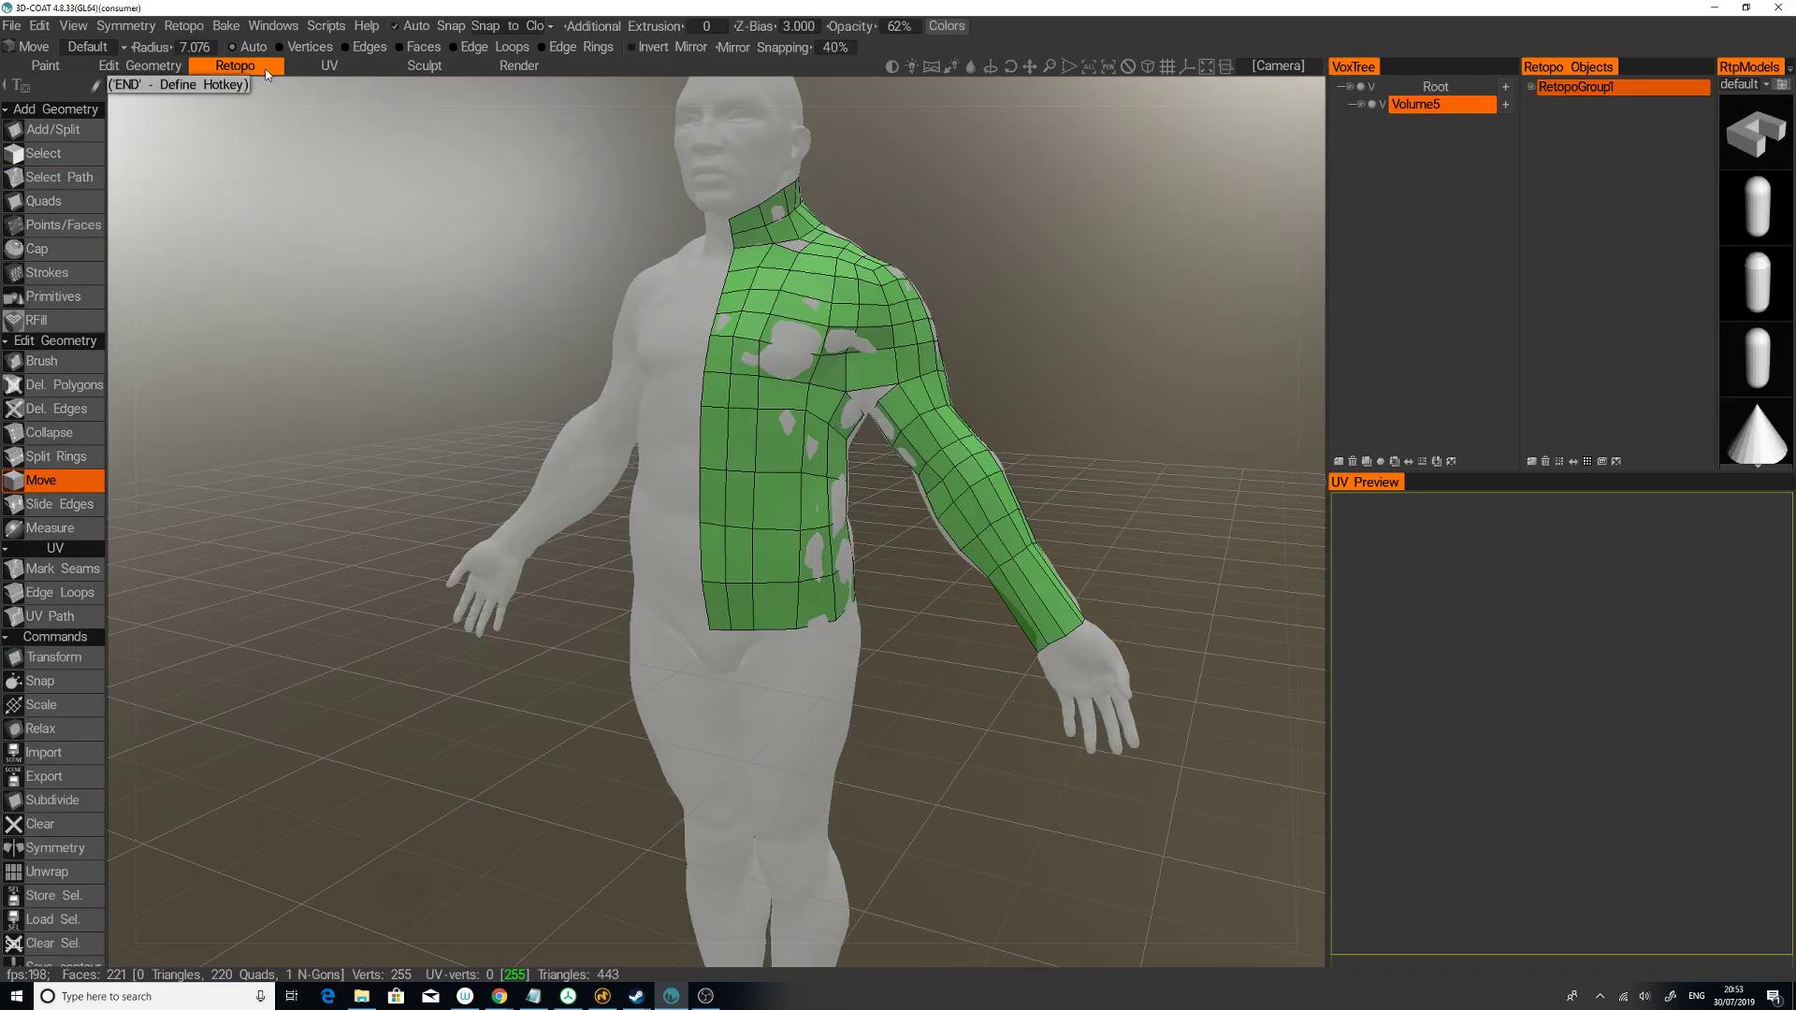
Step: Inspect the retopo mesh on the torso, shoulder and arm from the front, side and back
{"action": "left_click_drag", "start_coordinate": [1092, 290], "coordinate": [1251, 336]}
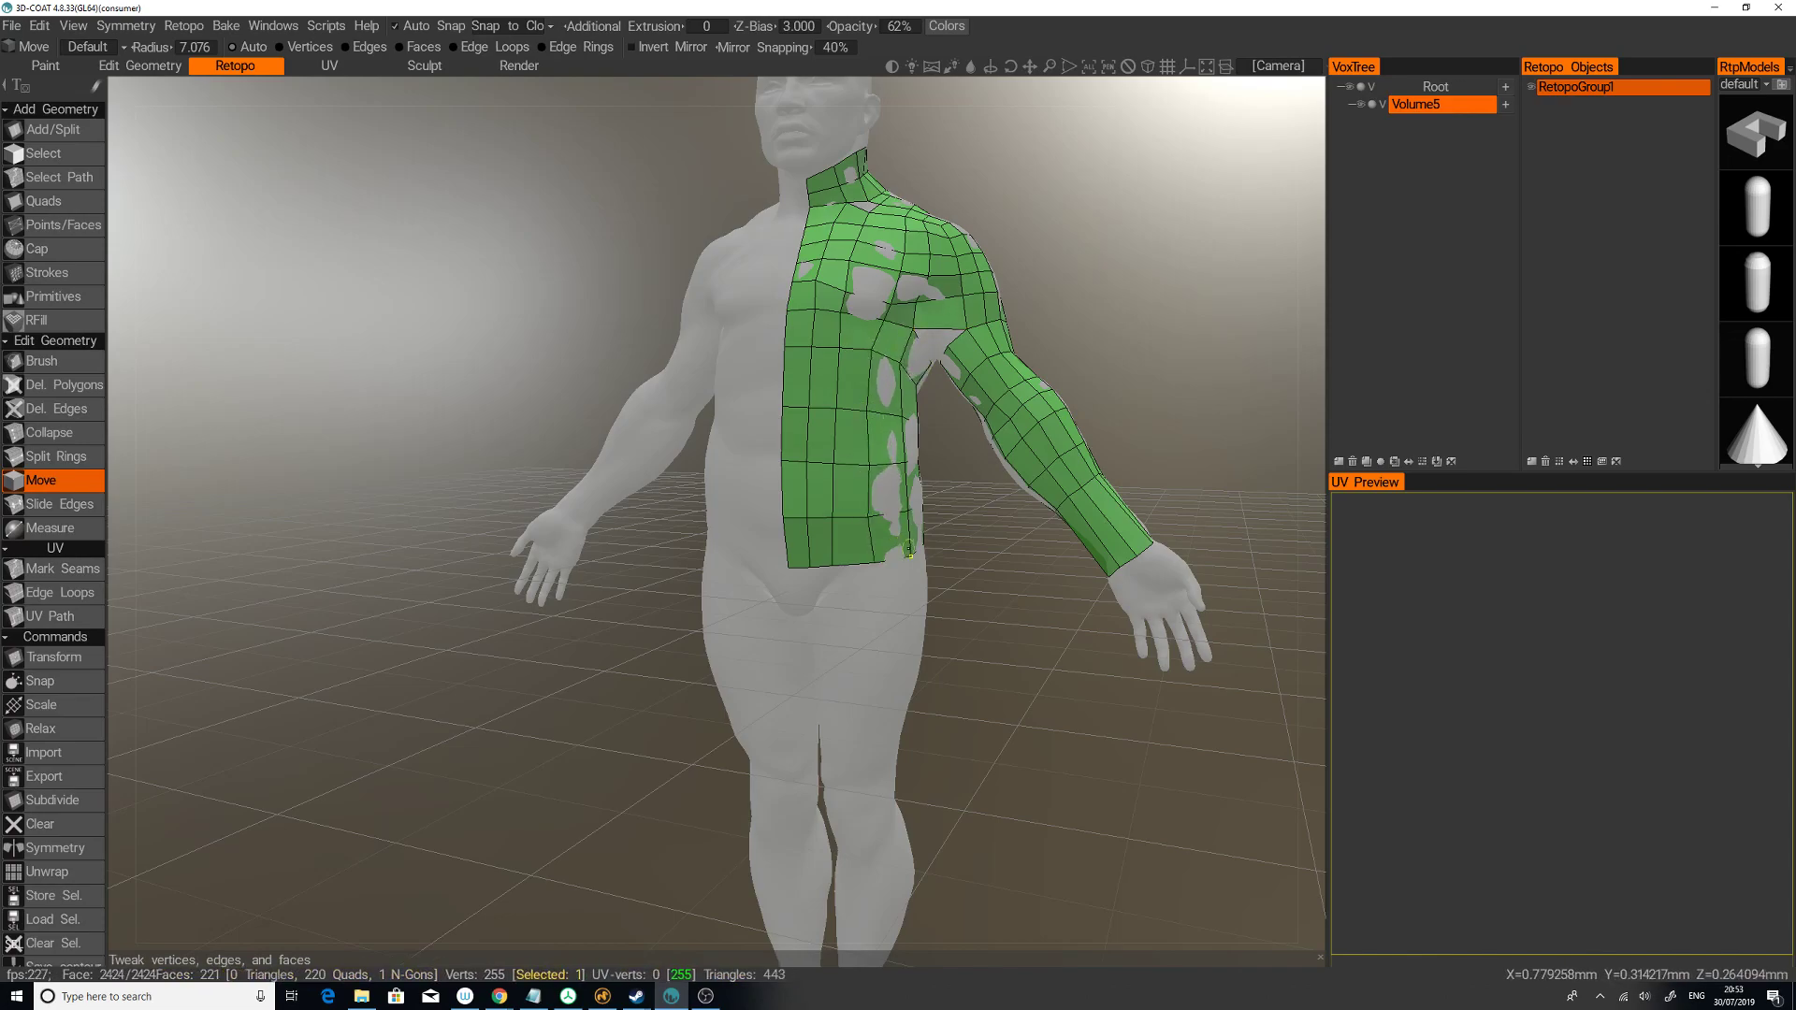
{"action": "left_click_drag", "start_coordinate": [1190, 316], "coordinate": [1075, 356]}
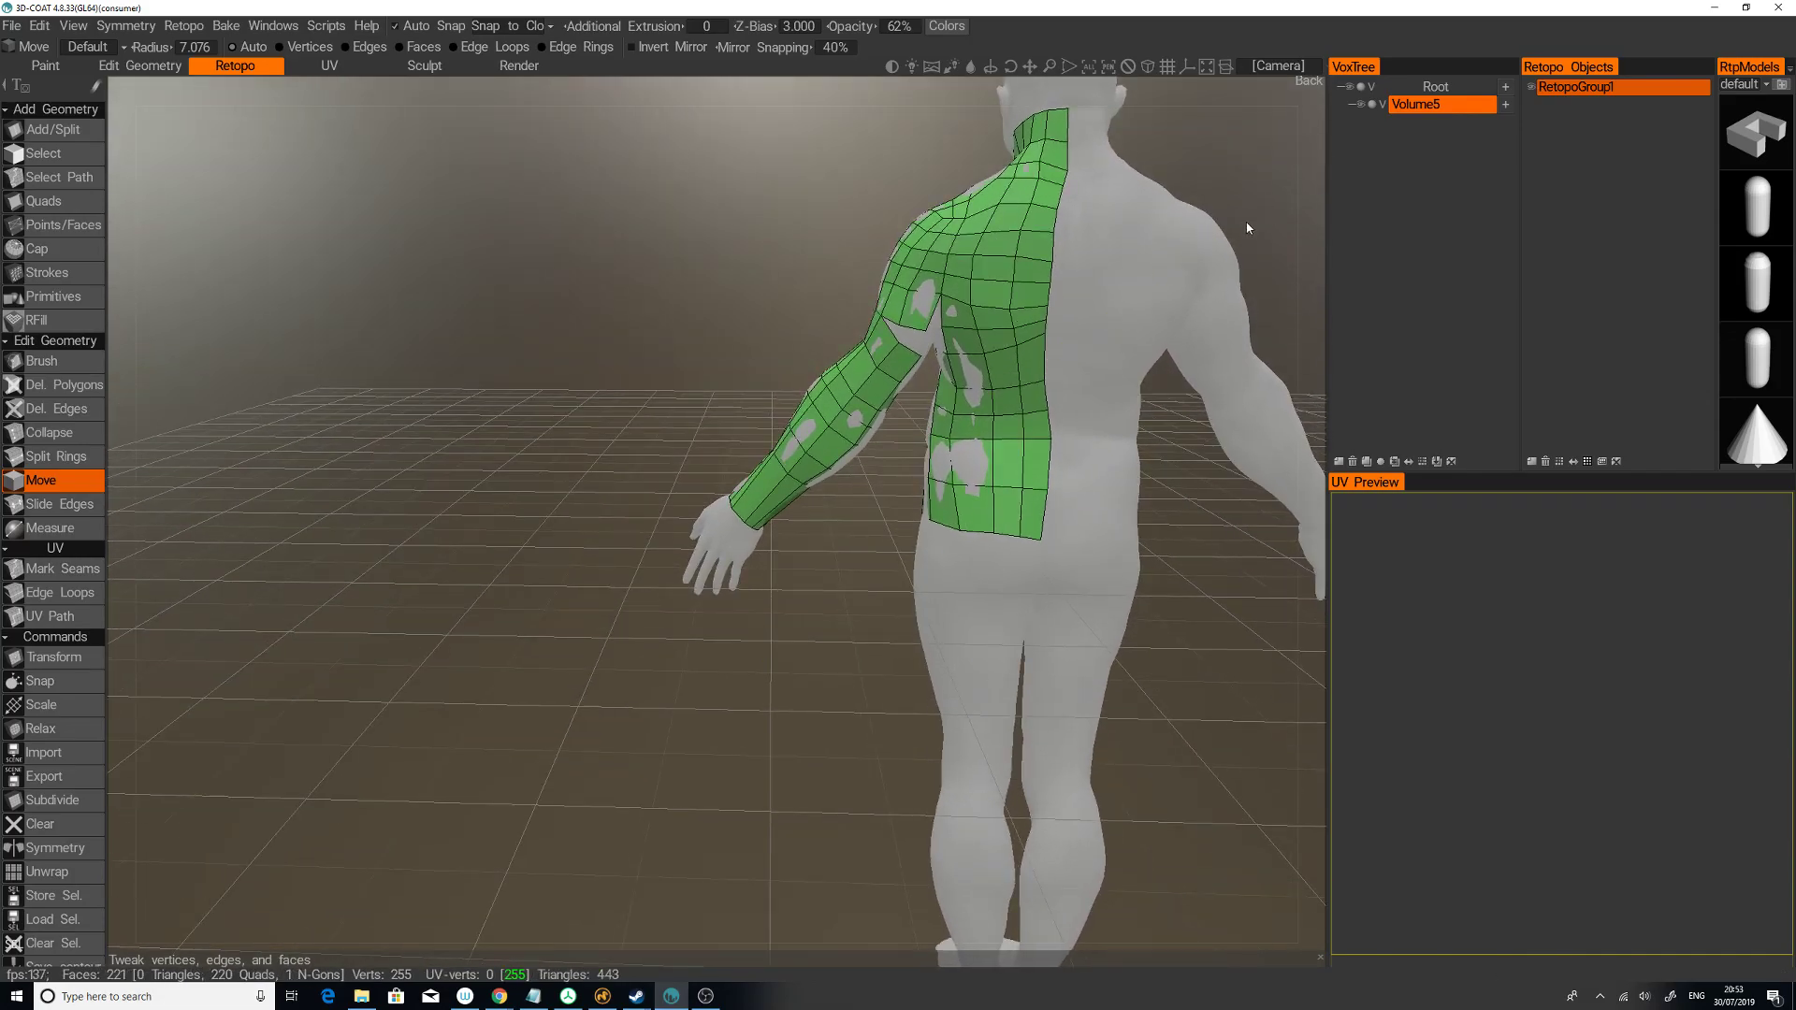
{"action": "left_click_drag", "start_coordinate": [1246, 227], "coordinate": [1119, 306]}
{"action": "middle_click_drag", "start_coordinate": [1118, 307], "coordinate": [1038, 337]}
{"action": "left_click_drag", "start_coordinate": [1038, 337], "coordinate": [1255, 318]}
{"action": "left_click_drag", "start_coordinate": [852, 484], "coordinate": [426, 486]}
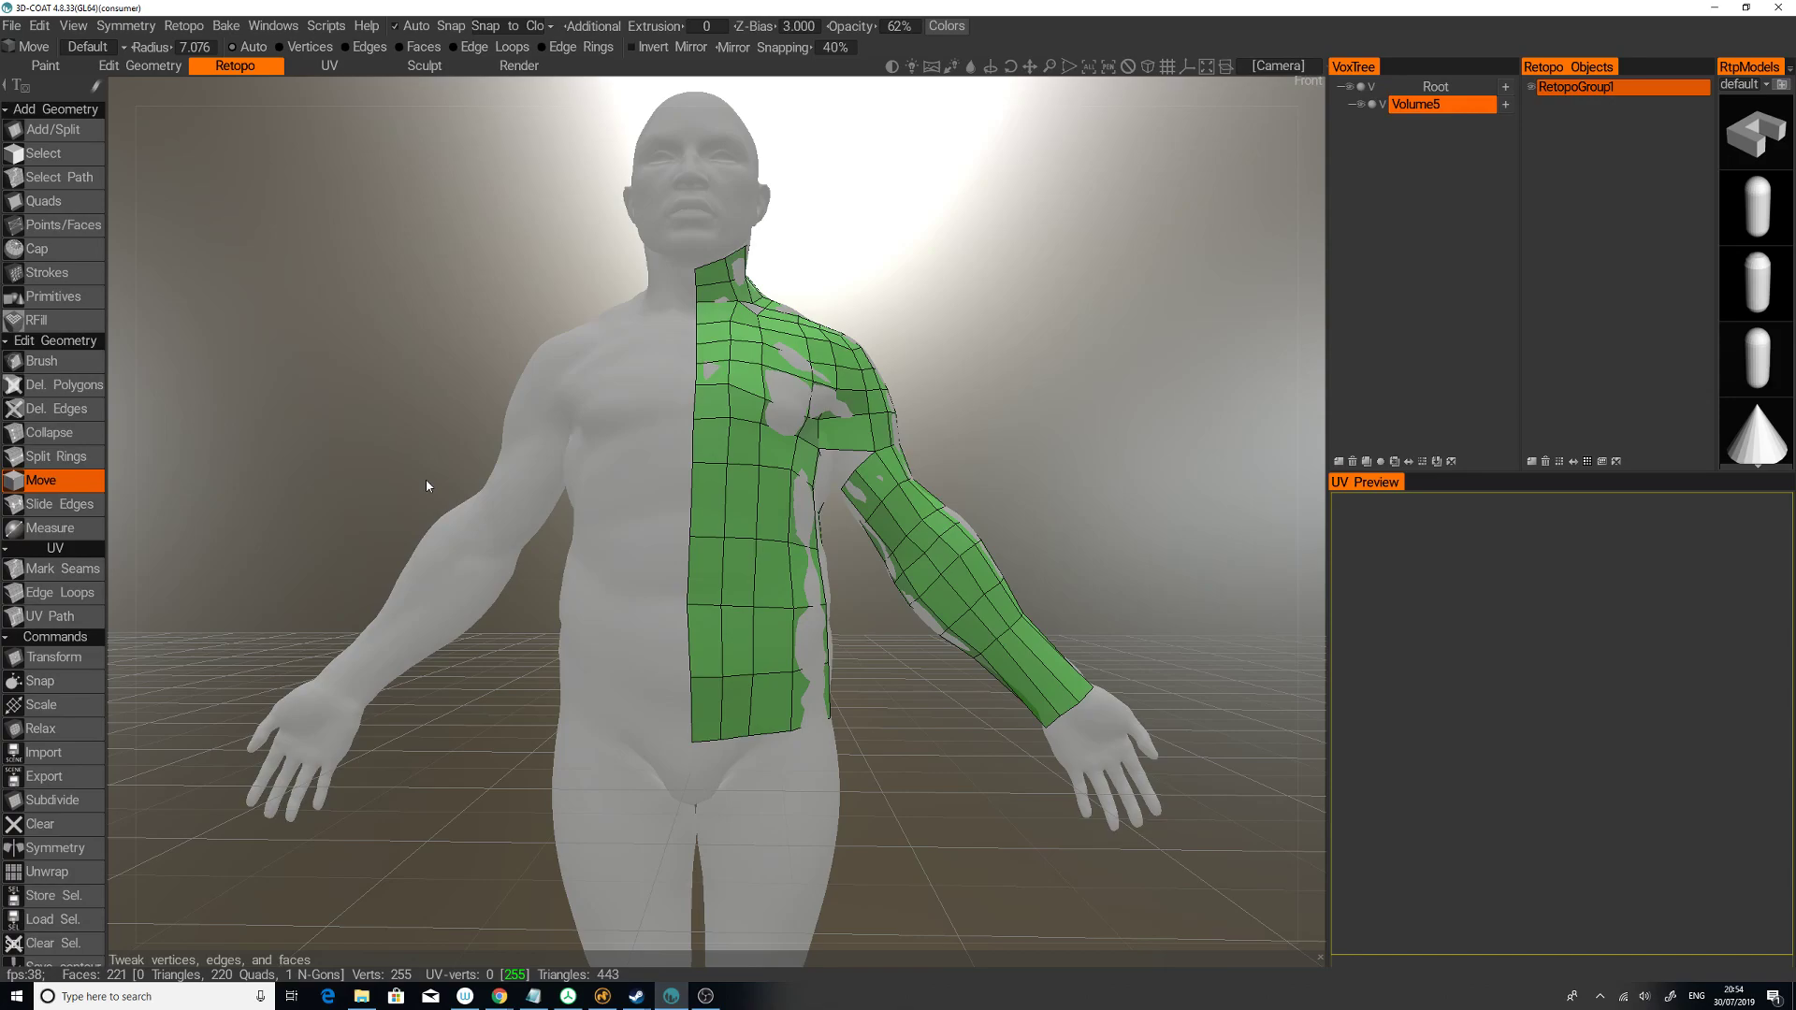
{"action": "left_click_drag", "start_coordinate": [425, 479], "coordinate": [1038, 283]}
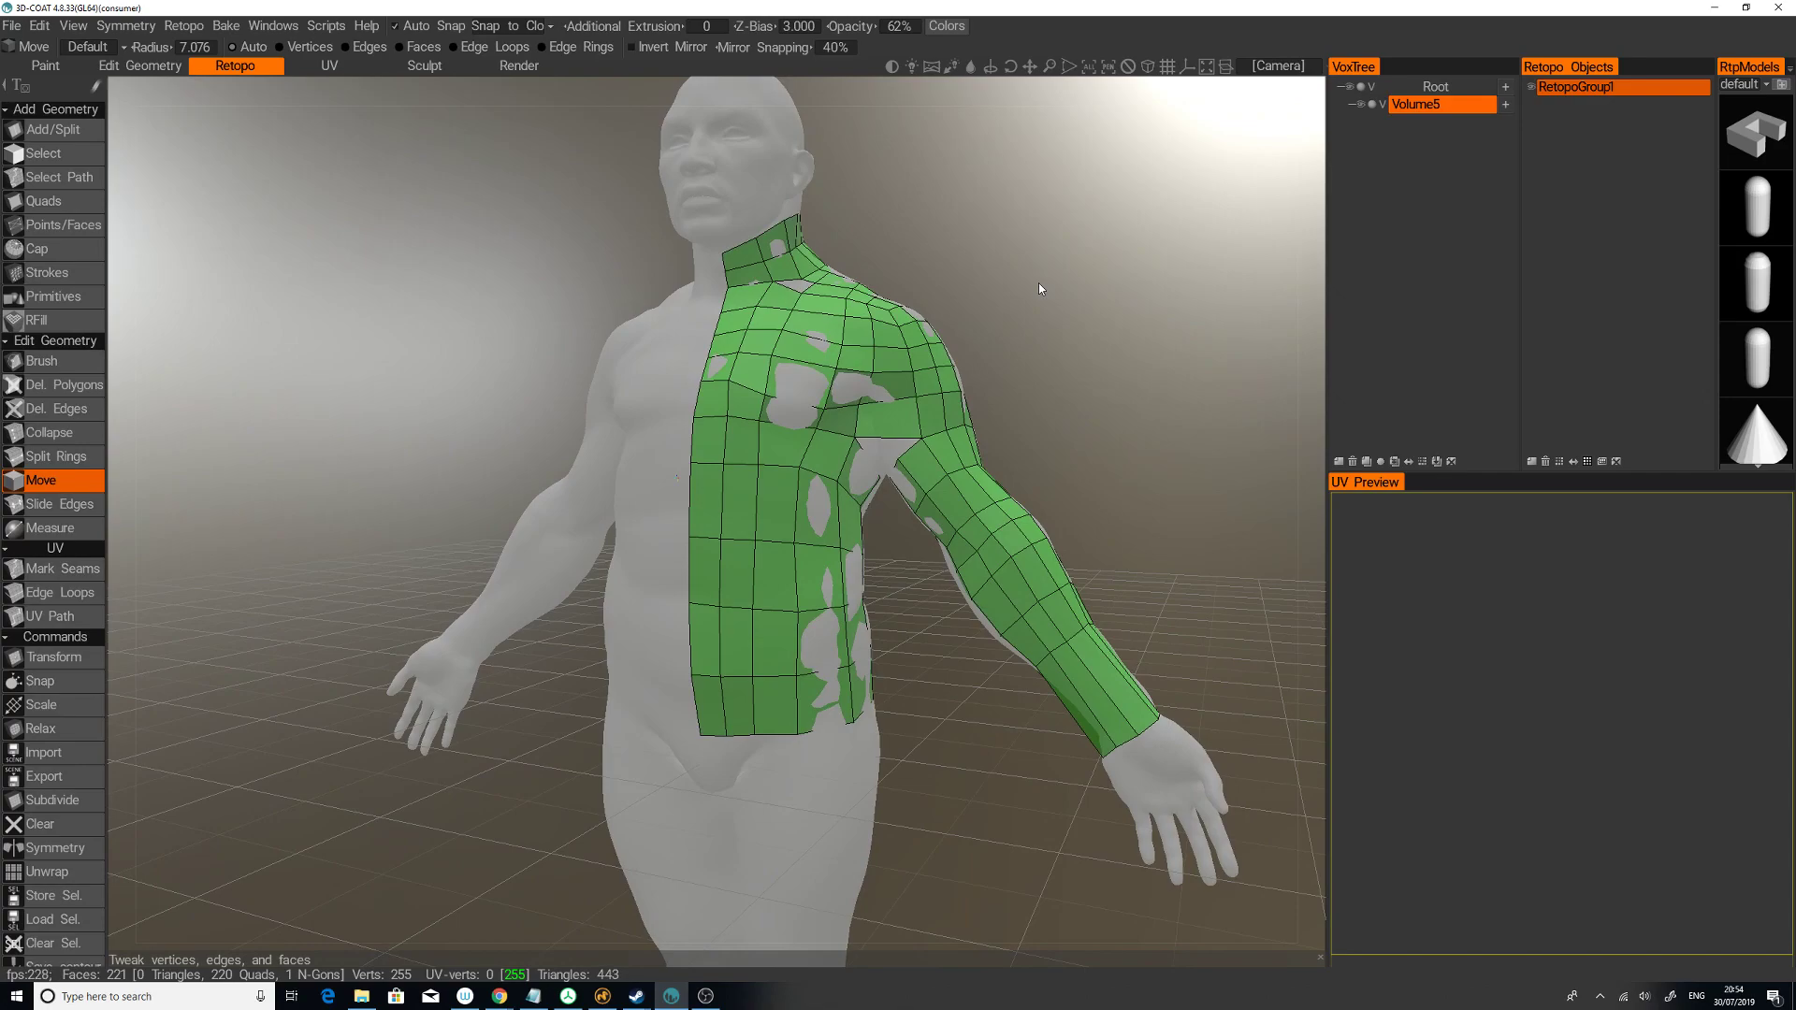
{"action": "left_click_drag", "start_coordinate": [1040, 284], "coordinate": [1052, 294]}
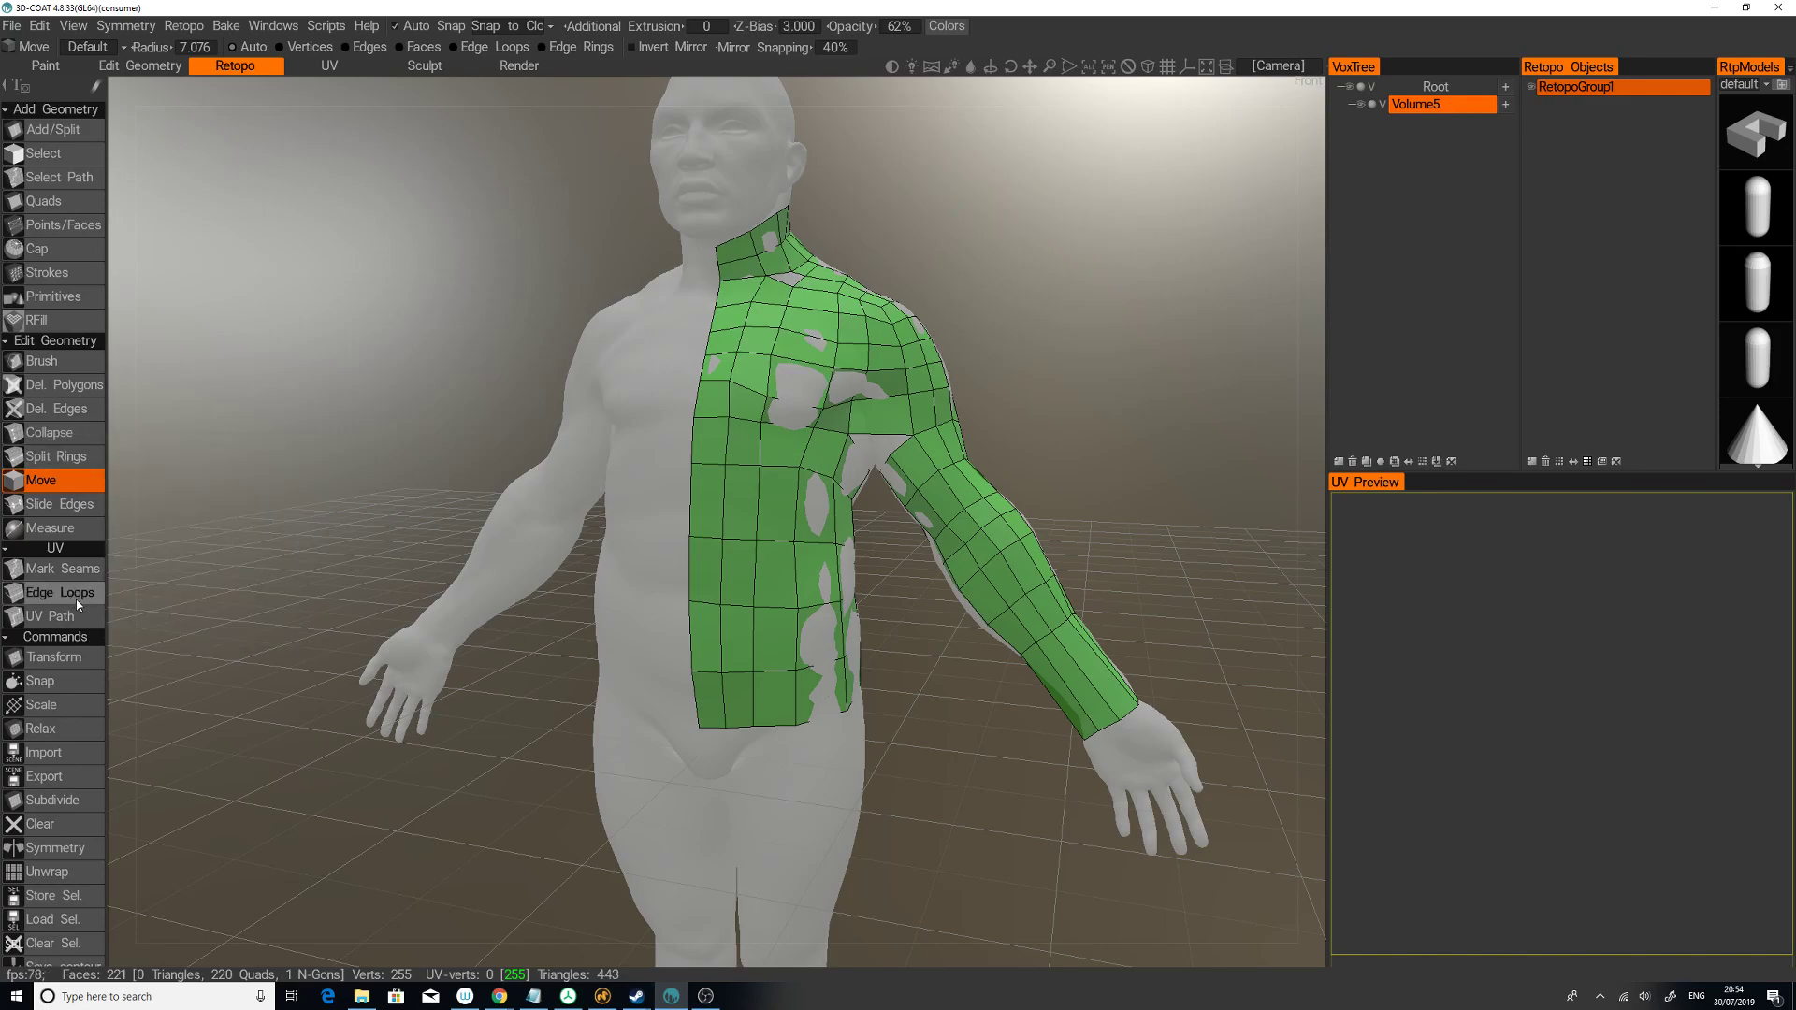
Step: Cut three horizontal edge loops around the torso, at the abdomen, the ribs and just below the chest
{"action": "left_click", "coordinate": [76, 457]}
{"action": "left_click", "coordinate": [797, 574]}
{"action": "left_click", "coordinate": [831, 508]}
{"action": "left_click_drag", "start_coordinate": [1249, 300], "coordinate": [882, 266]}
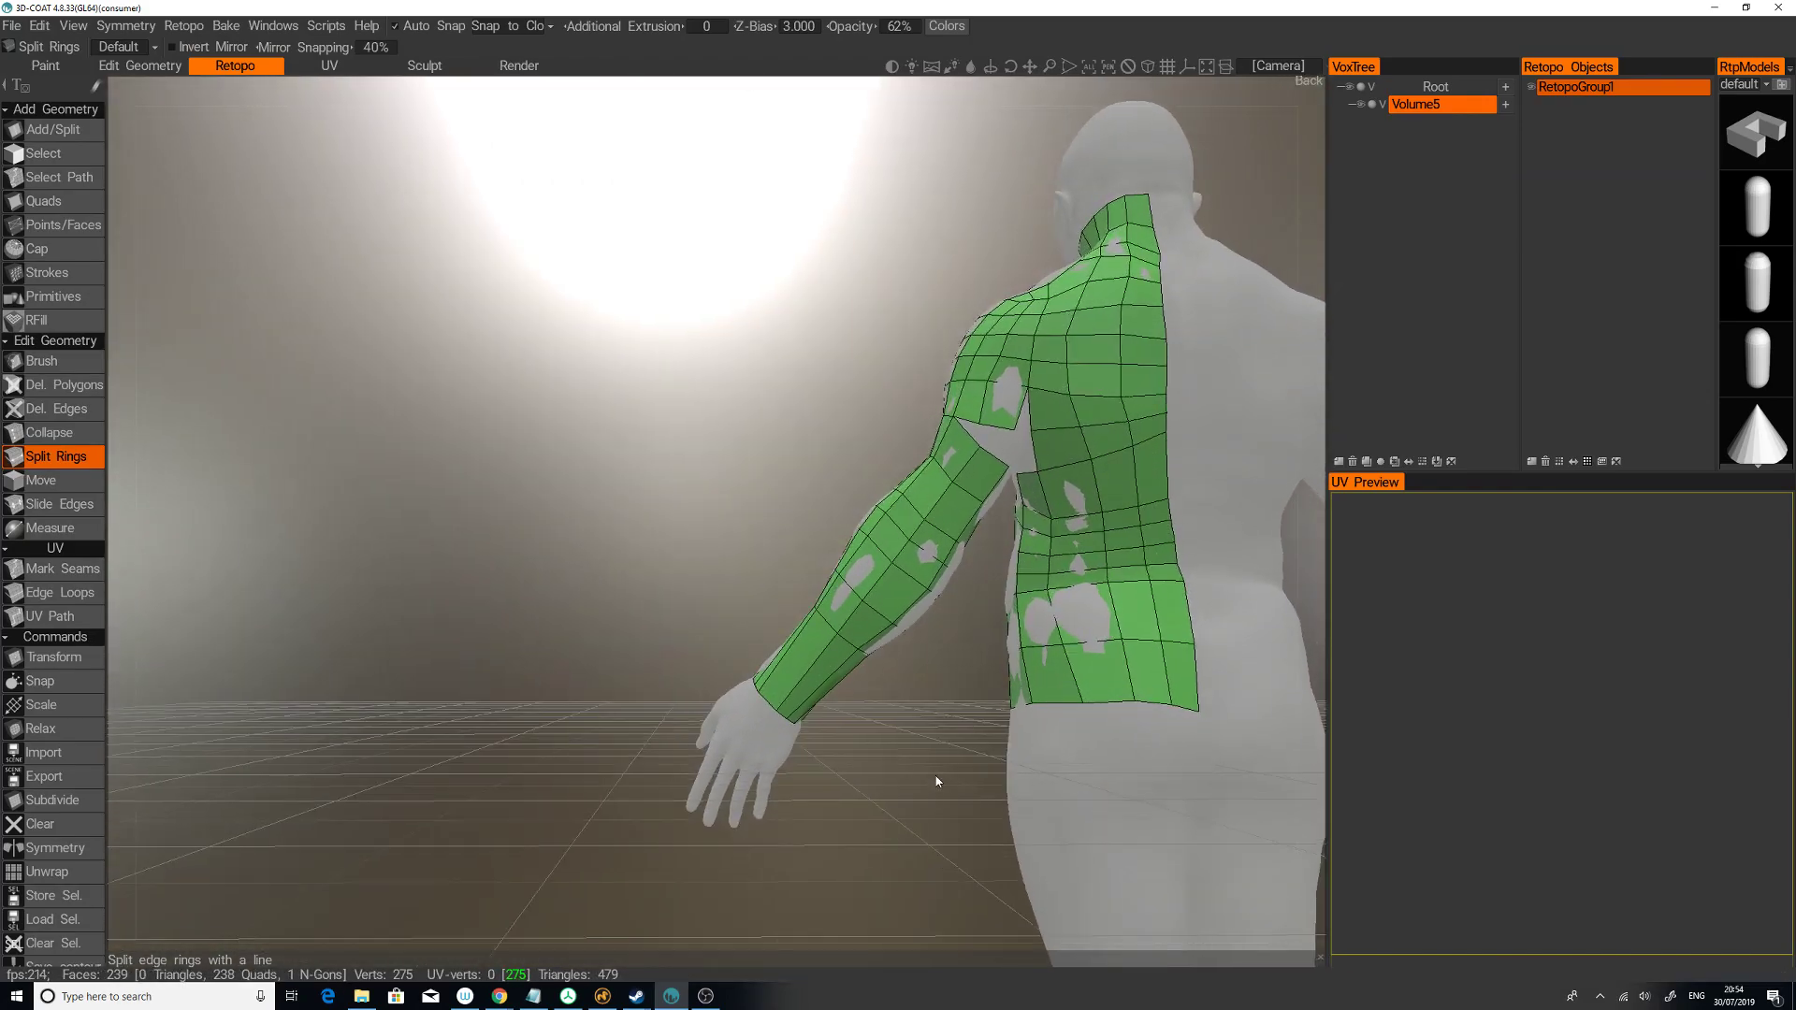
{"action": "left_click_drag", "start_coordinate": [830, 773], "coordinate": [1129, 699]}
{"action": "left_click", "coordinate": [1005, 482]}
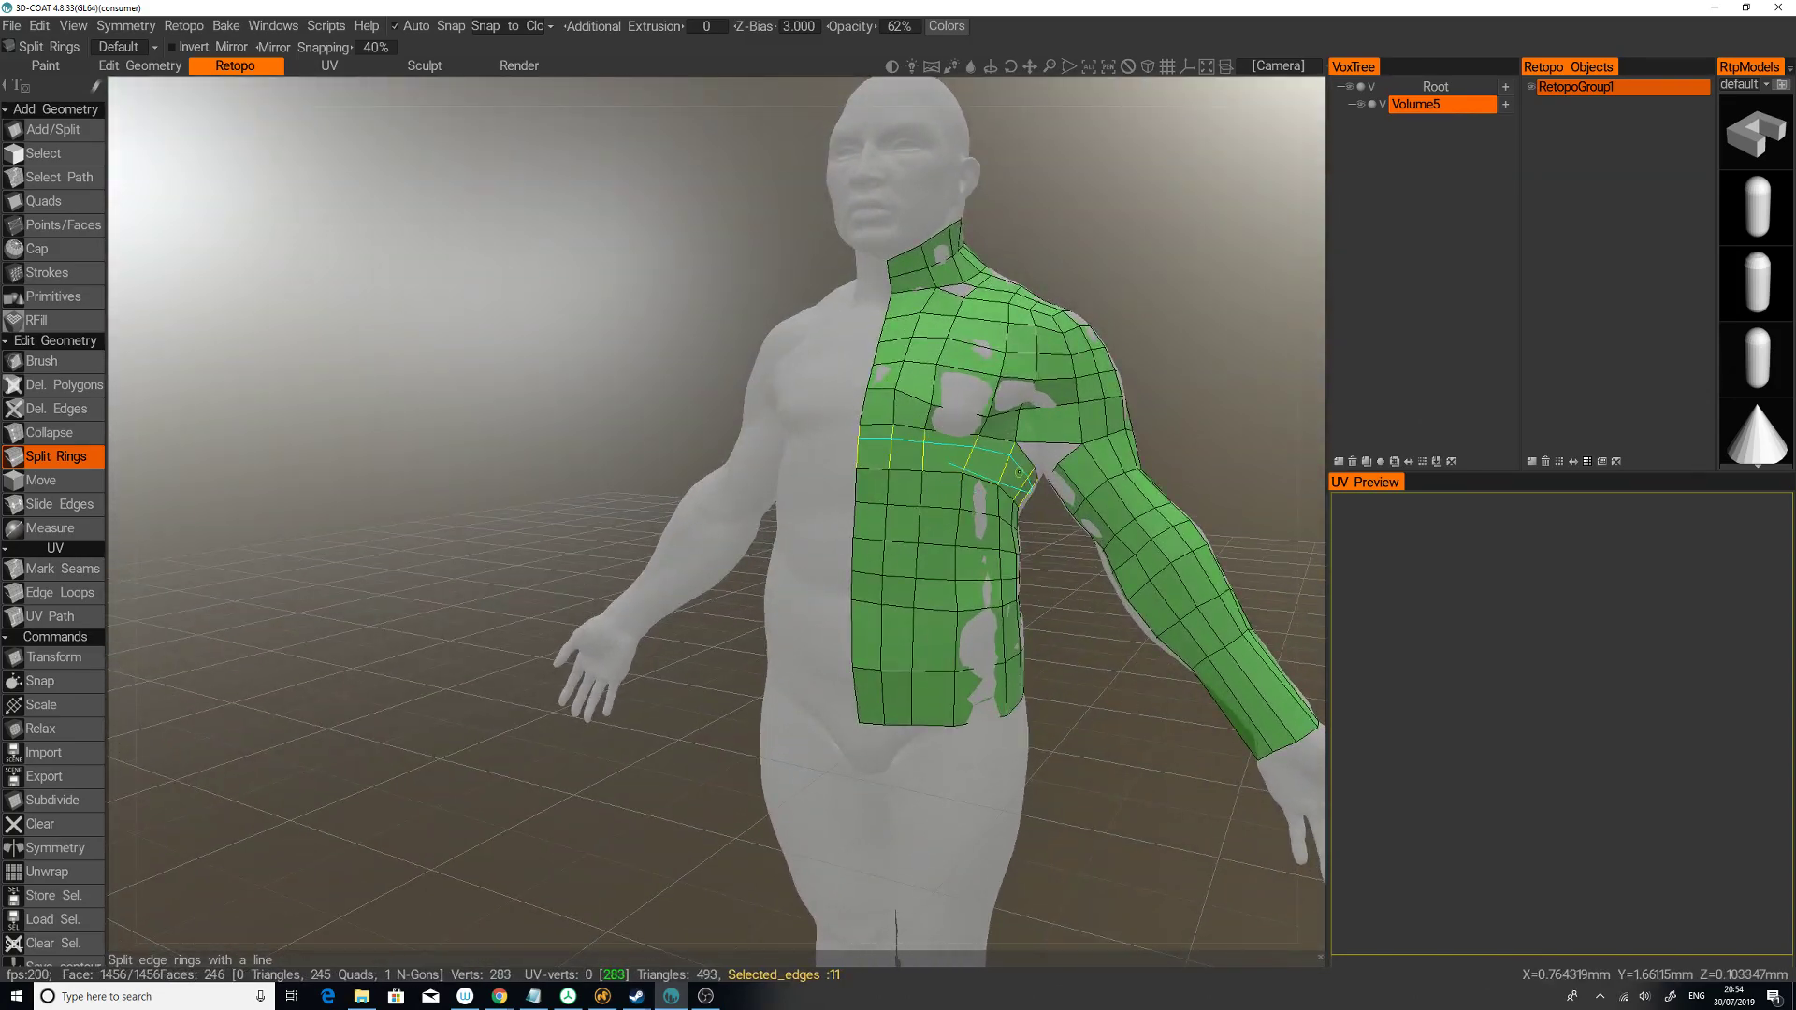
{"action": "left_click_drag", "start_coordinate": [1109, 773], "coordinate": [1098, 830]}
{"action": "left_click", "coordinate": [705, 996]}
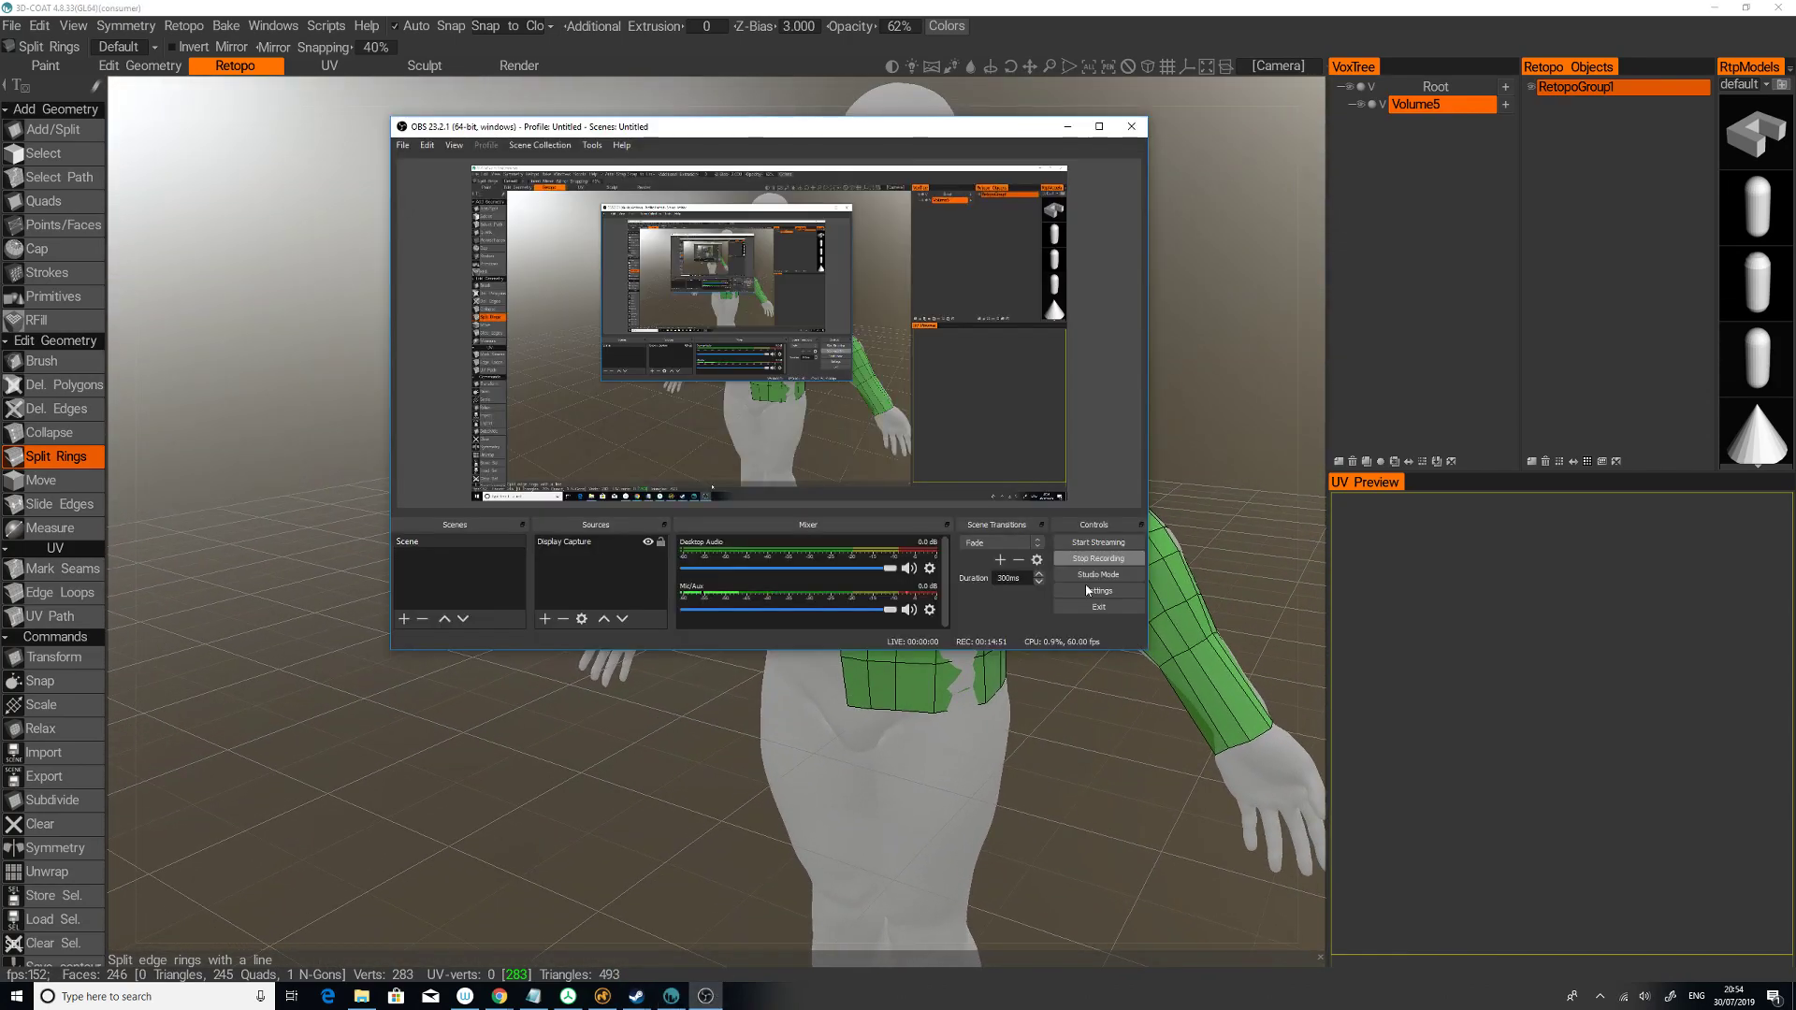